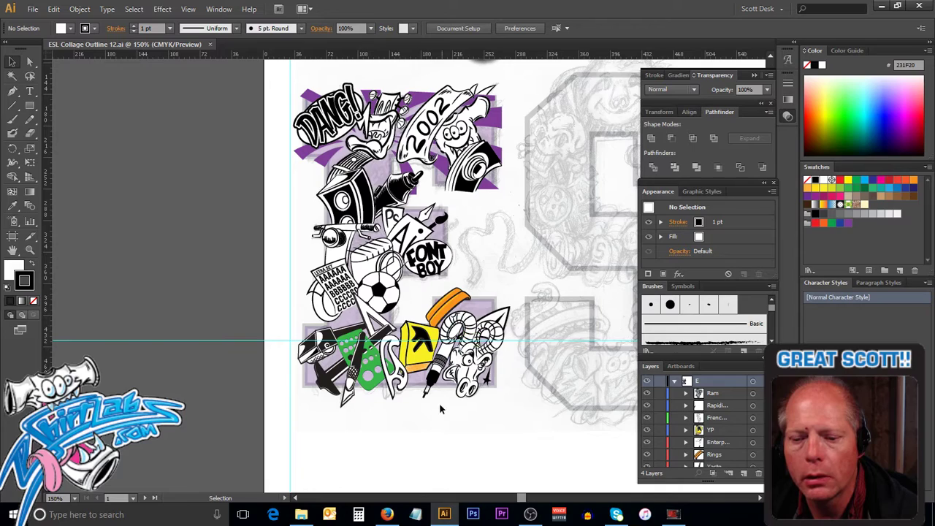
Step: Lock and hide the E layer so only the pencil sketch and letter outlines show
scroll(438, 428, "up", 1)
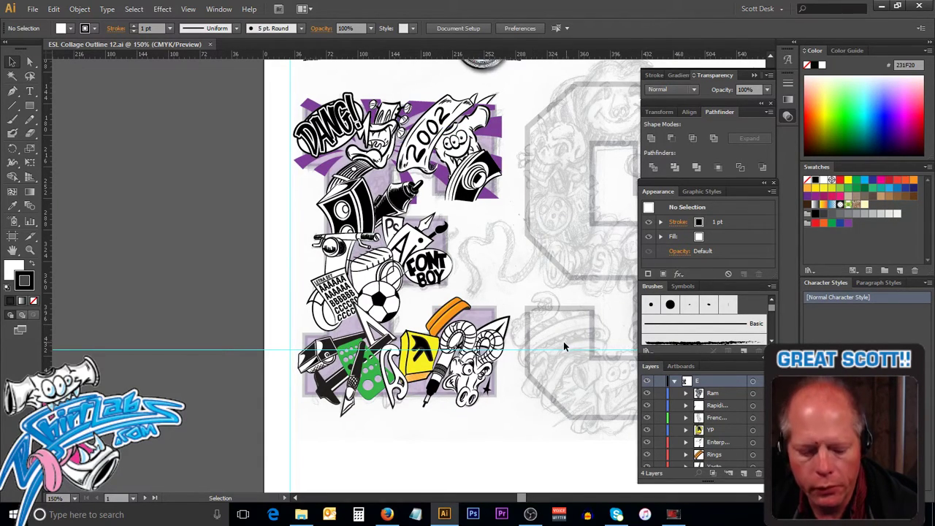
key("space")
mouse_move(592, 236)
left_mouse_down()
mouse_move(390, 236)
mouse_move(326, 252)
left_mouse_up()
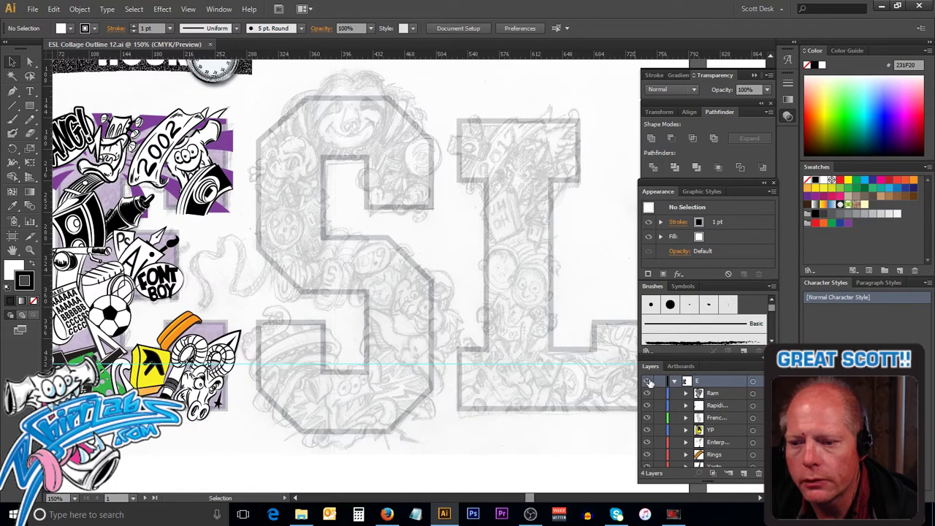
left_click(660, 383)
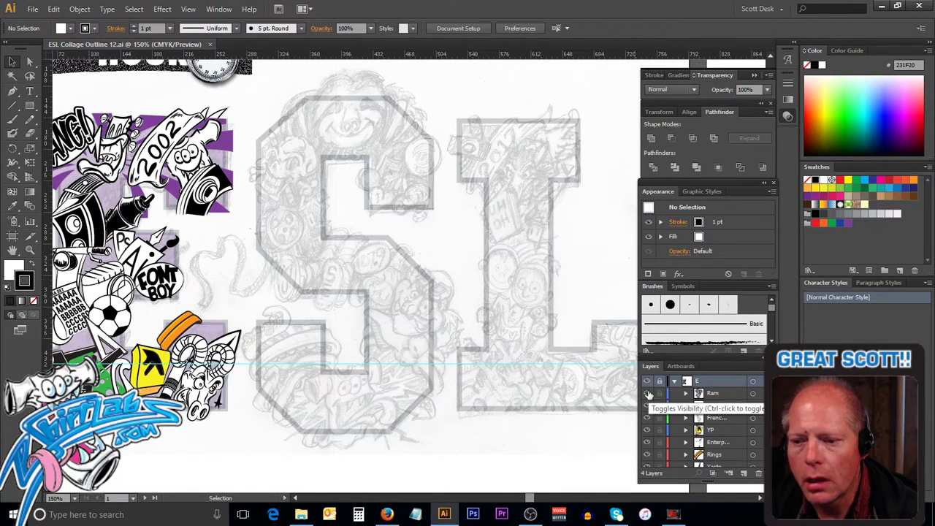
left_click(647, 382)
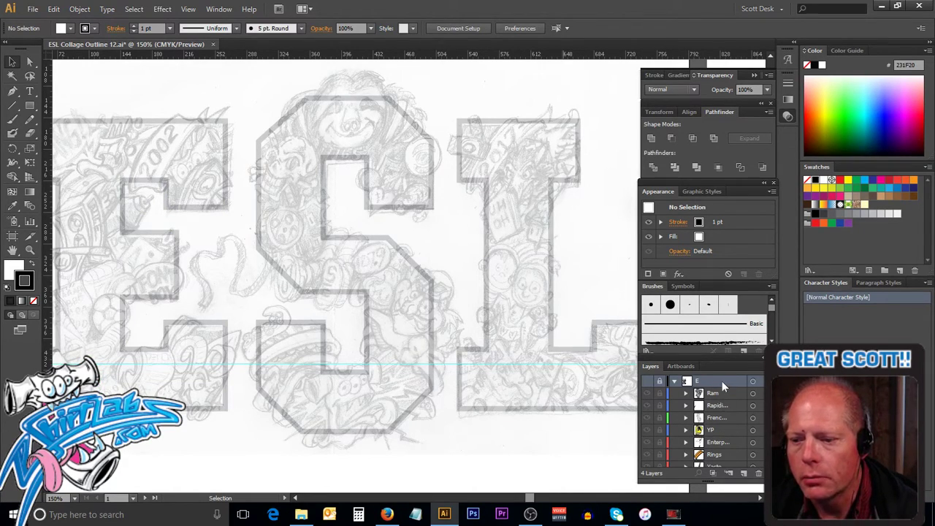
Step: Create a new layer above E and name it S
left_click(746, 473)
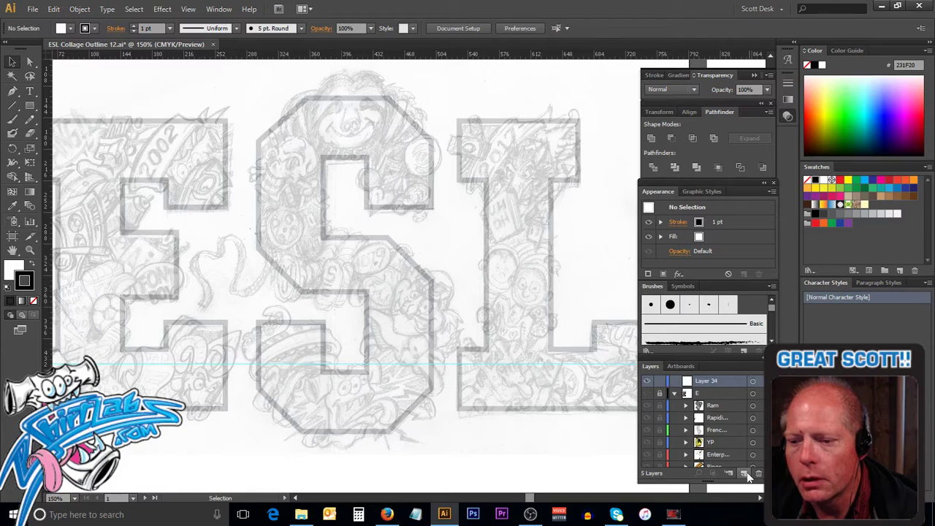
double_click(707, 380)
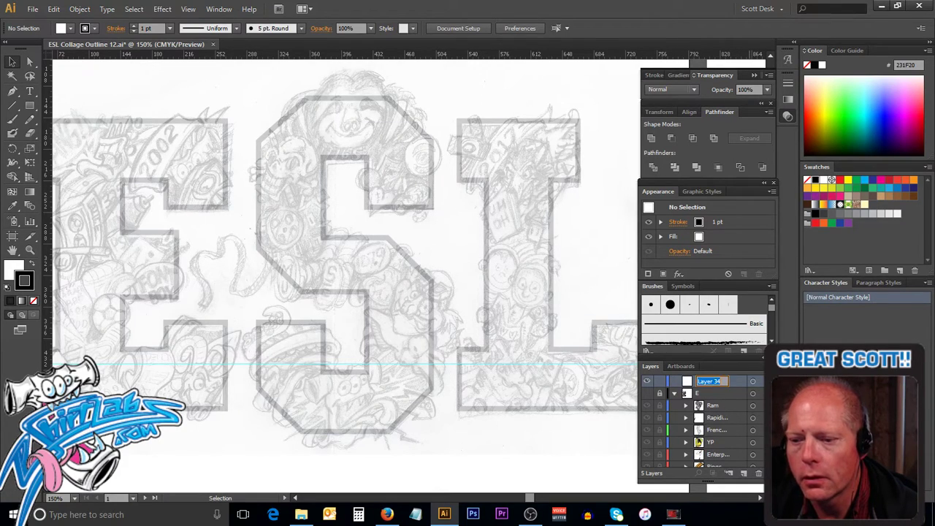
type("S")
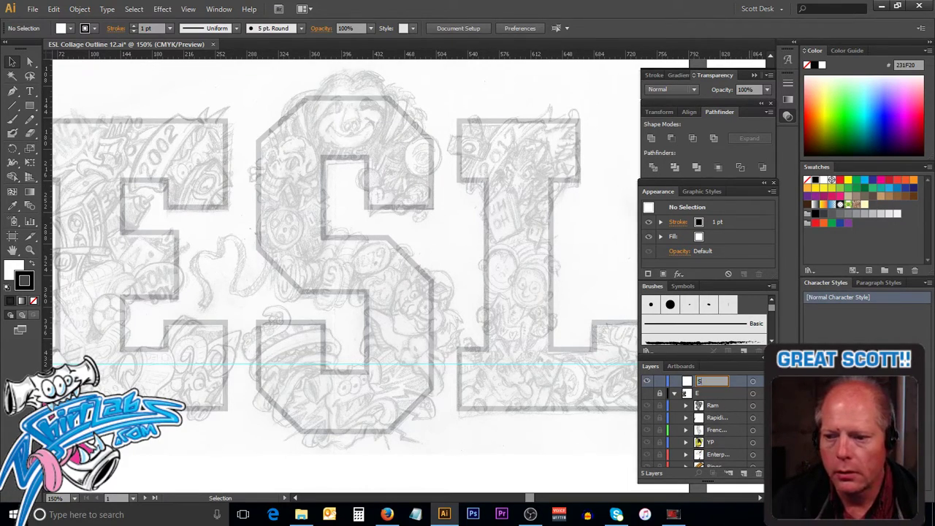
key("Return")
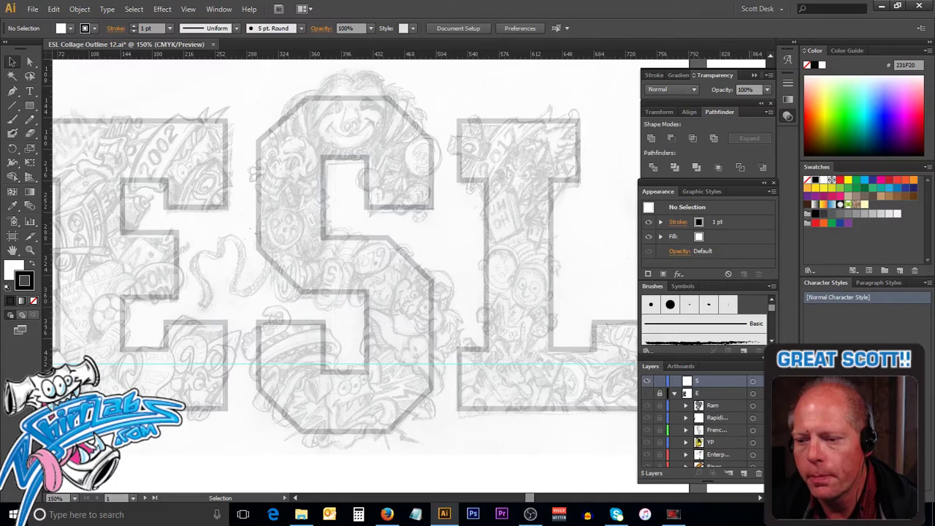
Step: Unlock the ESL layer and toggle its visibility to check that it holds the letter outlines
scroll(701, 420, "down", 10)
scroll(702, 420, "up", 10)
scroll(702, 420, "up", 5)
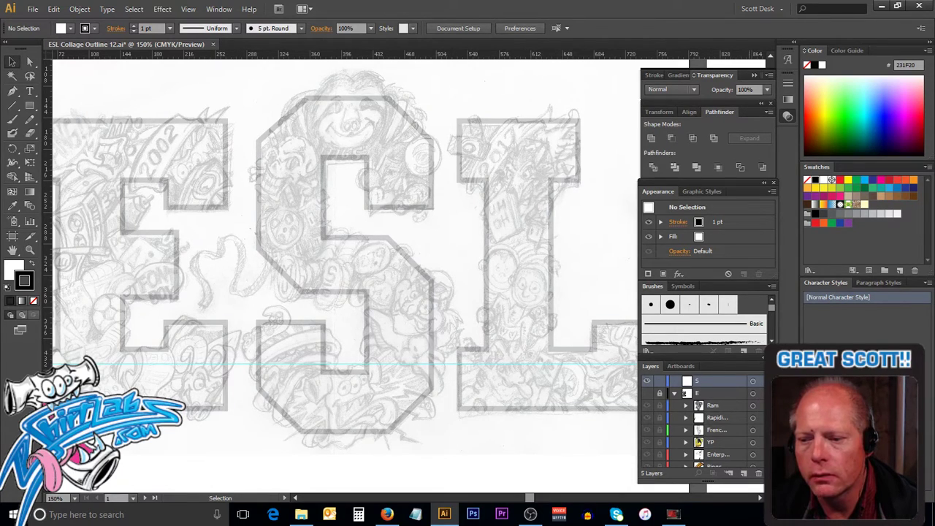
scroll(730, 460, "down", 15)
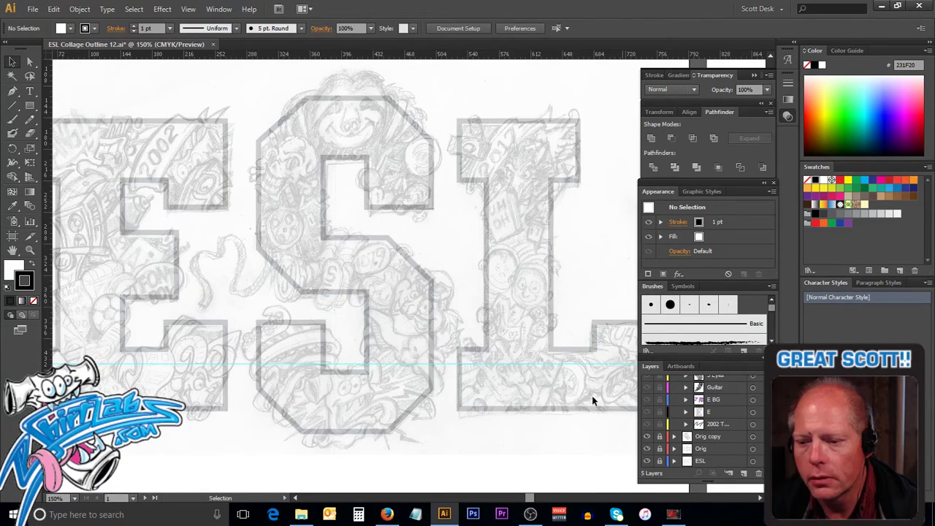
left_click(648, 461)
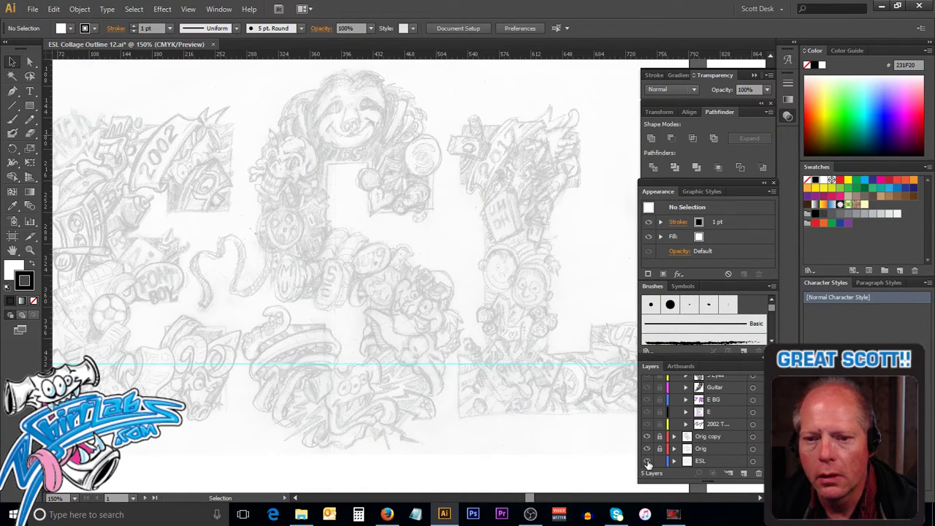
left_click(647, 462)
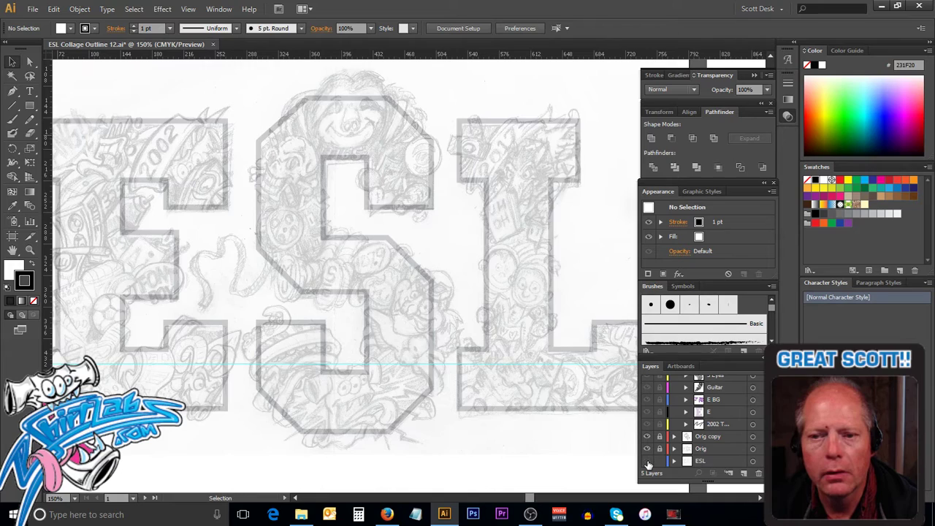
left_click(648, 464)
left_click(647, 463)
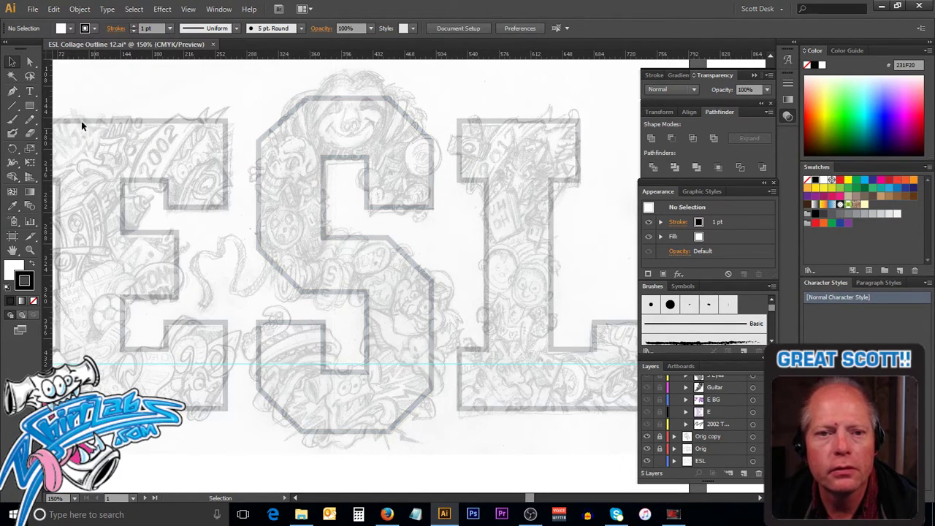
Step: Select and copy the whole S outline from the ESL layer, and lock that layer again
left_click(27, 62)
key("alt")
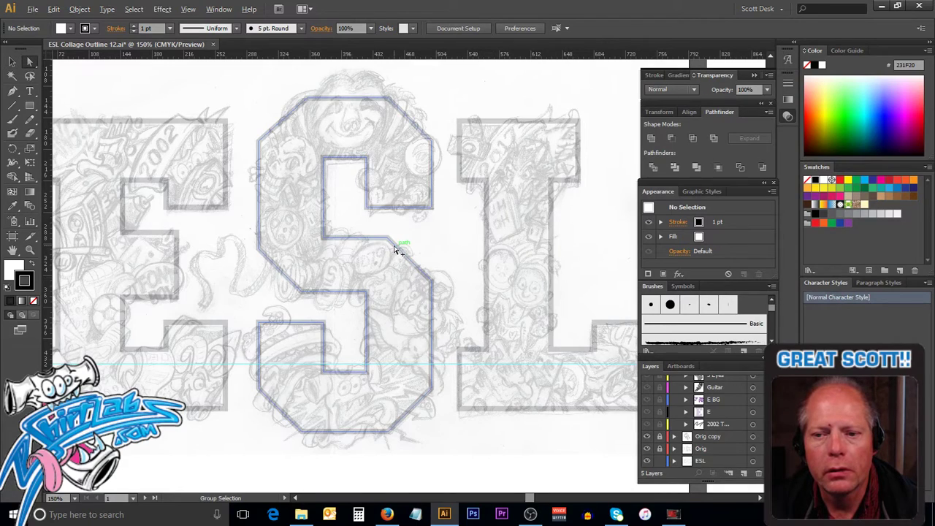
left_click(393, 247, "alt")
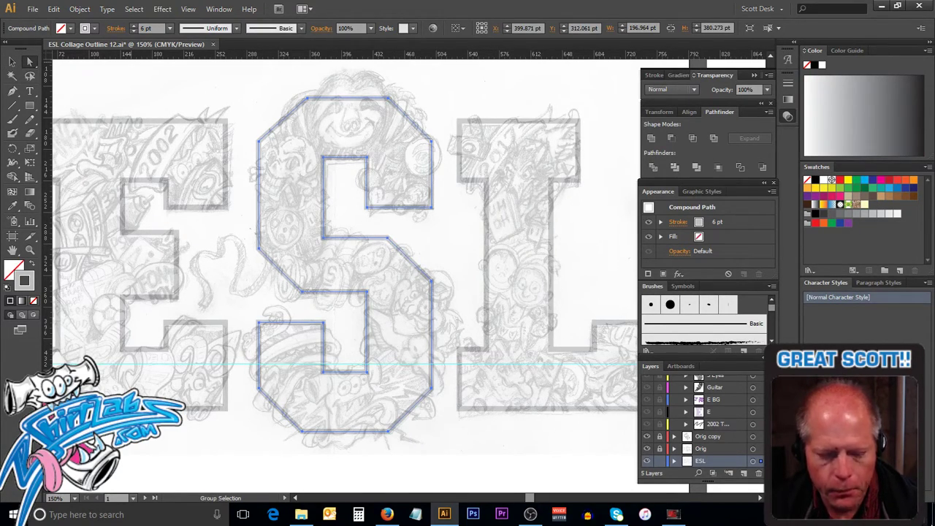
left_click(660, 461)
Step: Collapse the E layer, paste the S outline in place on a new layer above S, and remove its stroke
scroll(702, 420, "up", 5)
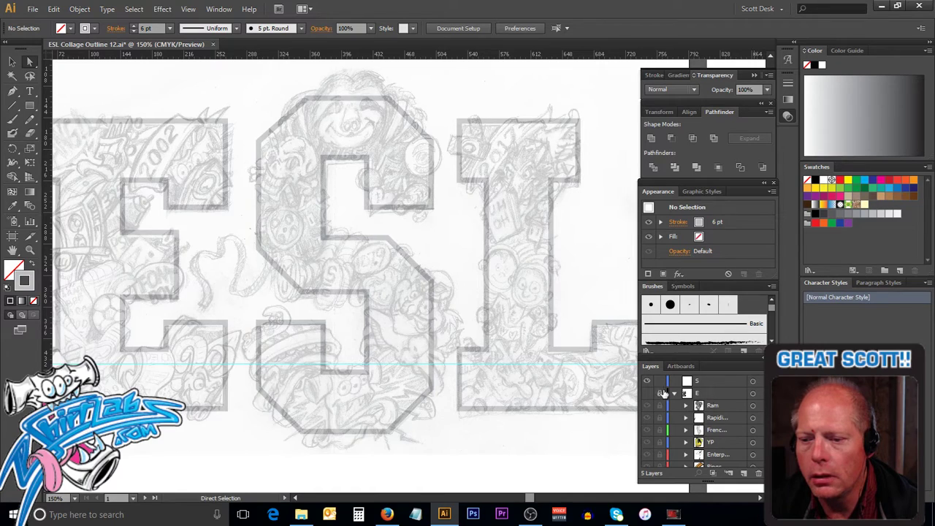
left_click(674, 393)
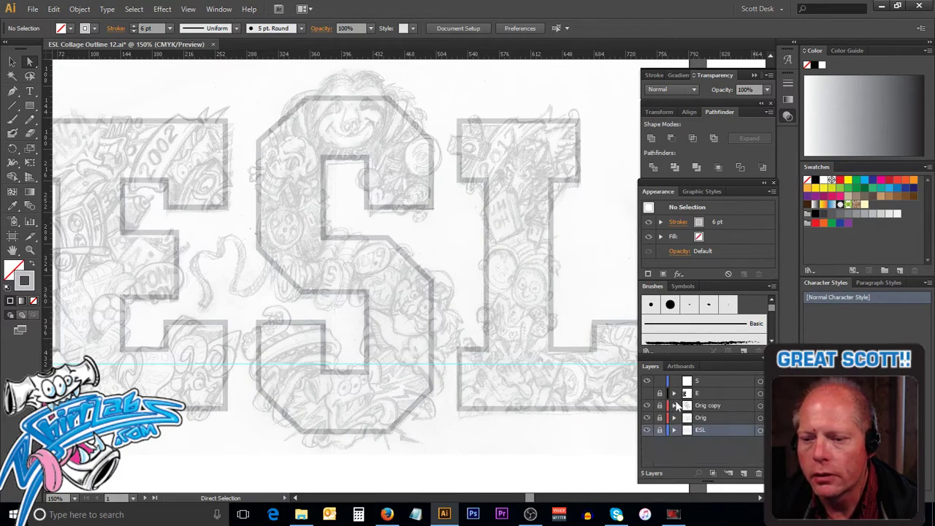
left_click(648, 393)
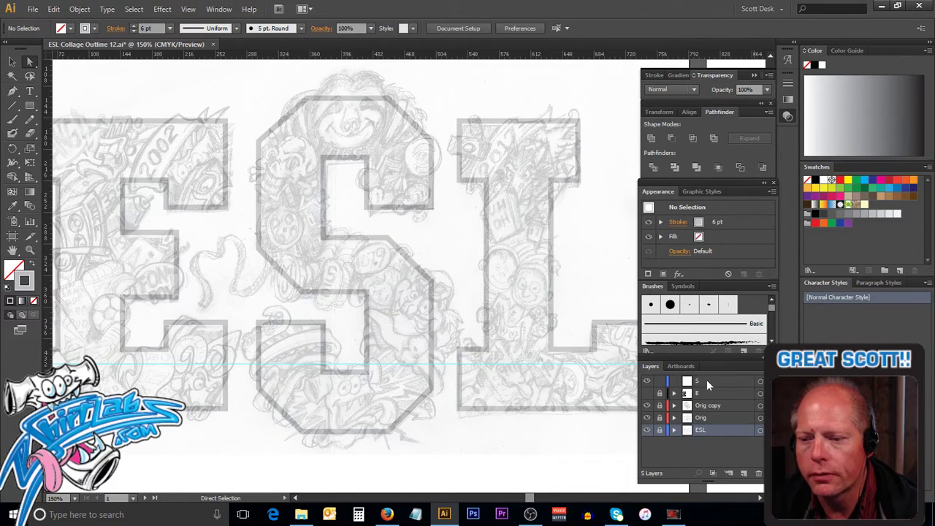
left_click(707, 380)
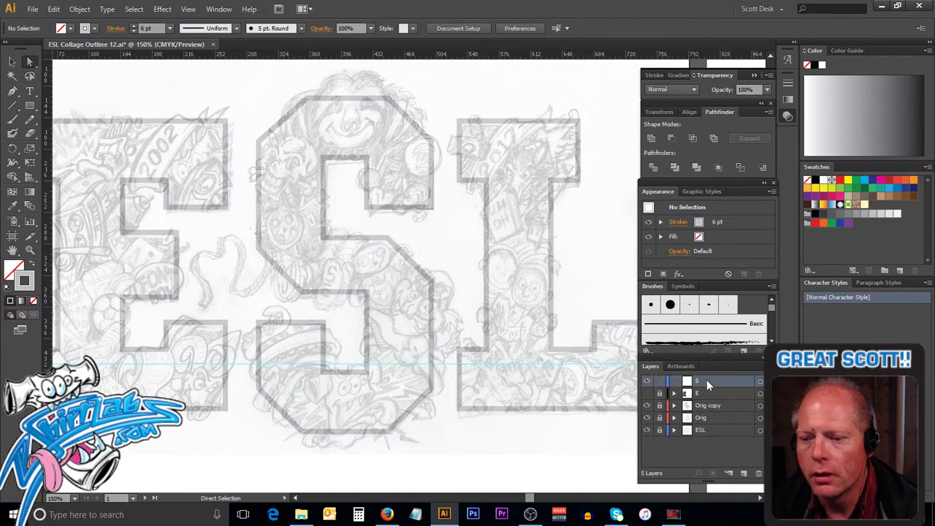
left_click(744, 474)
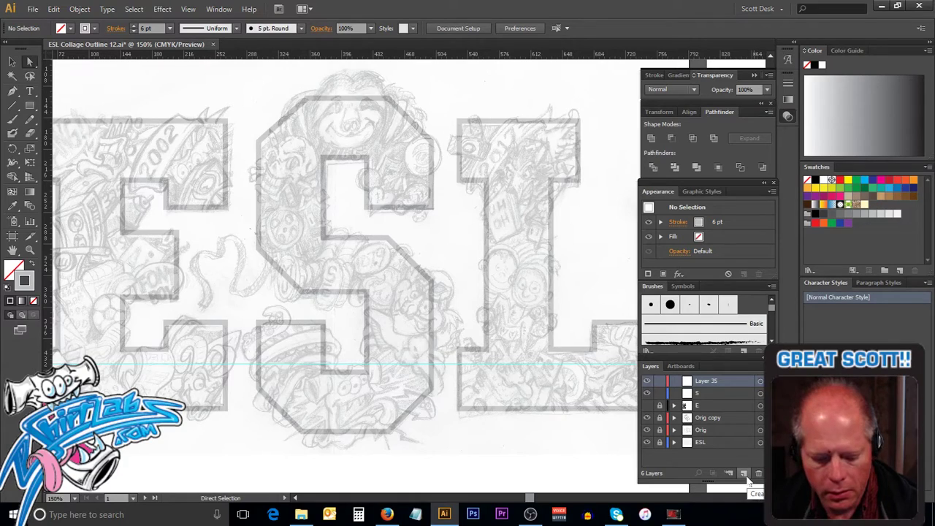
key("ctrl+f")
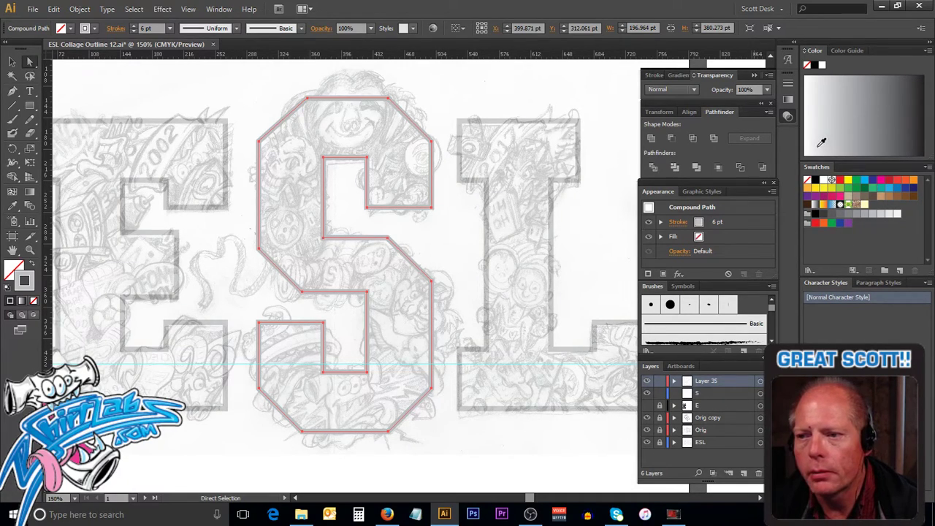
left_click(34, 302)
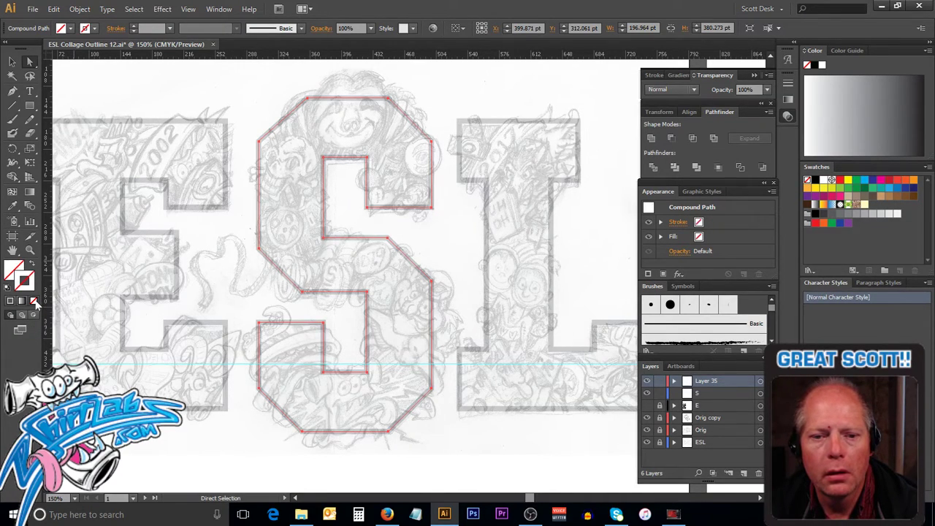
left_click(345, 238)
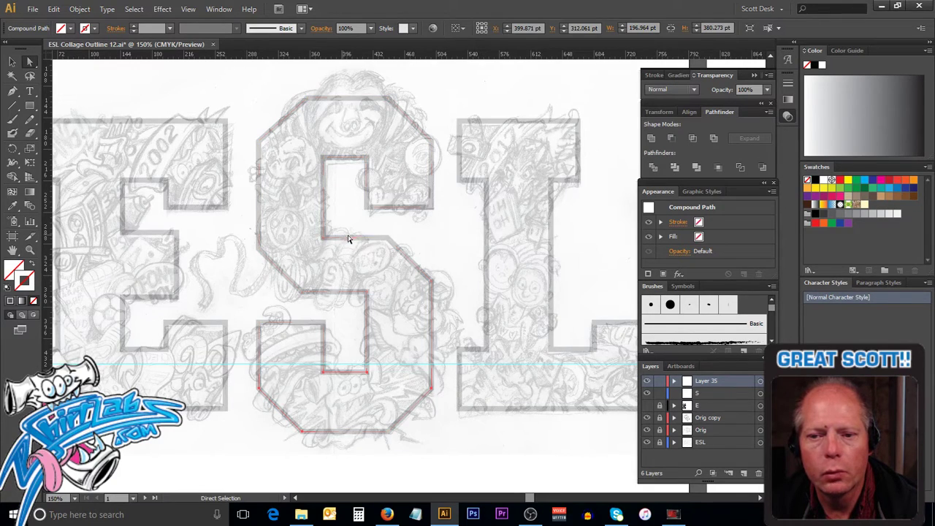
left_click(11, 62)
left_click(344, 97)
left_click_drag(345, 97, 372, 151)
key("ctrl+z")
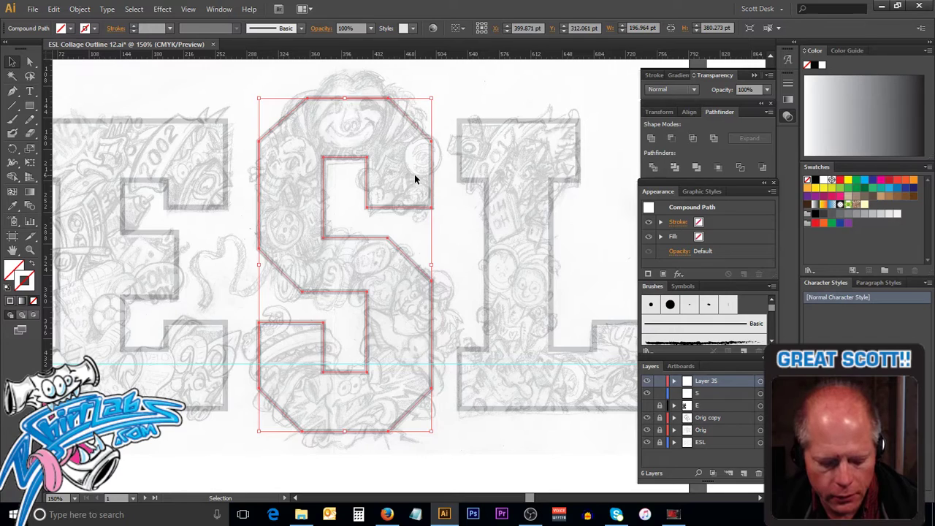
key("a")
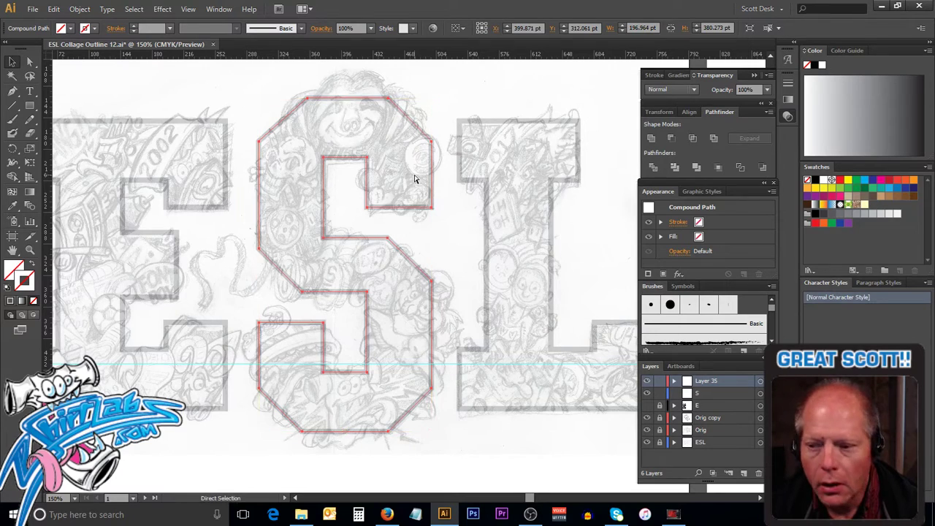
Step: Rename the new layer holding the pasted S outline to S BG
double_click(708, 381)
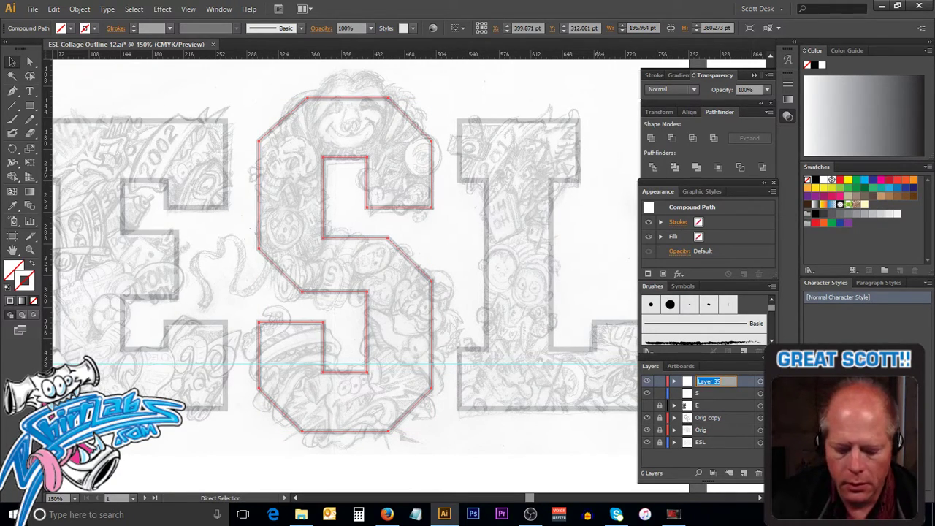
type("S BG")
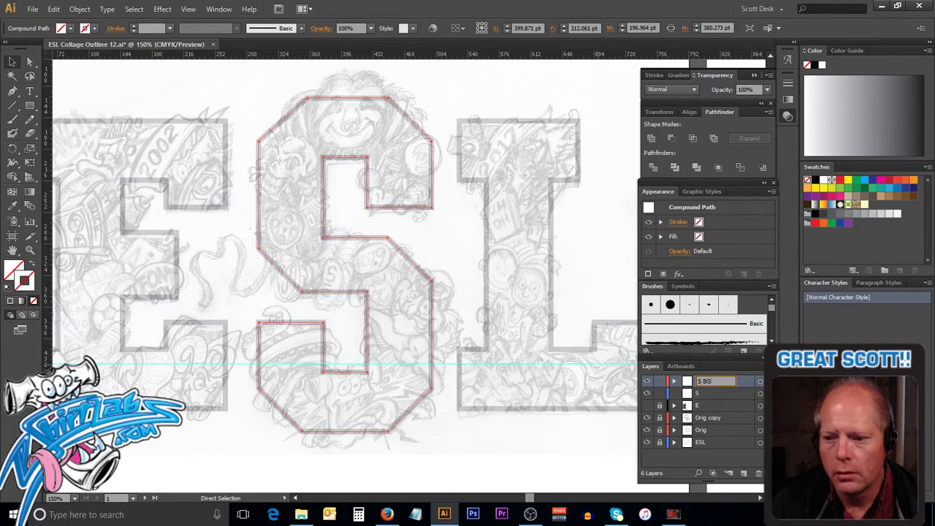
key("Return")
Step: Fill the S shape with the purple swatch, leave it without a stroke, and set its opacity to 30%
key("v")
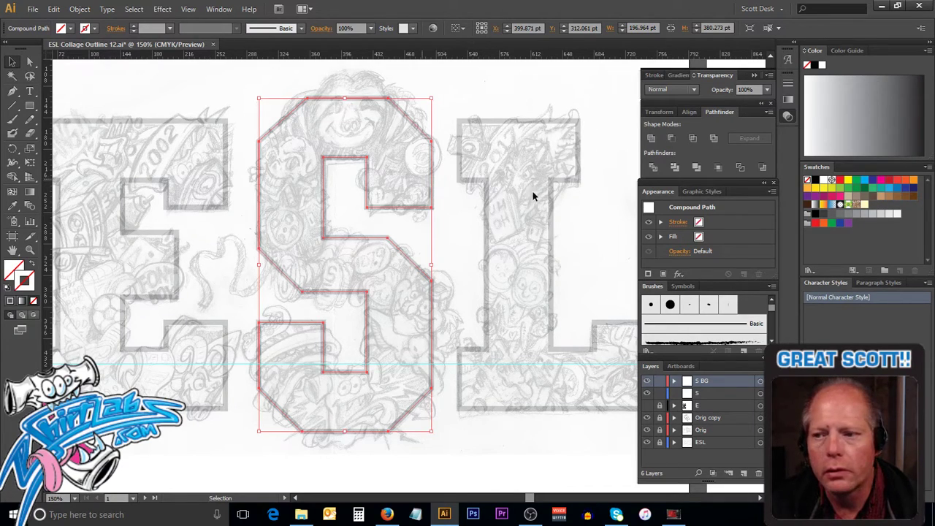
left_click(849, 224)
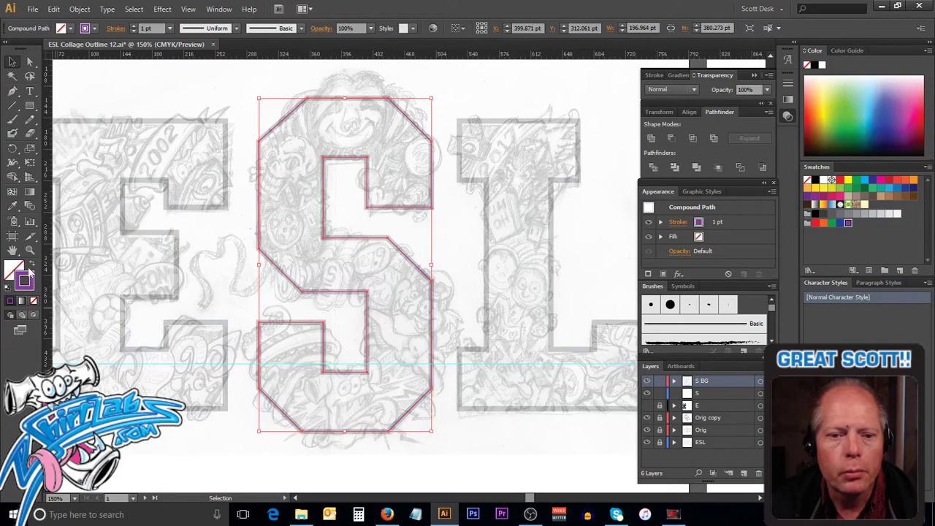
left_click(32, 267)
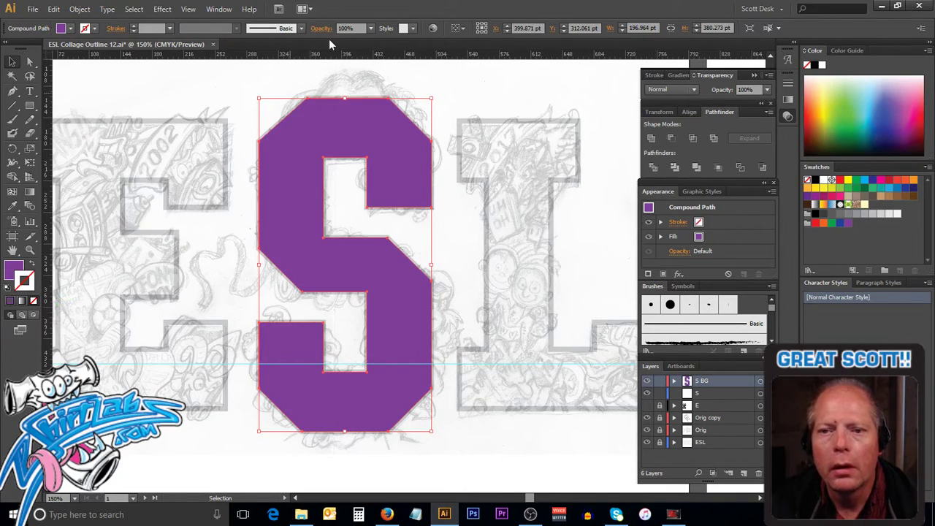
left_click(358, 28)
type("30")
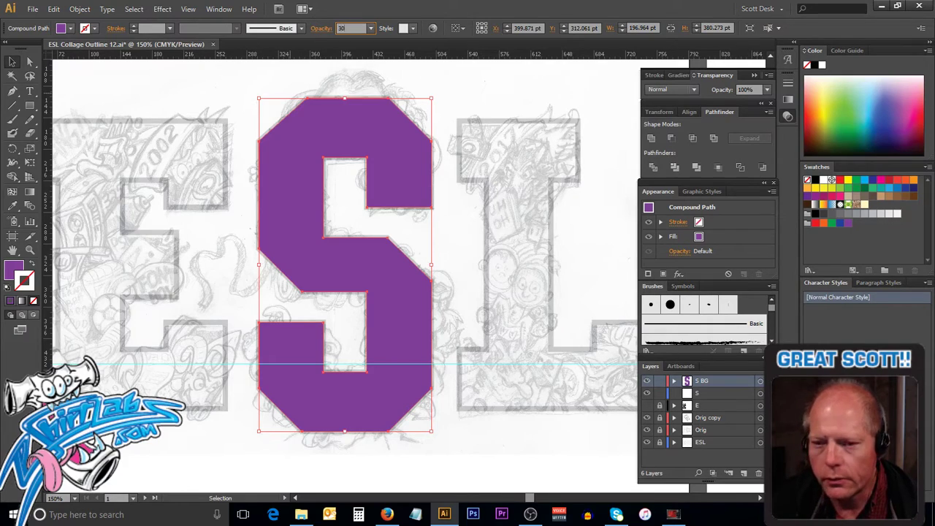
key("Return")
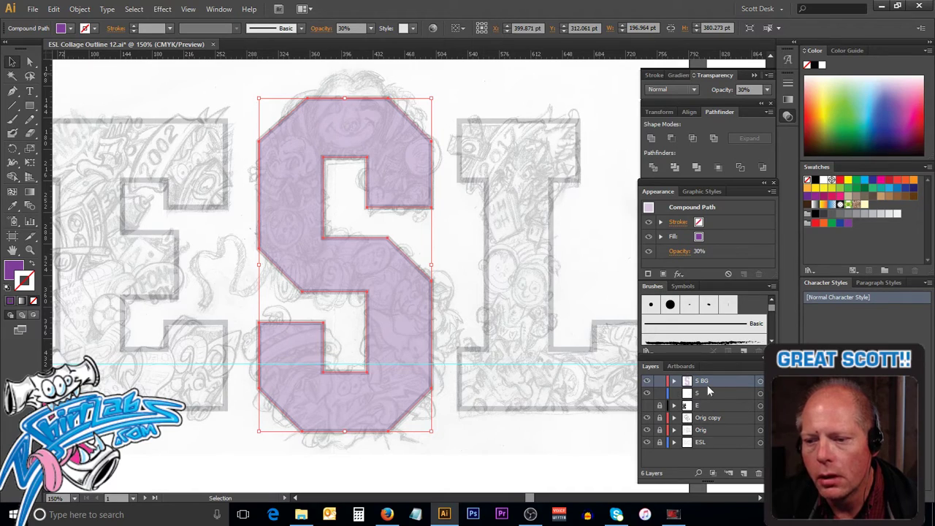
Step: Nest the S BG layer inside the S layer as a sublayer, and lock and hide it
left_click_drag(685, 387, 692, 394)
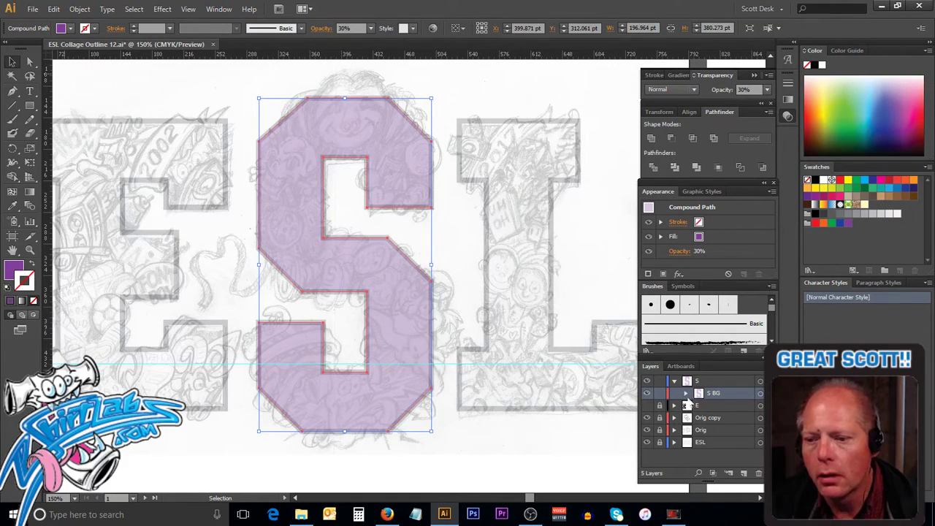
left_click(660, 393)
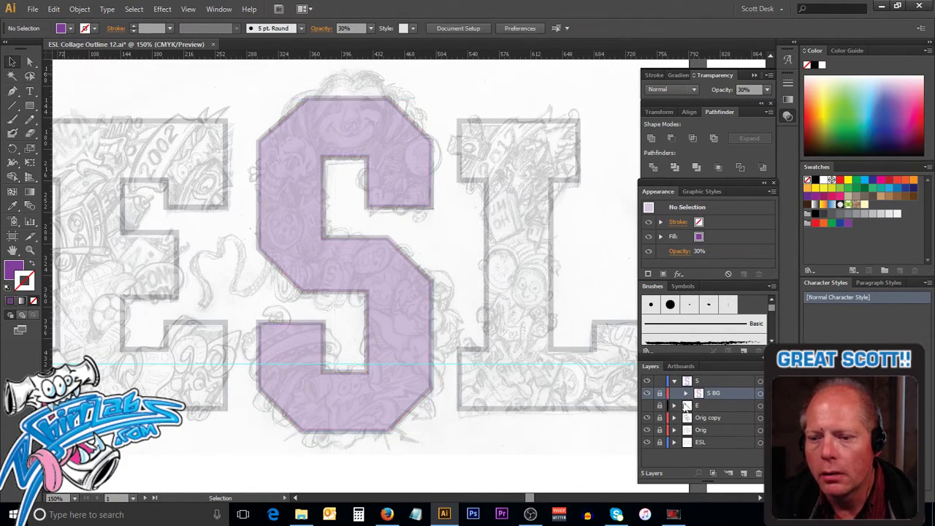
left_click(647, 394)
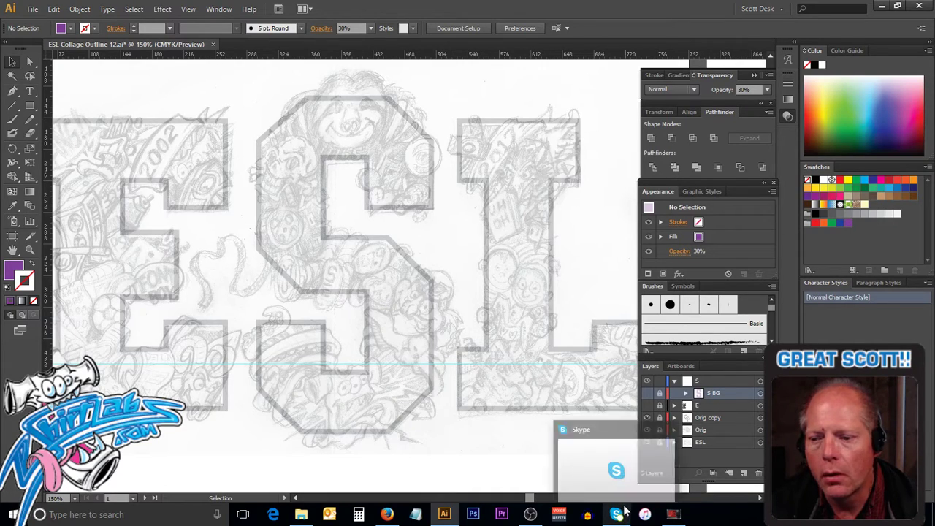
Step: Create a new top-level layer above the S layer and name it Sloth
left_click(717, 382)
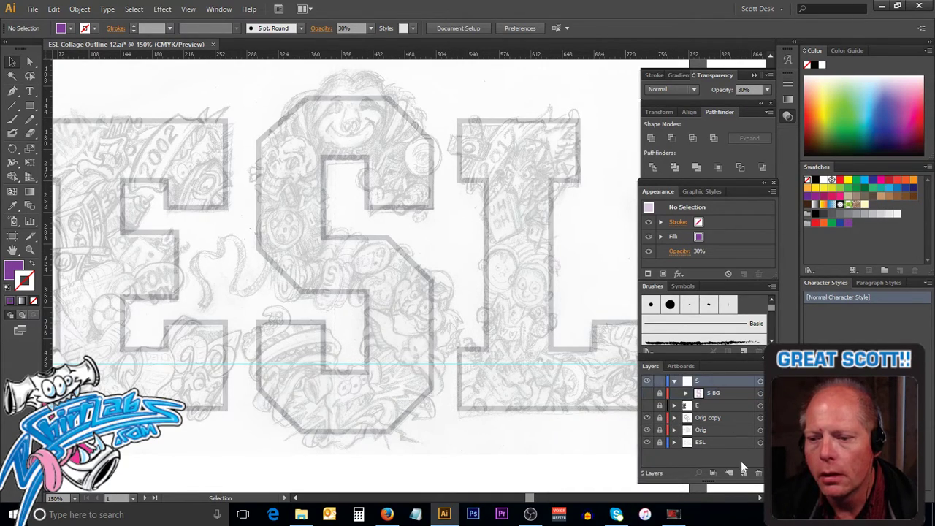
left_click(744, 473)
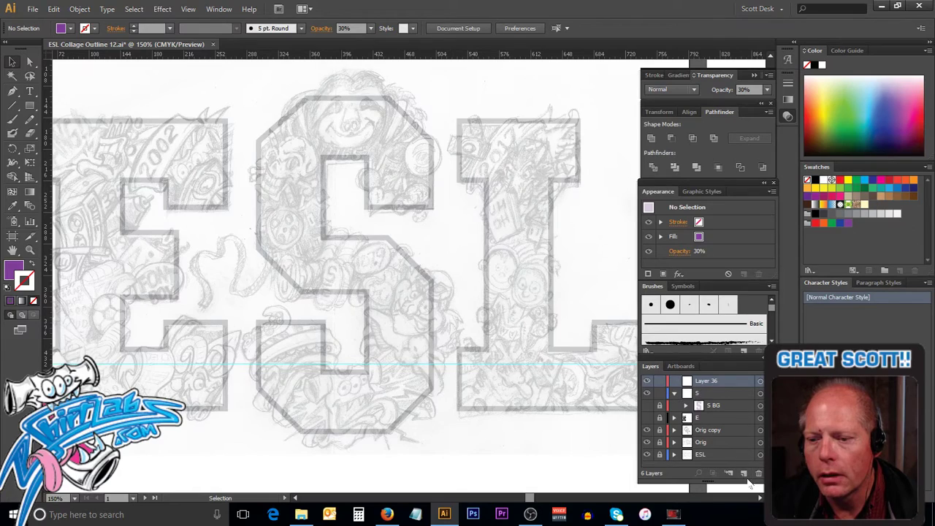
double_click(708, 381)
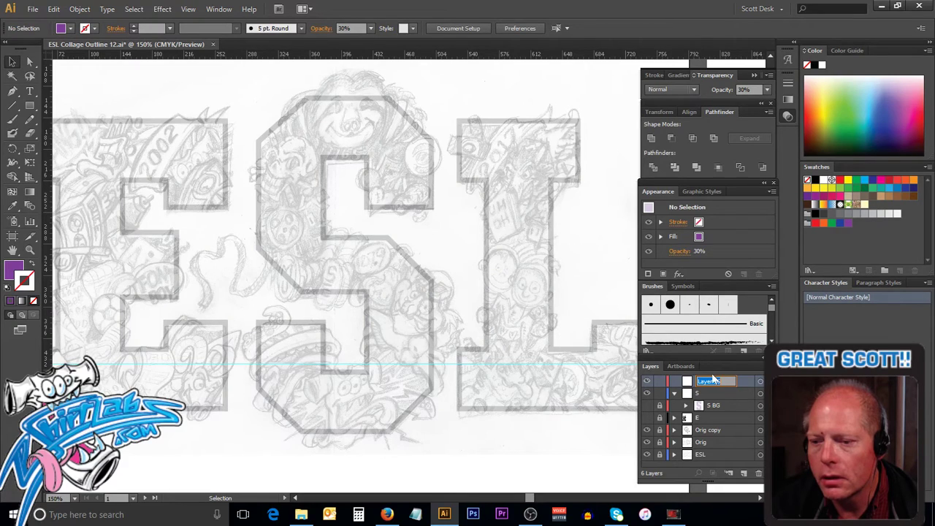
type("Sloth")
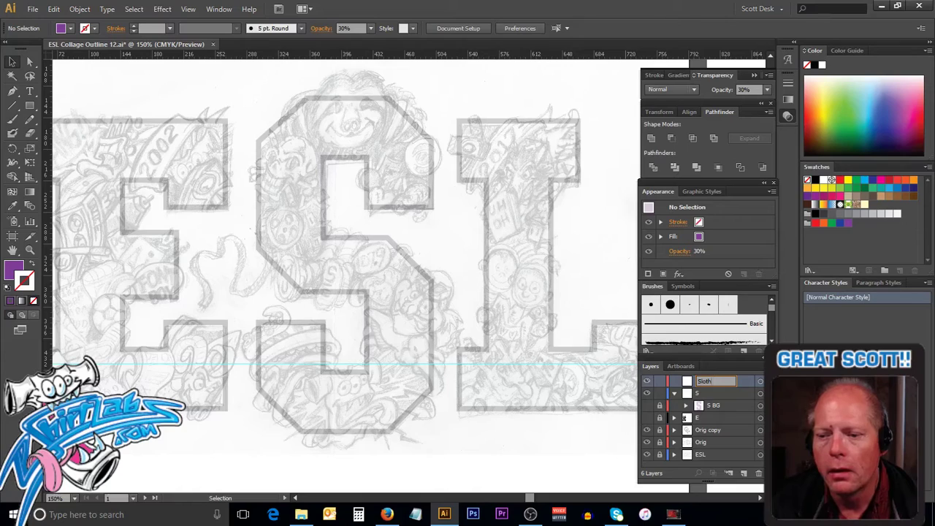
key("Return")
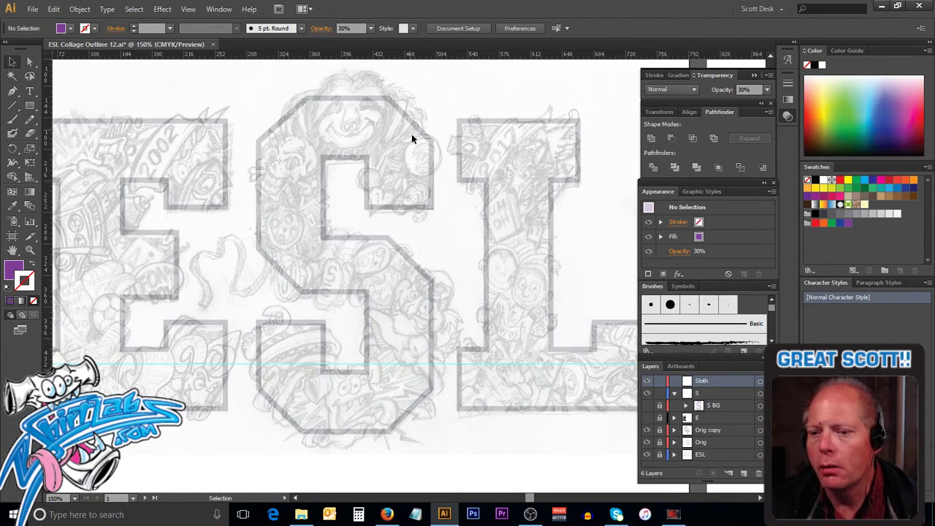
Step: Examine the sketched sloth, skull and neighbouring characters in the upper part of the letter S up close
scroll(412, 152, "up", 1)
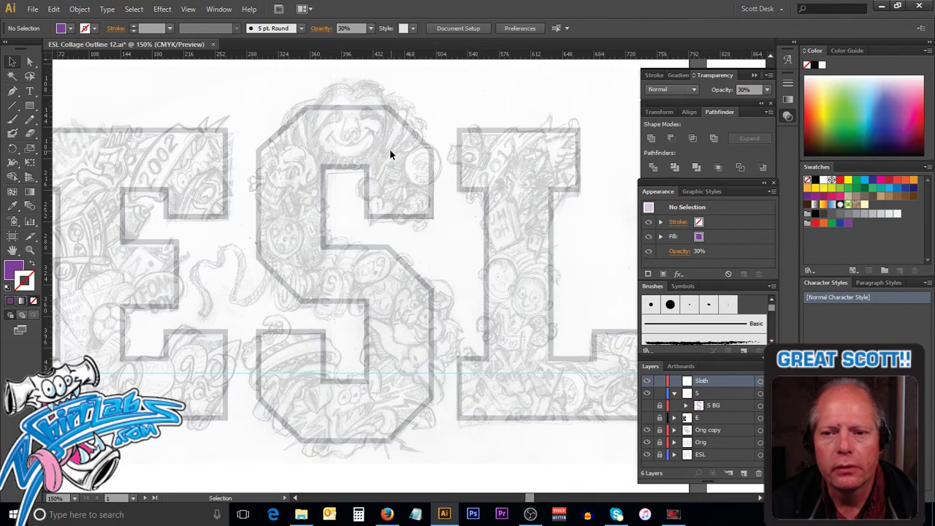
key("z")
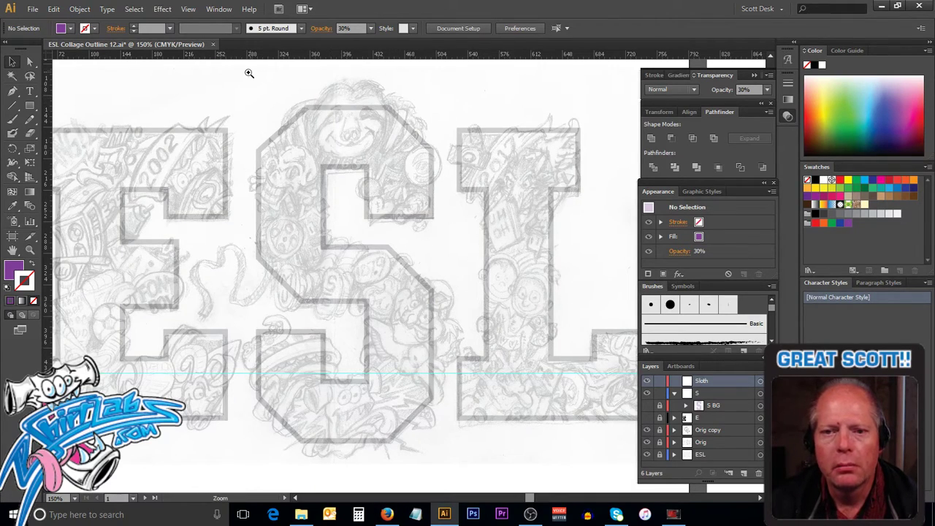
left_click_drag(250, 73, 324, 204)
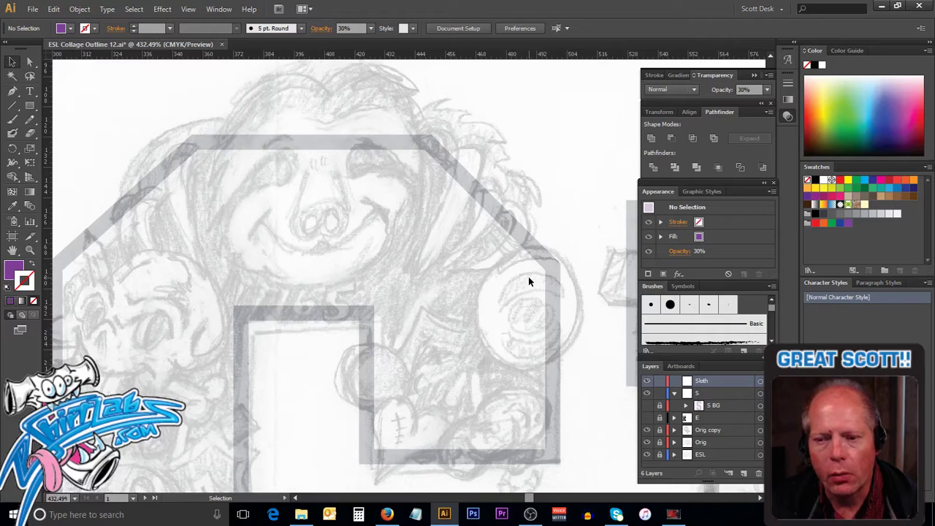
scroll(516, 281, "down", 4)
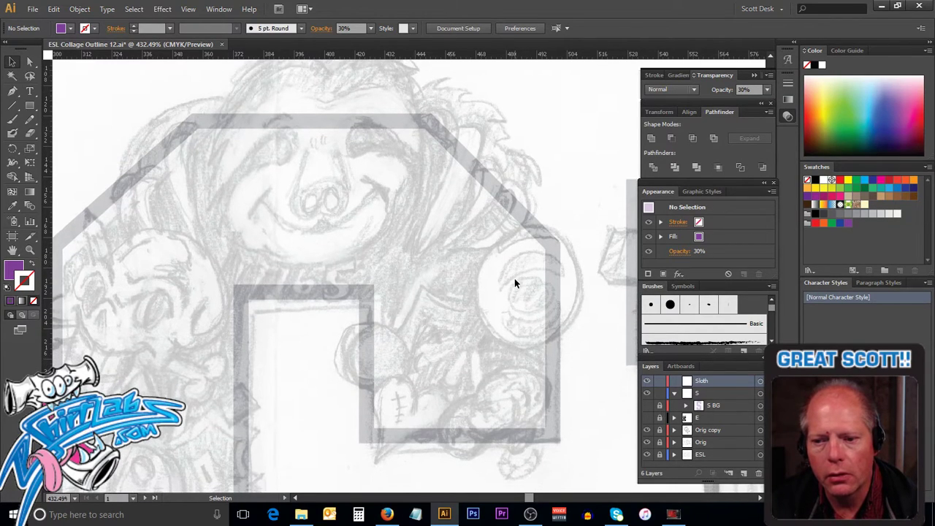
scroll(512, 282, "down", 8)
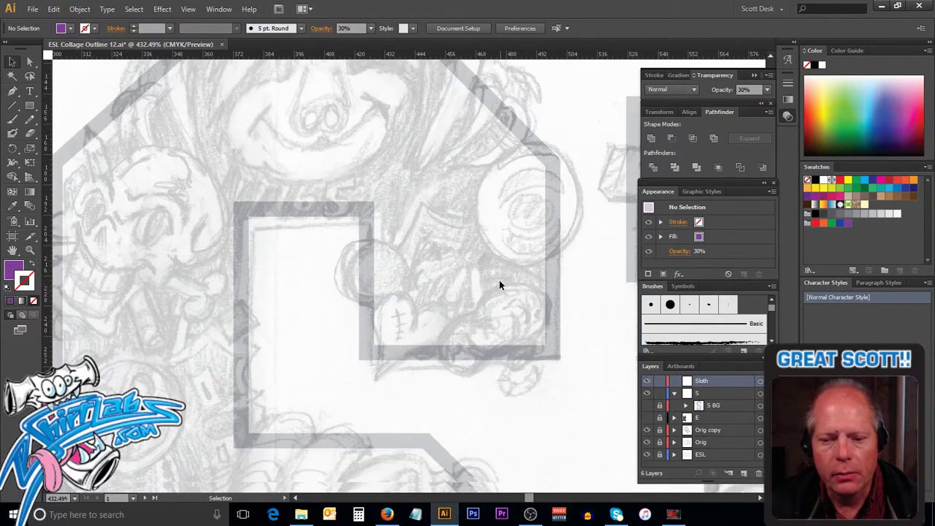
scroll(499, 280, "down", 7)
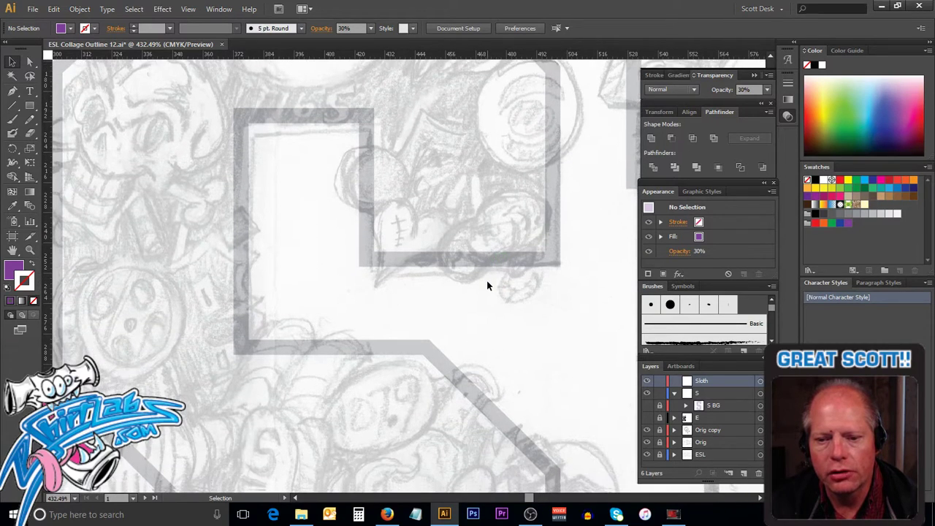
scroll(481, 283, "down", 5)
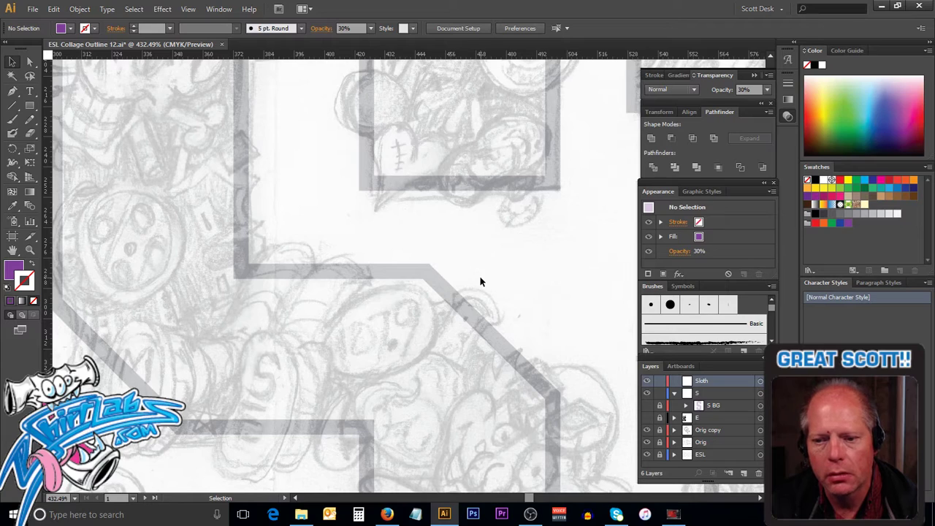
scroll(481, 281, "up", 3)
scroll(483, 277, "up", 6)
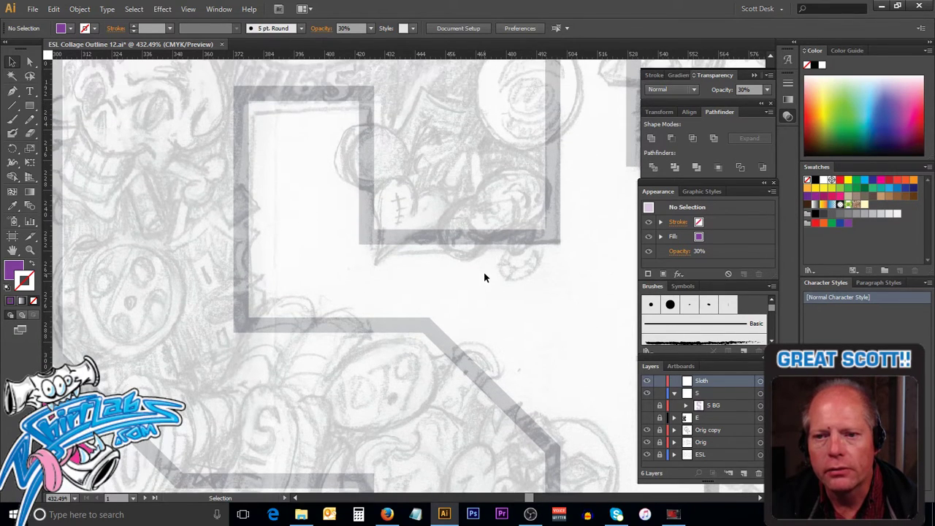
scroll(486, 276, "up", 4)
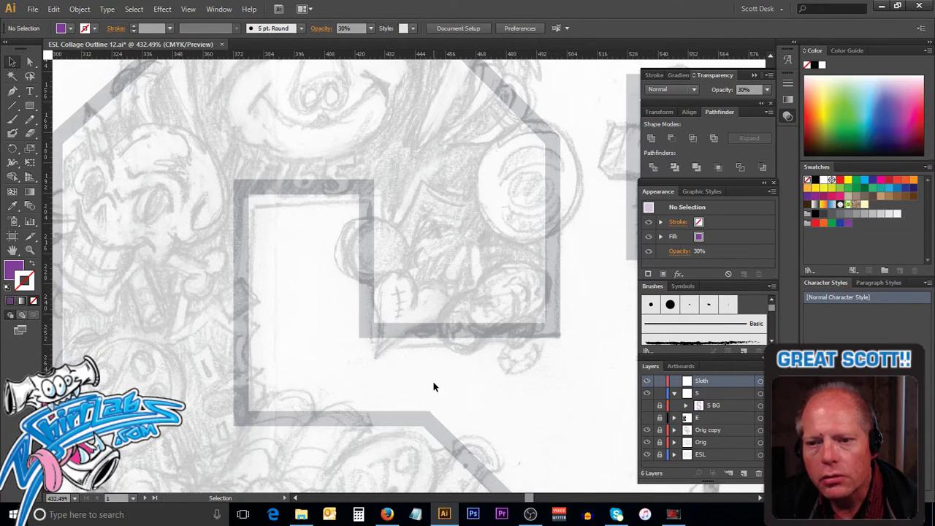
scroll(426, 315, "up", 1)
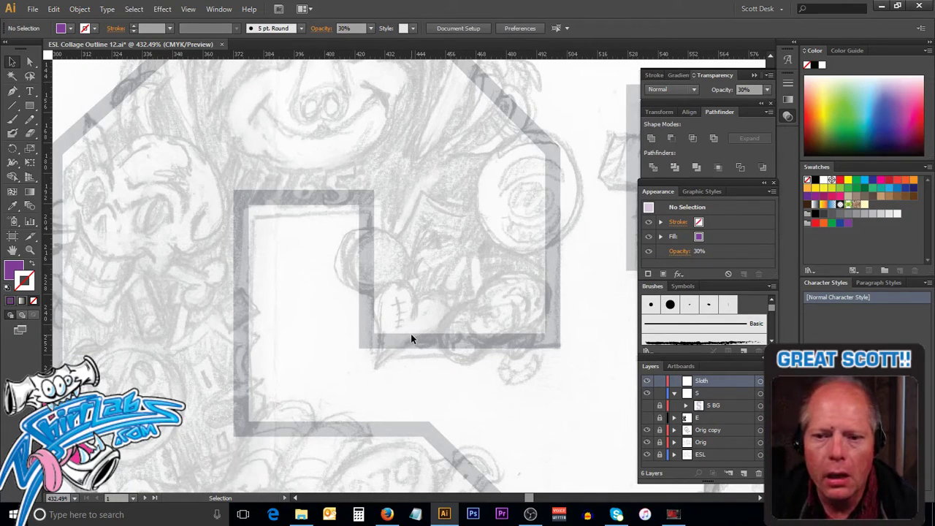
left_click_drag(299, 171, 388, 350)
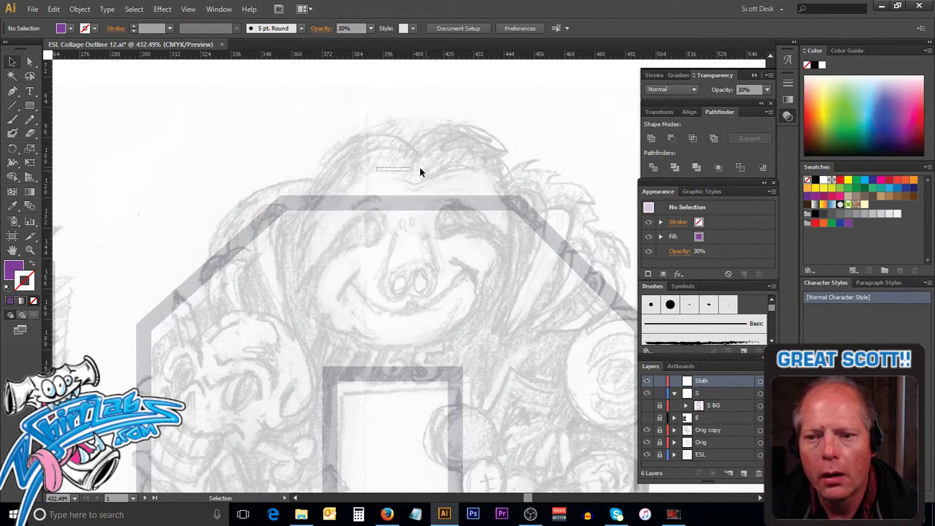
left_click(416, 190, "ctrl+alt")
mouse_move(438, 267)
left_mouse_down()
mouse_move(488, 242)
mouse_move(460, 184)
mouse_move(366, 171)
mouse_move(407, 154)
left_mouse_up()
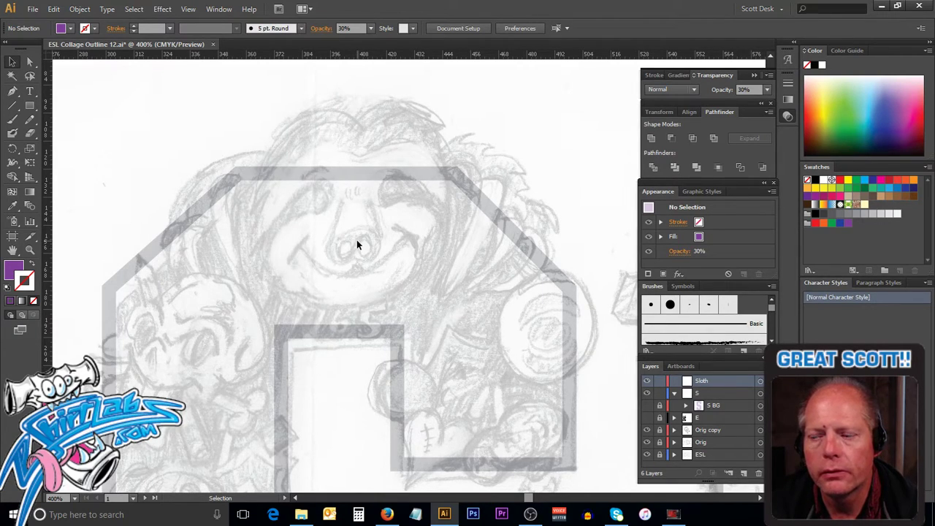
Step: Choose the thin tapered Art Brush 1 as the stroke brush and activate the Paintbrush tool
left_click(773, 341)
left_click(772, 341)
left_click(772, 342)
left_click(772, 342)
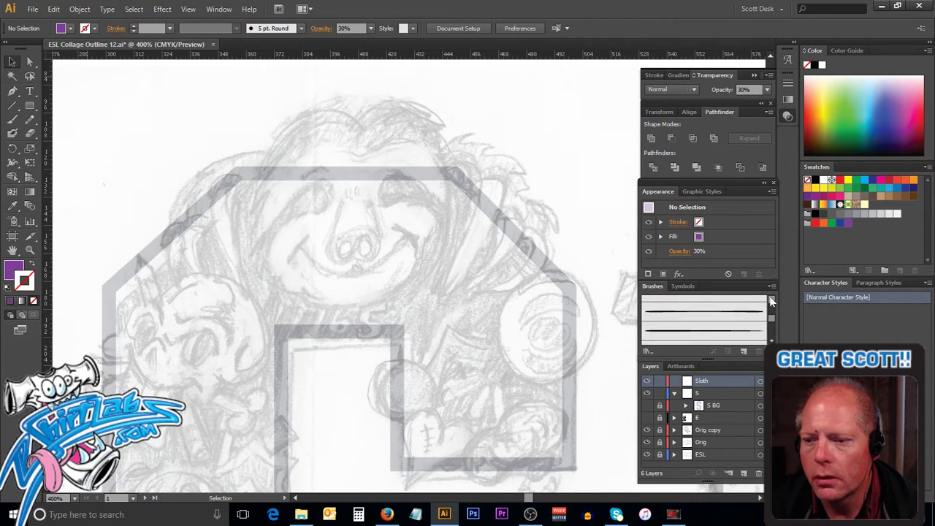
left_click(771, 300)
left_click(771, 301)
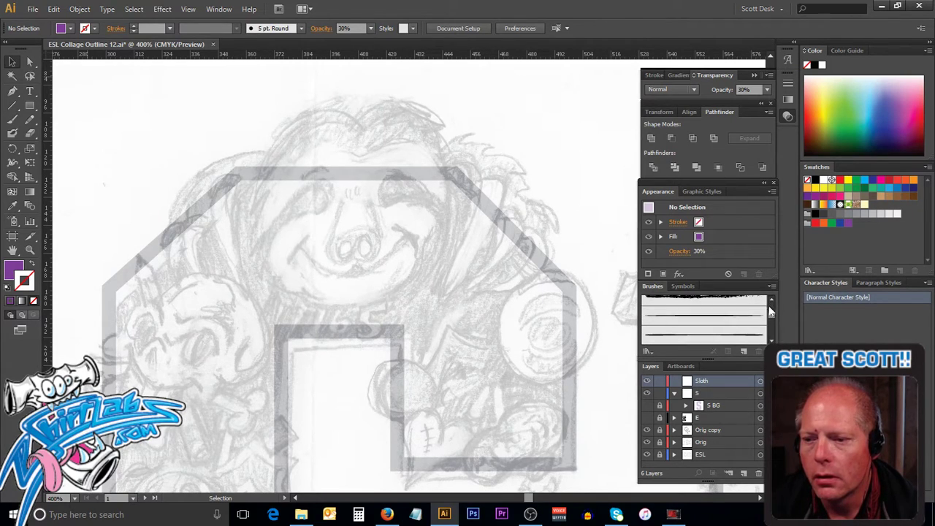
left_click(732, 317)
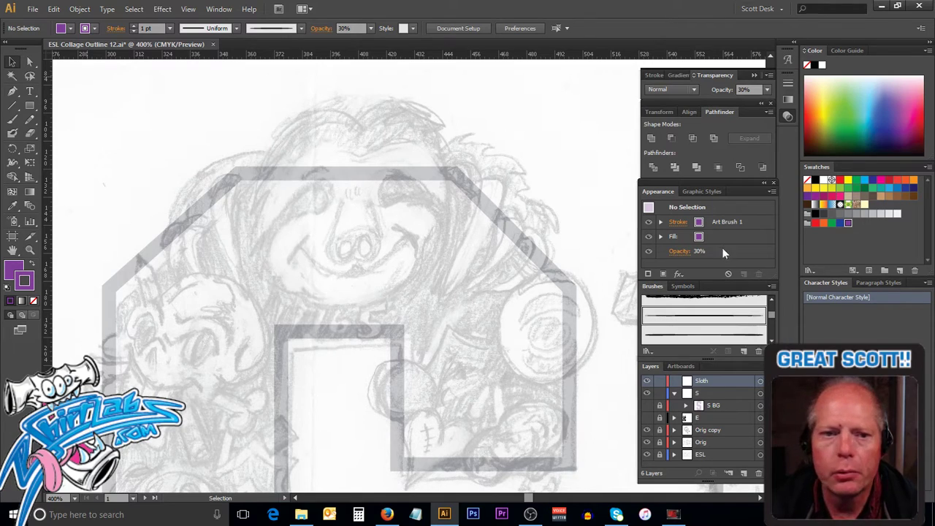
left_click(14, 122)
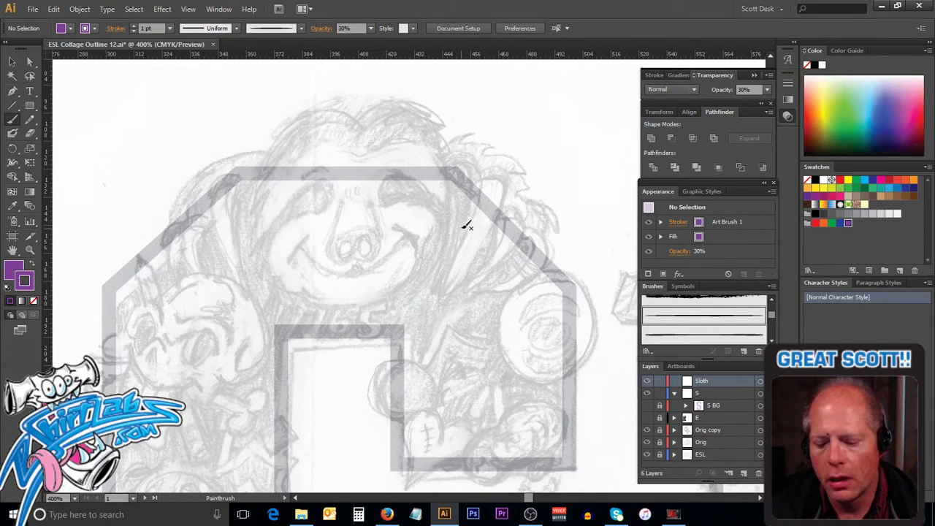
Step: Paint a small arched line over the skull's smaller eye socket, and give it a black stroke at 100% opacity
mouse_move(276, 231)
left_mouse_down()
mouse_move(441, 109)
mouse_move(421, 114)
left_mouse_up()
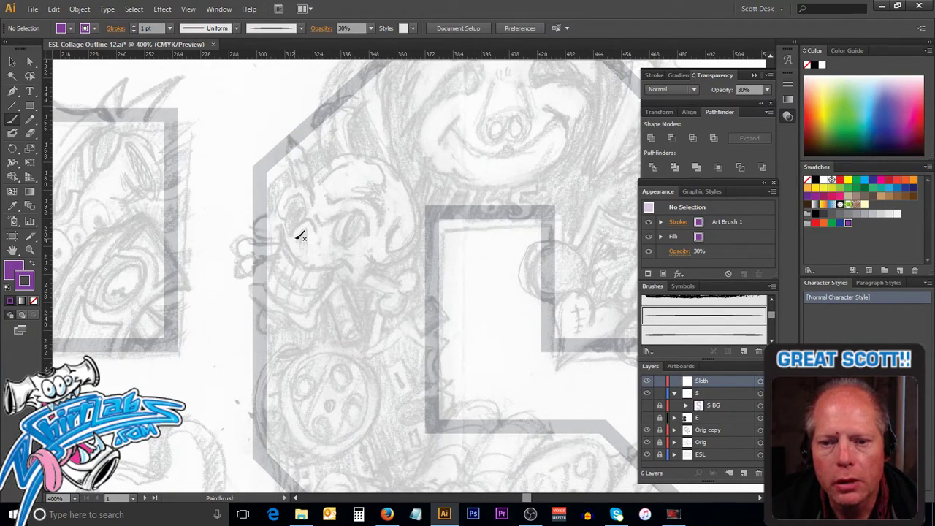
left_click_drag(307, 221, 309, 241)
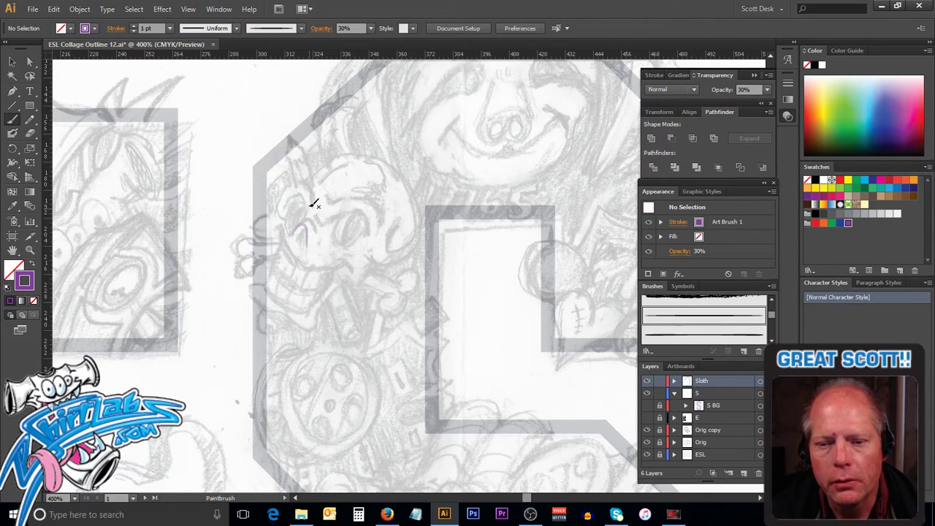
key("v")
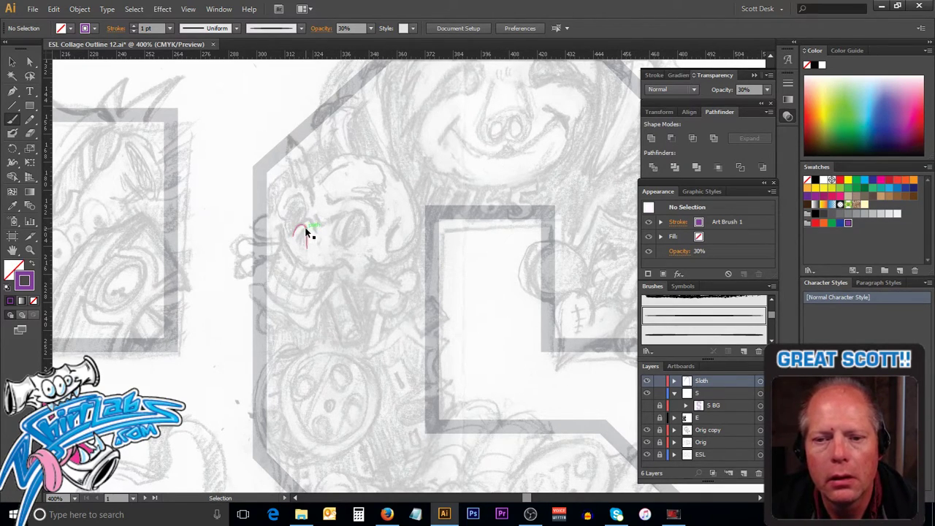
left_click(305, 228)
key("b")
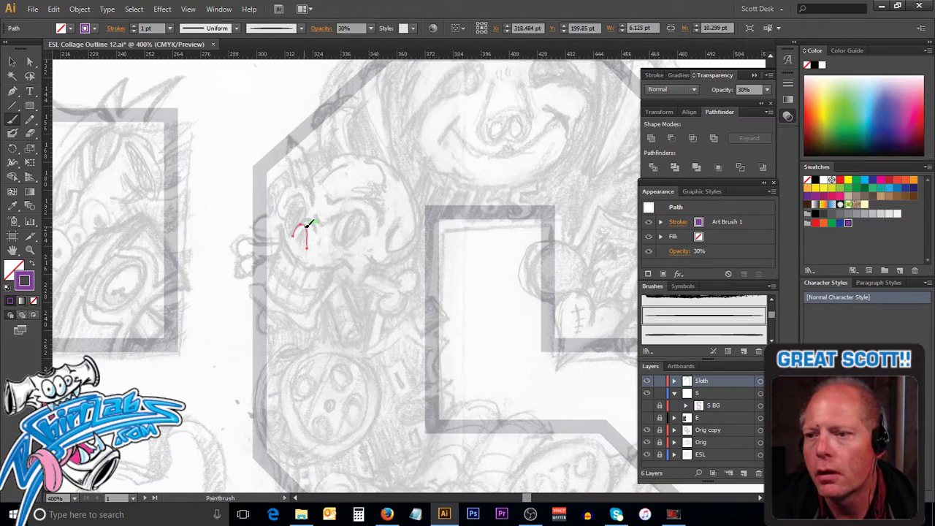
left_click(816, 180)
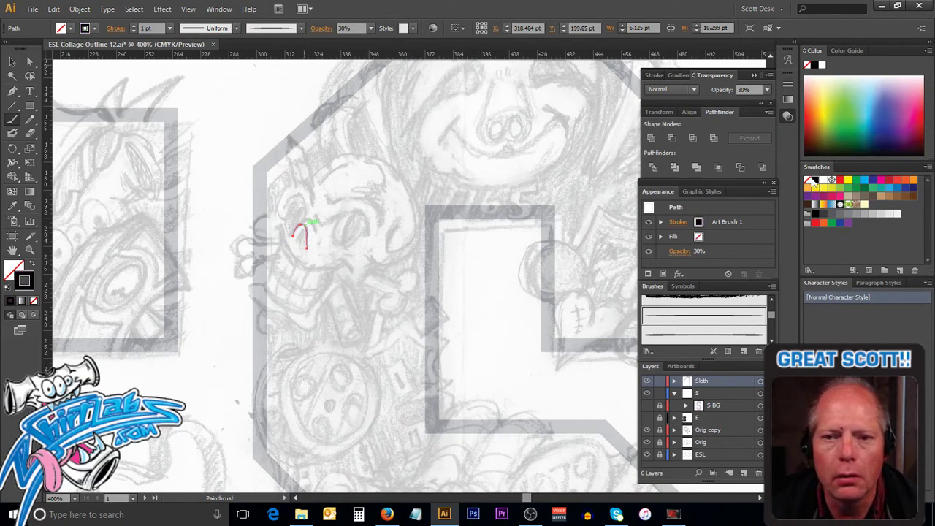
left_click(349, 27)
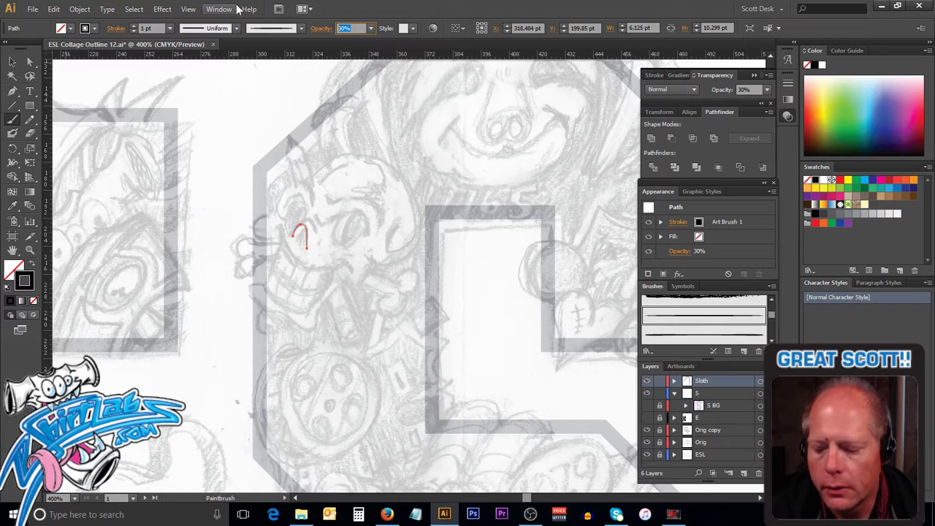
type("100")
key("Return")
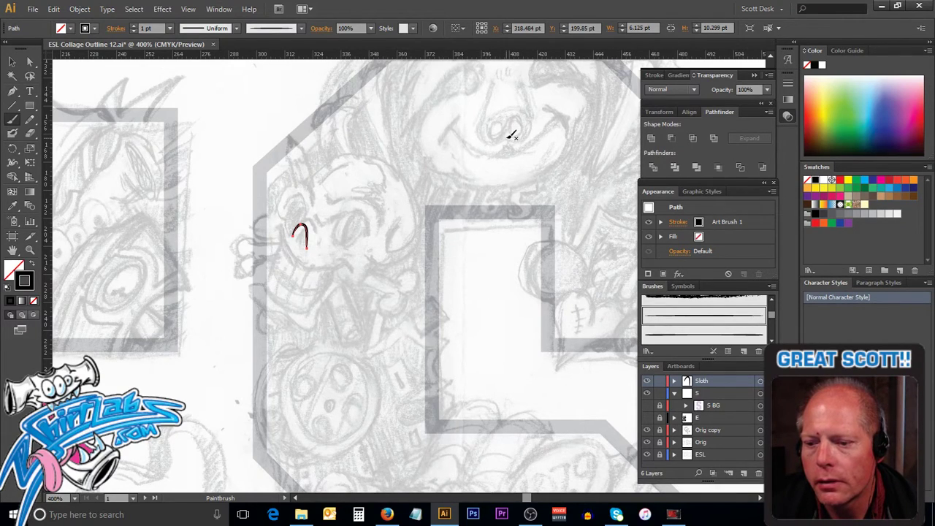
Step: Lock the S layer, and ink the skull's larger eye with curved brow strokes and an oval socket using the Paintbrush
left_click(659, 393)
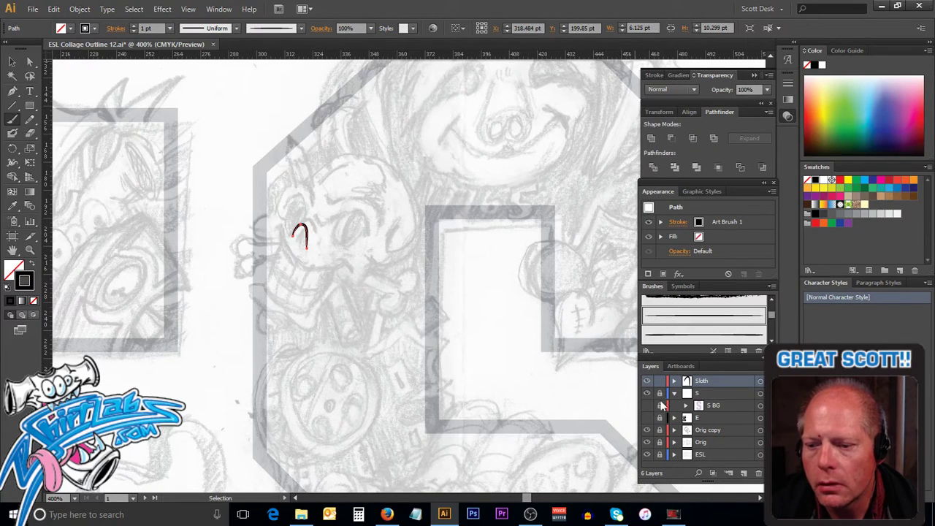
key("b")
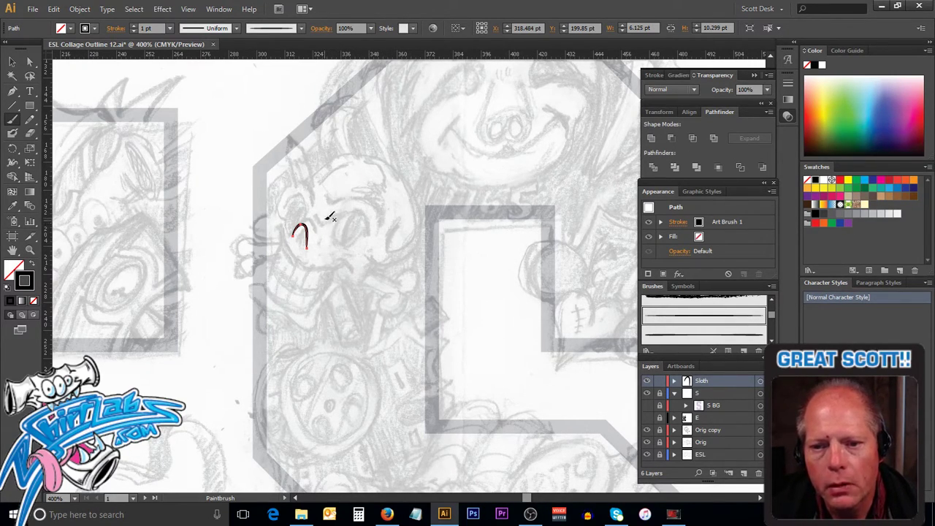
mouse_move(325, 219)
left_mouse_down()
mouse_move(365, 205)
mouse_move(356, 248)
left_mouse_up()
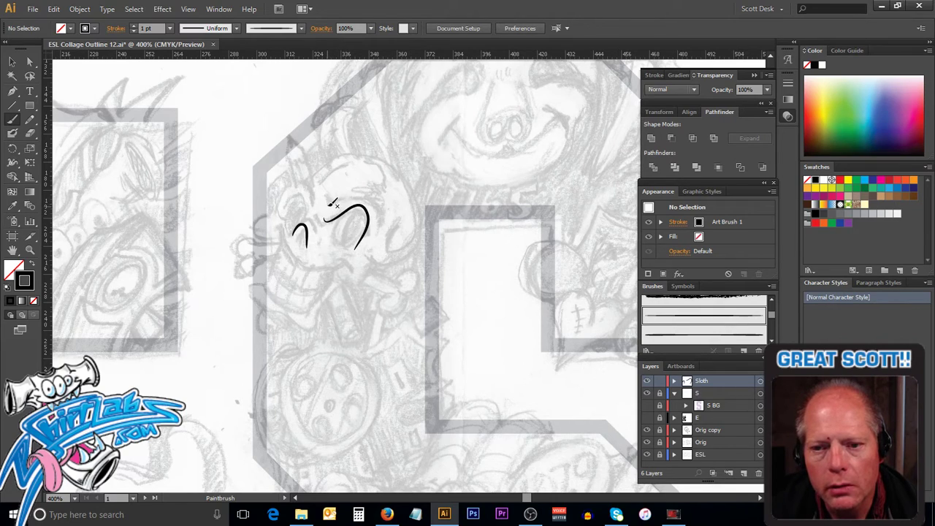
mouse_move(329, 200)
left_mouse_down()
mouse_move(369, 187)
mouse_move(386, 200)
mouse_move(360, 246)
left_mouse_up()
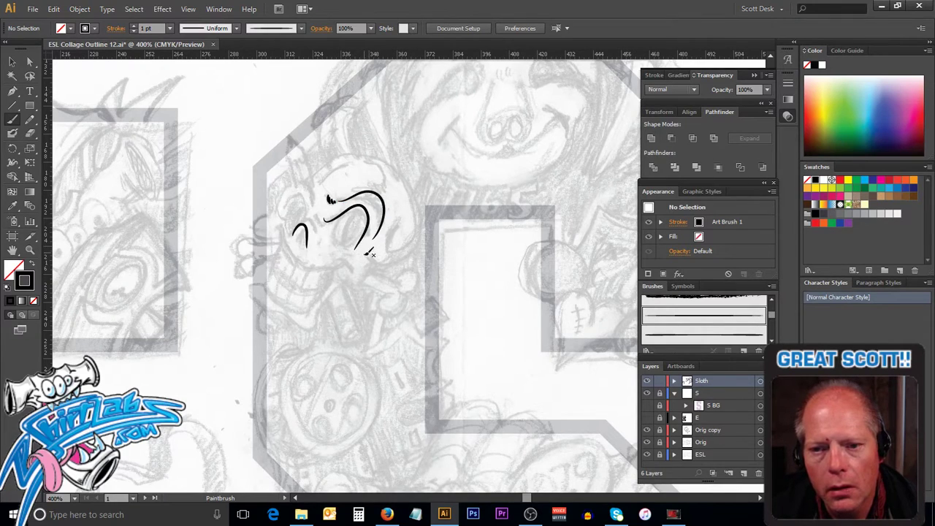
mouse_move(345, 218)
left_mouse_down()
mouse_move(342, 231)
mouse_move(351, 214)
left_mouse_up()
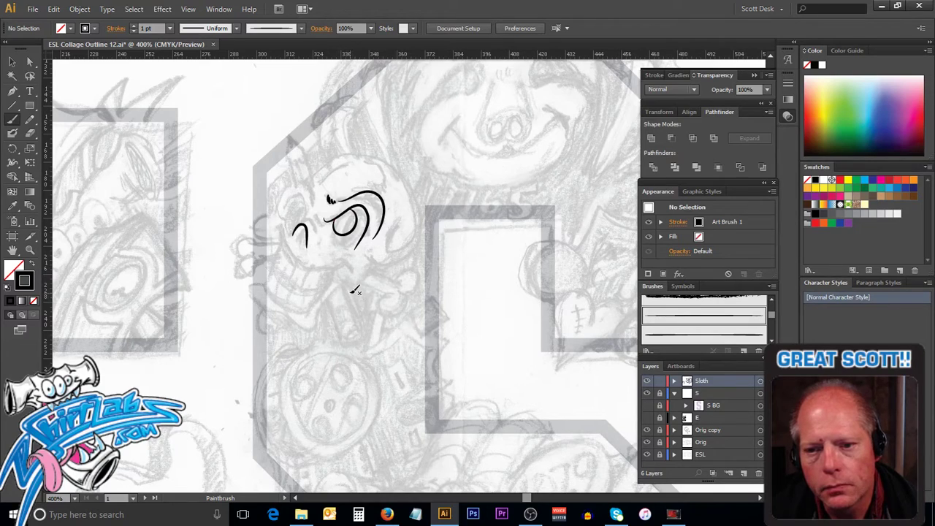
key("ctrl+z")
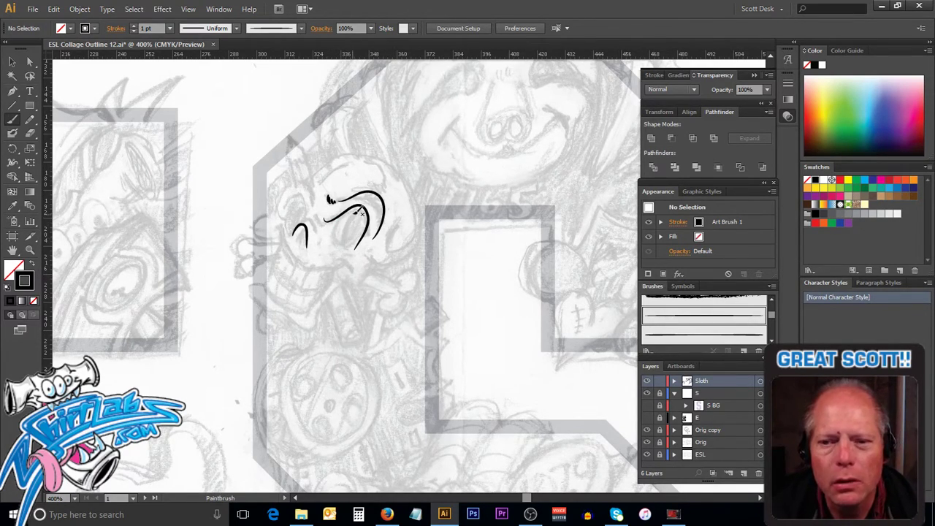
mouse_move(359, 209)
left_mouse_down()
mouse_move(336, 235)
mouse_move(344, 241)
mouse_move(357, 232)
mouse_move(356, 211)
mouse_move(356, 241)
mouse_move(342, 237)
mouse_move(369, 209)
left_mouse_up()
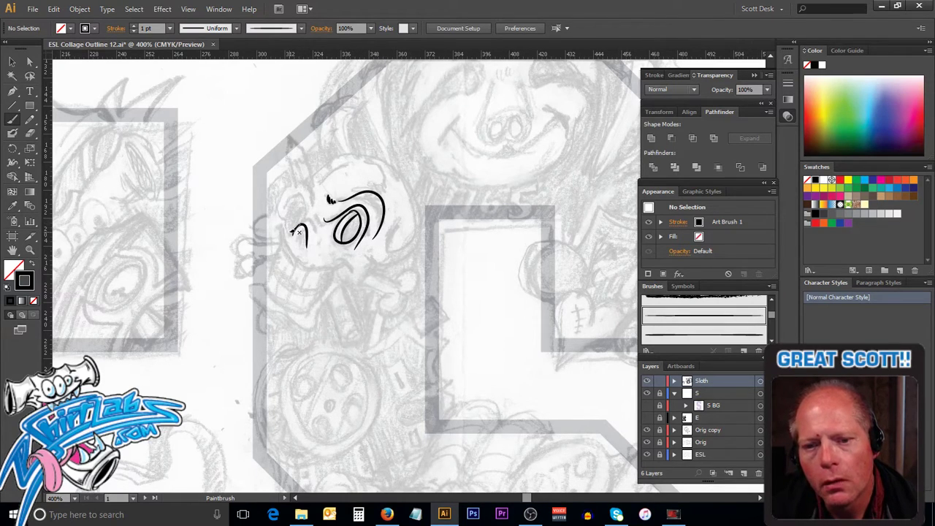
Step: Paint an outer arch over the skull's nose cavity, and undo the short wrinkle strokes painted between it and the brow
left_click_drag(295, 224, 317, 219)
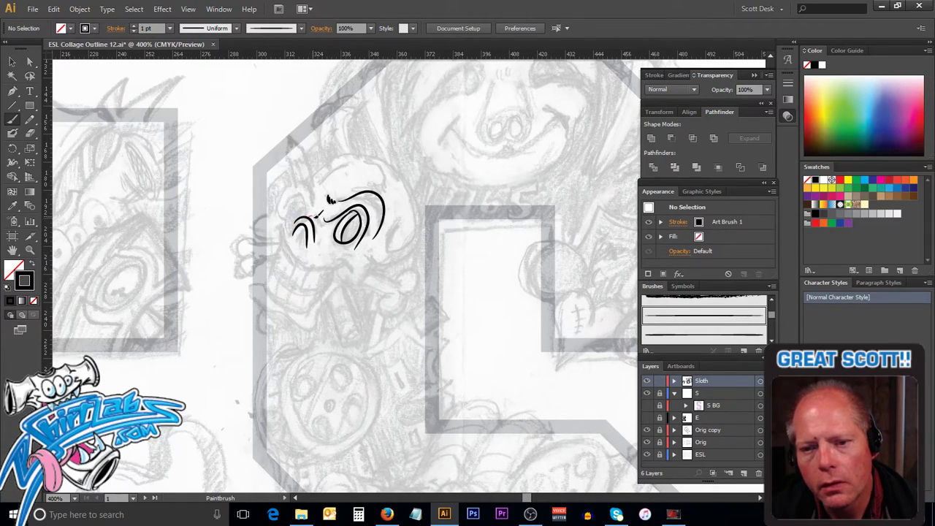
left_click_drag(319, 212, 317, 213)
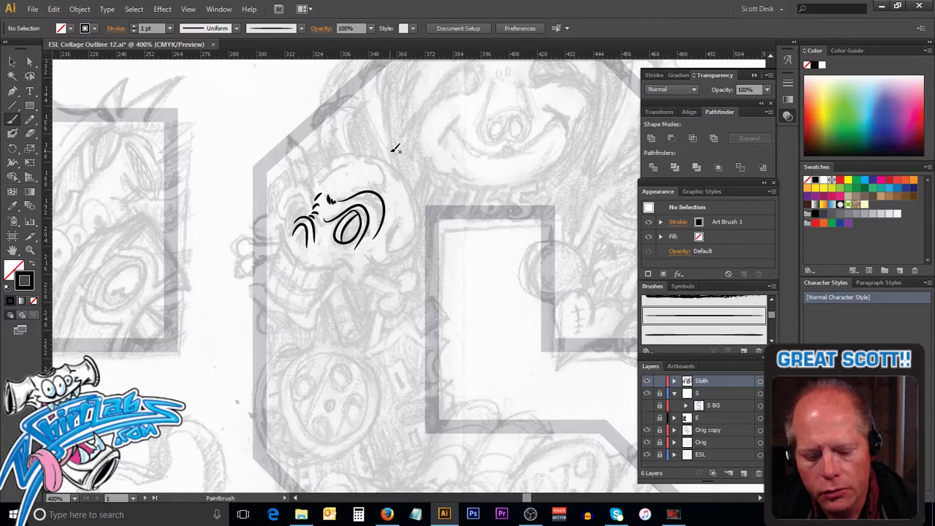
key("ctrl+z")
key("ctrl+z")
key("ctrl+z")
key("ctrl+z")
Step: Ink the curved crease above the skull's nose, the long upper jaw line and the rounded cheekbone with the Paintbrush
key("b")
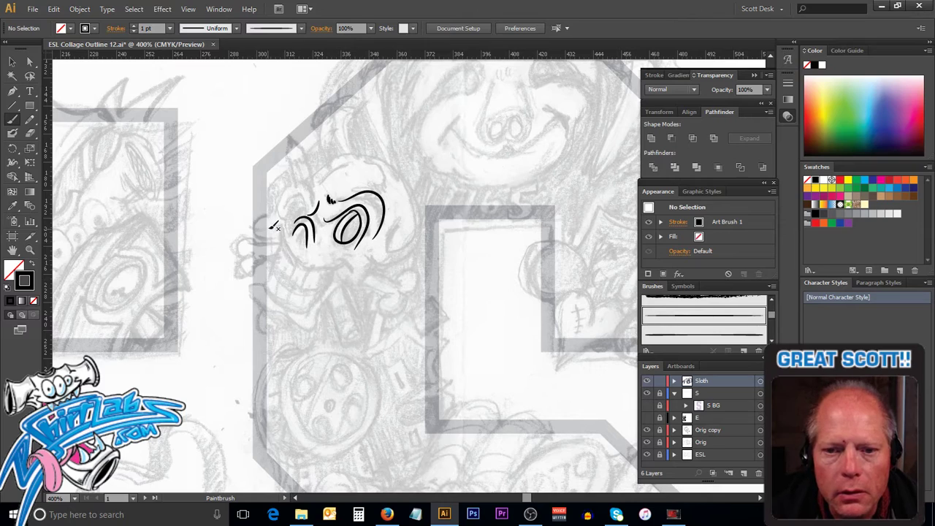
mouse_move(283, 220)
left_mouse_down()
mouse_move(275, 233)
mouse_move(309, 261)
mouse_move(346, 254)
mouse_move(349, 269)
left_mouse_up()
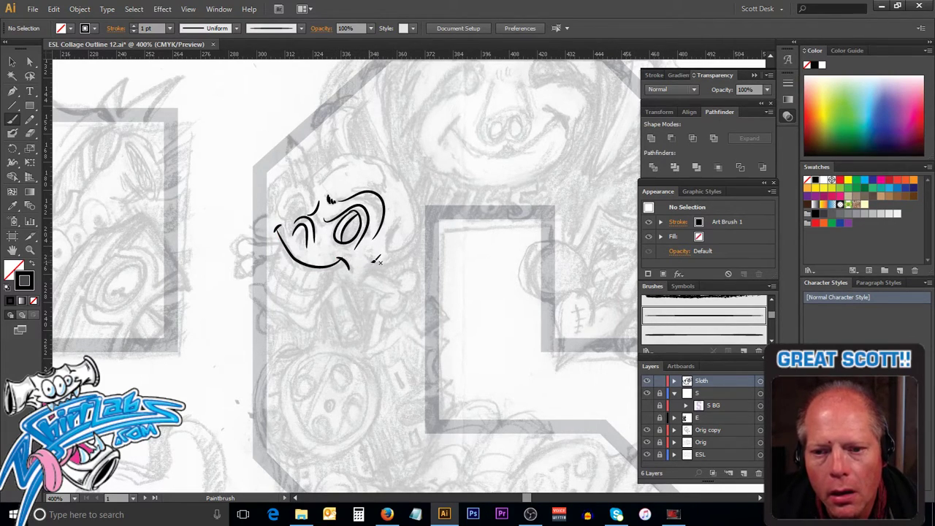
mouse_move(367, 251)
left_mouse_down()
mouse_move(366, 285)
mouse_move(328, 296)
left_mouse_up()
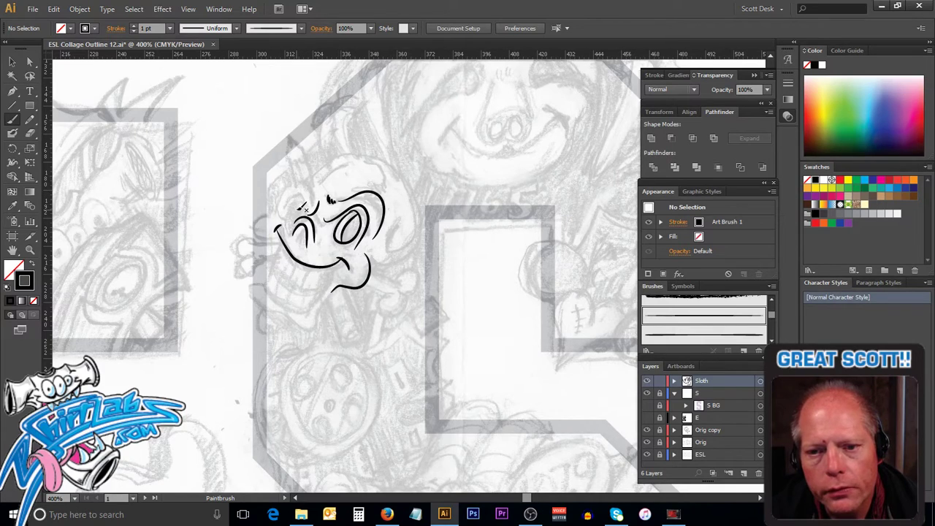
Step: Ink the skull's smaller eye with an oval socket and an arched brow line running down to the nose bridge
mouse_move(295, 212)
left_mouse_down()
mouse_move(303, 193)
mouse_move(323, 191)
mouse_move(314, 208)
mouse_move(297, 204)
left_mouse_up()
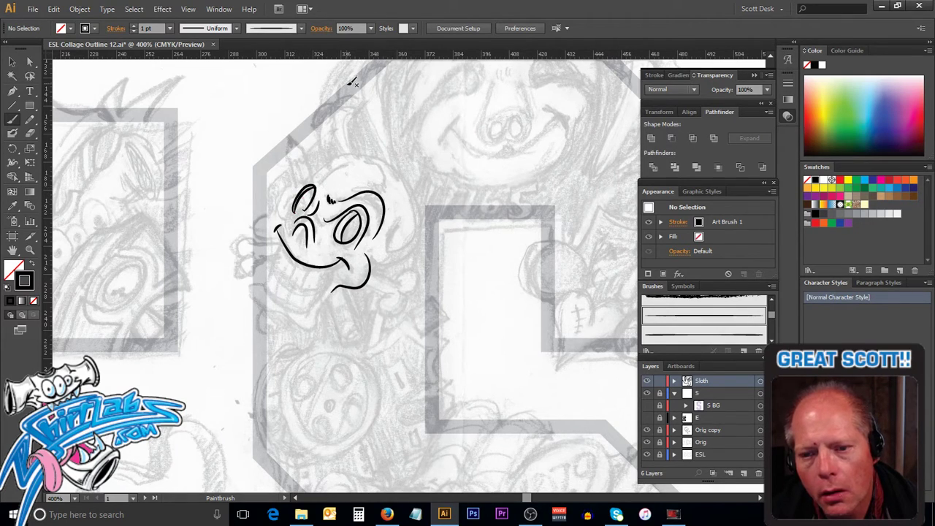
key("v")
key("ctrl+z")
left_click_drag(298, 214, 301, 202)
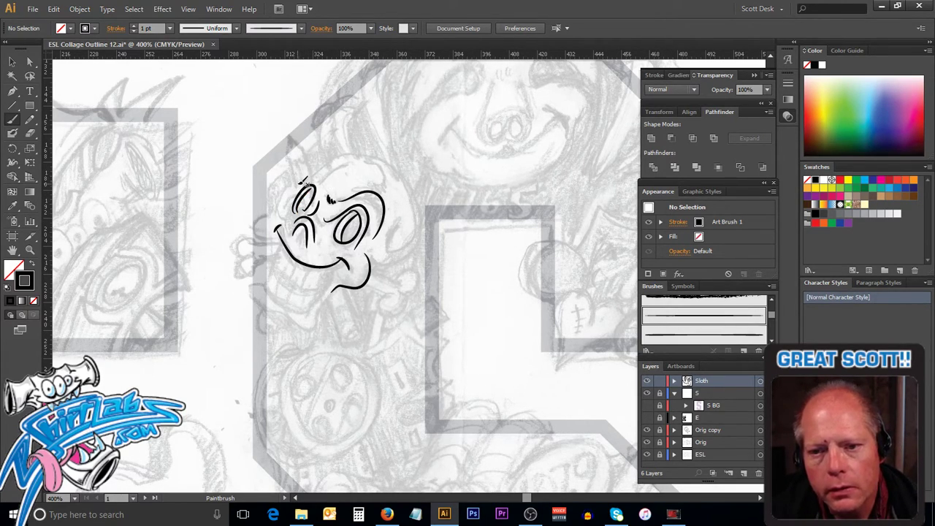
key("v")
key("b")
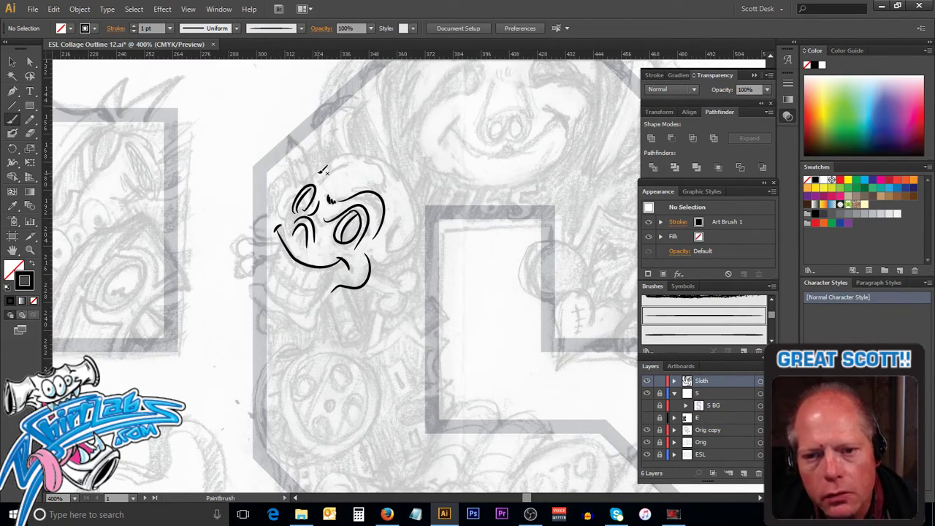
left_click_drag(298, 188, 322, 170)
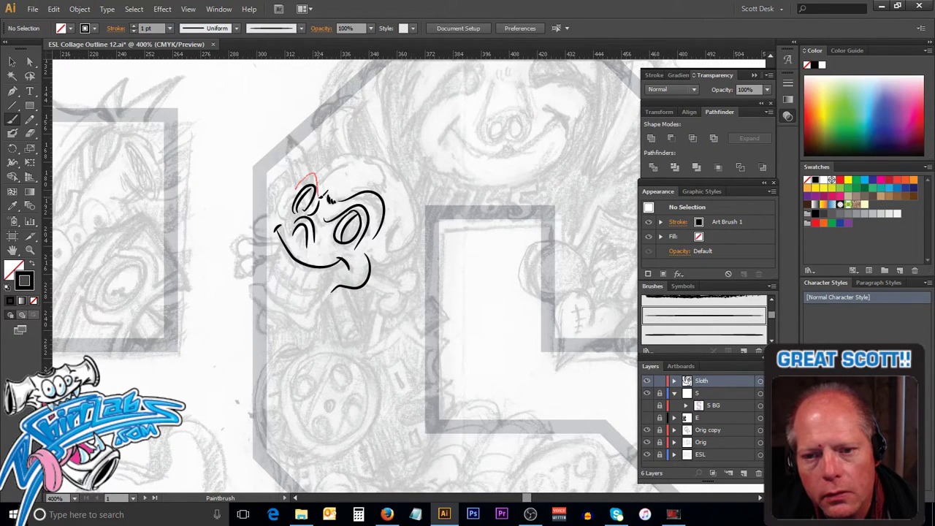
left_click_drag(329, 202, 322, 215)
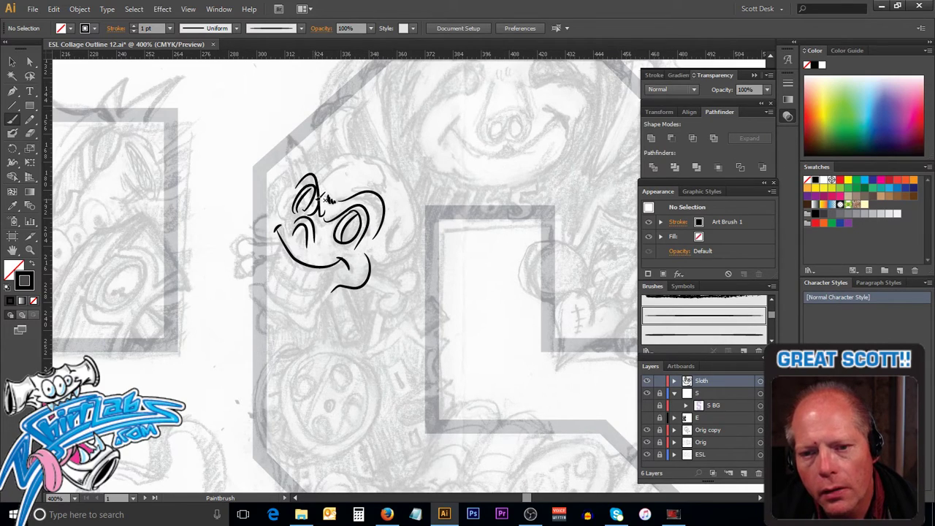
left_click_drag(299, 244, 303, 226)
left_click_drag(305, 228, 309, 249)
left_click_drag(333, 191, 316, 212)
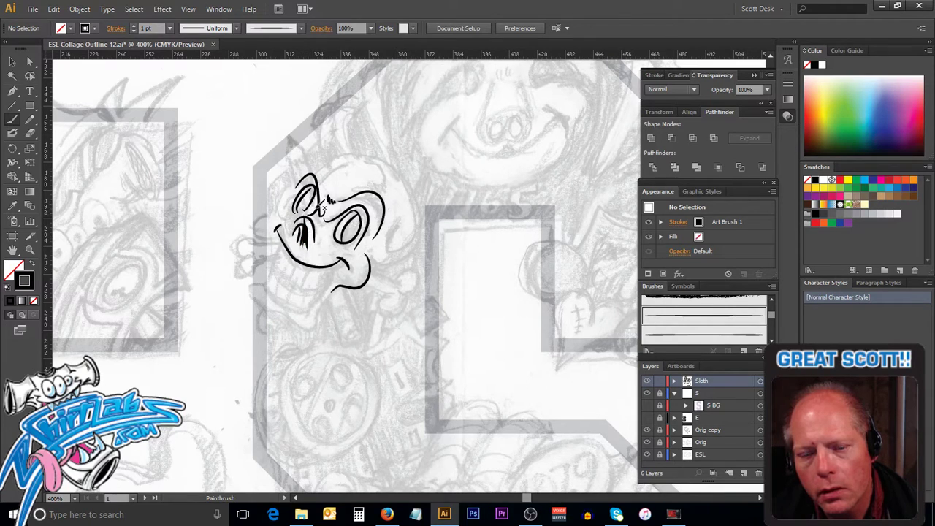
left_click_drag(351, 181, 342, 188)
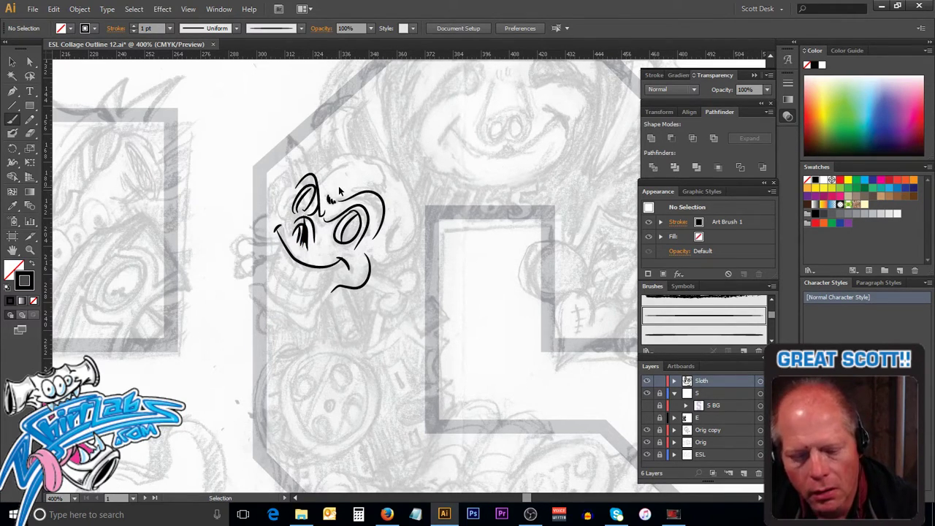
key("ctrl+z")
key("ctrl+z")
key("ctrl+z")
Step: Ink small jagged strokes inside the skull's nose cavity beneath the arched lines
left_click_drag(310, 233, 302, 241)
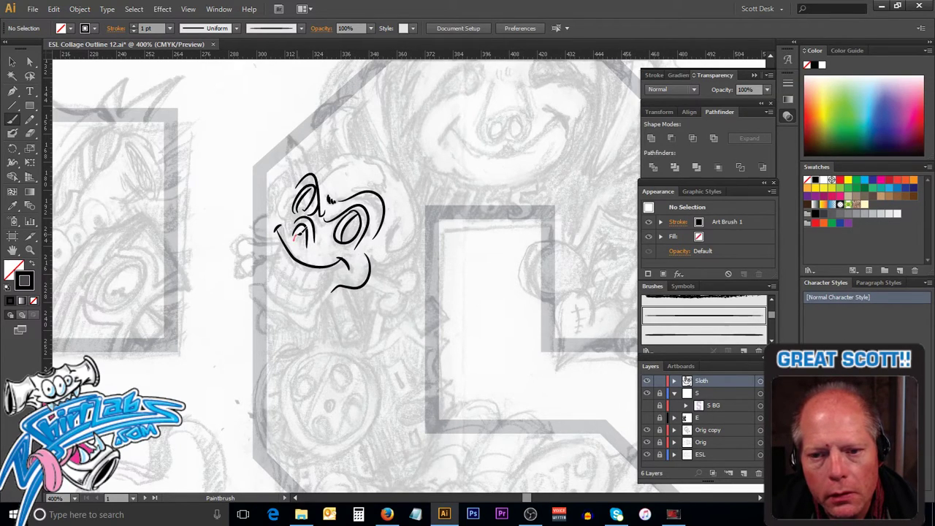
left_click_drag(303, 235, 305, 245)
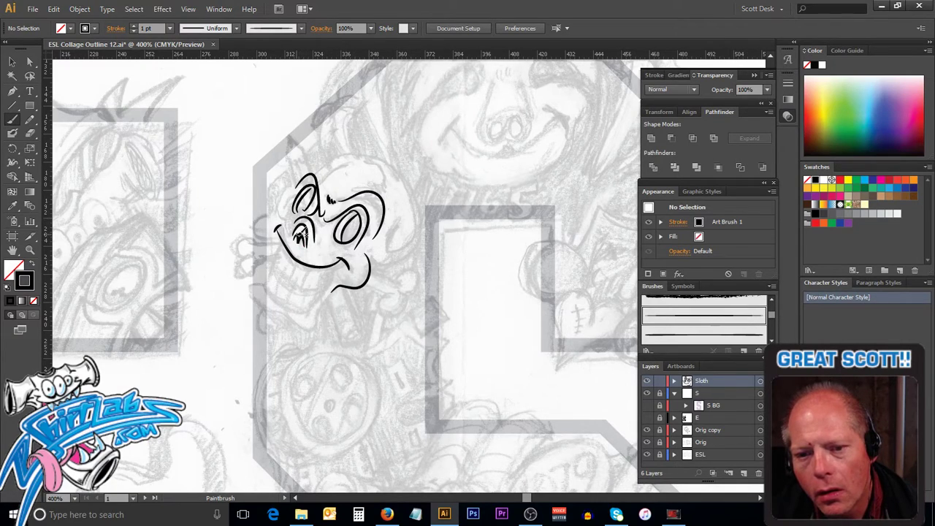
key("v")
key("b")
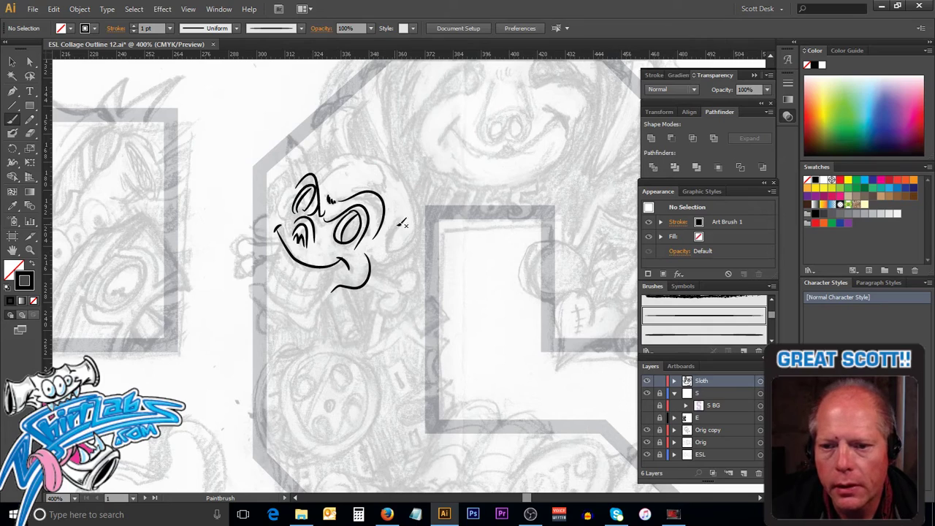
Step: Paint short tick strokes beside the skull's cheekbone and one long curved outline around the cranium
mouse_move(371, 270)
left_mouse_down()
mouse_move(418, 262)
mouse_move(429, 235)
mouse_move(422, 191)
mouse_move(397, 157)
left_mouse_up()
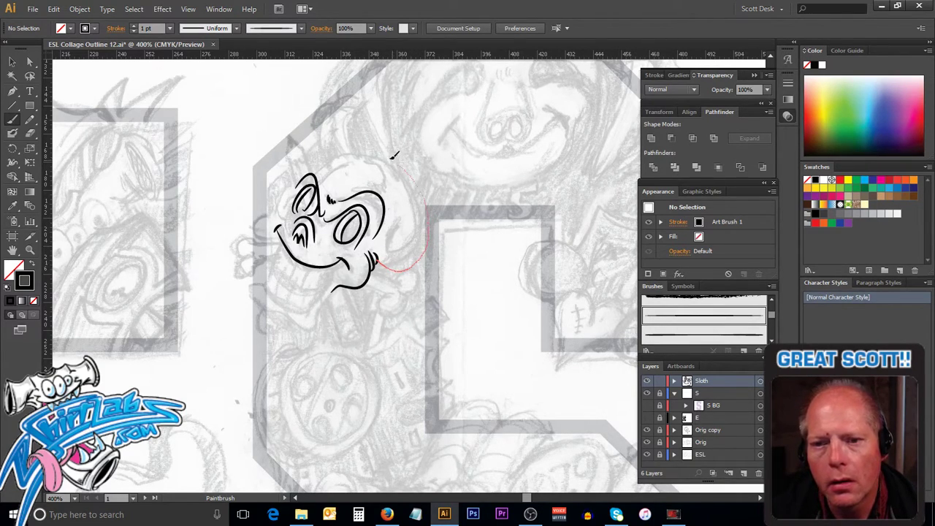
left_click_drag(328, 156, 320, 165)
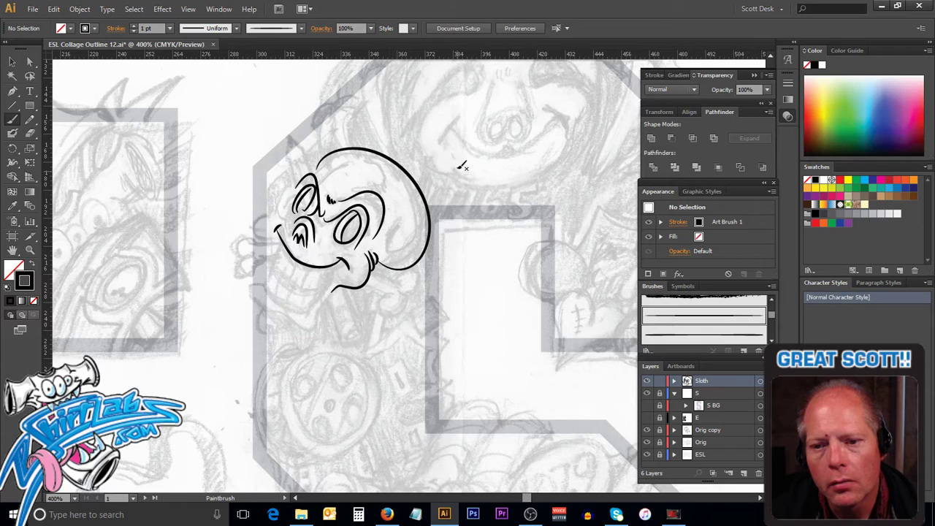
Step: Try to enlarge the cranium outline with the Scale tool, undo the scaling, and delete the outline
left_click(409, 164, "ctrl")
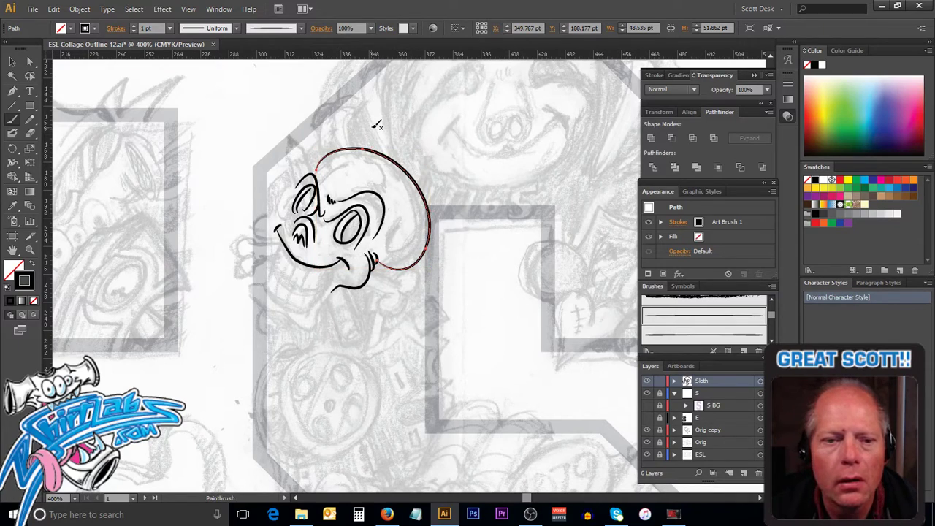
left_click(16, 150)
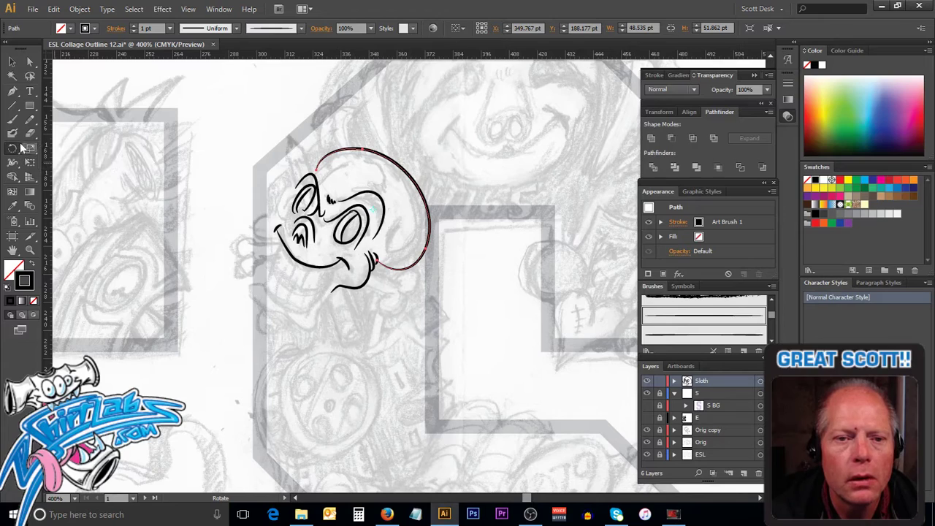
left_click(30, 148)
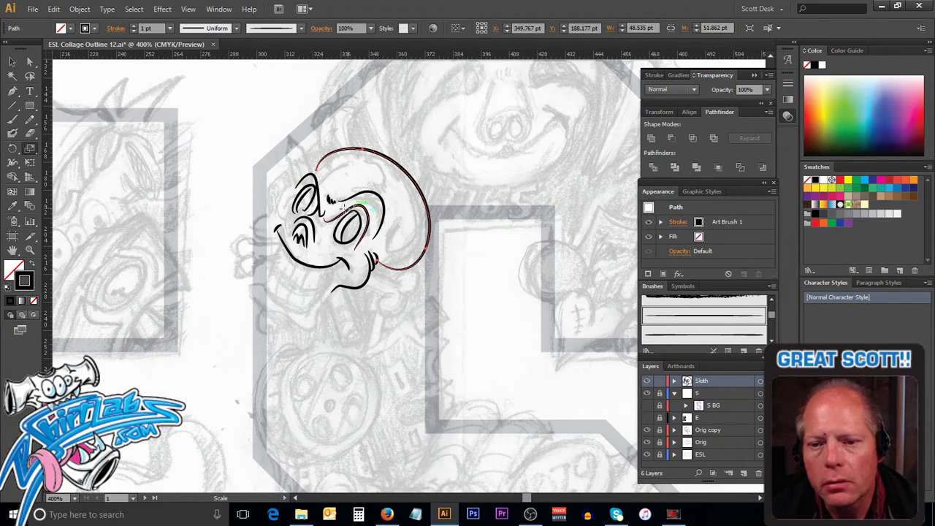
left_click_drag(408, 141, 418, 130)
key("v")
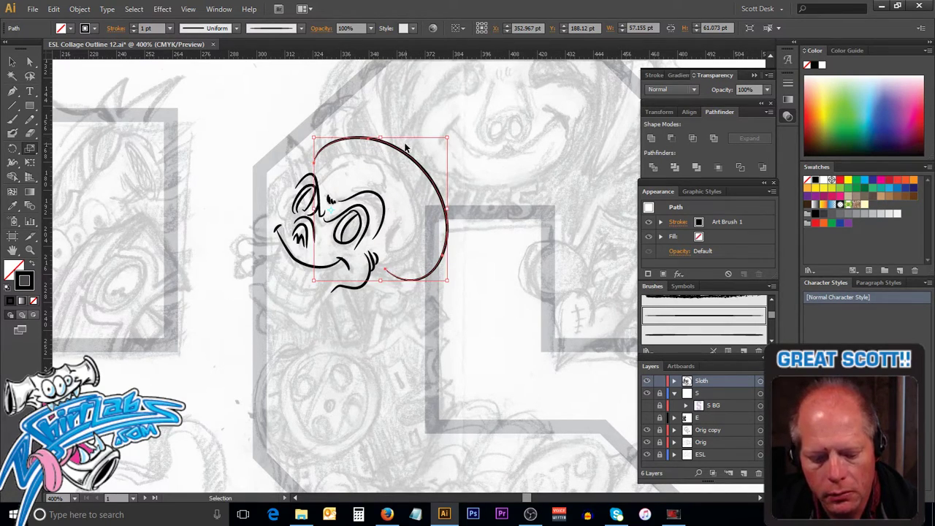
key("s")
key("ctrl+z")
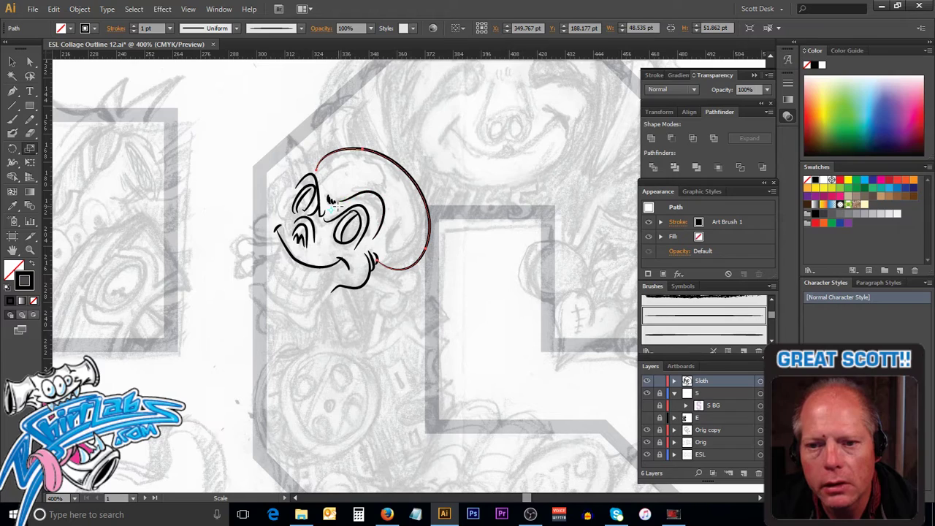
left_click_drag(414, 144, 431, 130)
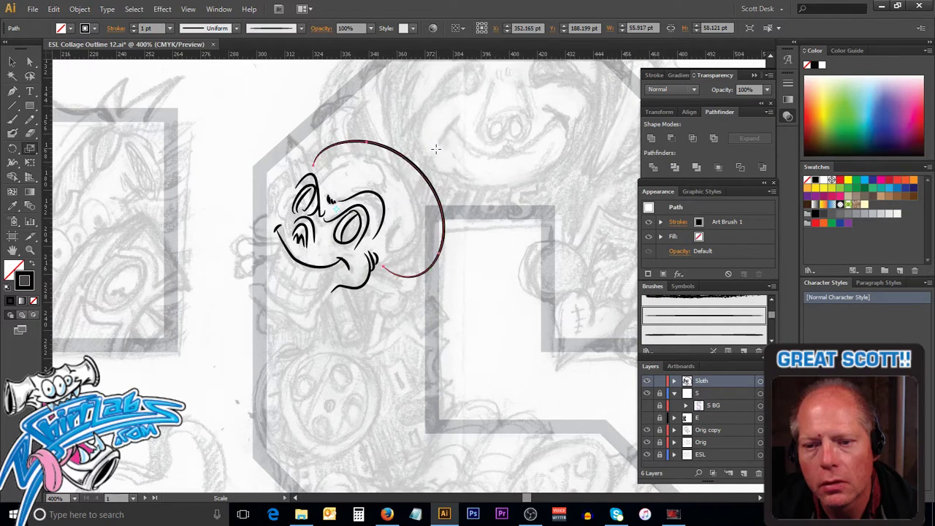
key("v")
key("ctrl+z")
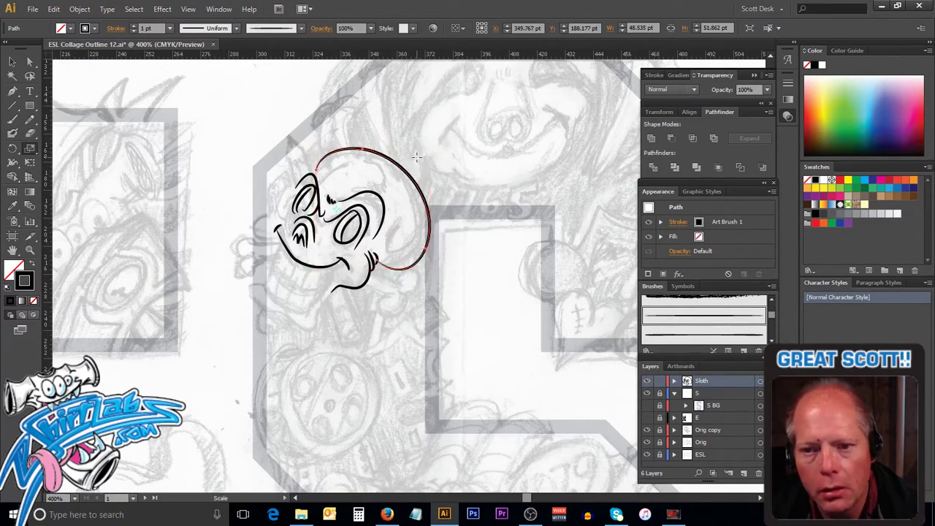
key("Delete")
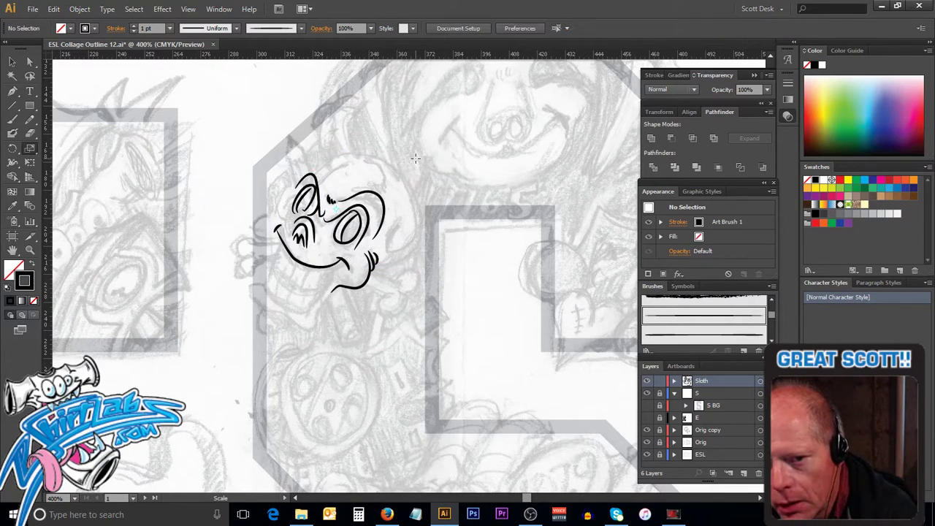
Step: Paint an outer brow arch above the skull's smaller eye and repaint the cranium outline from that brow around to the cheekbone
left_click(13, 119)
mouse_move(316, 167)
left_mouse_down()
mouse_move(301, 178)
mouse_move(313, 169)
mouse_move(329, 191)
left_mouse_up()
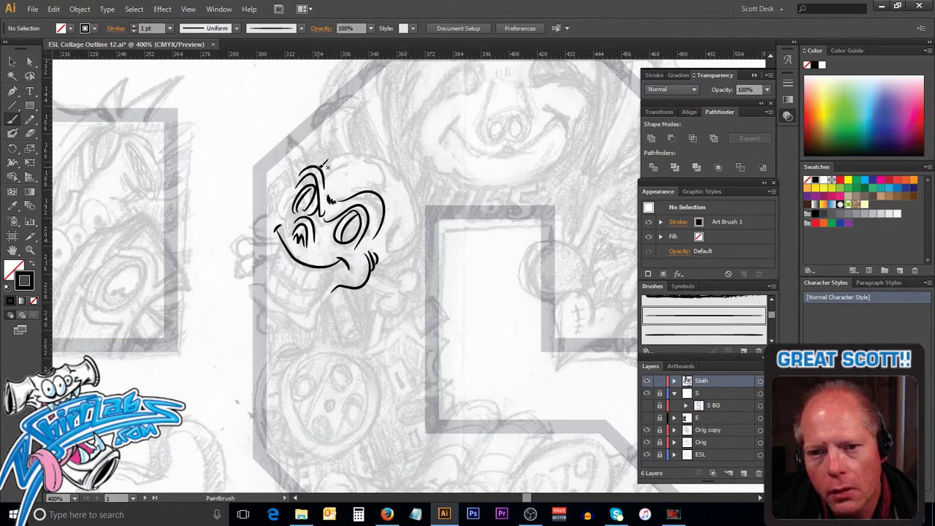
left_click_drag(320, 168, 335, 153)
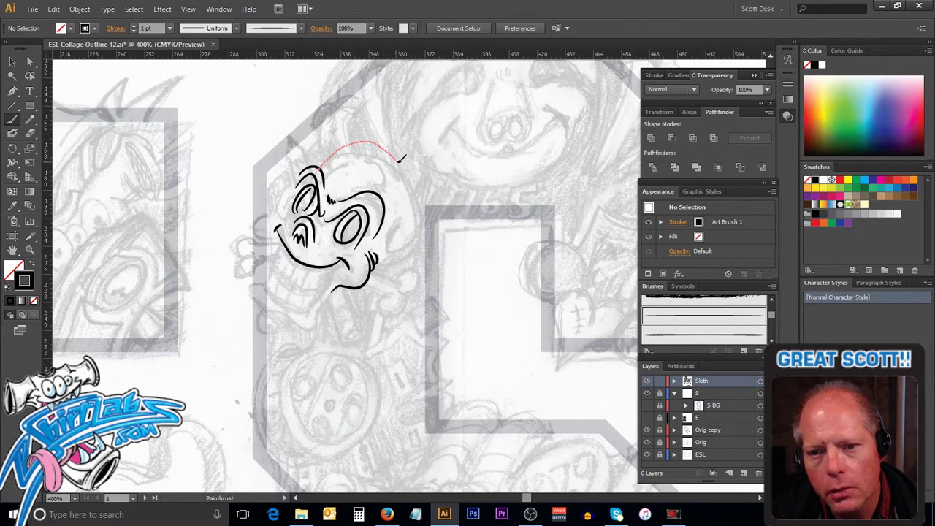
mouse_move(409, 176)
left_mouse_down()
mouse_move(418, 196)
mouse_move(413, 244)
mouse_move(374, 262)
left_mouse_up()
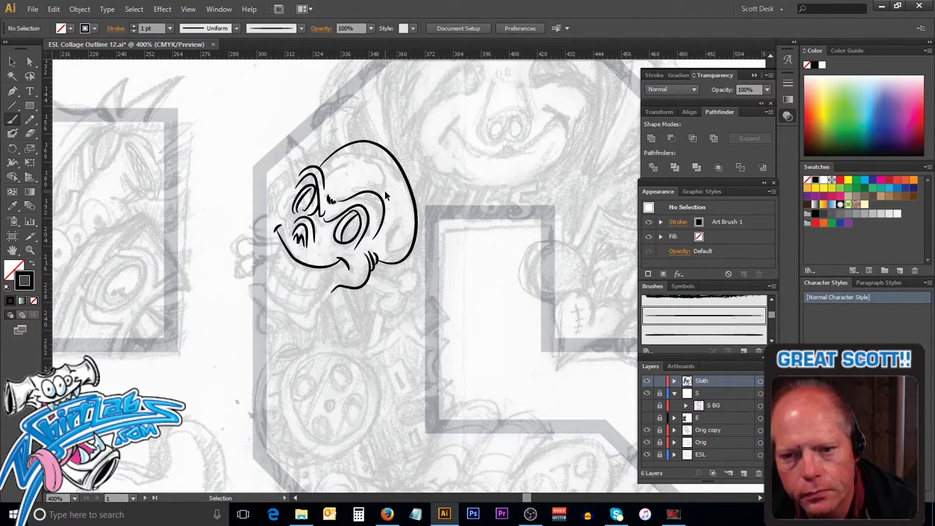
key("ctrl+z")
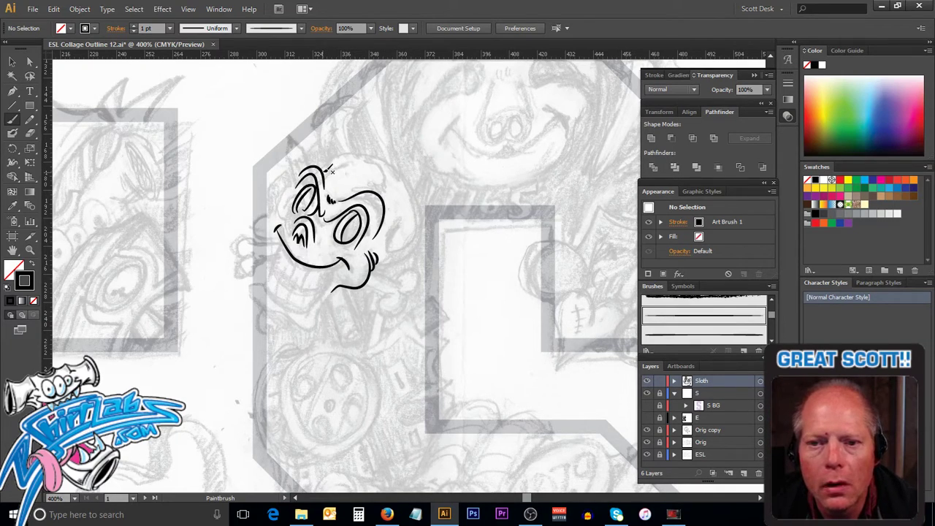
left_click_drag(338, 153, 383, 146)
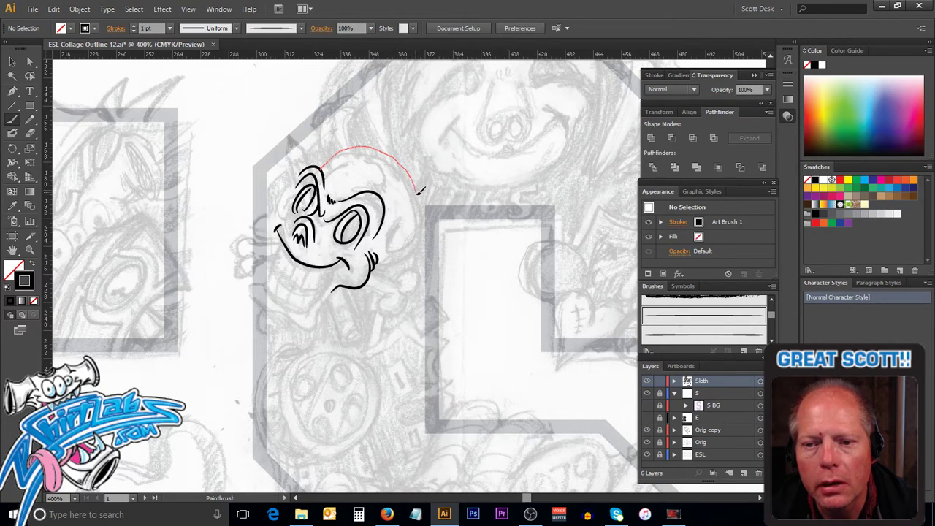
mouse_move(422, 220)
left_mouse_down()
mouse_move(410, 255)
mouse_move(372, 268)
left_mouse_up()
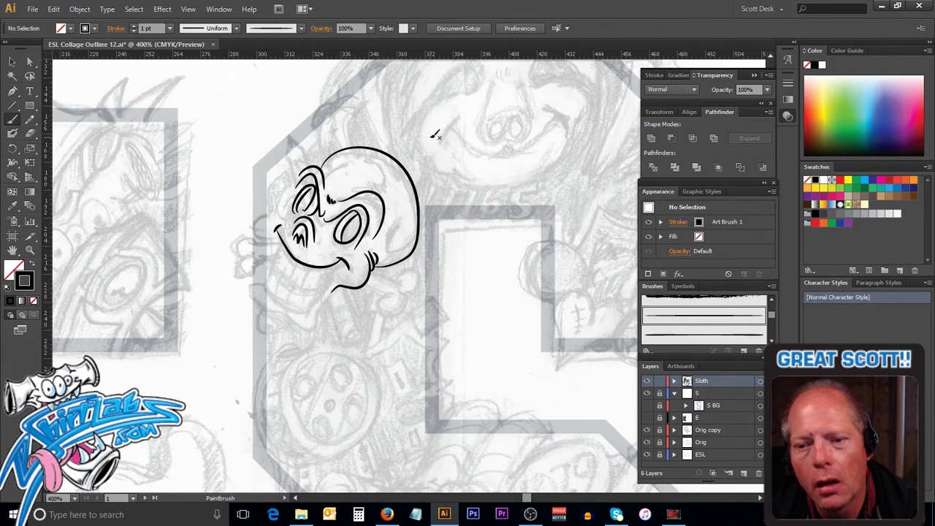
Step: Ink the skull's temple and forehead creases and the rounded outline of the far cheek beside the smaller eye
left_click_drag(403, 217, 384, 239)
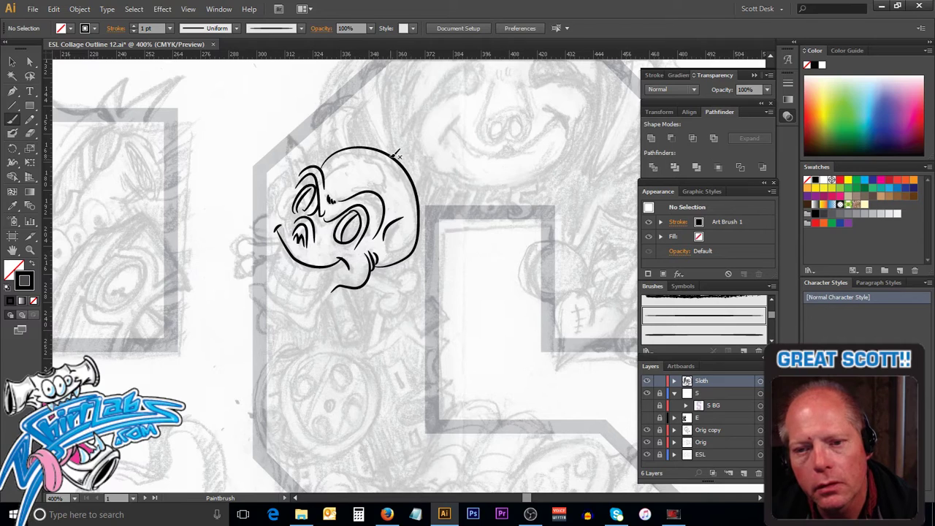
left_click_drag(329, 172, 334, 188)
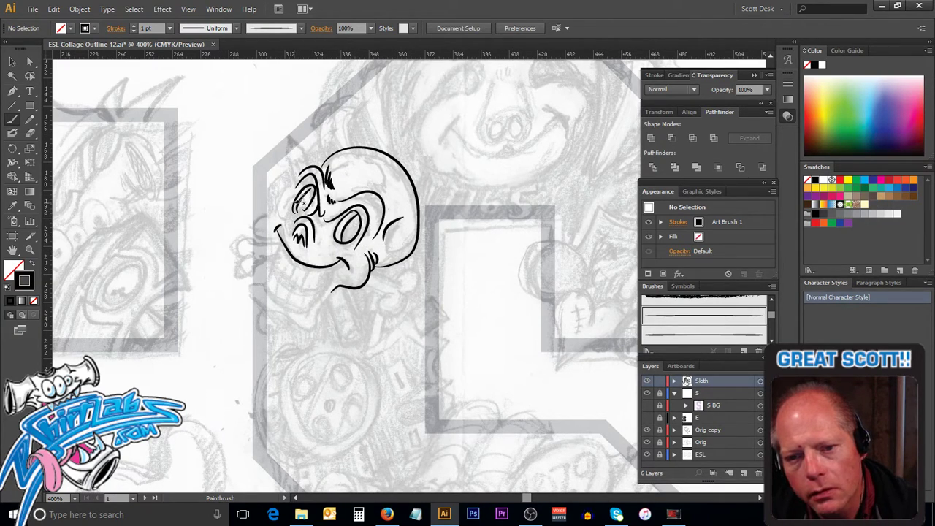
mouse_move(295, 200)
left_mouse_down()
mouse_move(285, 192)
mouse_move(270, 198)
mouse_move(282, 241)
left_mouse_up()
left_click_drag(317, 175, 306, 183)
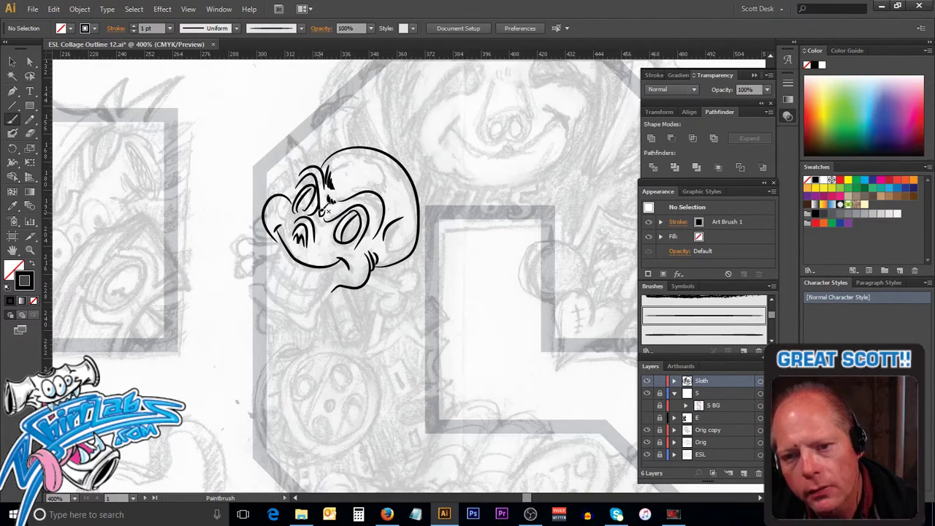
key("v")
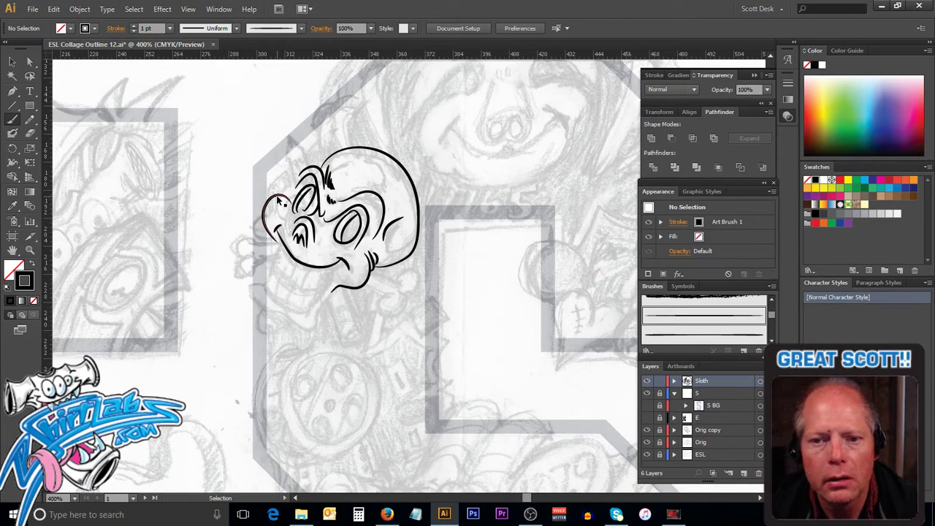
Step: Delete the skull's far cheek outline, repaint it smaller and lower, and add short curved lines beside the smaller eye
left_click(278, 202)
key("b")
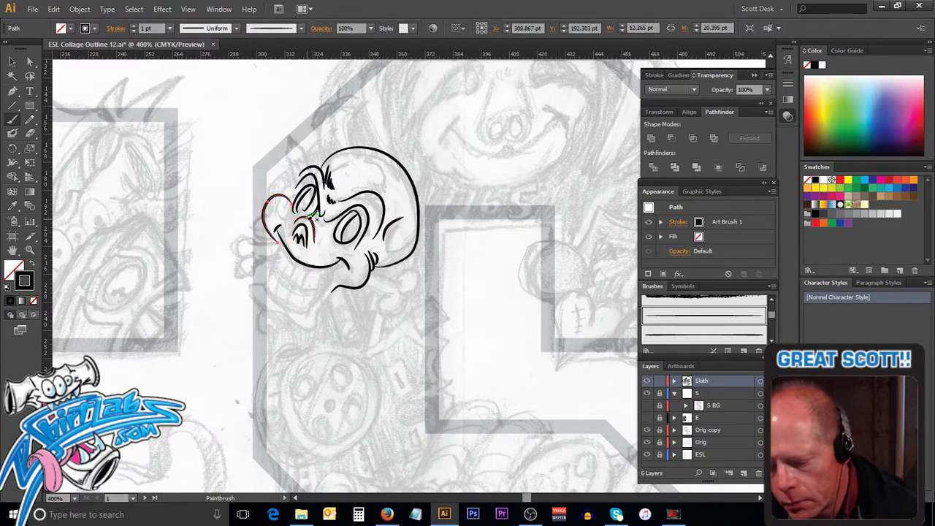
key("Delete")
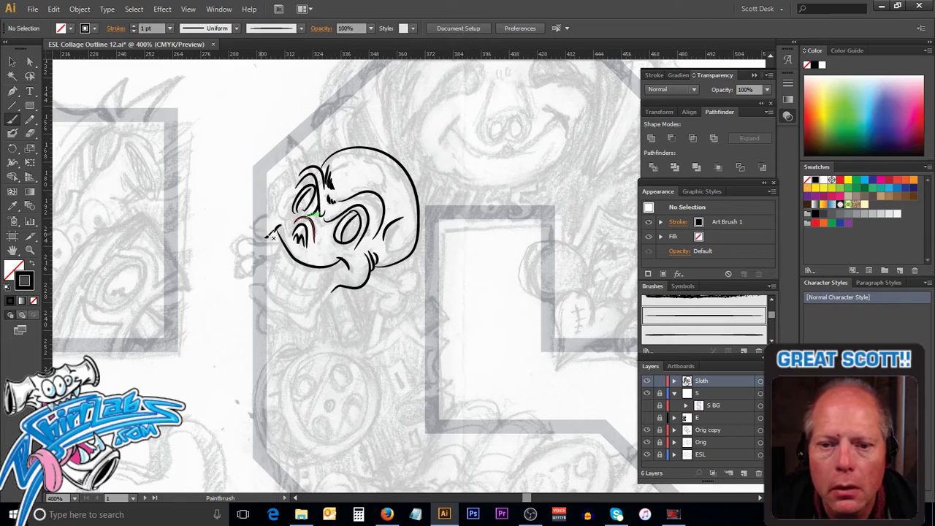
mouse_move(277, 241)
left_mouse_down()
mouse_move(262, 223)
mouse_move(267, 205)
mouse_move(288, 213)
left_mouse_up()
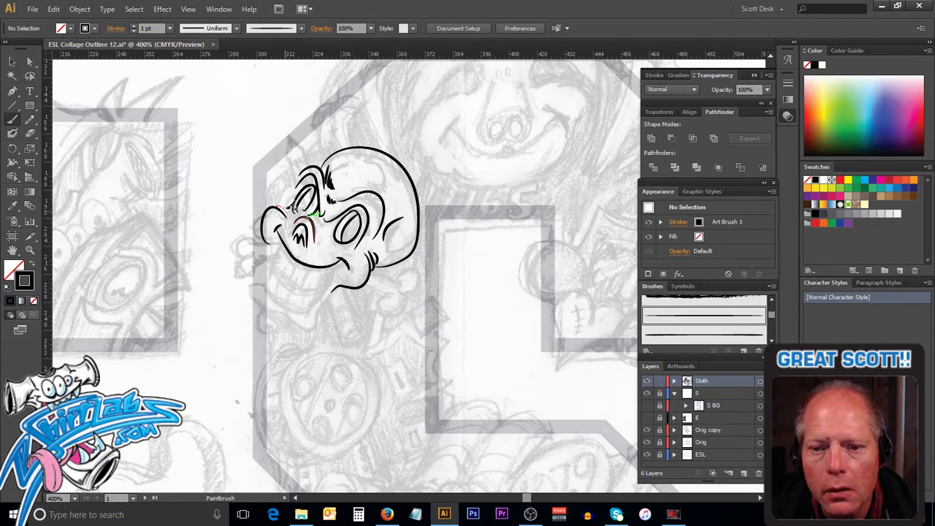
mouse_move(296, 187)
left_mouse_down()
mouse_move(306, 169)
mouse_move(290, 210)
left_mouse_up()
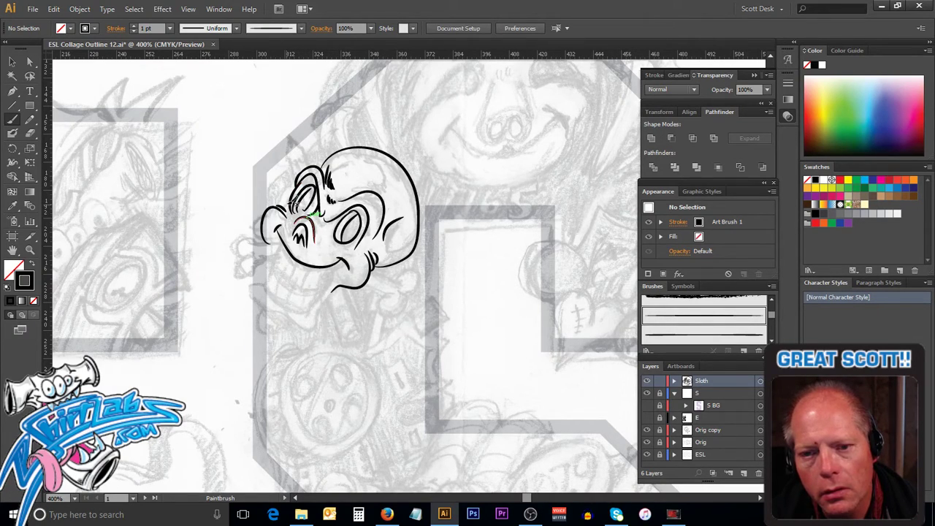
left_click_drag(293, 199, 283, 204)
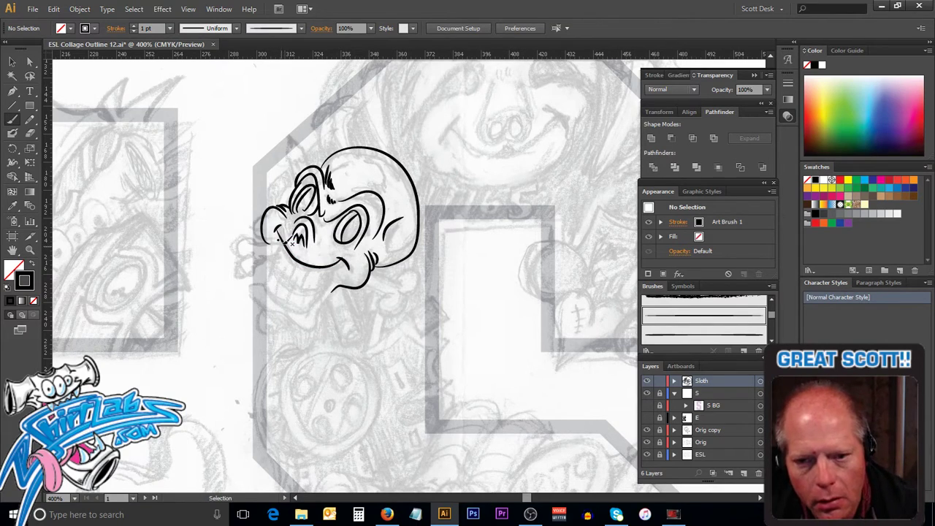
Step: Paint both sides of the skull's open mouth below the smile line and the curved lower edge joining them
key("v")
key("b")
left_click_drag(285, 249, 265, 291)
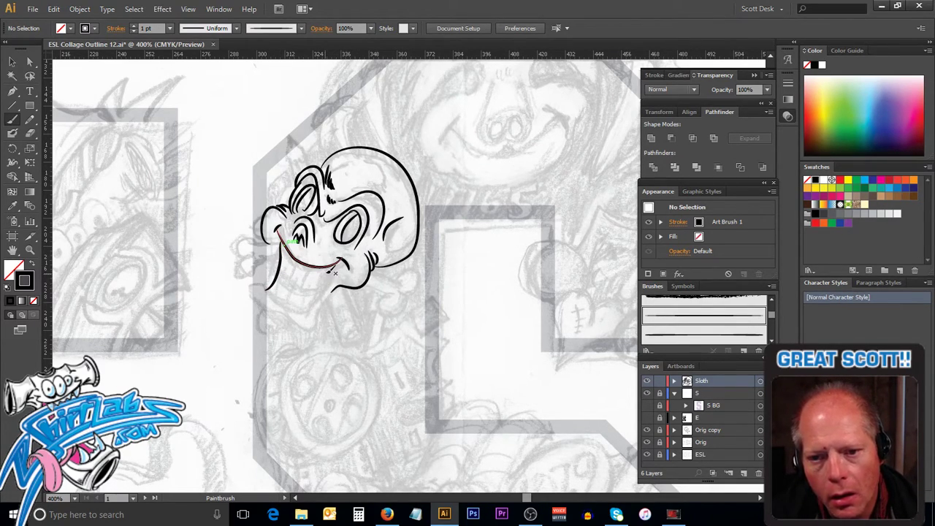
left_click_drag(330, 265, 324, 294)
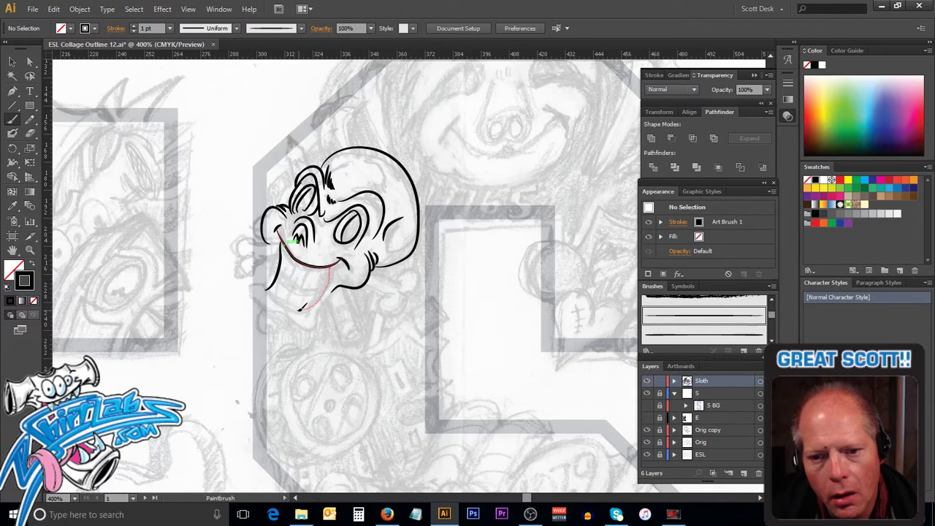
left_click_drag(271, 283, 271, 281)
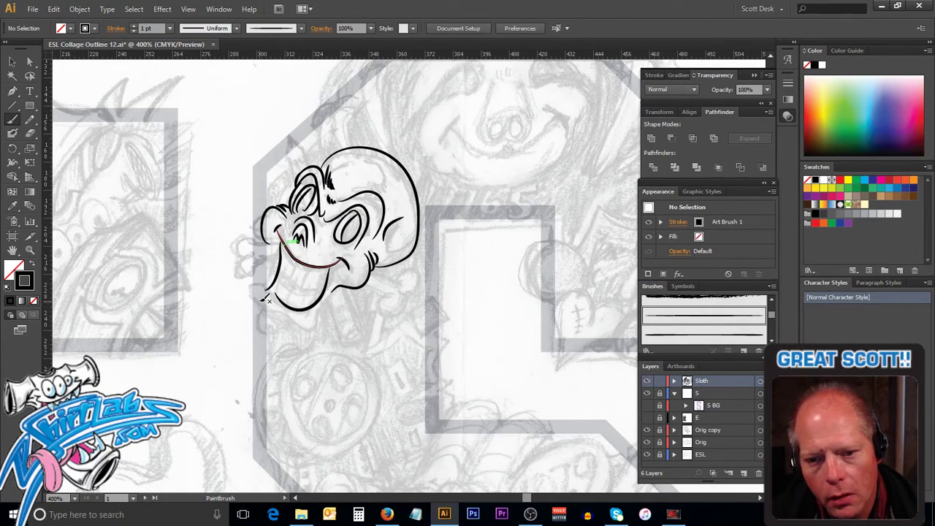
Step: Try a jaw outline with a pointed chin below the mouth, and undo both strokes
left_click_drag(259, 303, 317, 312)
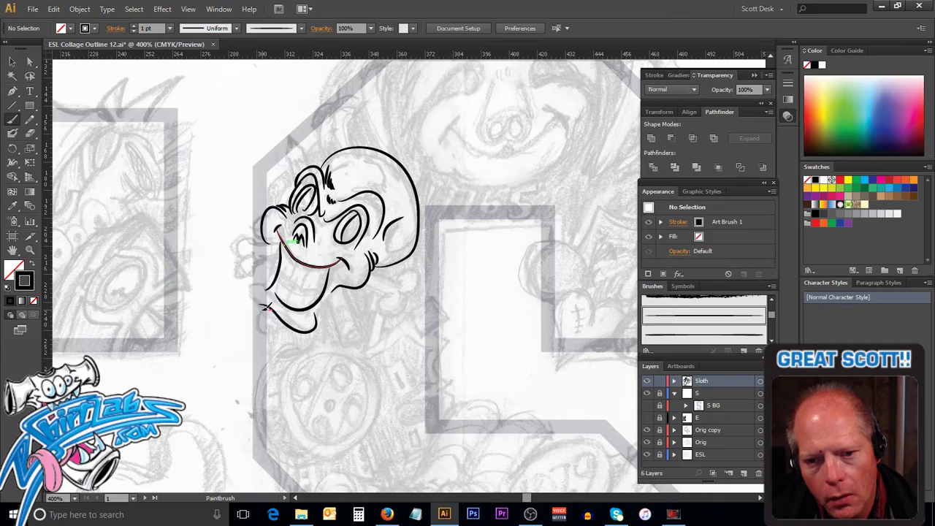
left_click_drag(254, 280, 256, 282)
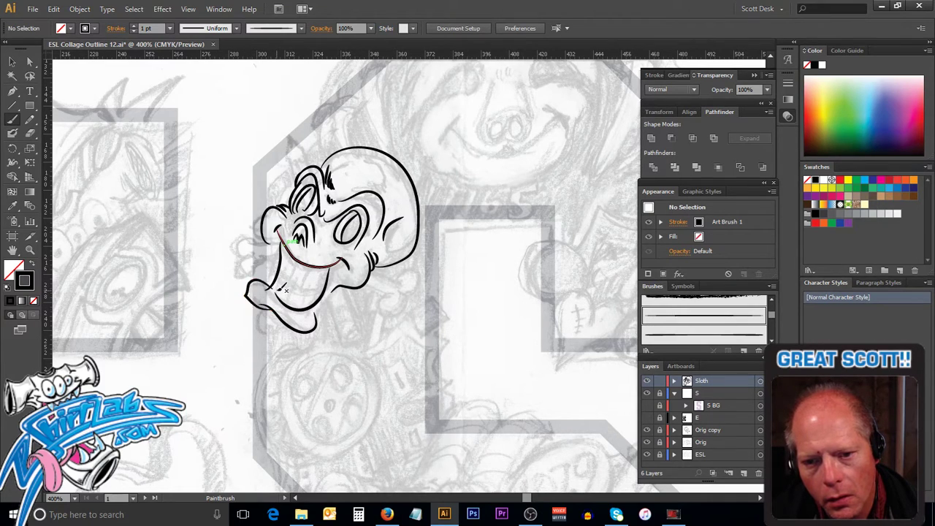
key("ctrl+z")
key("ctrl+z")
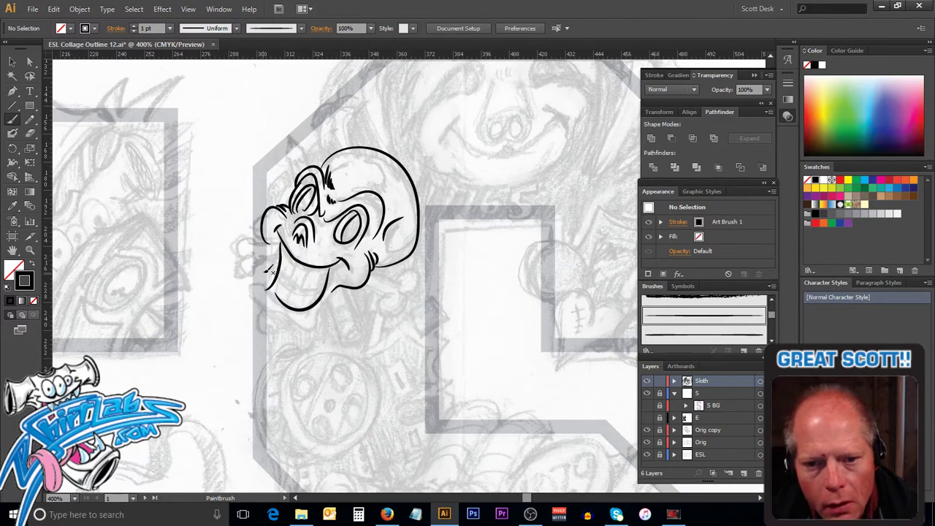
Step: Paint the skull's rounded chin and the inner and outer contours of the lower jaw around the mouth
mouse_move(252, 300)
left_mouse_down()
mouse_move(241, 322)
mouse_move(254, 331)
mouse_move(269, 336)
mouse_move(310, 312)
left_mouse_up()
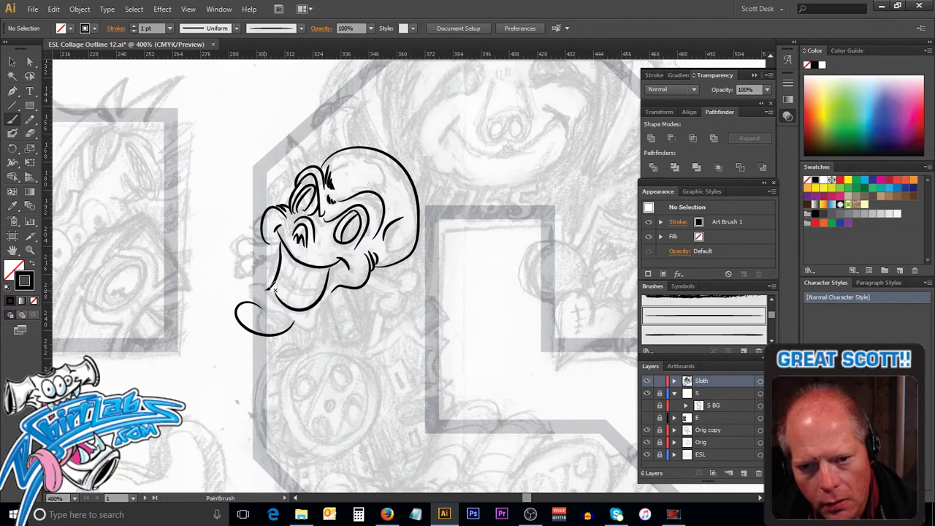
left_click_drag(264, 290, 315, 319)
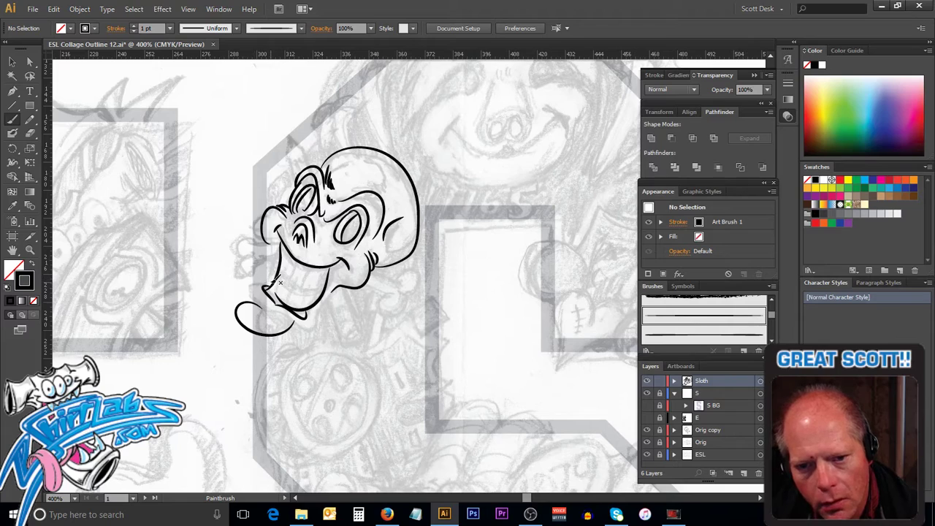
mouse_move(266, 279)
left_mouse_down()
mouse_move(252, 291)
mouse_move(267, 307)
mouse_move(310, 323)
mouse_move(322, 308)
left_mouse_up()
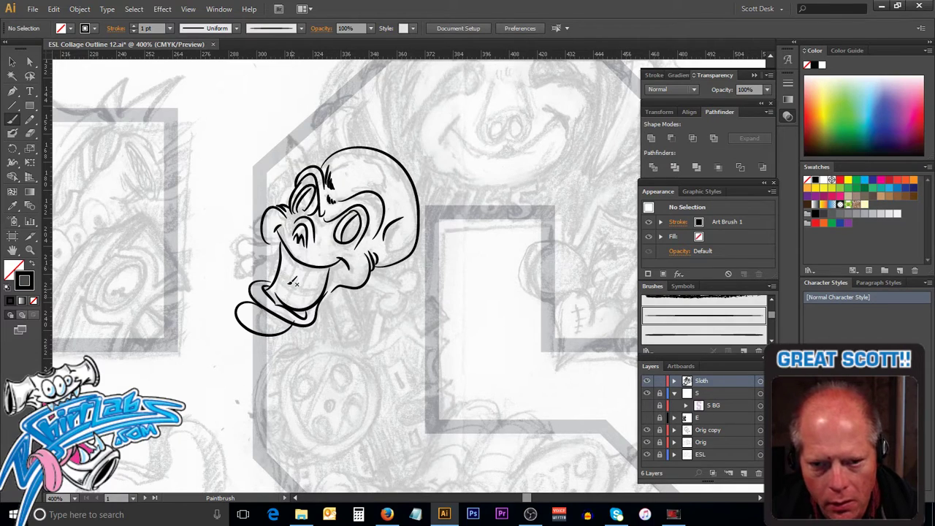
Step: Ink the skull's upper teeth with their dividing lines, and repaint the tongue inside the open mouth after undoing a first try
left_click_drag(280, 271, 326, 282)
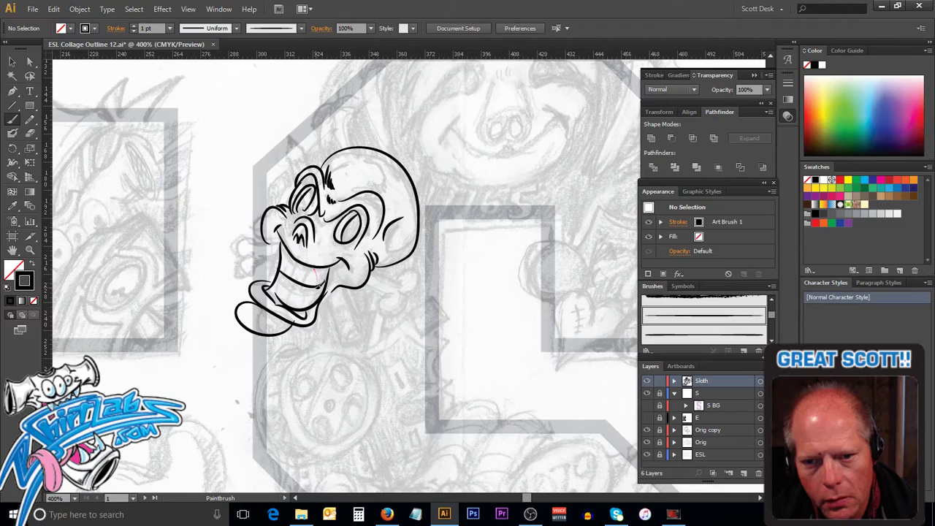
left_click_drag(302, 266, 298, 282)
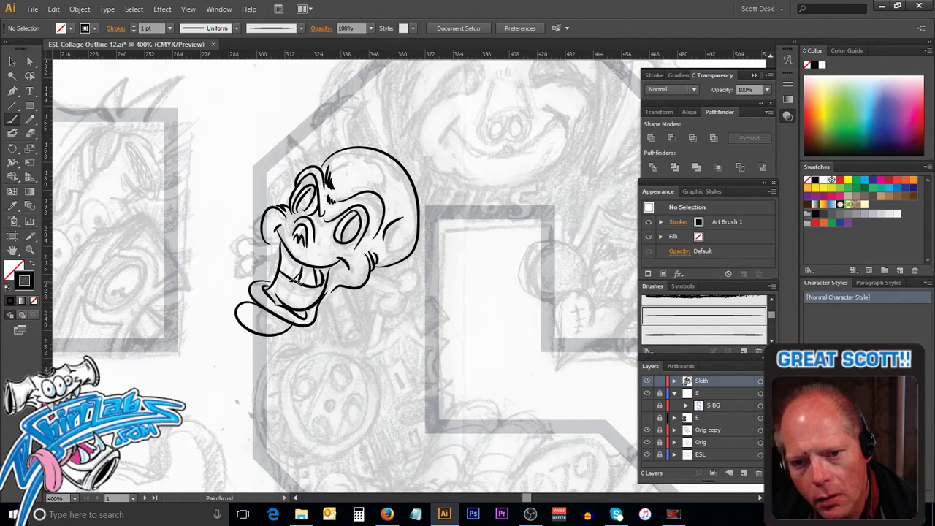
left_click_drag(300, 291, 320, 287)
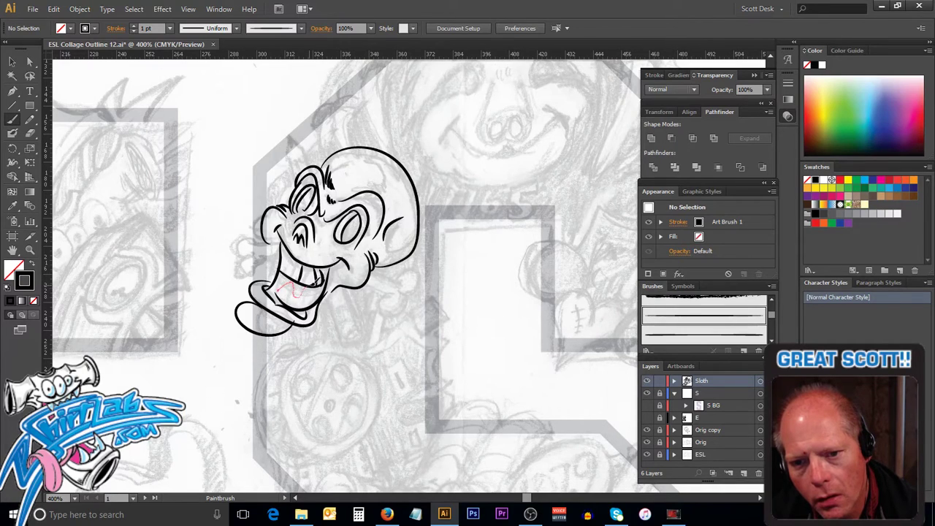
key("ctrl+z")
mouse_move(278, 291)
left_mouse_down()
mouse_move(285, 283)
mouse_move(324, 294)
left_mouse_up()
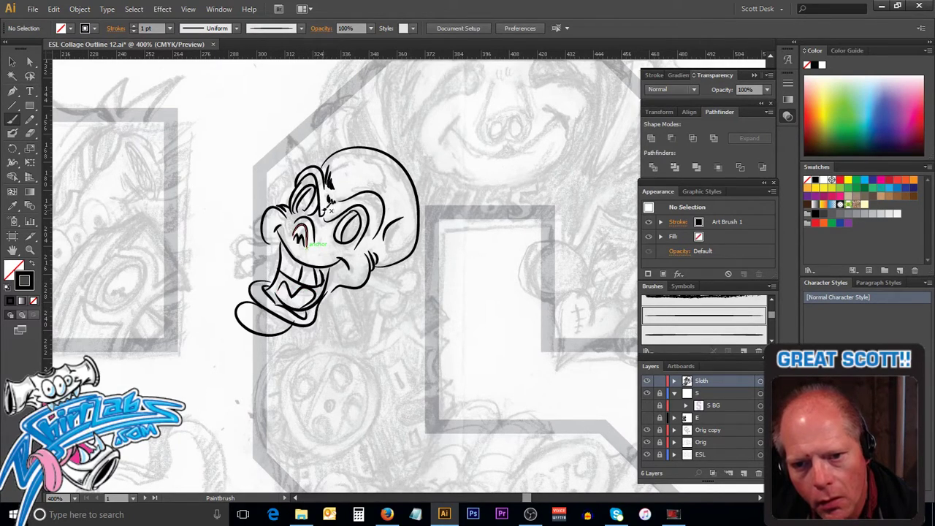
Step: Hatch the skull's temple and the lower back of the cranium, and paint a curved contour inside the forehead
left_click_drag(287, 275, 290, 261)
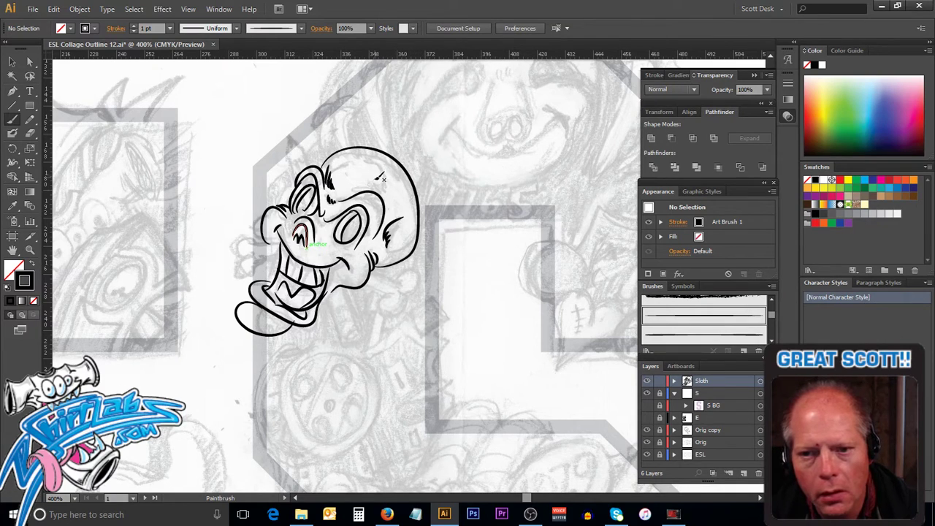
left_click_drag(370, 182, 365, 150)
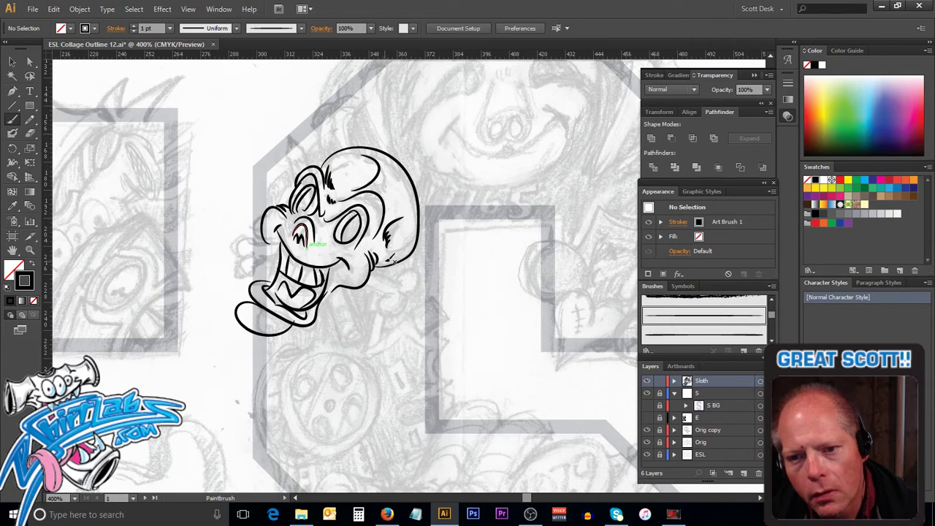
left_click_drag(395, 253, 414, 243)
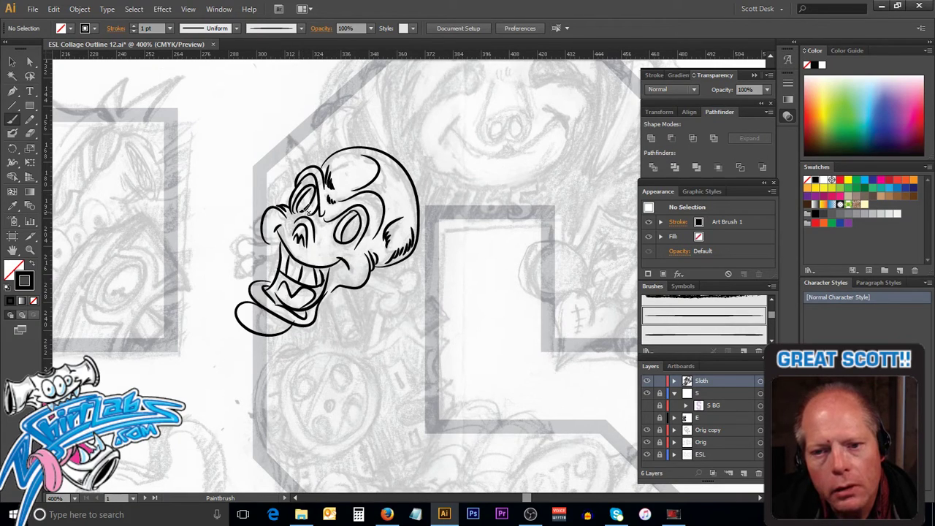
Step: Fill the inner ovals of both skull eyes with solid black brush strokes
left_click_drag(310, 201, 307, 204)
mouse_move(349, 228)
left_mouse_down()
mouse_move(360, 221)
mouse_move(351, 237)
left_mouse_up()
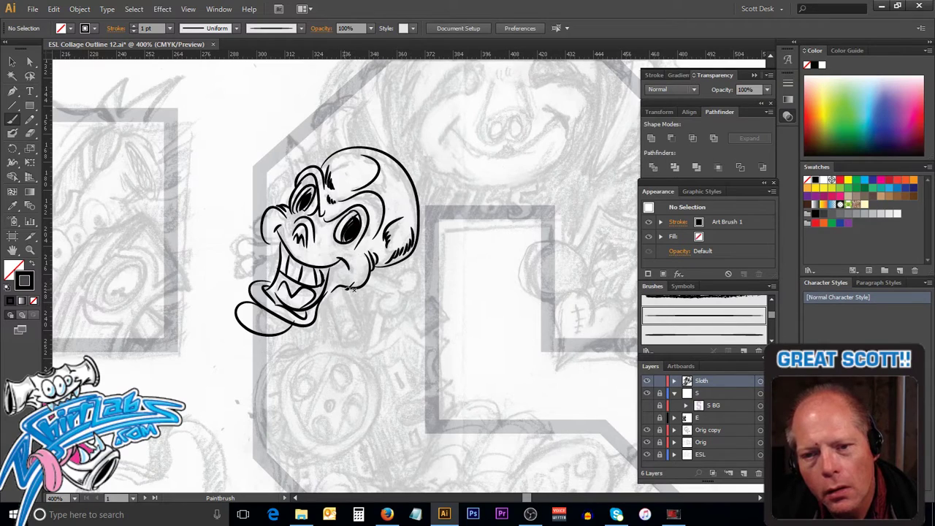
mouse_move(304, 196)
left_mouse_down()
mouse_move(307, 209)
mouse_move(319, 188)
mouse_move(306, 192)
left_mouse_up()
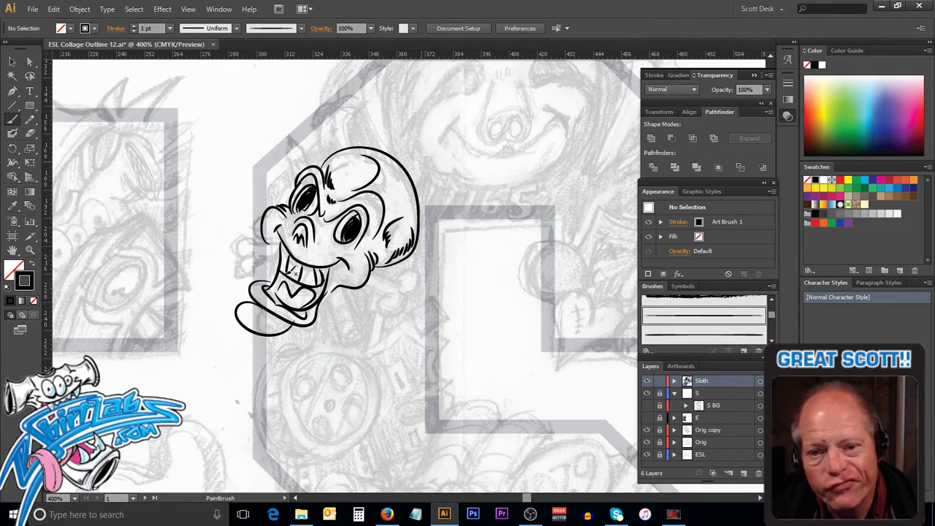
Step: Add short shading strokes along the edges of both cheeks and a contour line around the larger eye
left_click_drag(267, 237, 271, 243)
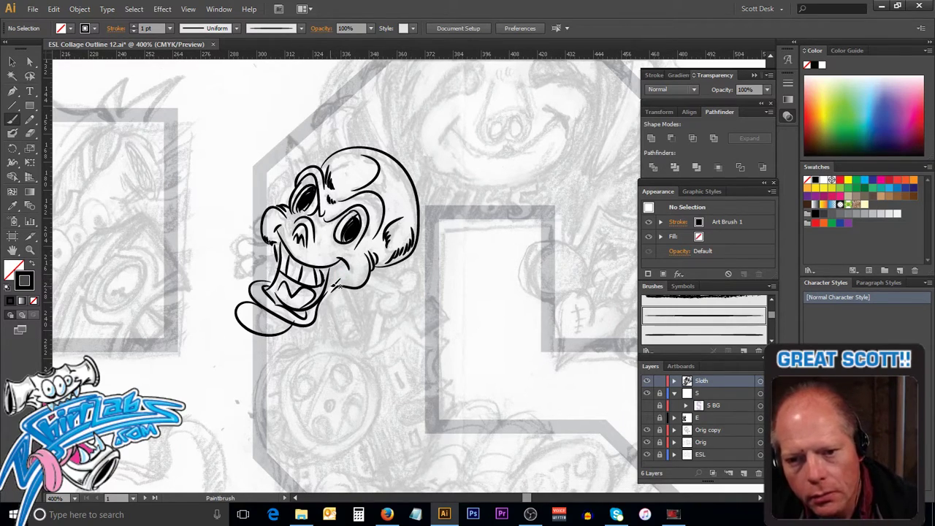
mouse_move(345, 282)
left_mouse_down()
mouse_move(360, 283)
mouse_move(370, 267)
left_mouse_up()
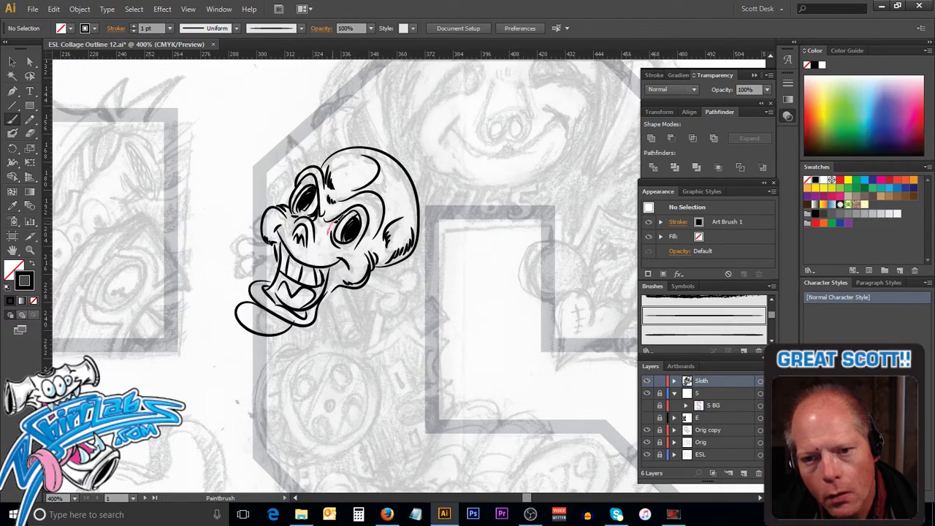
left_click_drag(333, 225, 356, 206)
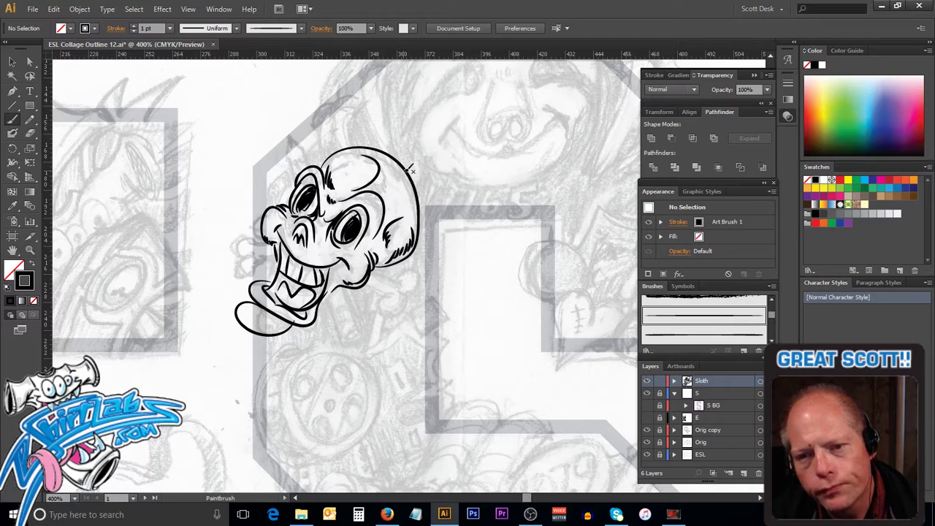
Step: Thicken the back of the cranium outline with an inner stroke, and shade the undersides of the chin and lower jaw
left_click_drag(414, 188, 414, 228)
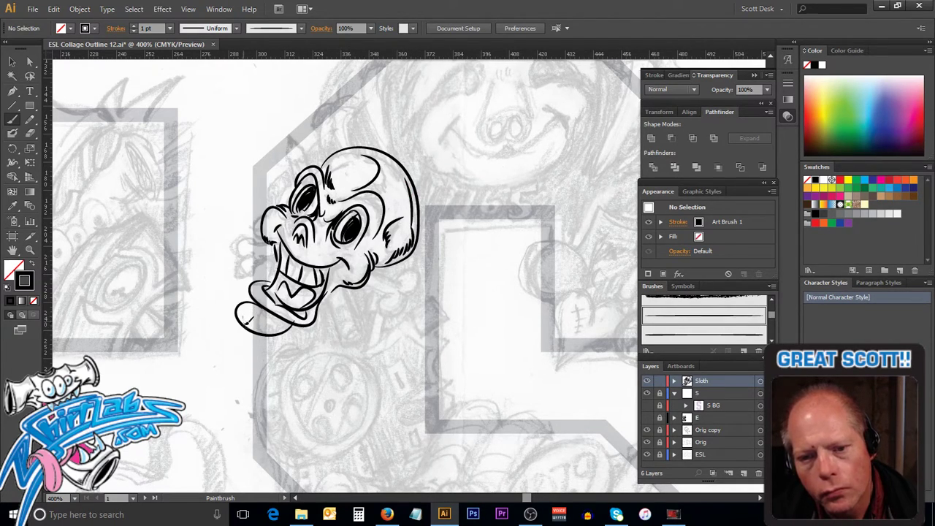
mouse_move(247, 324)
left_mouse_down()
mouse_move(283, 326)
mouse_move(300, 311)
left_mouse_up()
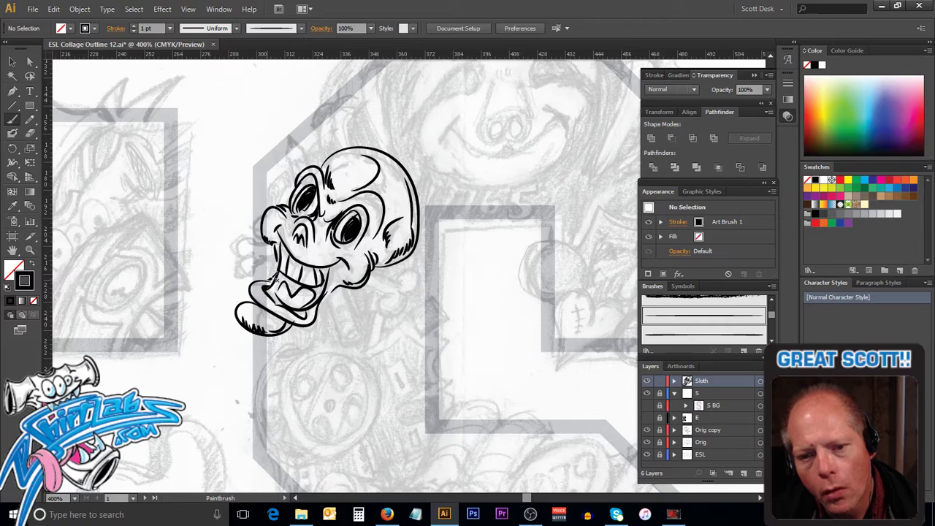
left_click_drag(295, 311, 310, 317)
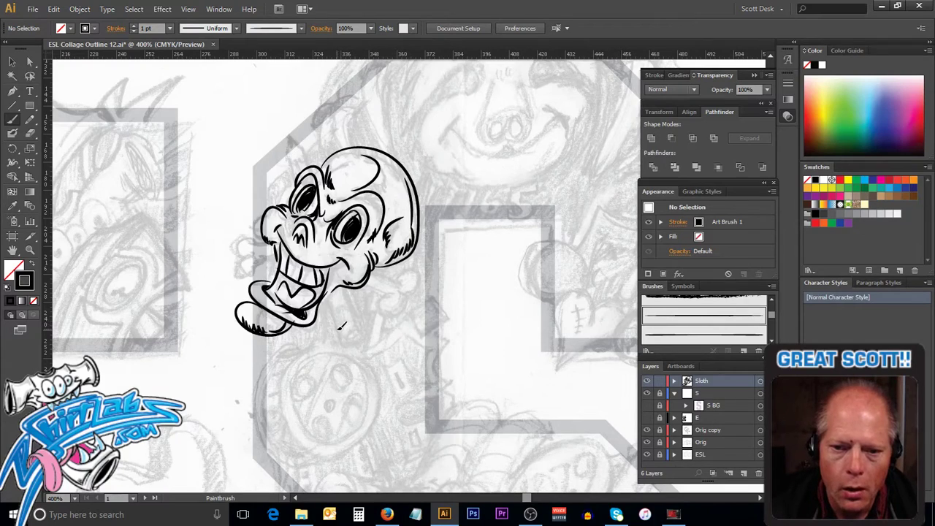
Step: Ink the tube shape below the skull's jaw with dark bands, a repainted rounded lower end, and sides running up to the jaw
mouse_move(354, 319)
left_mouse_down()
mouse_move(348, 307)
mouse_move(333, 322)
left_mouse_up()
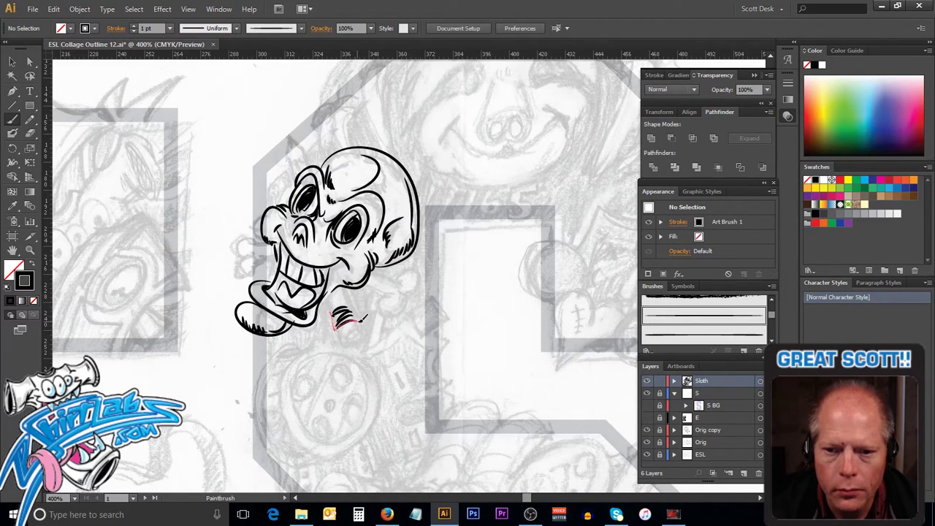
left_click_drag(333, 312, 331, 315)
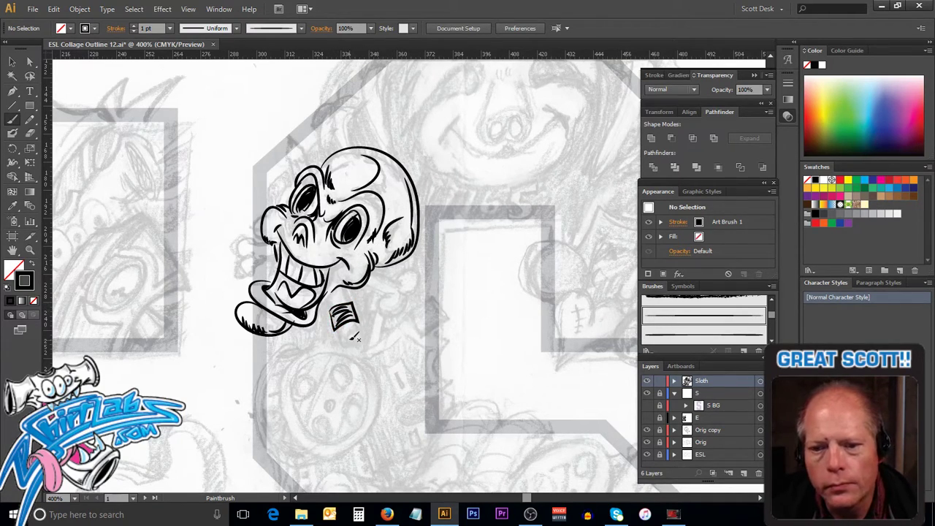
mouse_move(335, 330)
left_mouse_down()
mouse_move(346, 349)
mouse_move(362, 345)
mouse_move(358, 314)
mouse_move(365, 325)
mouse_move(354, 342)
left_mouse_up()
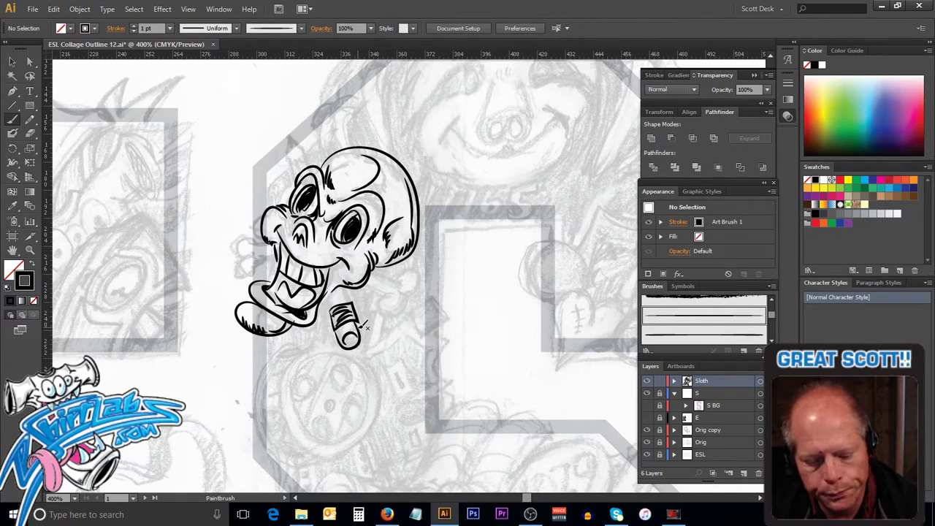
key("ctrl")
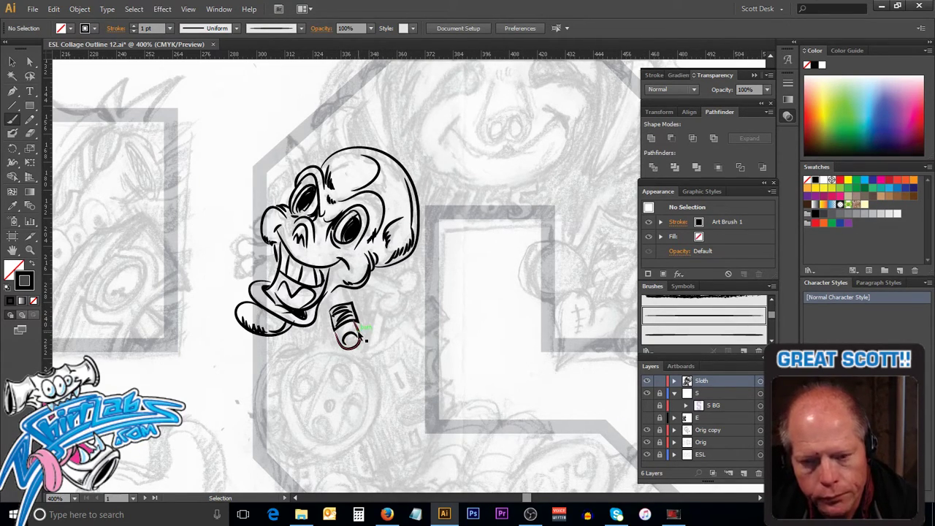
key("ctrl+z")
mouse_move(334, 330)
left_mouse_down()
mouse_move(346, 344)
mouse_move(364, 337)
mouse_move(361, 318)
left_mouse_up()
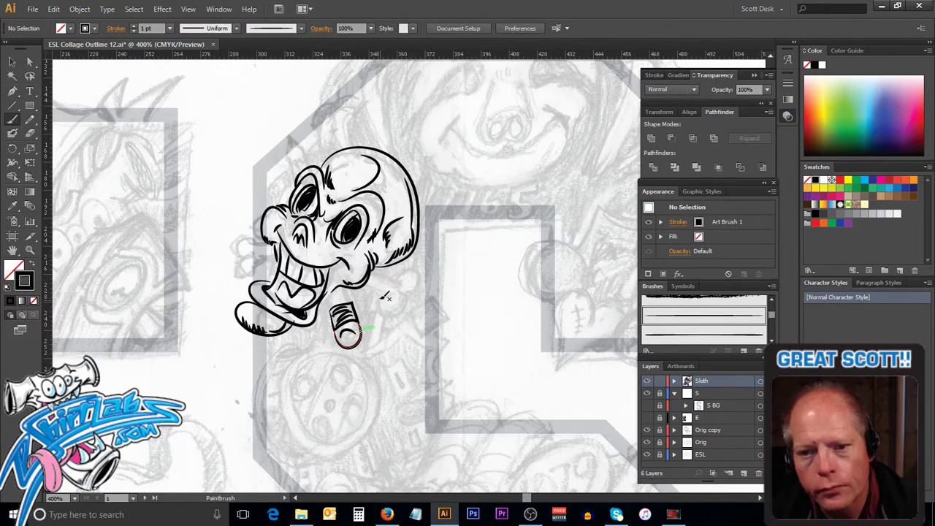
left_click_drag(327, 295, 345, 285)
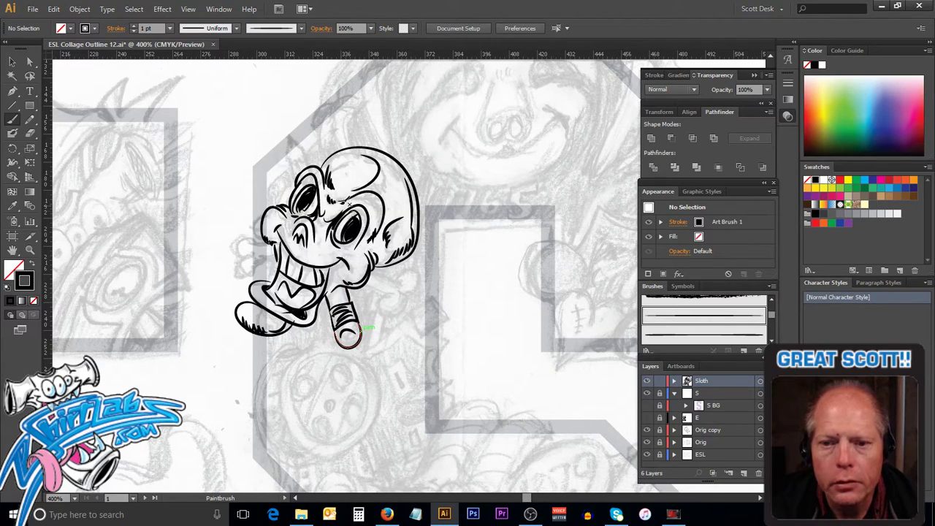
Step: Ink the pencil's sharpened end above the skull's smaller eye, with its sides, zigzag wood edge and dark pointed tip
mouse_move(294, 179)
left_mouse_down()
mouse_move(311, 136)
mouse_move(318, 146)
mouse_move(310, 168)
left_mouse_up()
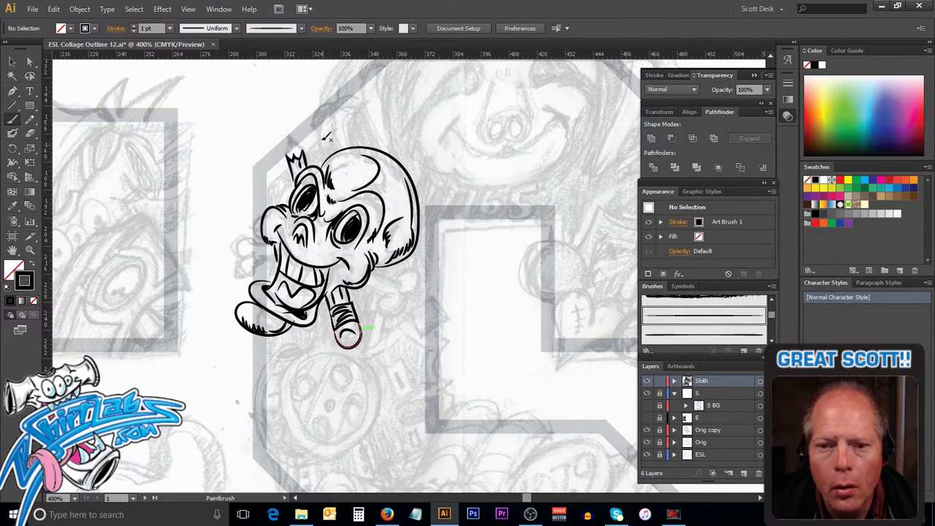
mouse_move(288, 154)
left_mouse_down()
mouse_move(291, 127)
mouse_move(301, 136)
mouse_move(286, 127)
left_mouse_up()
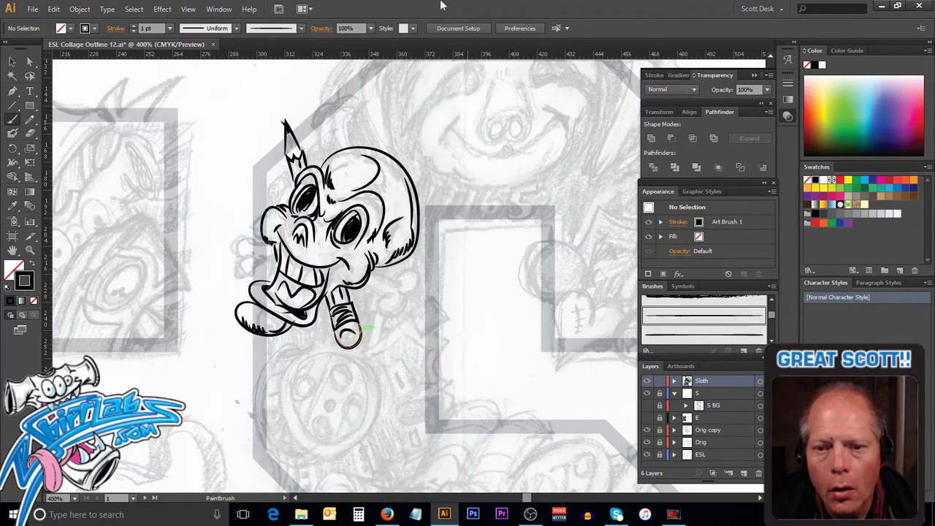
key("v")
key("b")
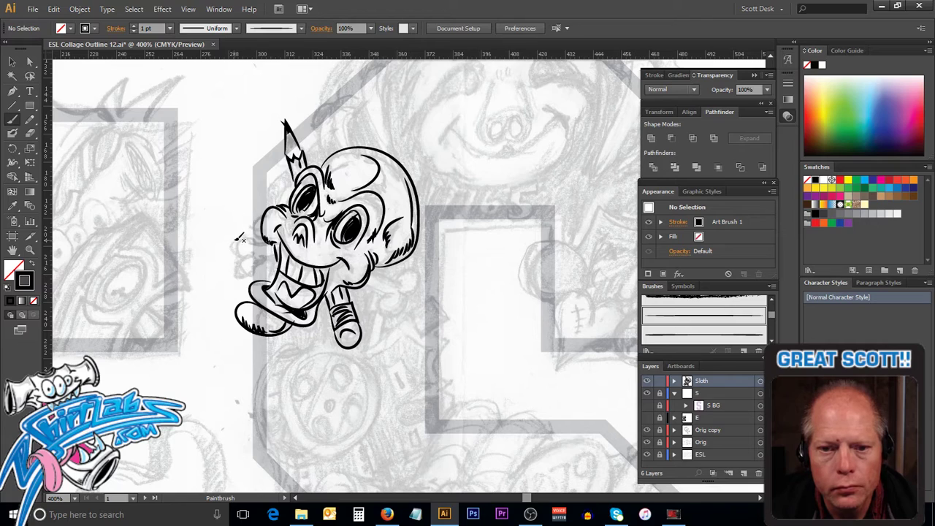
Step: Ink the knobbed crossbone ends on both sides of the skull, with short shading strokes on the knobs
left_click_drag(239, 251, 253, 264)
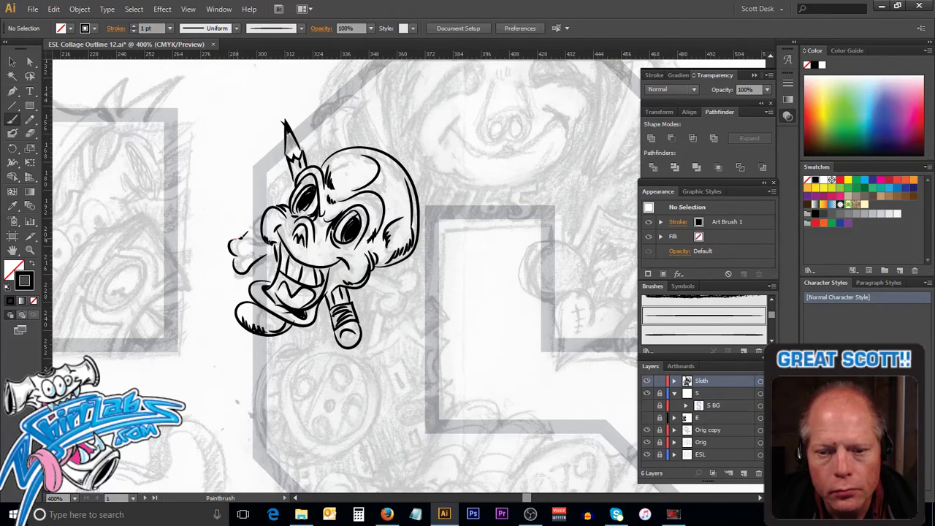
left_click_drag(269, 242, 270, 242)
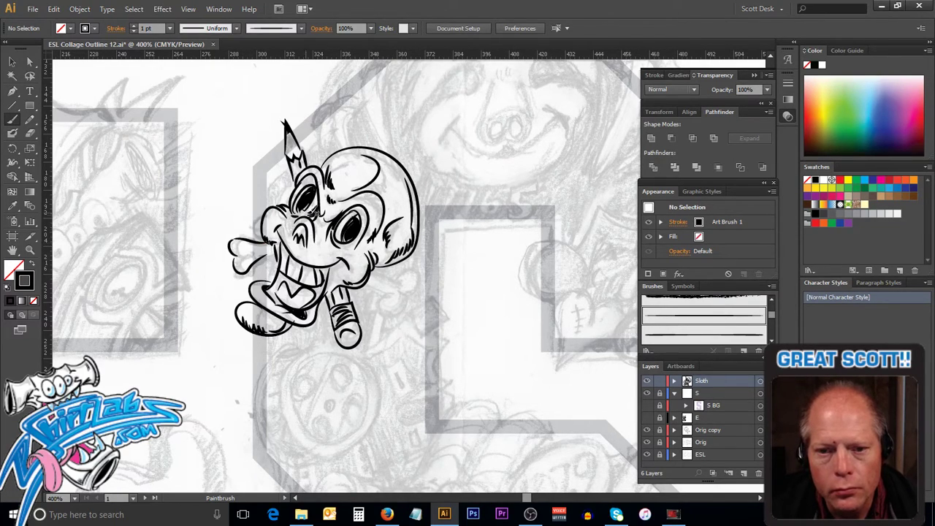
left_click_drag(237, 269, 248, 265)
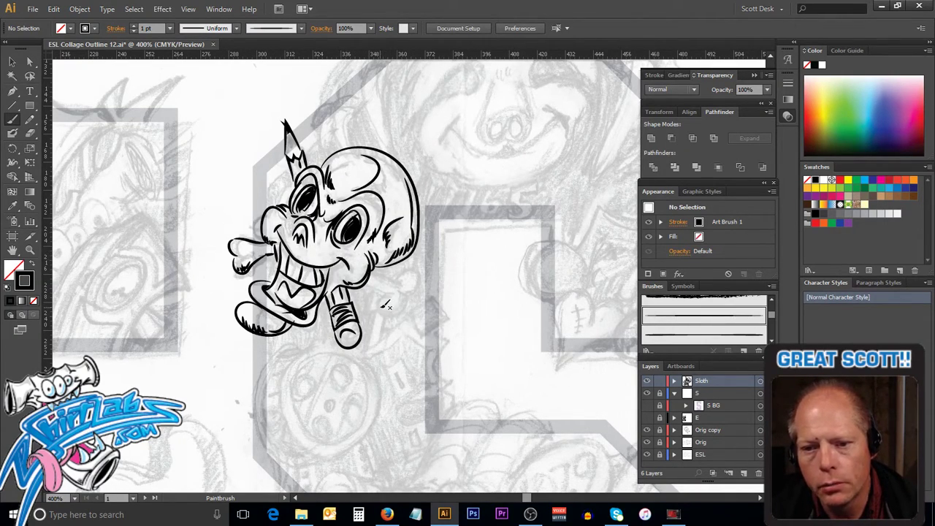
mouse_move(385, 301)
left_mouse_down()
mouse_move(376, 308)
mouse_move(394, 320)
mouse_move(403, 294)
mouse_move(420, 290)
mouse_move(390, 276)
mouse_move(380, 297)
mouse_move(388, 317)
mouse_move(421, 297)
mouse_move(416, 288)
left_mouse_up()
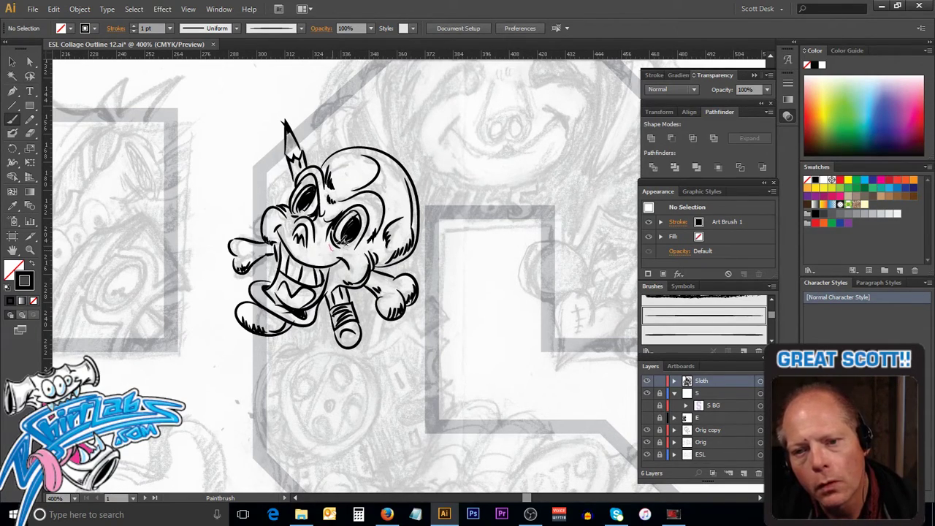
left_click_drag(362, 151, 363, 152)
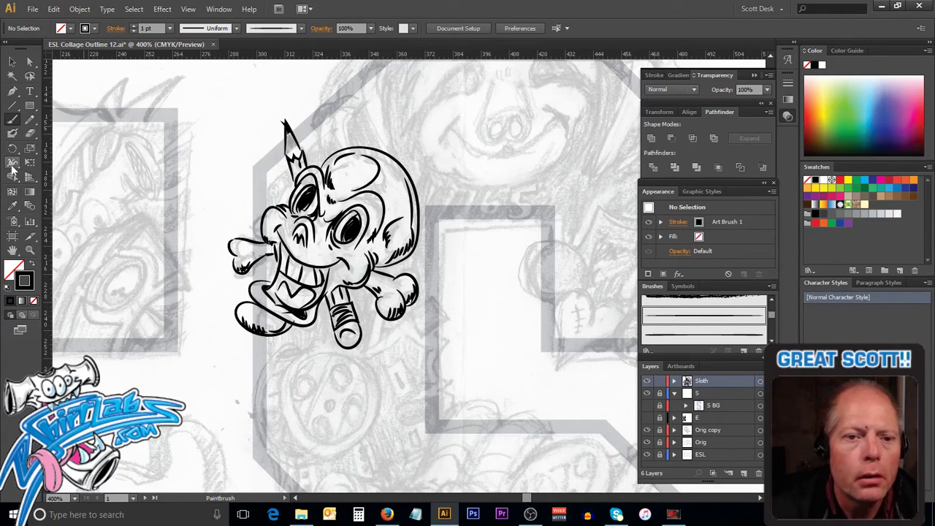
Step: Fill the skull's open mouth around the tongue and below the upper teeth solid black with the Blob Brush
left_click(13, 133)
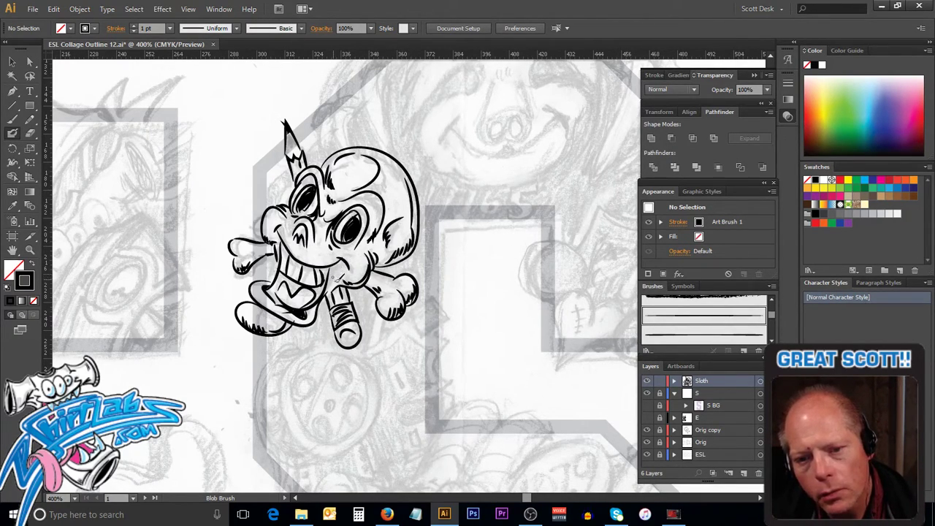
mouse_move(329, 291)
left_mouse_down()
mouse_move(375, 277)
mouse_move(374, 264)
mouse_move(415, 250)
mouse_move(424, 233)
mouse_move(419, 189)
left_mouse_up()
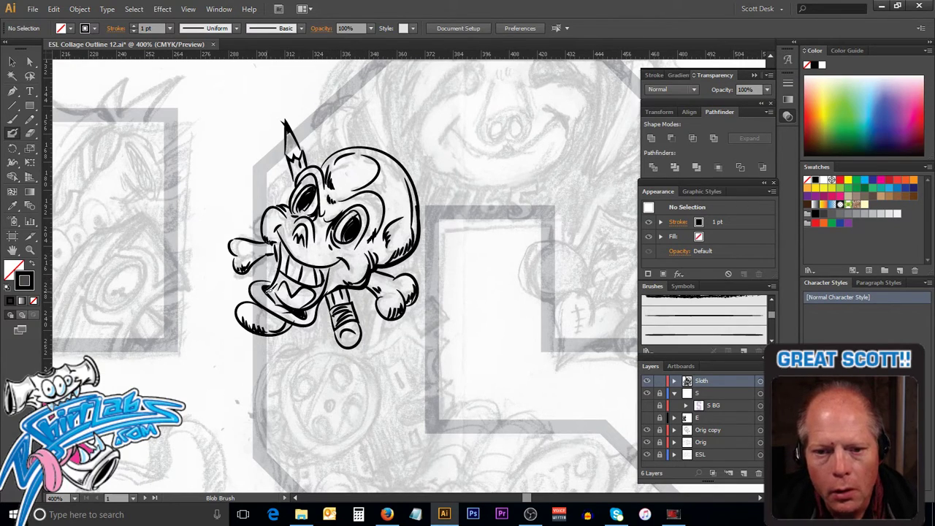
mouse_move(267, 290)
left_mouse_down()
mouse_move(281, 300)
mouse_move(274, 291)
mouse_move(300, 283)
mouse_move(291, 276)
mouse_move(307, 282)
mouse_move(285, 272)
mouse_move(269, 294)
mouse_move(299, 288)
left_mouse_up()
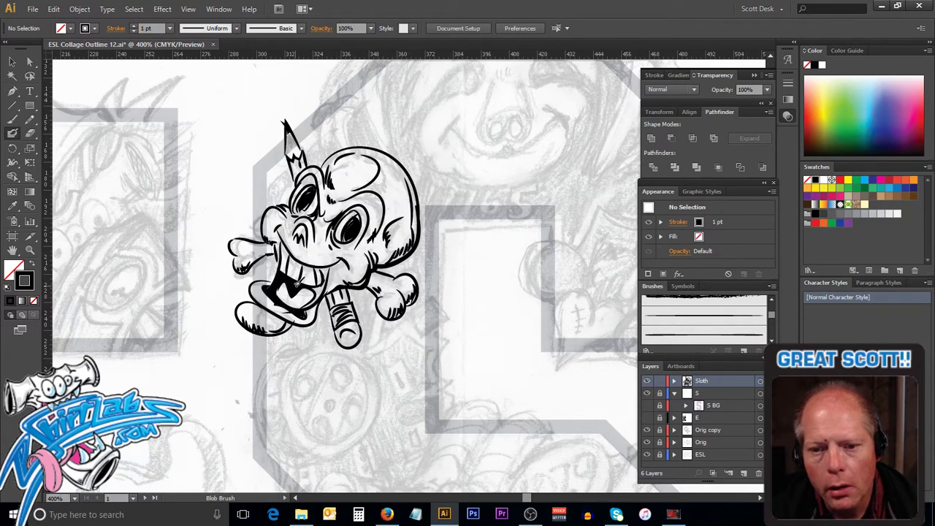
mouse_move(301, 282)
left_mouse_down()
mouse_move(322, 287)
mouse_move(304, 266)
left_mouse_up()
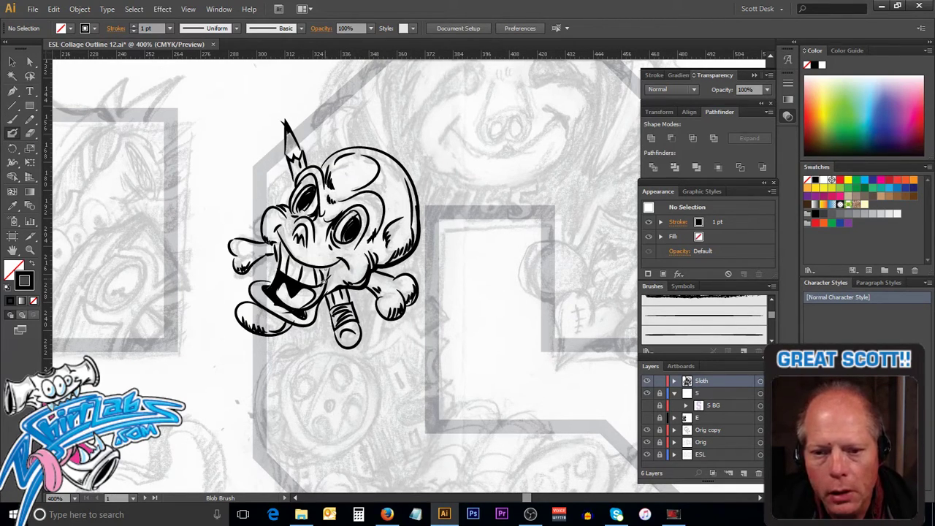
mouse_move(315, 287)
left_mouse_down()
mouse_move(318, 300)
mouse_move(333, 279)
left_mouse_up()
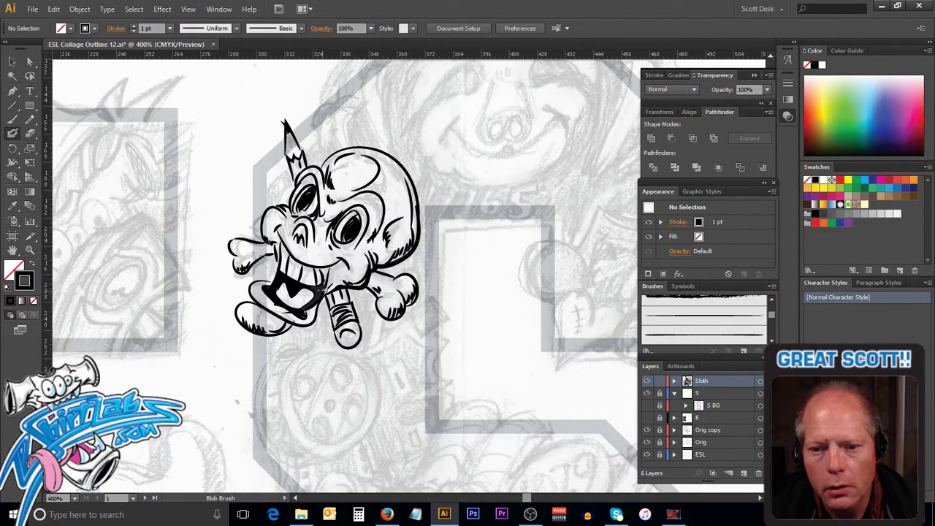
left_click_drag(321, 293, 334, 266)
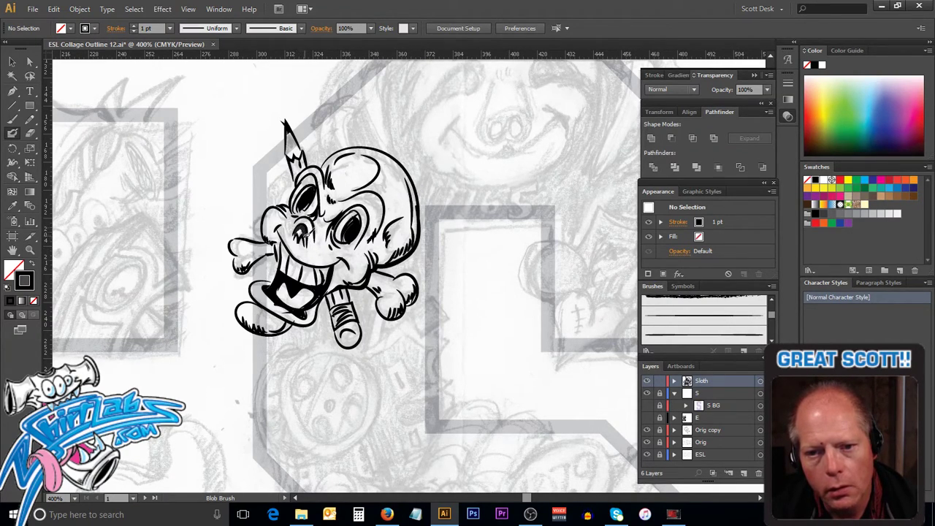
Step: Fill the skull's nose openings solid black and touch up the linework beside the larger eye
left_click_drag(299, 226, 300, 238)
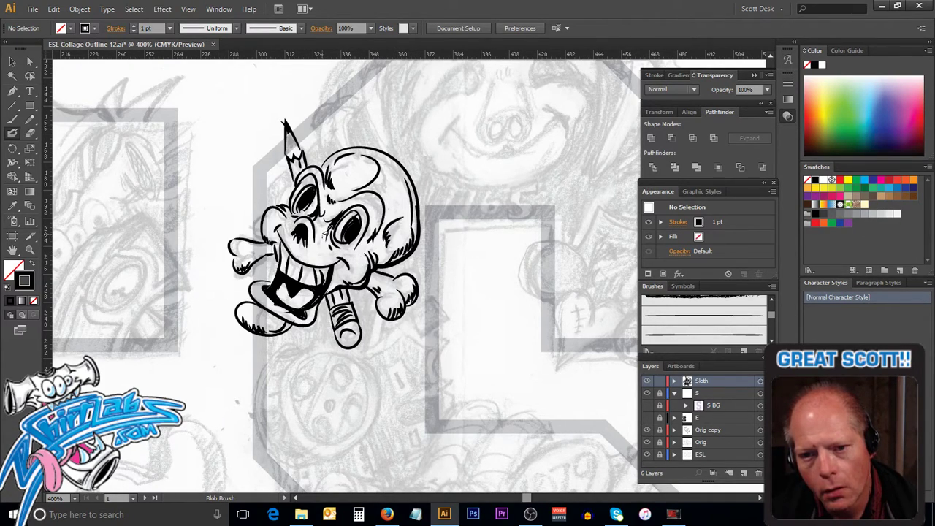
left_click_drag(342, 212, 333, 218)
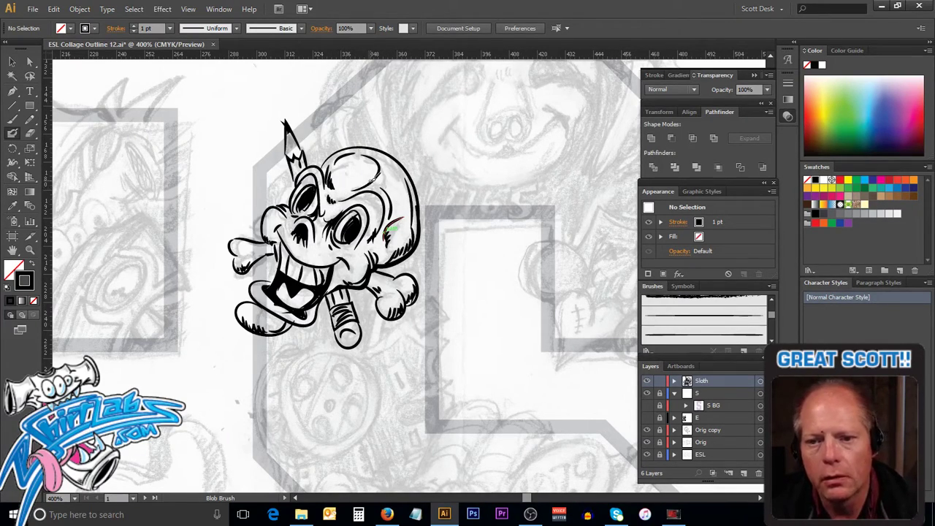
Step: Cut away the inner end of the lower jaw outline below the mouth and repaint it with a Paintbrush stroke
left_click(375, 180, "ctrl")
left_click(453, 155, "ctrl")
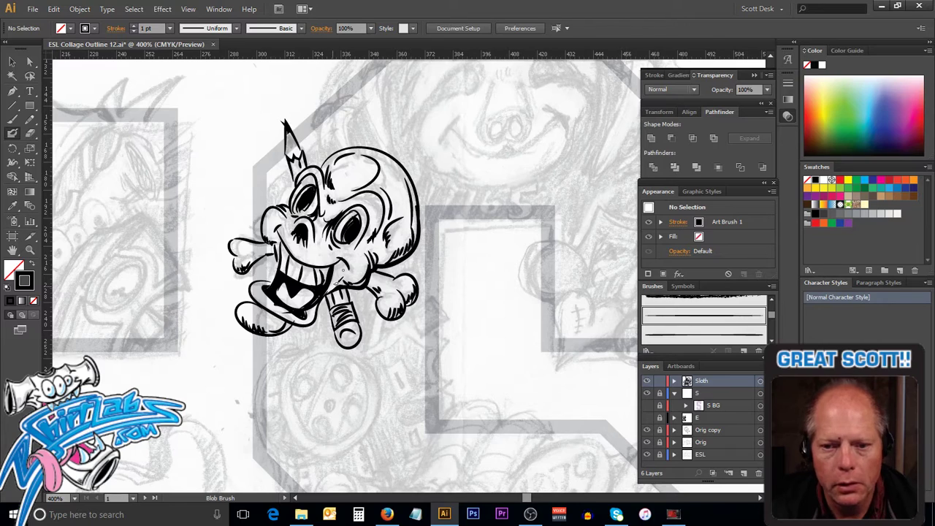
key("ctrl")
left_click(320, 315, "ctrl")
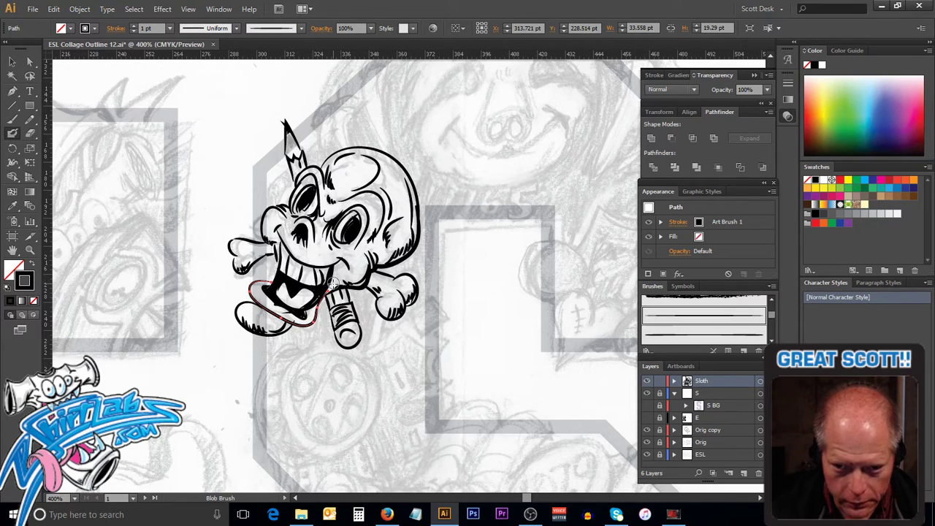
left_click_drag(328, 289, 317, 317)
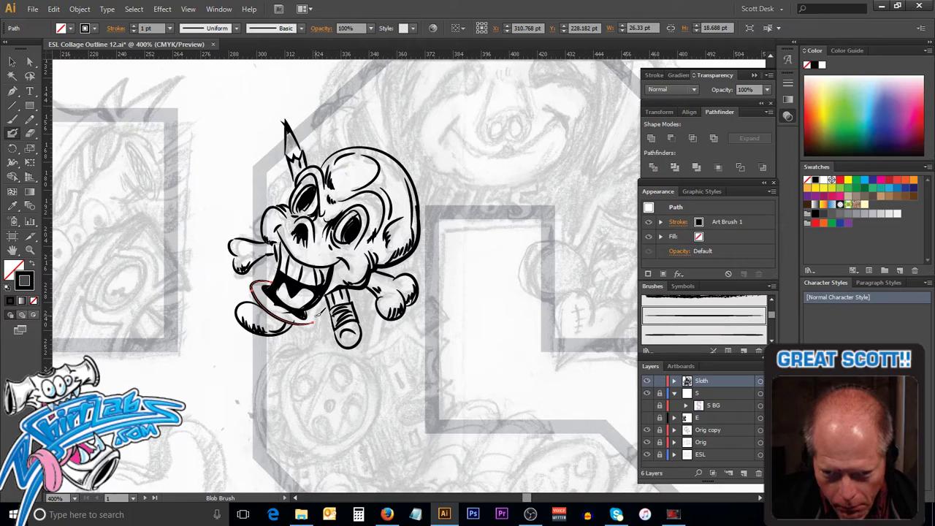
left_click(327, 369, "ctrl")
left_click(12, 120)
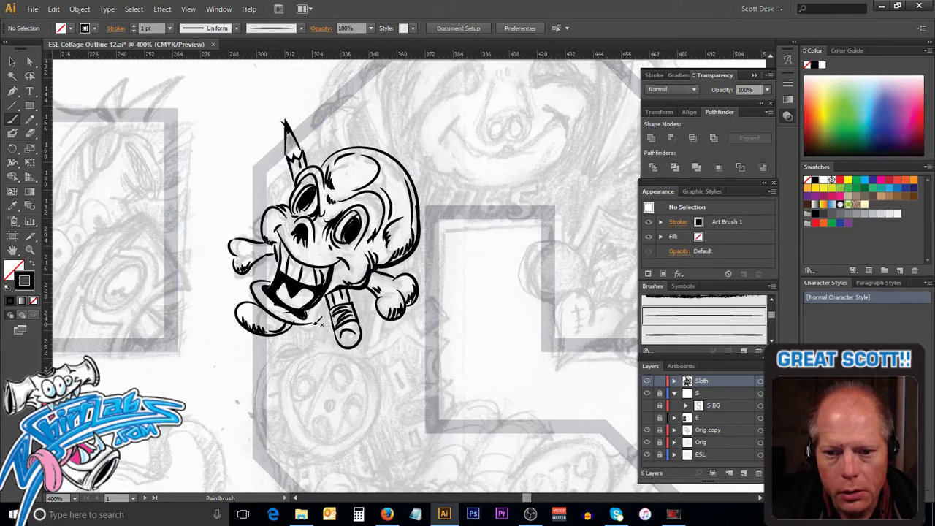
left_click_drag(315, 312, 315, 308)
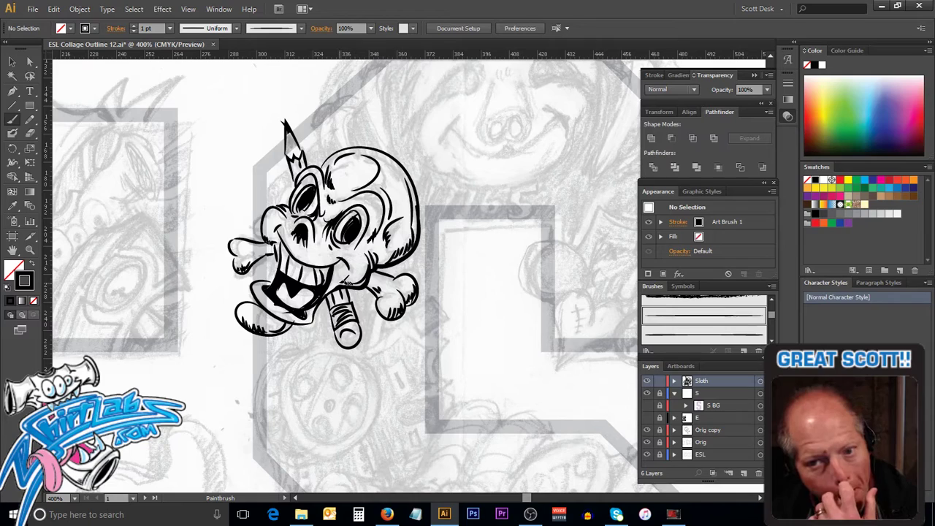
Step: Add short curved gum strokes along the upper jaw above the skull's teeth
left_click_drag(291, 253, 298, 253)
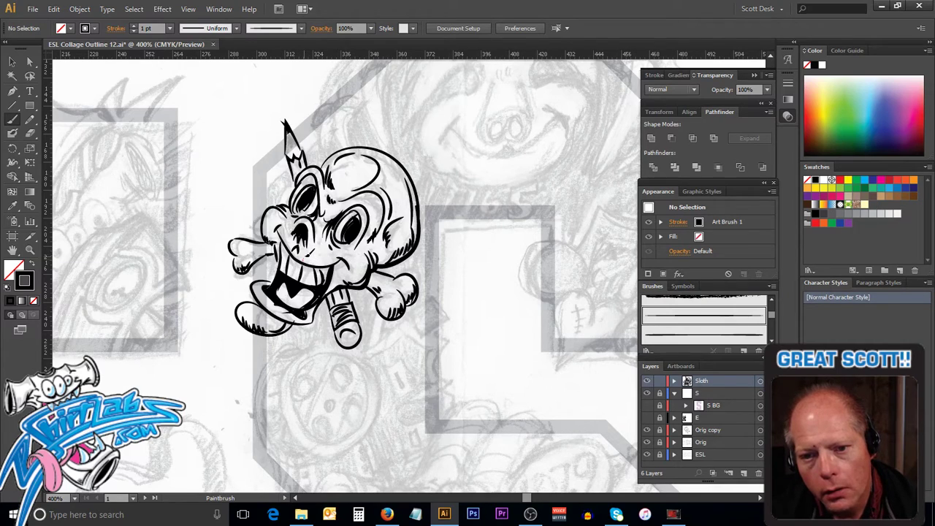
left_click_drag(314, 256, 335, 258)
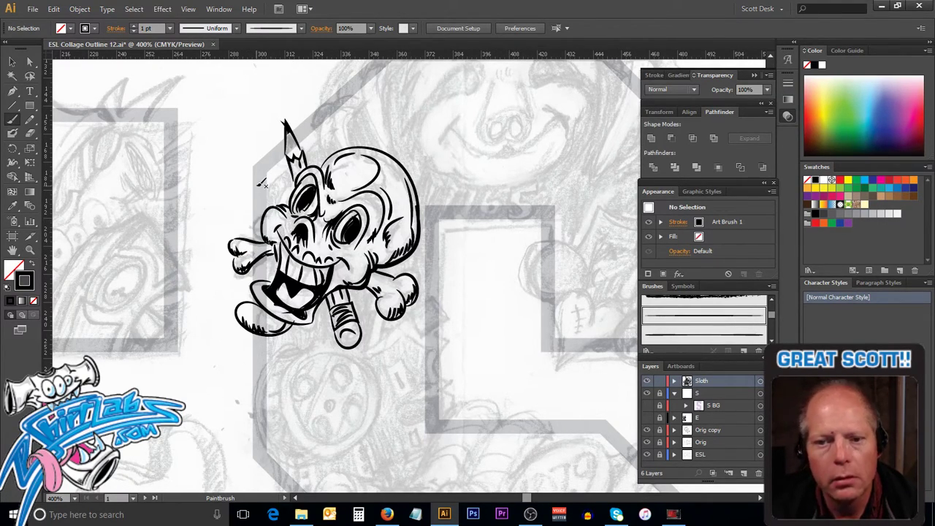
Step: Delete the smaller crossbone end on the left side of the skull
left_click(12, 61)
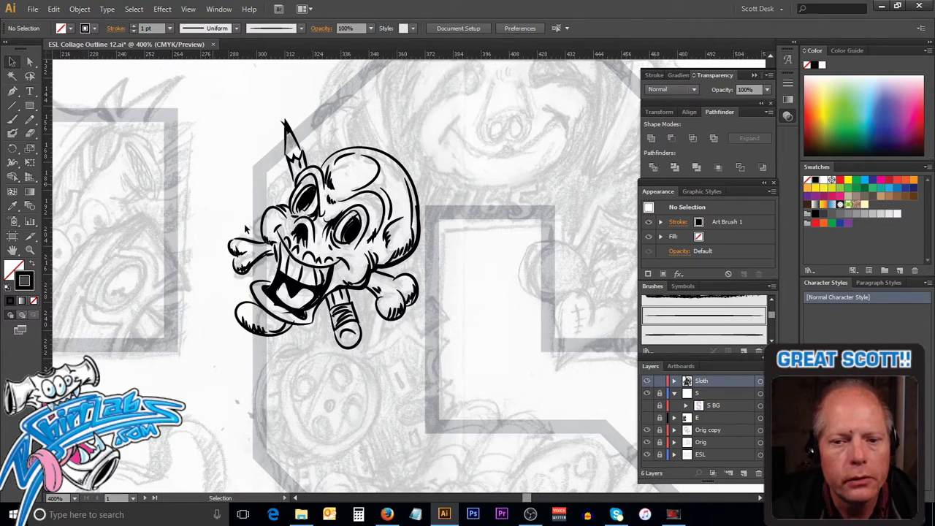
left_click_drag(222, 233, 257, 272)
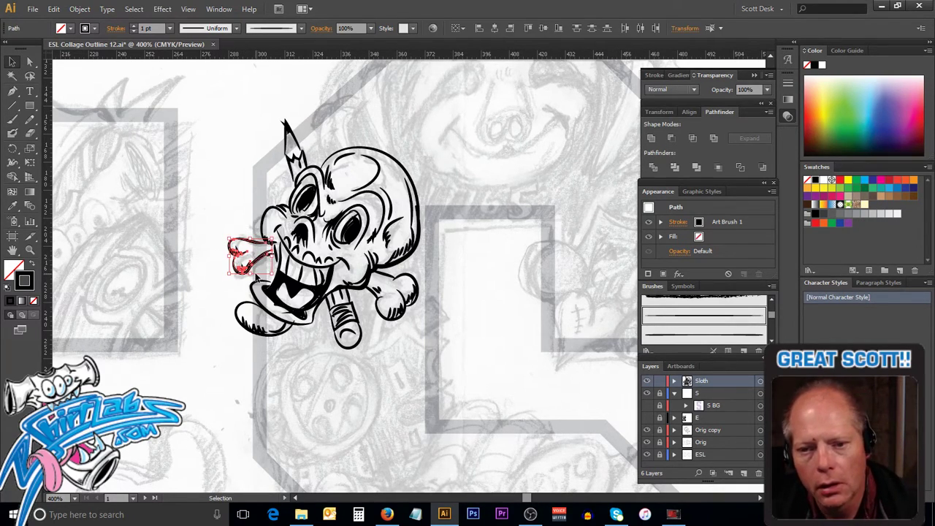
key("Delete")
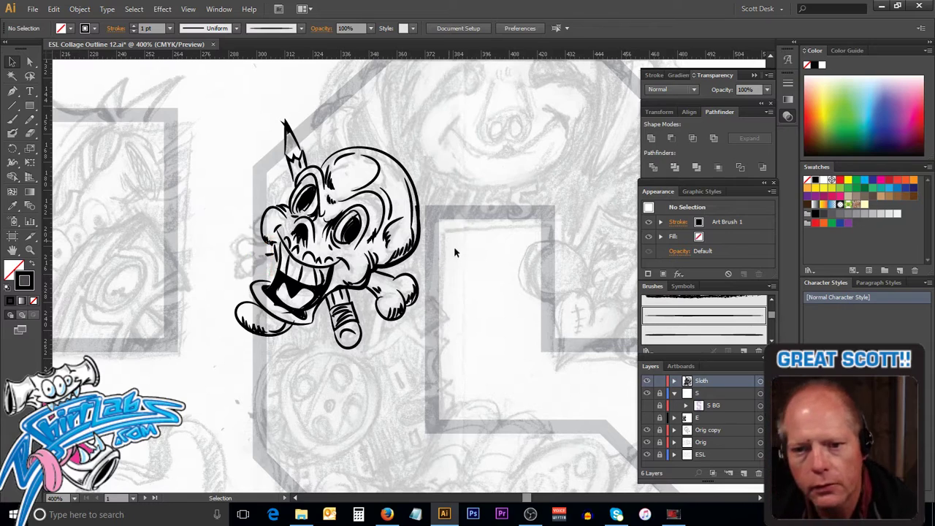
Step: Duplicate the shaded bone end on the right side of the skull in place, in front of the original
left_click_drag(431, 275, 378, 324)
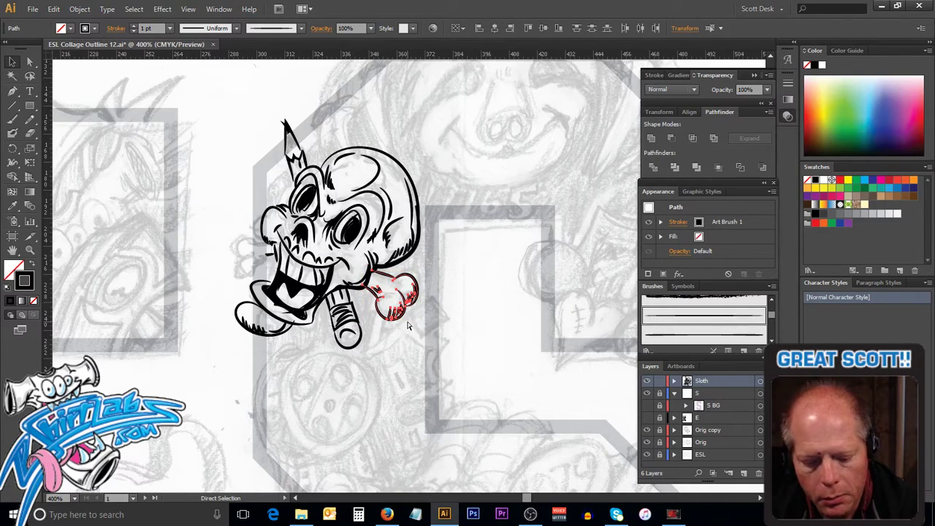
left_click(448, 308)
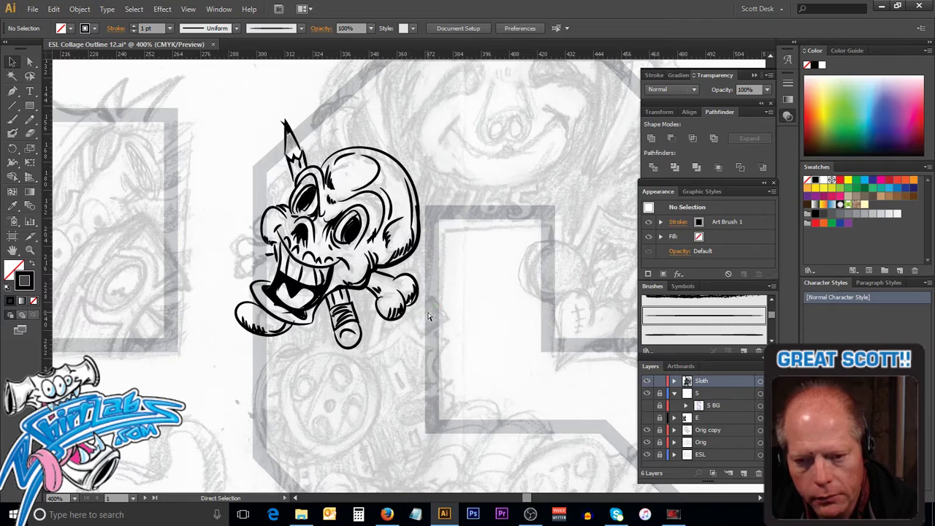
key("ctrl+f")
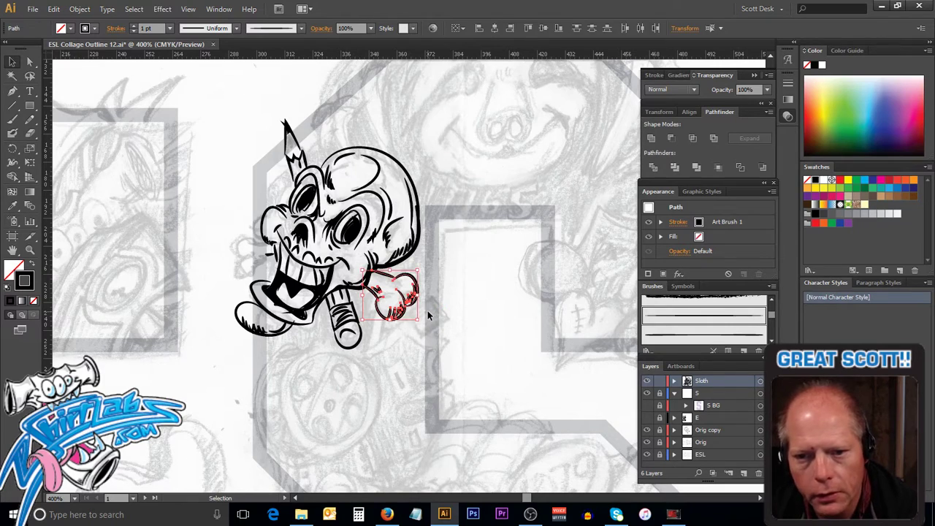
left_click(13, 149)
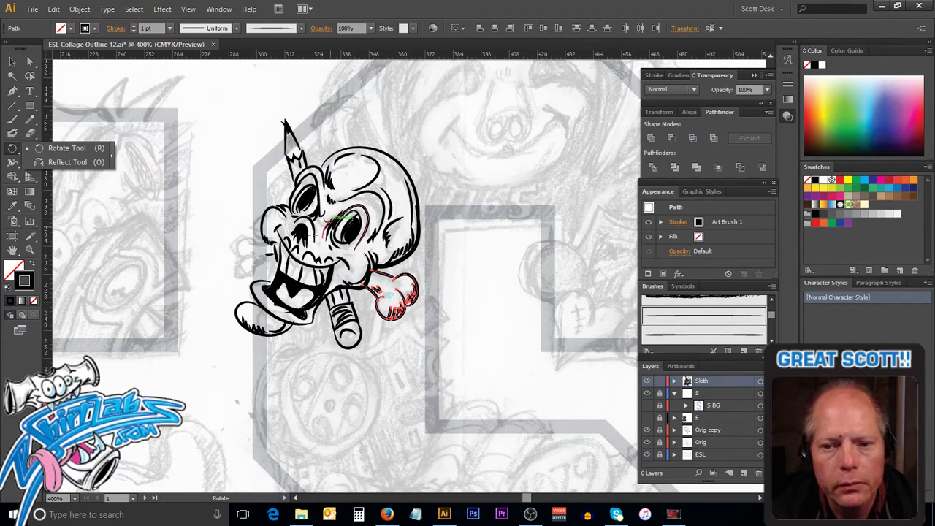
left_click_drag(337, 369, 437, 204)
key("v")
key("r")
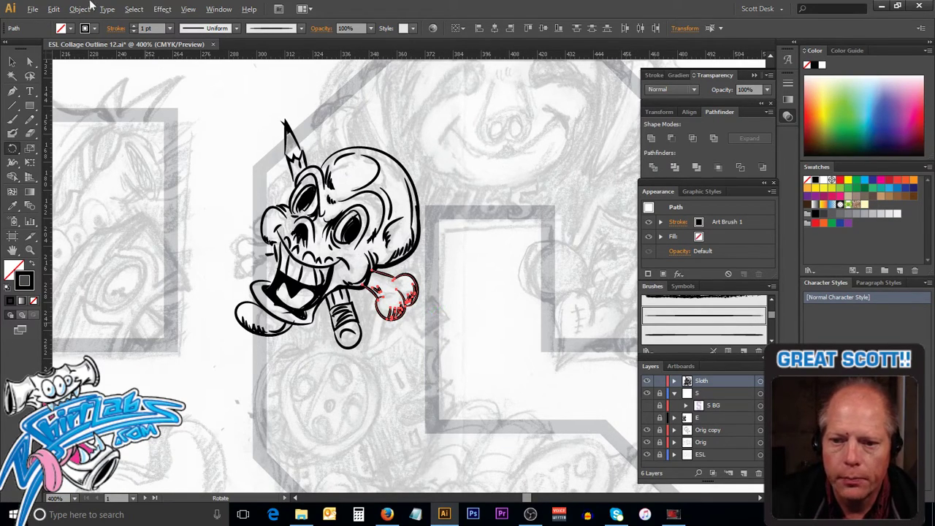
left_click(13, 62)
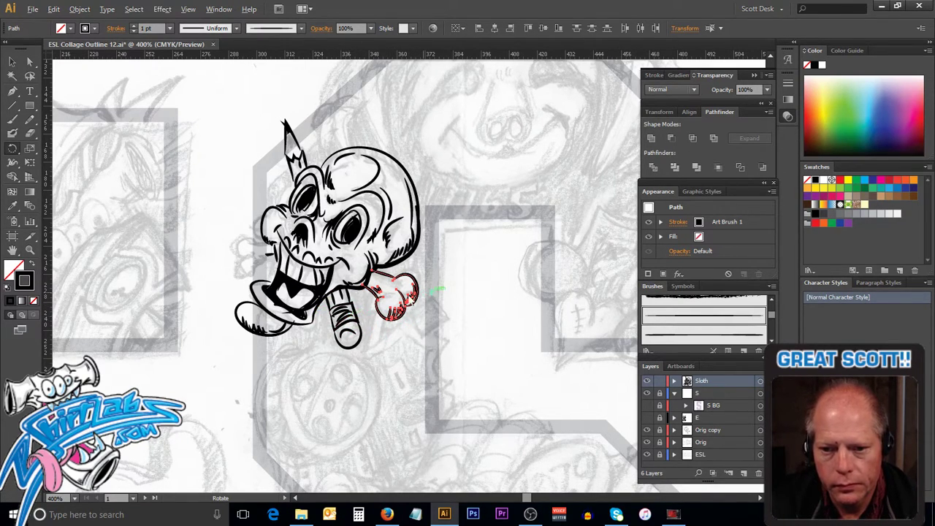
left_click(398, 304)
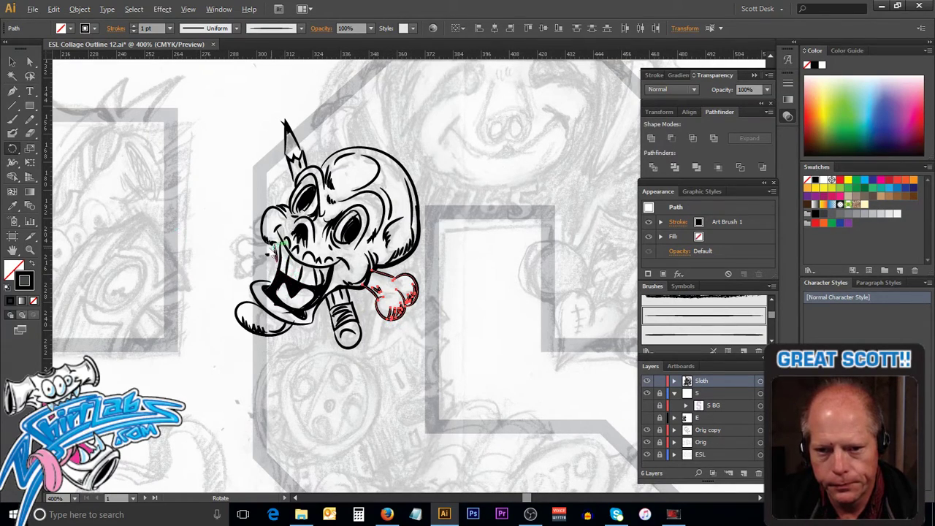
left_click(257, 248)
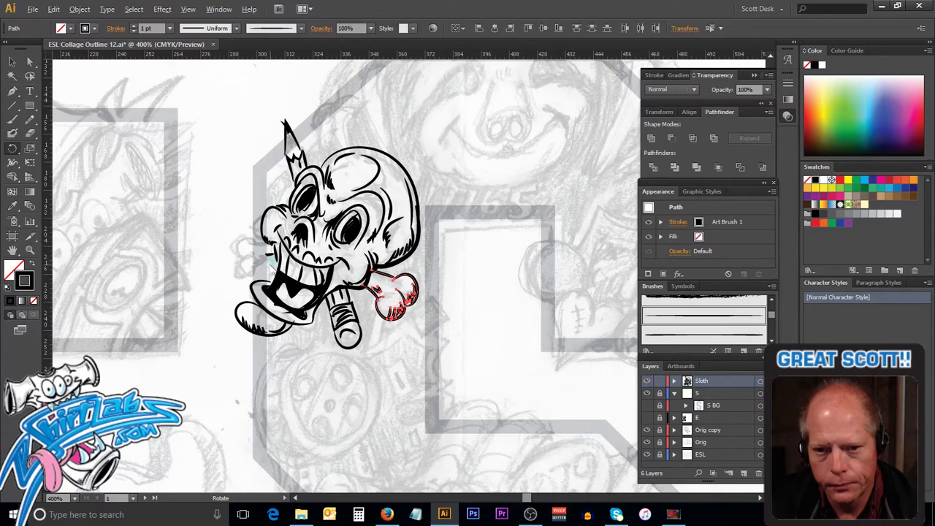
left_click(256, 255)
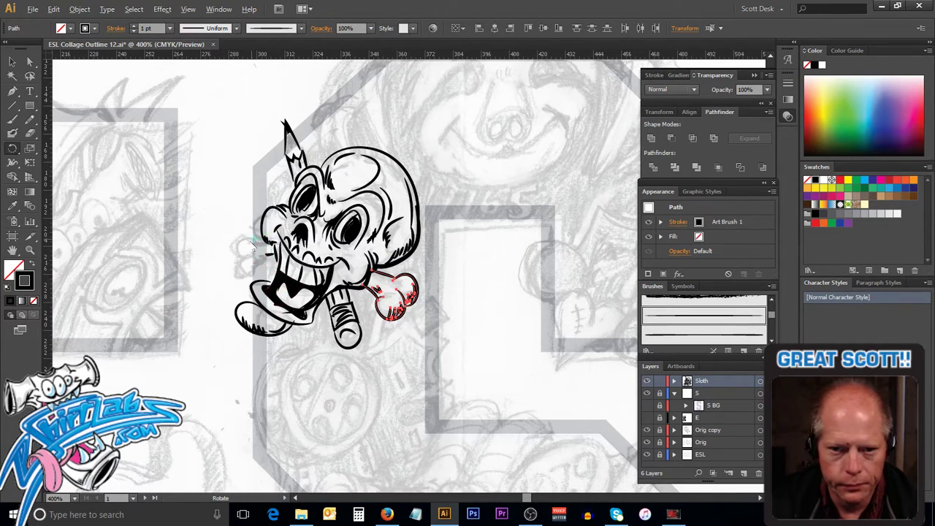
left_click_drag(257, 254, 268, 263)
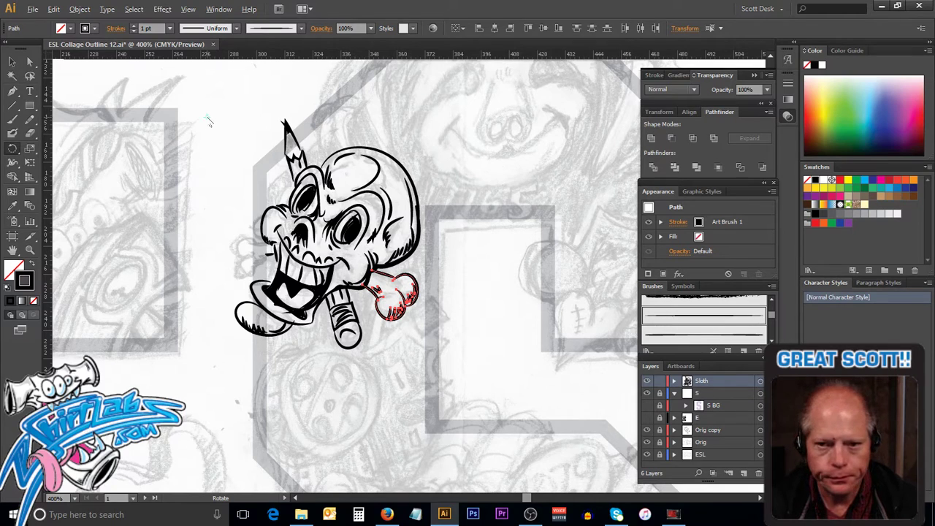
left_click_drag(375, 184, 379, 181)
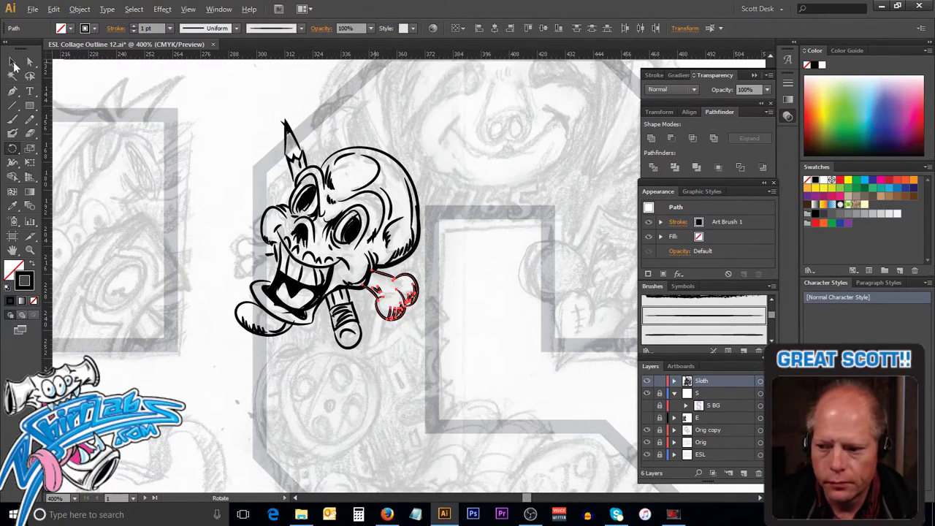
left_click(207, 136)
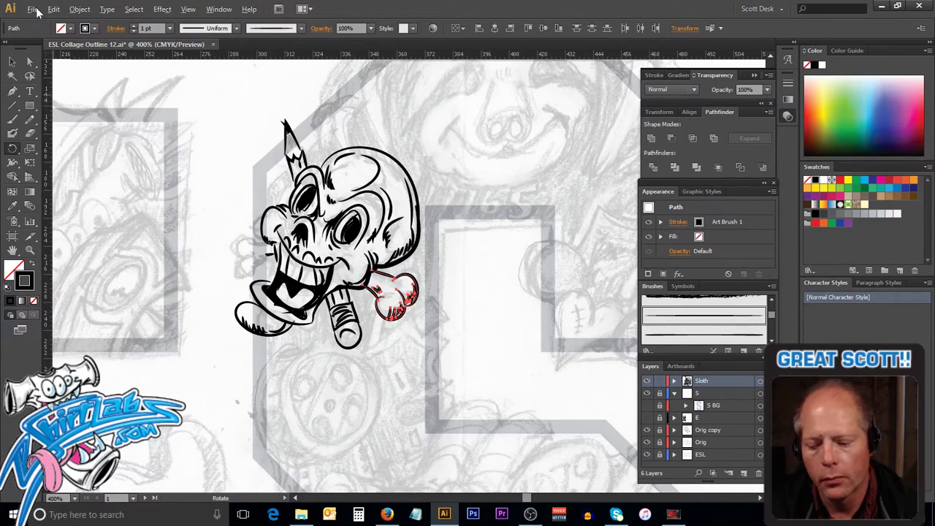
key("v")
key("Return")
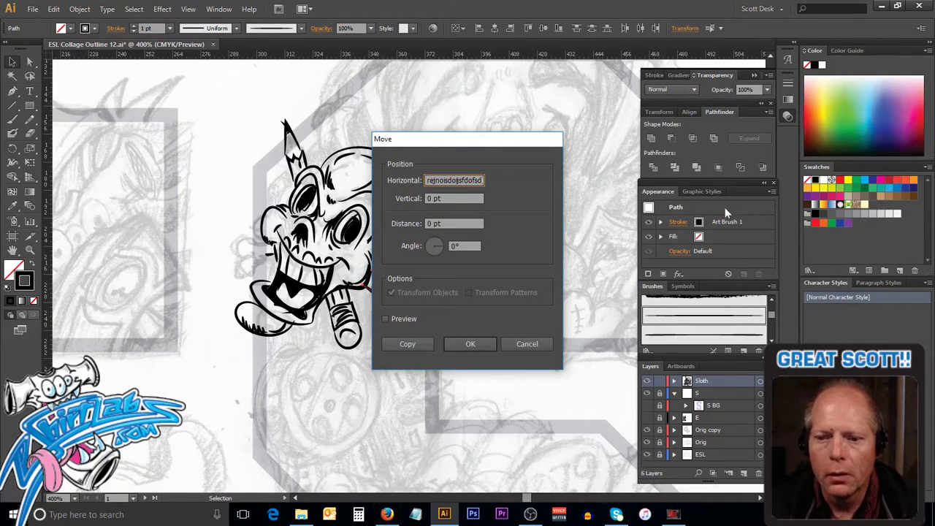
left_click(520, 345)
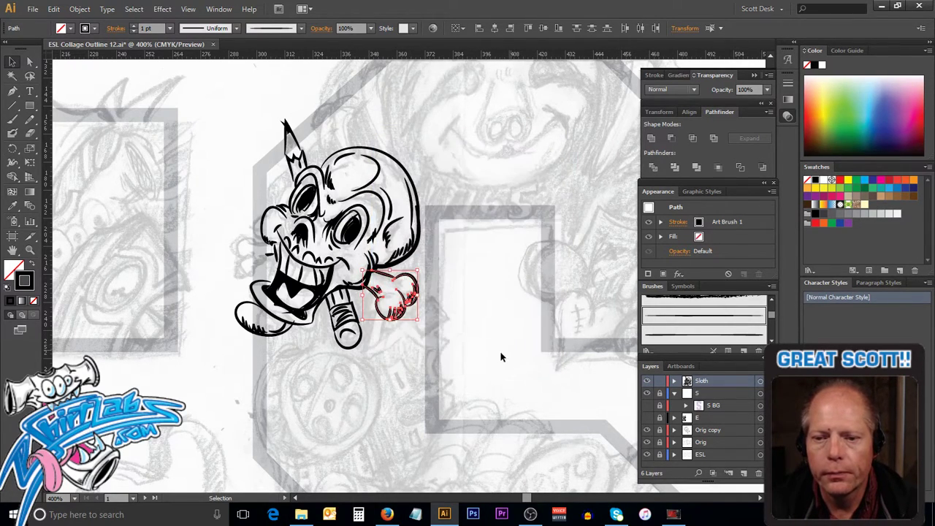
Step: Group all the strokes of the duplicated bone end beside the skull's jaw
left_click(450, 329)
left_click_drag(449, 277, 376, 325)
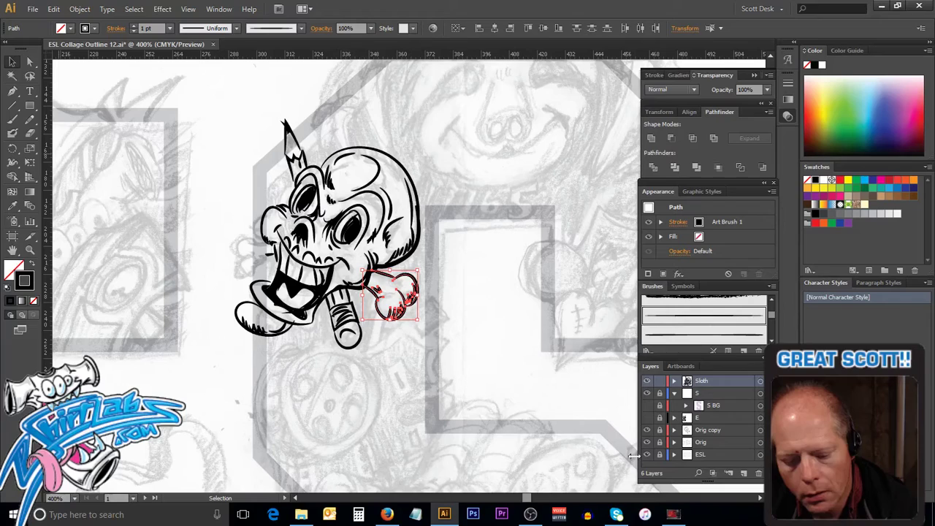
key("a")
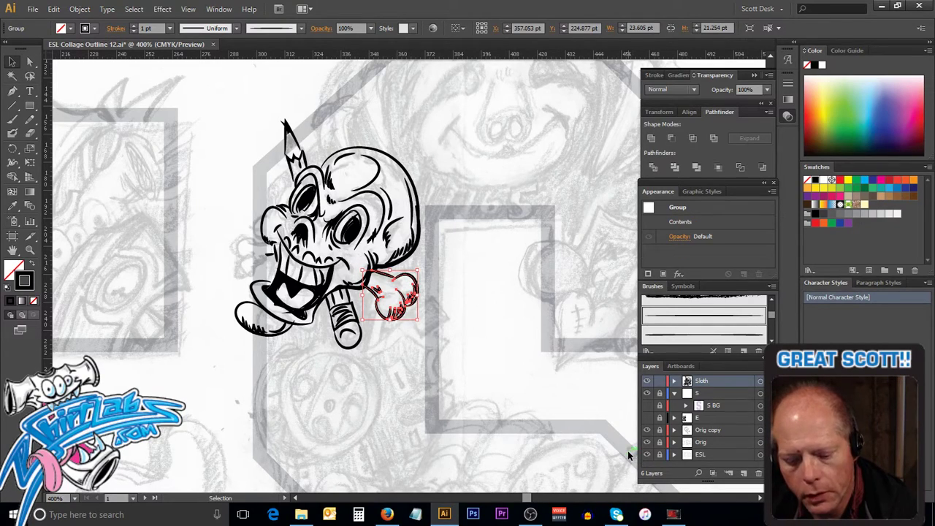
left_click(468, 351)
left_click(404, 311)
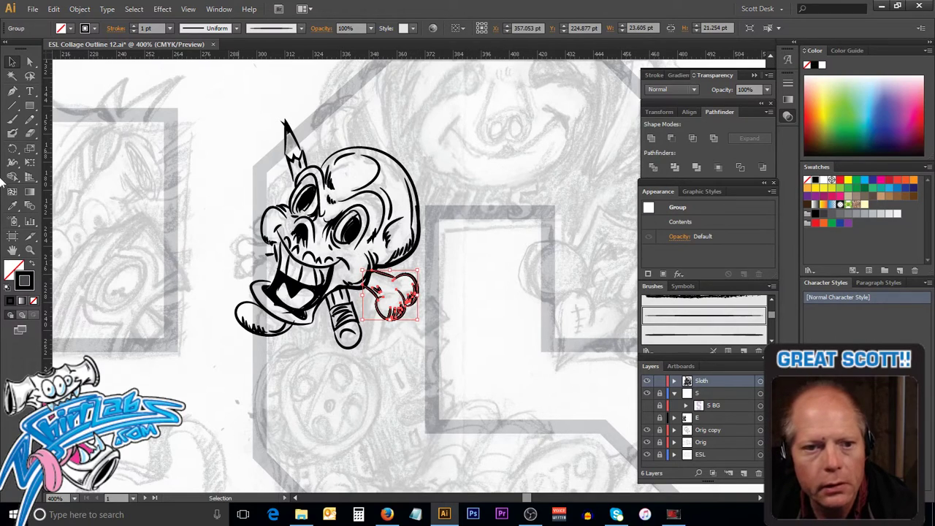
Step: Reflect the grouped bone end across a vertical axis onto the opposite side of the skull and flip it upside down beside the cheek
left_click_drag(13, 147, 59, 163)
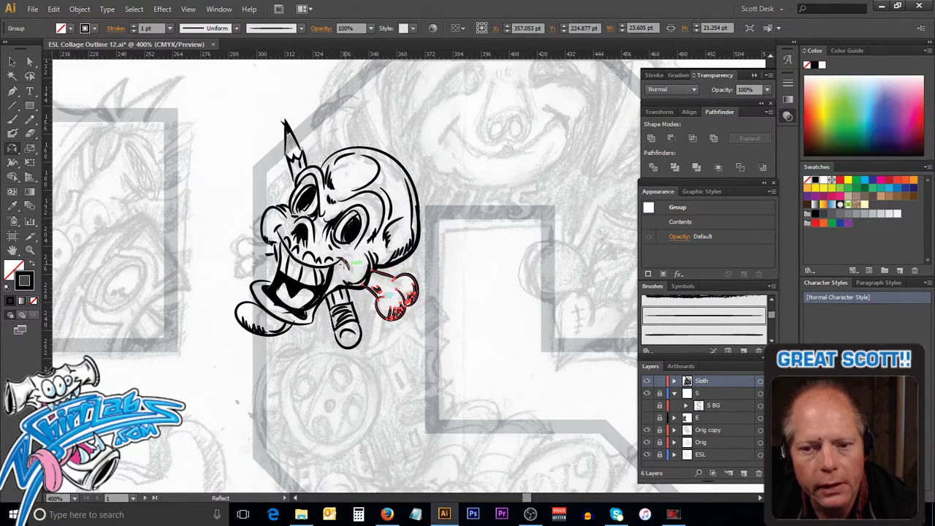
left_click(339, 253, "alt")
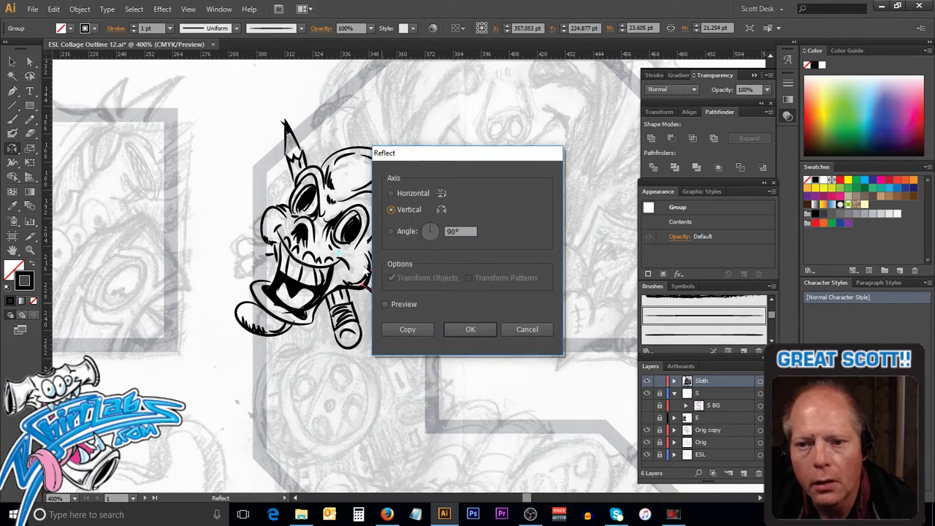
left_click(468, 329)
key("v")
left_click_drag(285, 285, 236, 241)
key("o")
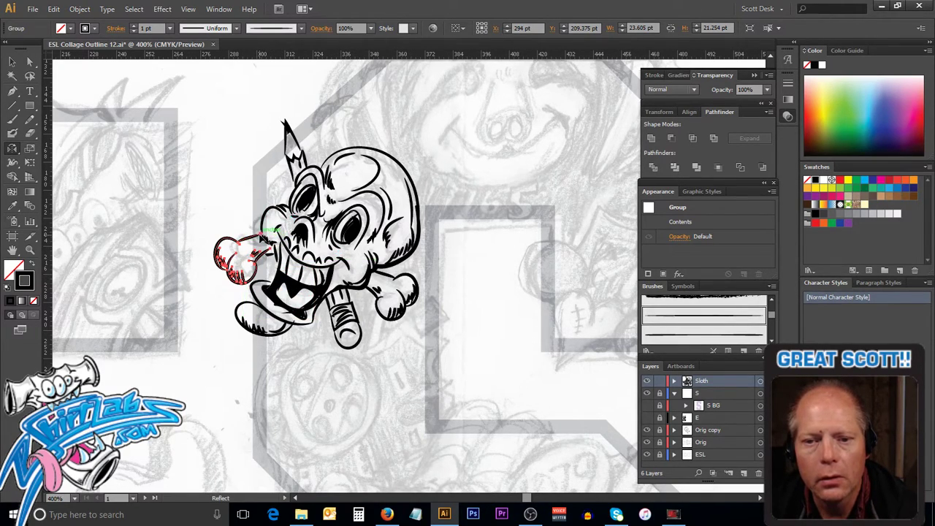
left_click_drag(185, 282, 168, 176)
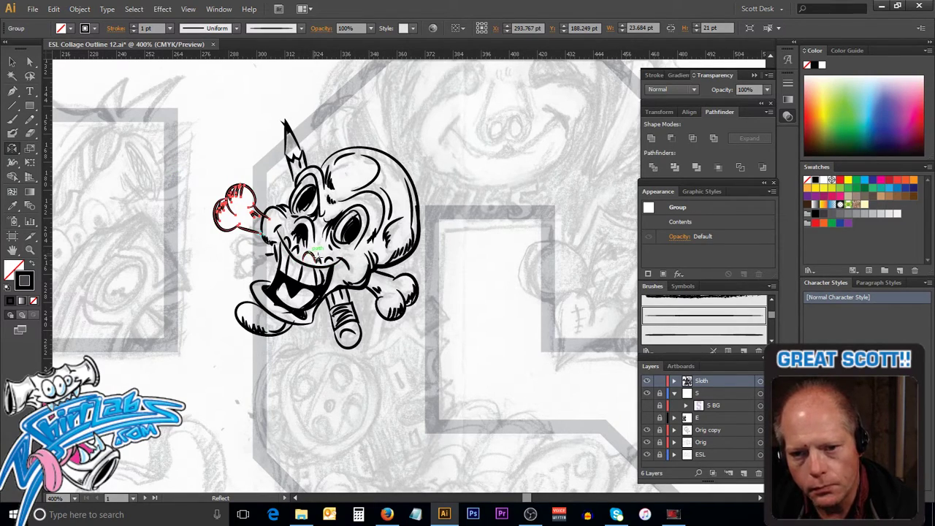
Step: Rotate both bone ends together slightly counterclockwise around the inner end of the bone near the jaw hinge
left_click(396, 282, "ctrl+shift")
key("ctrl+shift+a")
key("v")
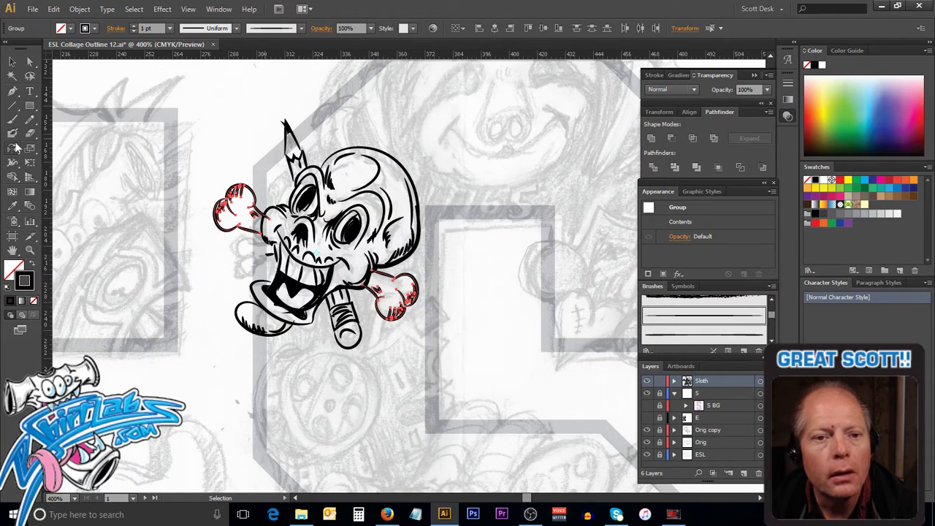
left_click(15, 148)
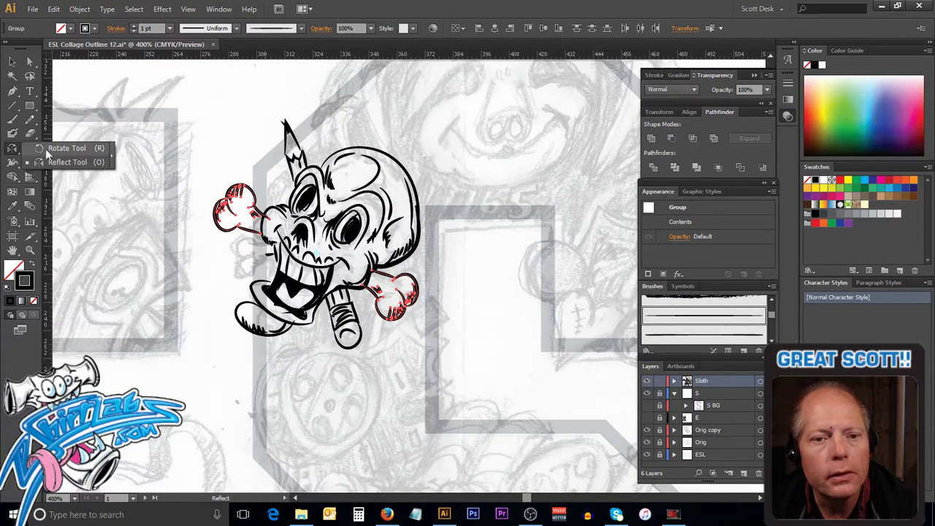
left_click(46, 148)
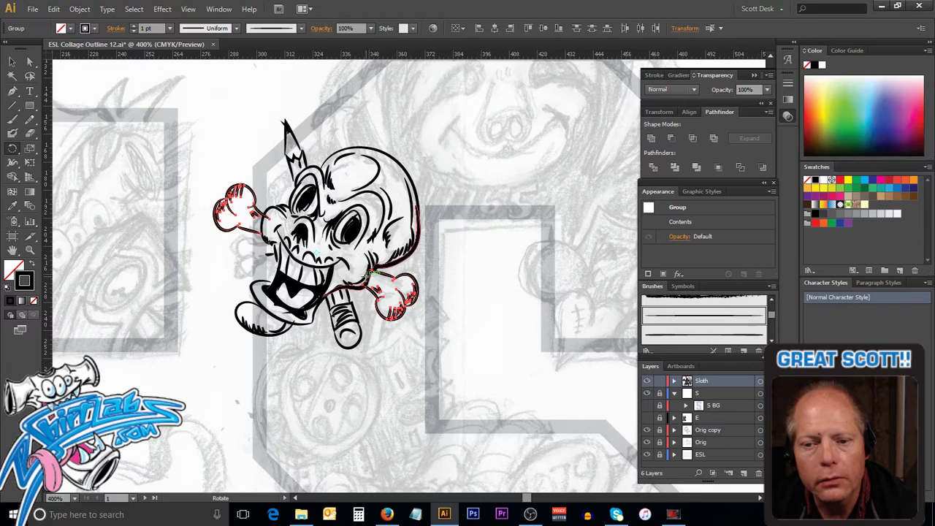
left_click_drag(138, 217, 121, 274)
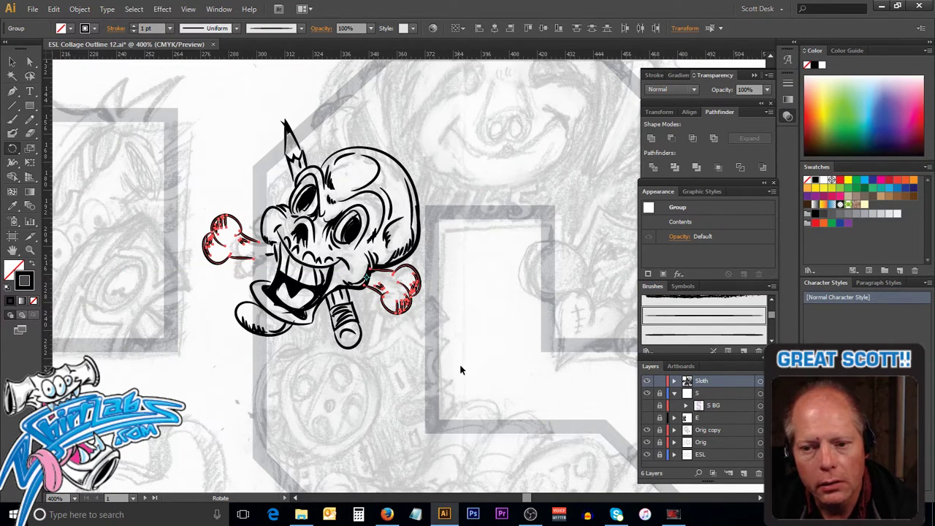
Step: Move the mirrored bone end inward so its shaft meets the skull's cheek, and deselect it
left_click(248, 280, "ctrl")
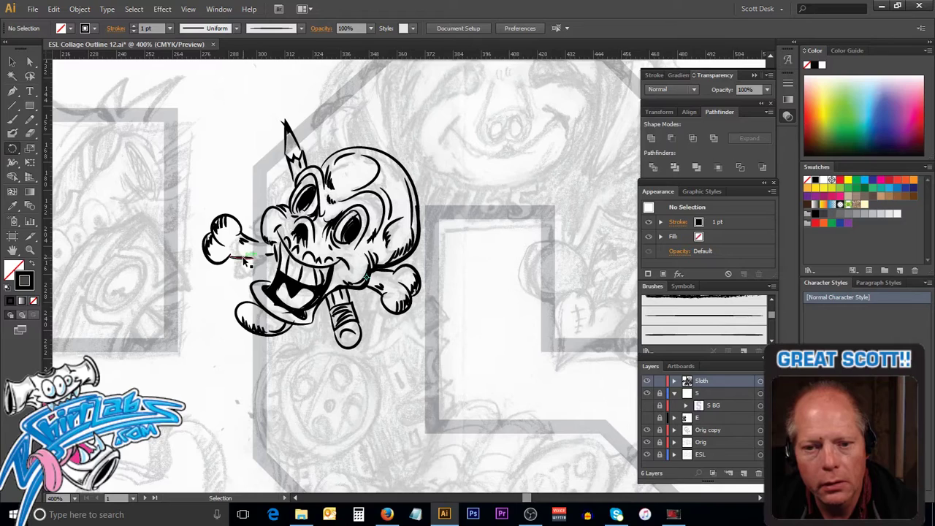
left_click_drag(239, 261, 261, 264)
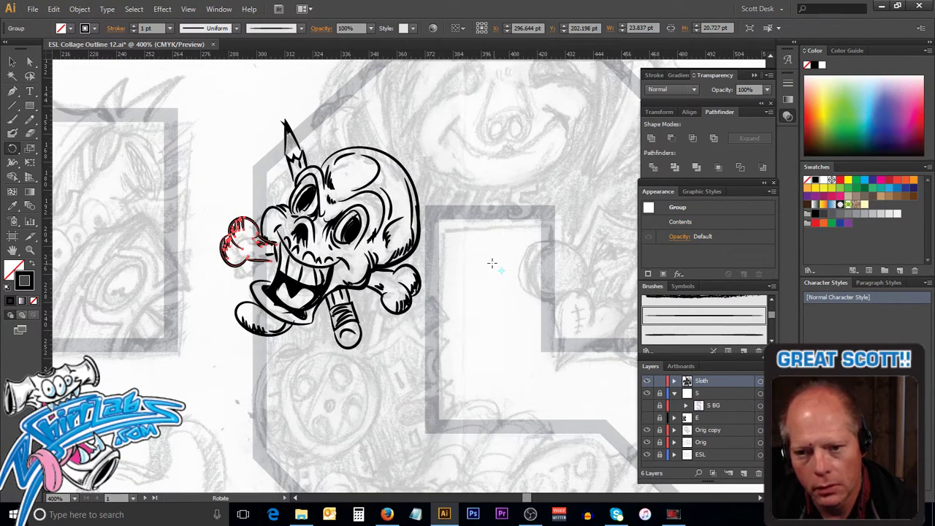
left_click(12, 61)
left_click(475, 270)
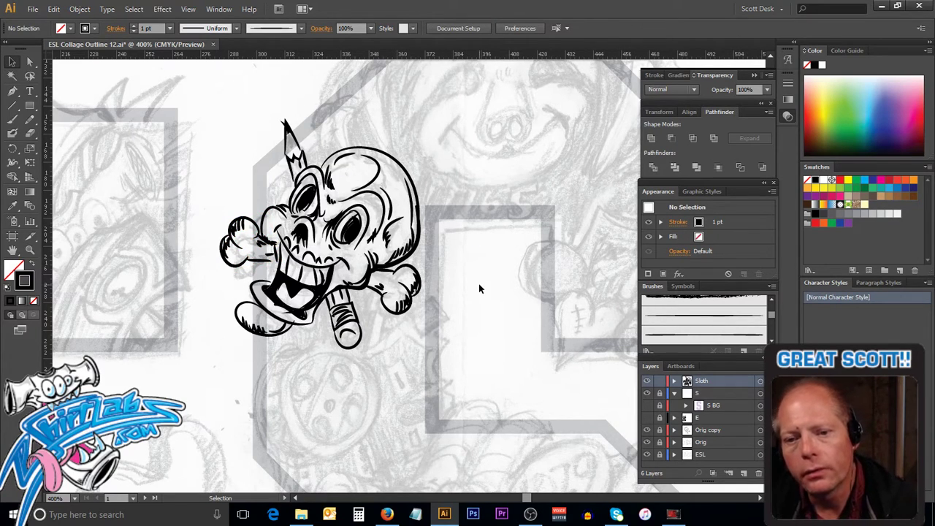
Step: Rename the layer that holds the finished skull artwork as Skull
key("z")
left_click(399, 264, "alt")
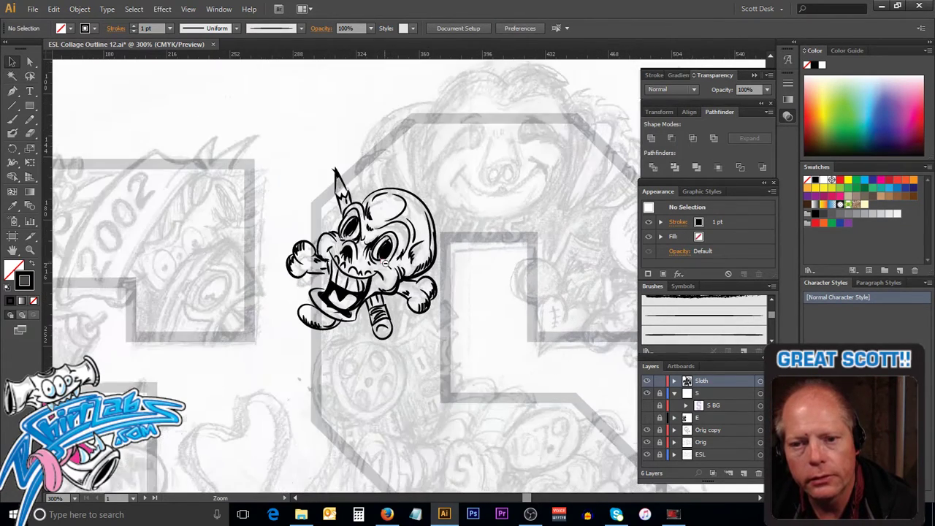
left_click(397, 264, "alt")
left_click_drag(397, 263, 314, 239)
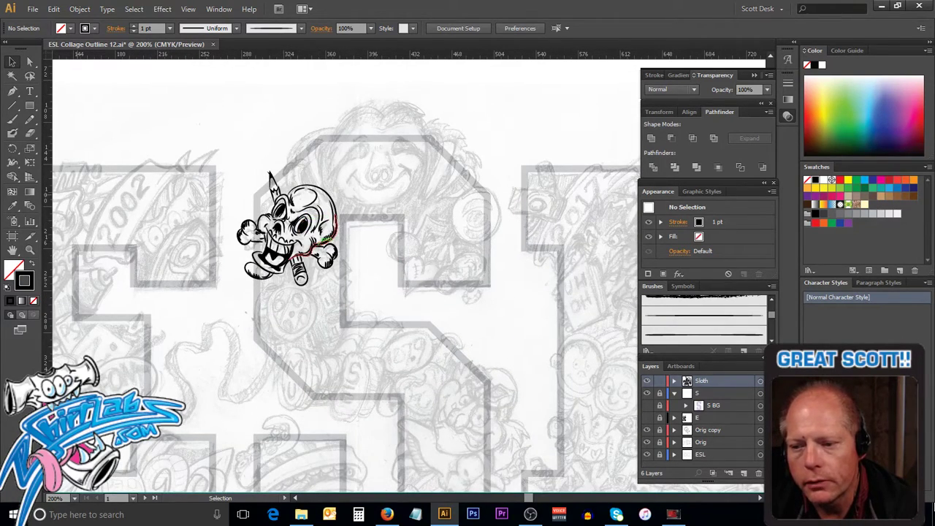
double_click(702, 382)
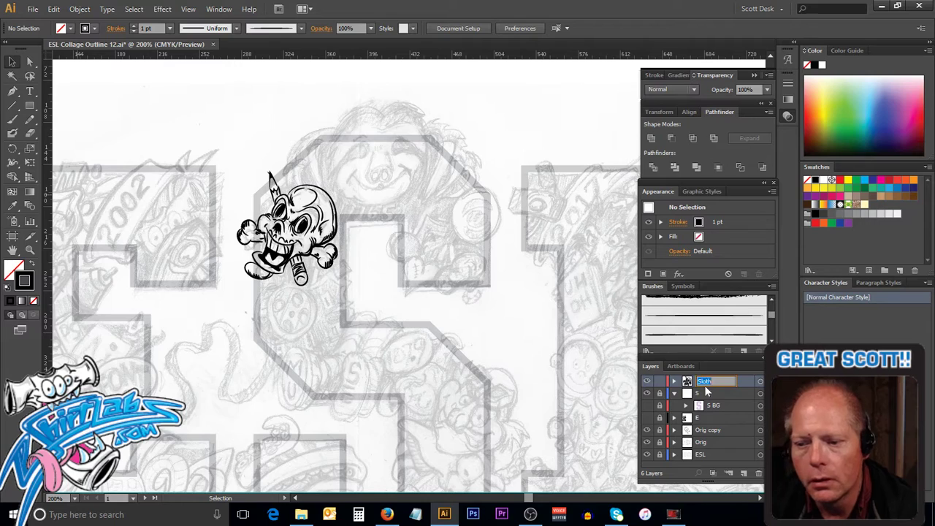
type("Skull")
key("Return")
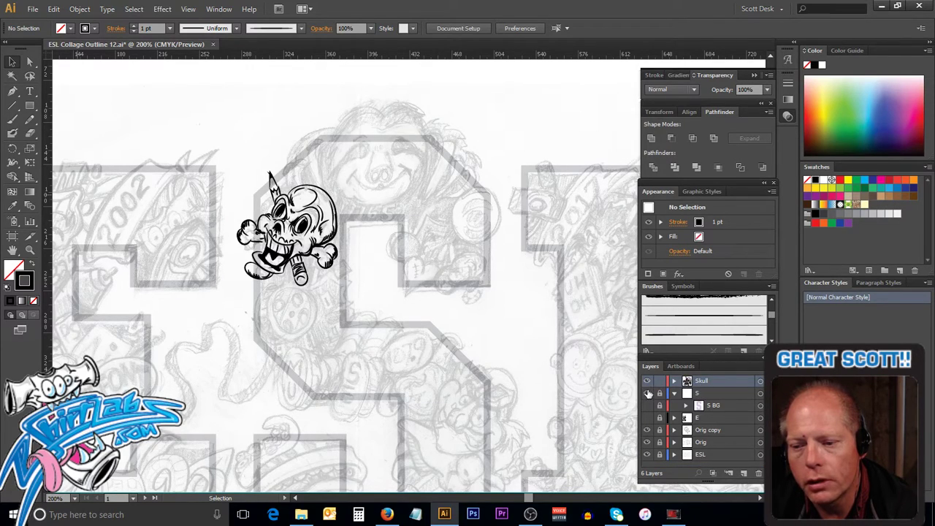
Step: Nest the Skull layer inside the S layer above S BG and hide it
left_click_drag(721, 383, 718, 398)
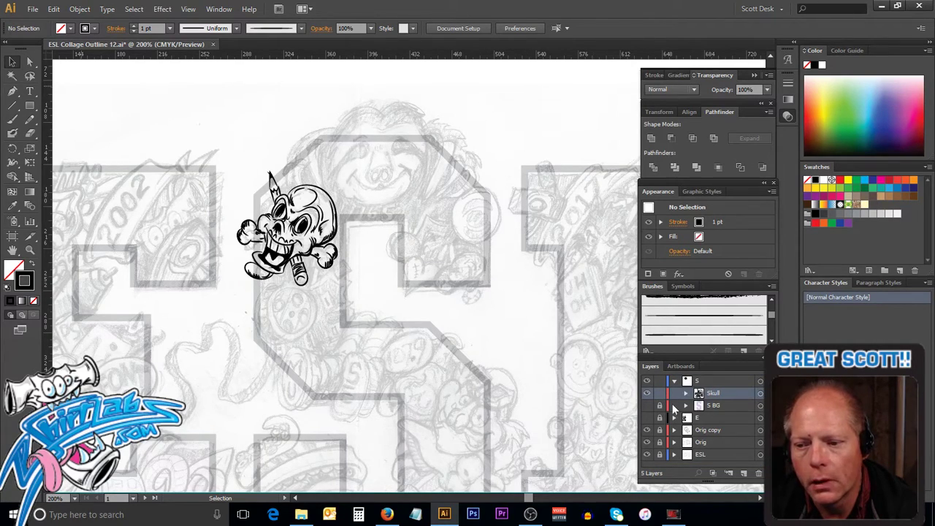
left_click(647, 393)
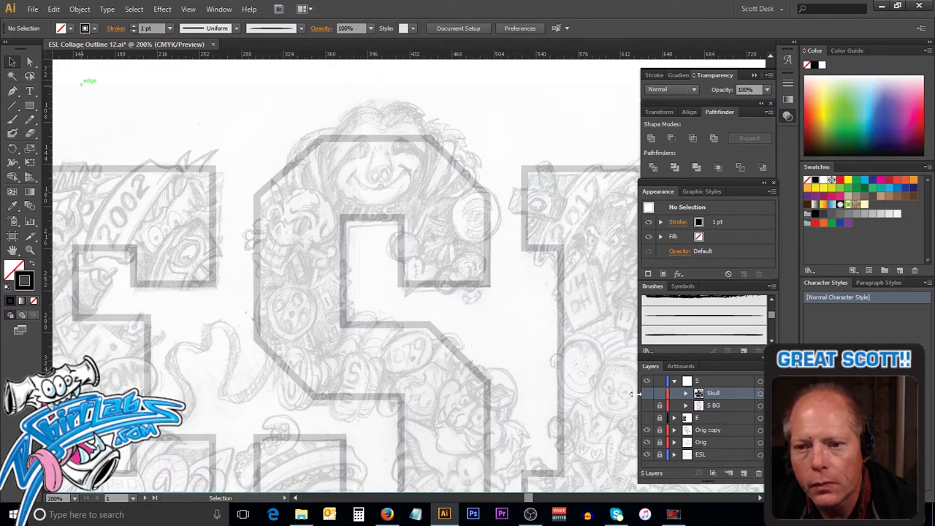
Step: Activate the Paintbrush tool for the sketched round shape on the S's upper arm and add a new sublayer above Skull
key("ctrl+space")
left_click_drag(446, 181, 522, 278)
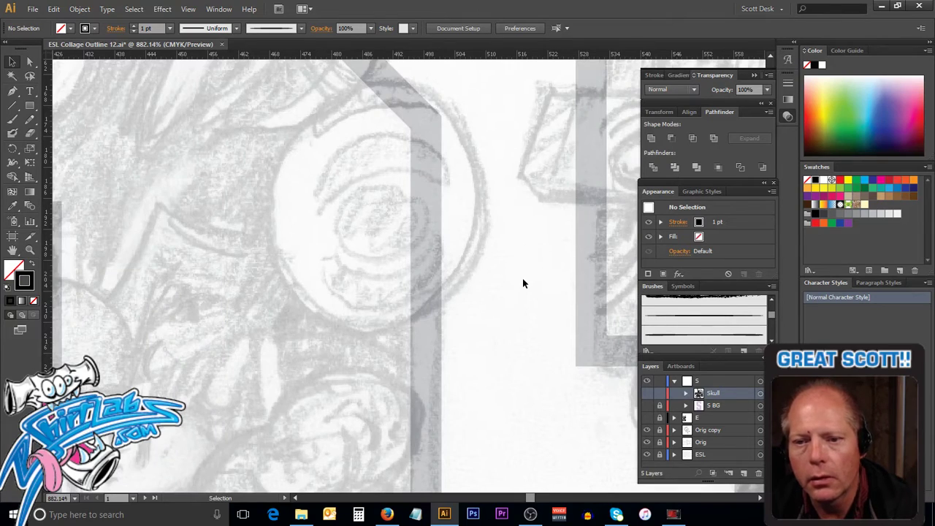
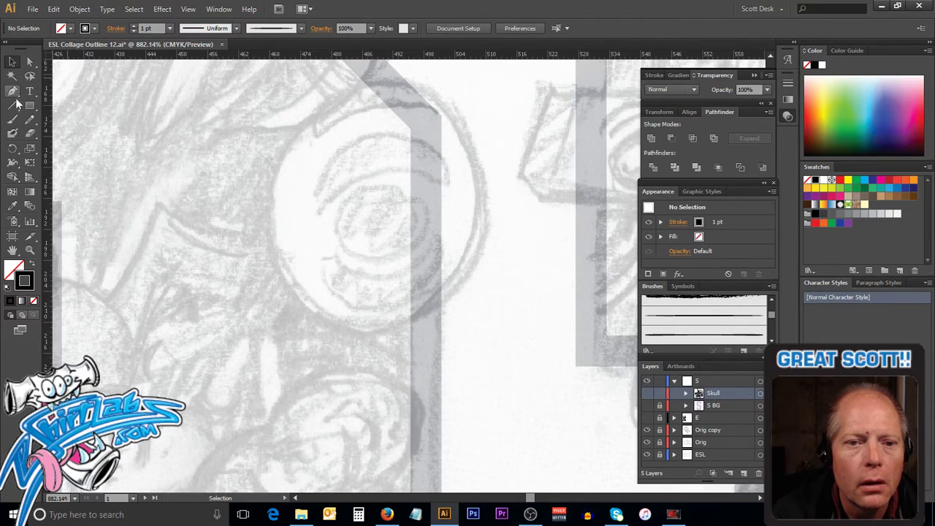
left_click(13, 121)
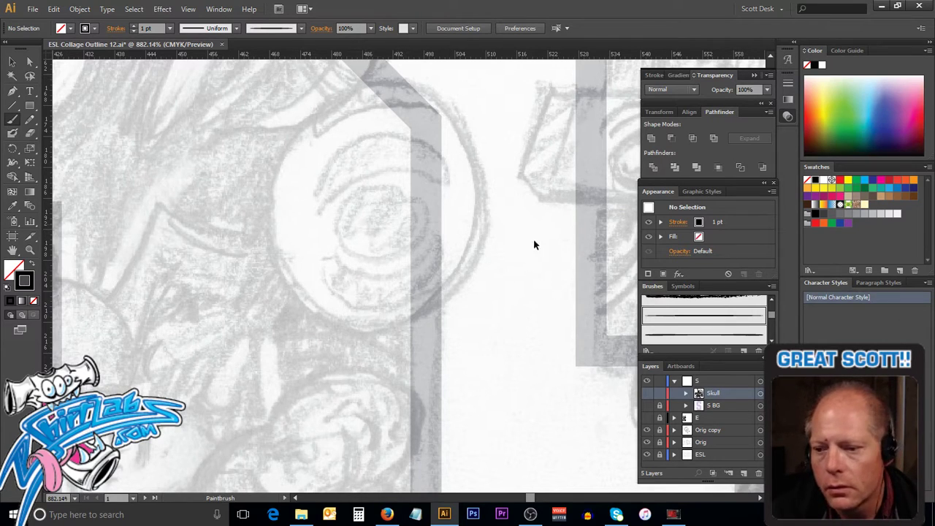
left_click(744, 473)
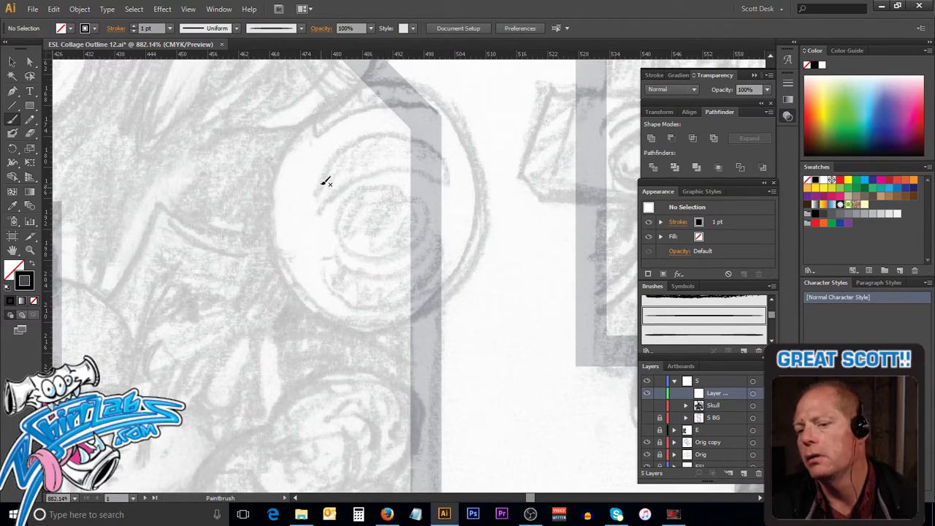
mouse_move(321, 198)
left_mouse_down()
mouse_move(325, 179)
mouse_move(367, 138)
mouse_move(413, 130)
mouse_move(444, 147)
mouse_move(446, 178)
mouse_move(395, 168)
mouse_move(357, 175)
mouse_move(329, 195)
left_mouse_up()
left_click_drag(446, 169, 449, 170)
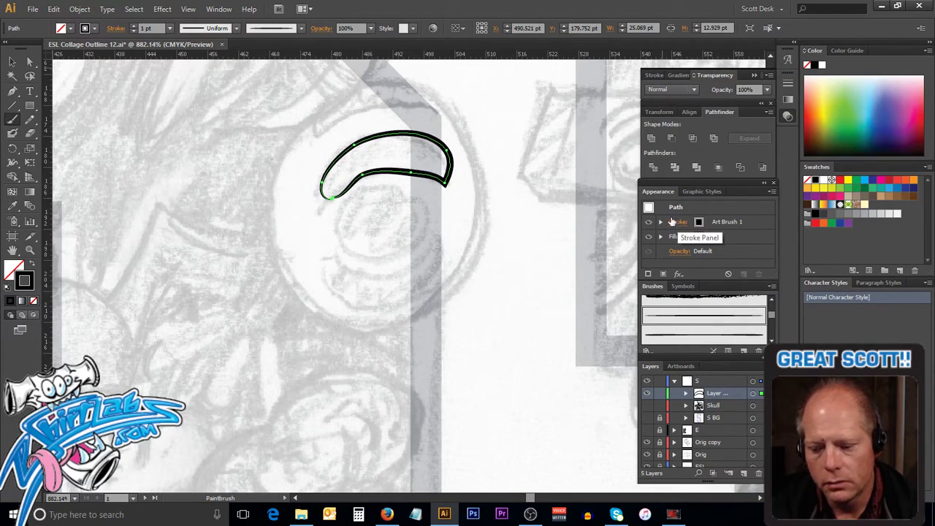
key("Delete")
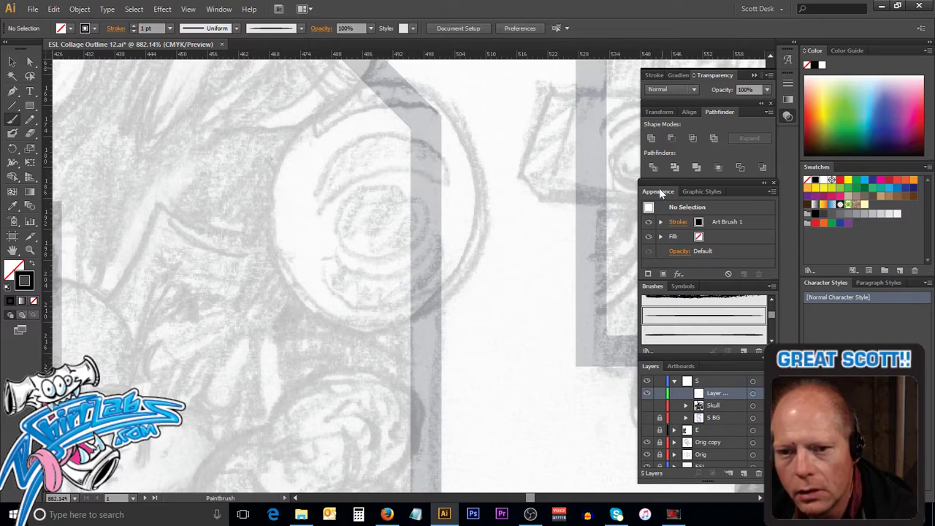
Step: Ink the upper and lower crescent shapes inside the sketched circle as closed black outlines, following the pencil lines
mouse_move(324, 208)
left_mouse_down()
mouse_move(370, 172)
mouse_move(407, 169)
mouse_move(447, 183)
mouse_move(450, 168)
mouse_move(441, 155)
mouse_move(404, 144)
mouse_move(325, 167)
left_mouse_up()
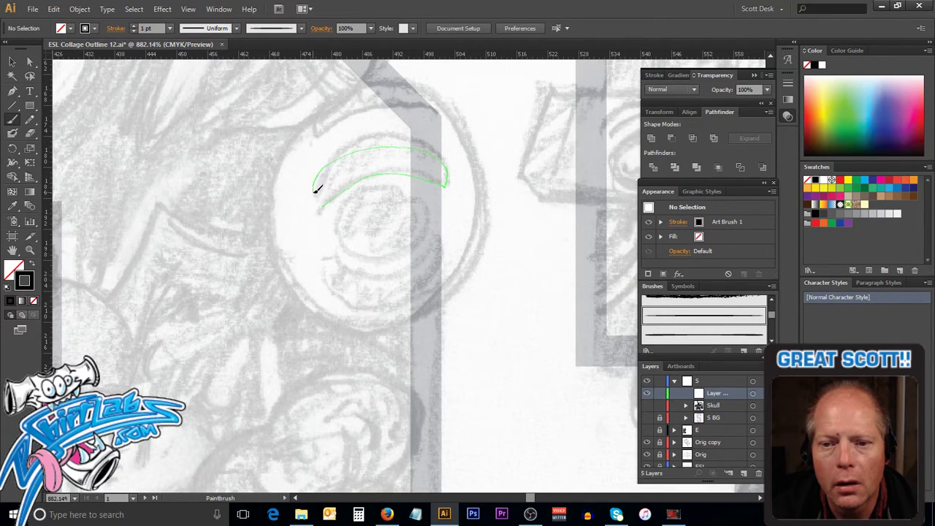
left_click_drag(319, 202, 328, 203)
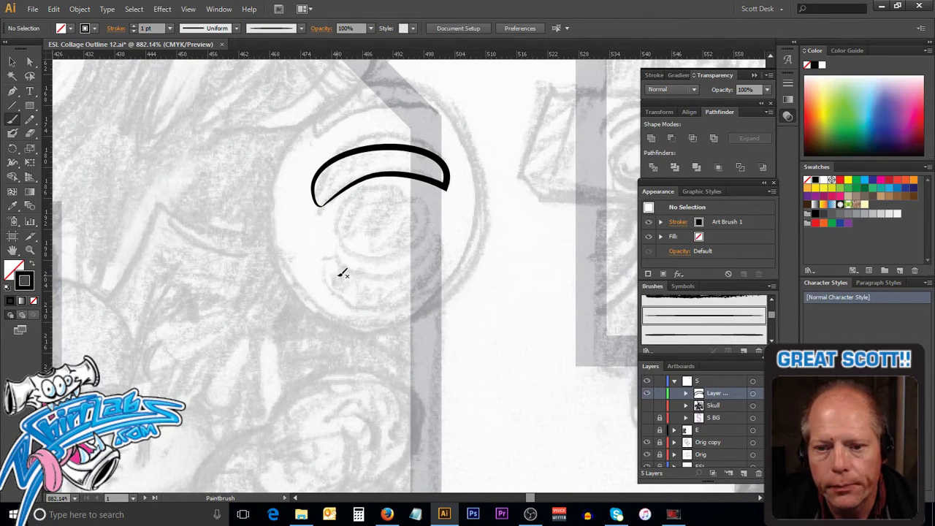
left_click_drag(324, 258, 350, 268)
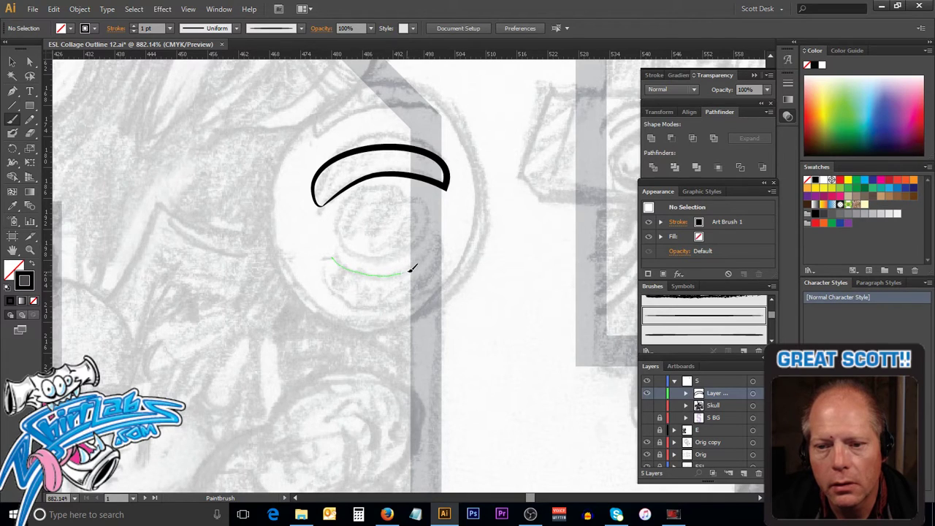
mouse_move(448, 249)
left_mouse_down()
mouse_move(439, 280)
mouse_move(376, 307)
mouse_move(353, 296)
mouse_move(329, 269)
mouse_move(332, 256)
left_mouse_up()
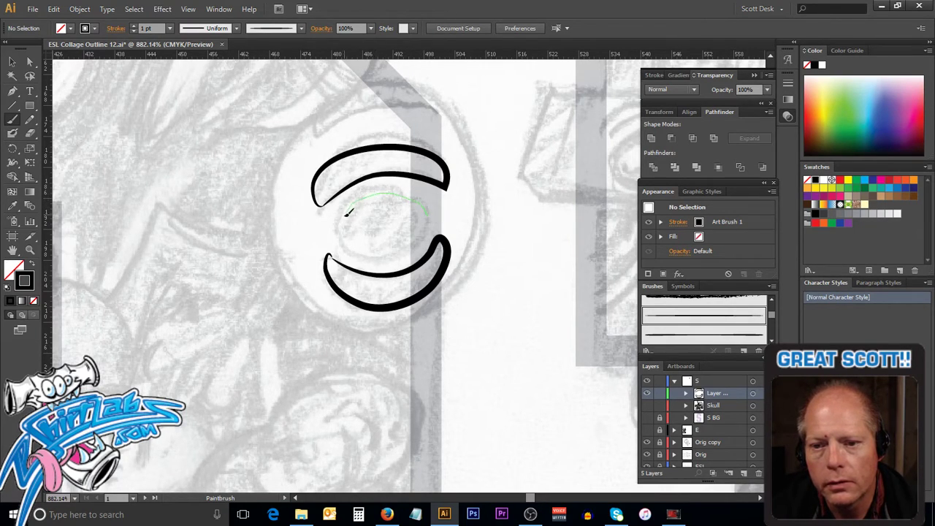
Step: Ink the small oval between the two crescents and hand-letter ESL inside it with black brush strokes
mouse_move(407, 251)
left_mouse_down()
mouse_move(431, 232)
mouse_move(426, 211)
left_mouse_up()
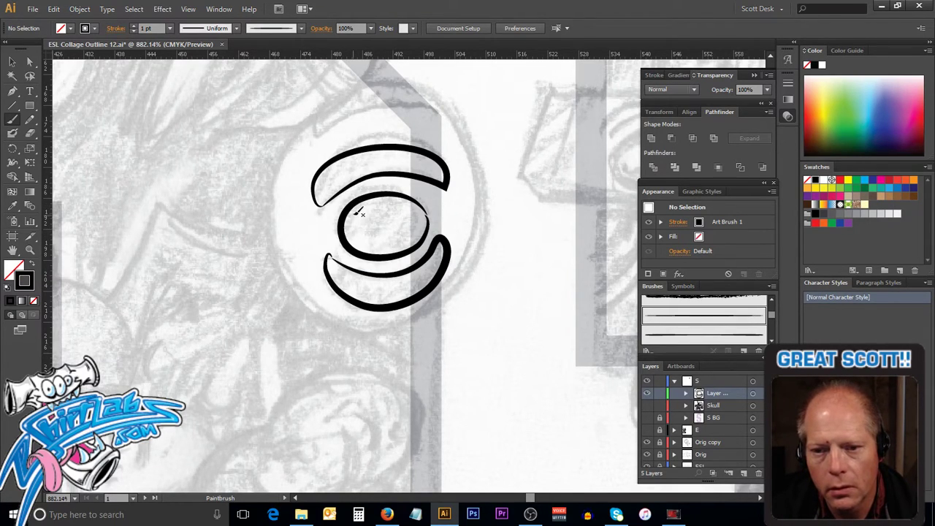
mouse_move(357, 217)
left_mouse_down()
mouse_move(360, 242)
mouse_move(362, 212)
left_mouse_up()
left_click_drag(357, 246, 370, 243)
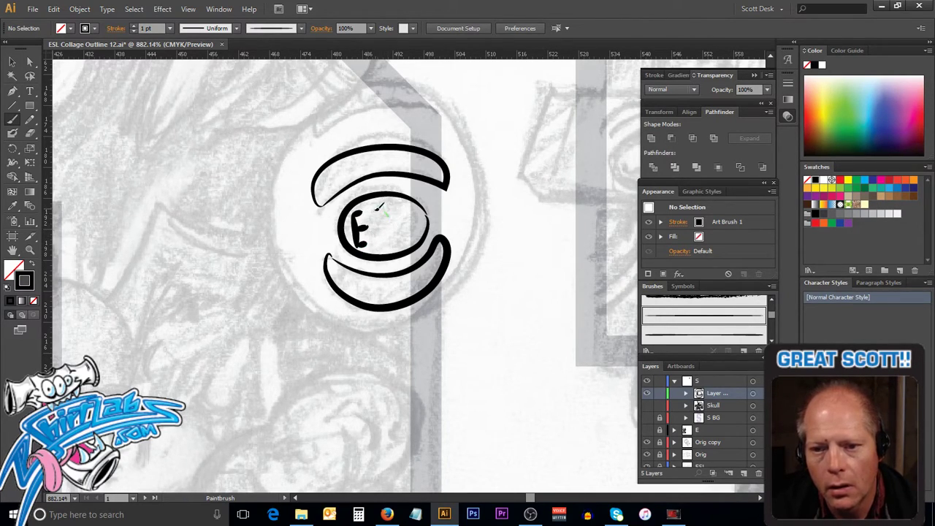
left_click_drag(379, 233, 368, 244)
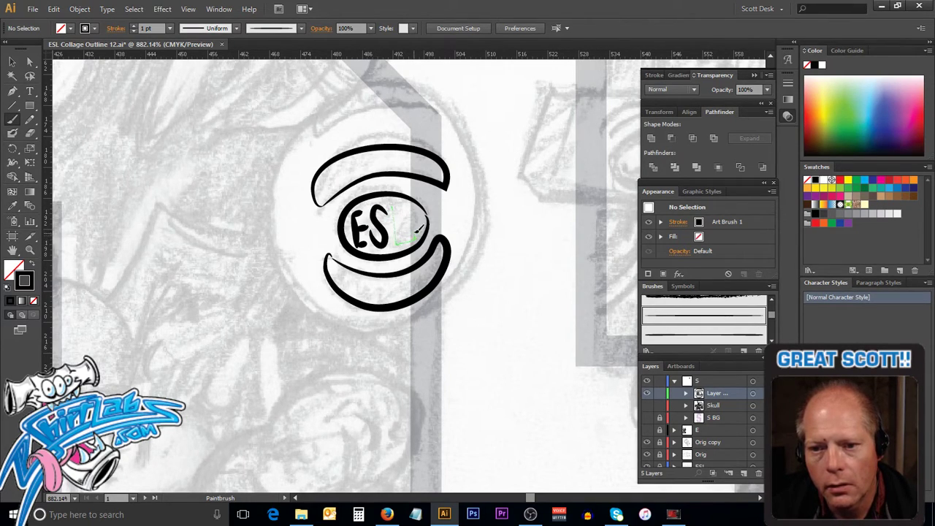
Step: Paint the letter L beside the hand-drawn E and S inside the small oval
left_click_drag(419, 231, 419, 234)
key("ctrl")
left_click(411, 239, "ctrl")
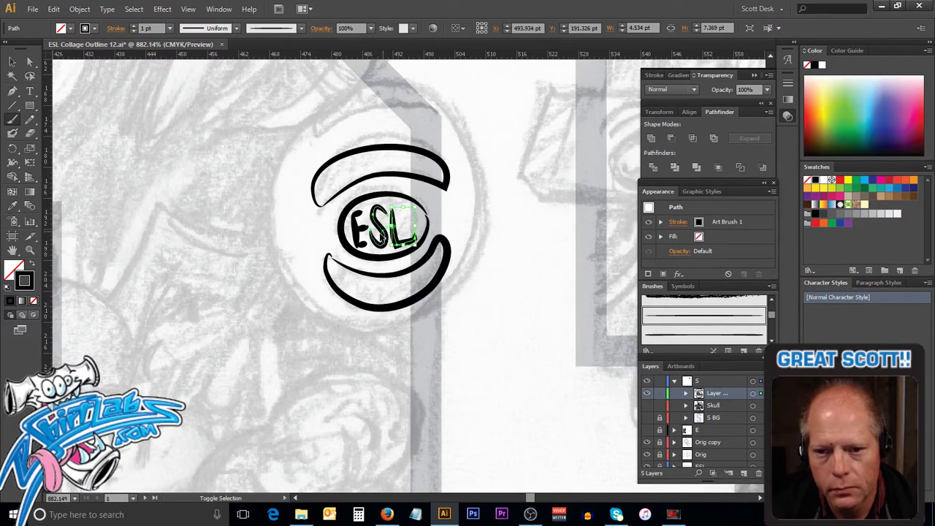
left_click(453, 183, "ctrl")
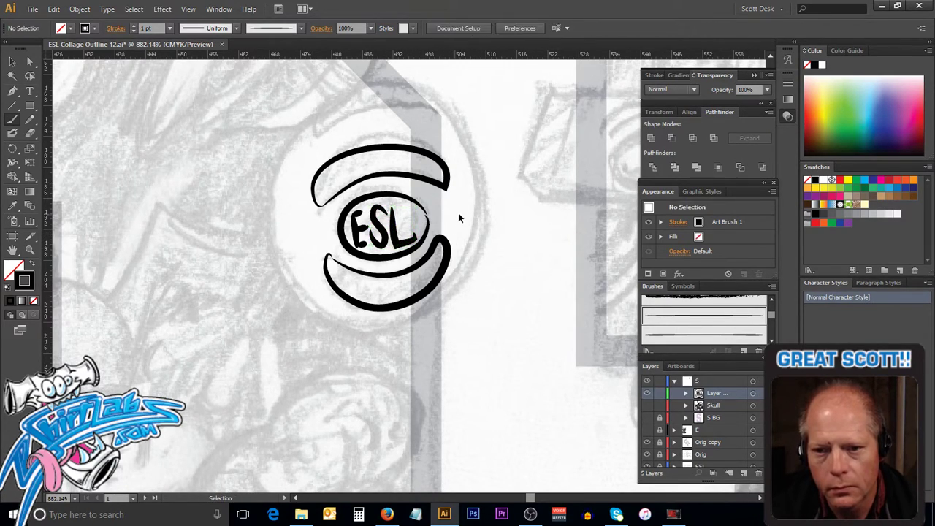
Step: Move the S and L together to the right, away from the E, inside the oval
left_click(393, 219, "ctrl")
left_click(383, 231, "ctrl+shift")
left_click_drag(403, 234, 415, 233)
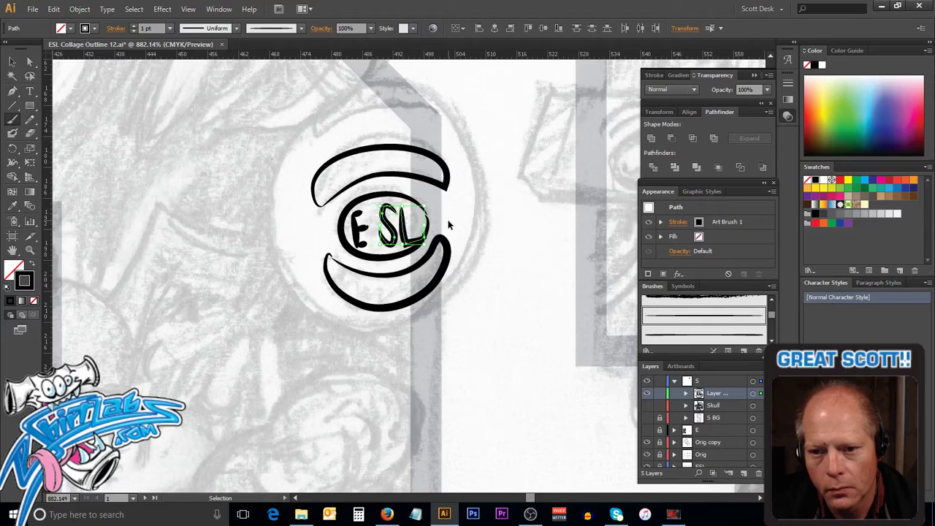
left_click(459, 216, "ctrl")
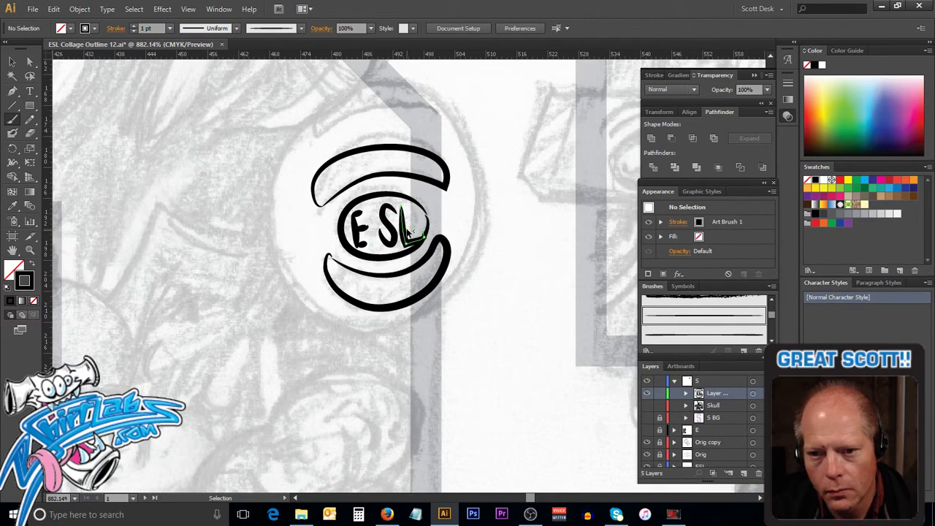
Step: Adjust the L and the S individually so the three letters are evenly spaced inside the oval
left_click(407, 231, "ctrl")
key("Delete")
key("v")
mouse_move(395, 234)
left_mouse_down()
mouse_move(387, 235)
mouse_move(428, 212)
left_mouse_up()
key("b")
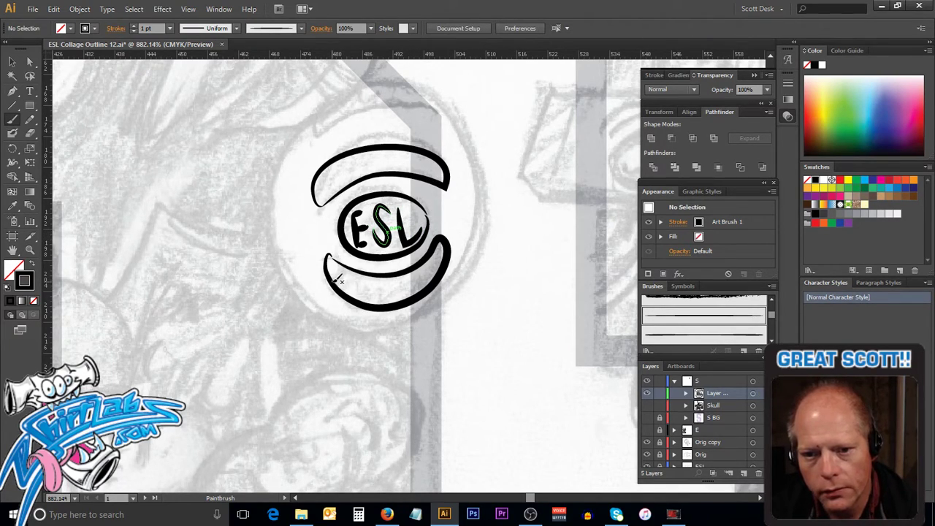
Step: Fill the lower crescent beneath the oval with cross-hatched brush strokes running in both diagonal directions
mouse_move(352, 272)
left_mouse_down()
mouse_move(369, 297)
mouse_move(384, 274)
mouse_move(391, 288)
mouse_move(380, 303)
mouse_move(403, 279)
mouse_move(382, 306)
left_mouse_up()
left_click_drag(413, 272, 392, 307)
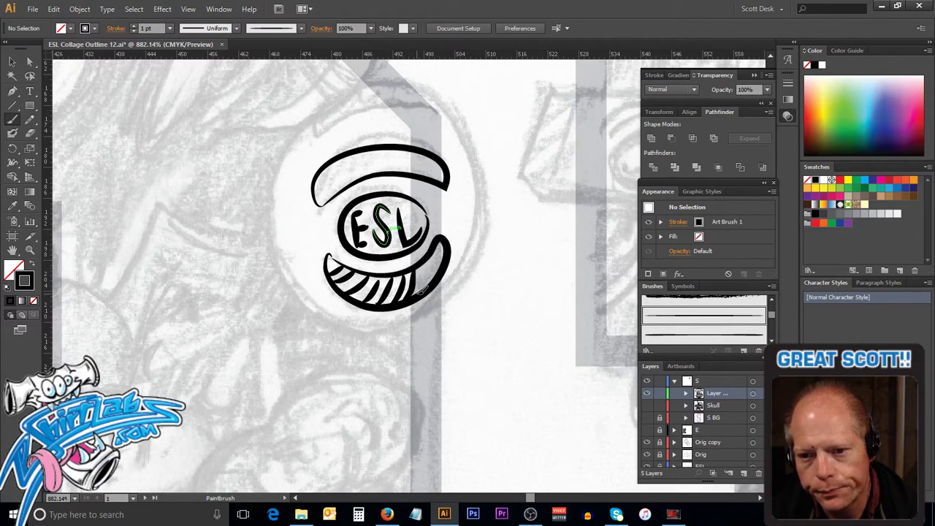
left_click_drag(439, 275, 450, 252)
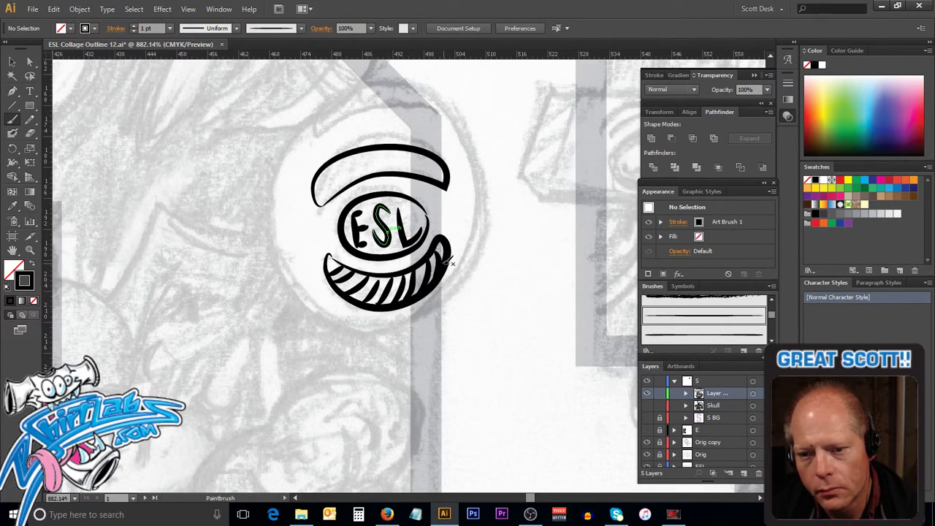
left_click_drag(334, 261, 364, 272)
mouse_move(360, 305)
left_mouse_down()
mouse_move(372, 278)
mouse_move(407, 294)
mouse_move(389, 275)
mouse_move(418, 292)
mouse_move(404, 272)
mouse_move(430, 282)
mouse_move(438, 263)
mouse_move(426, 256)
mouse_move(448, 250)
left_mouse_up()
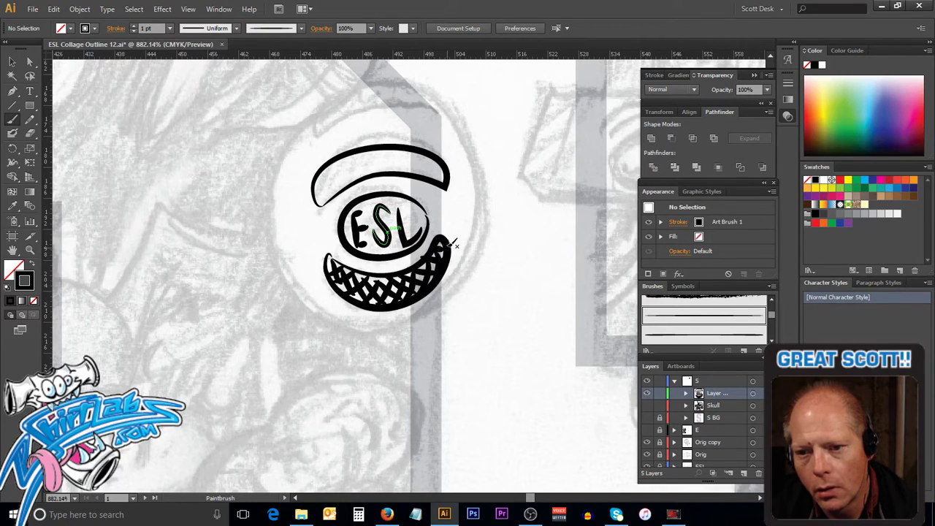
Step: Fill the upper crescent above the oval with cross-hatched brush strokes in both diagonal directions
left_click_drag(333, 162, 323, 205)
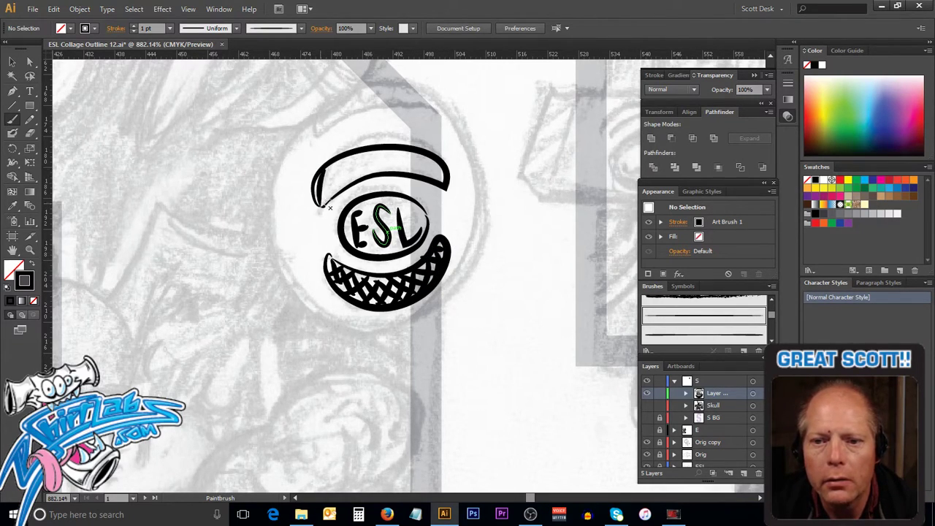
mouse_move(344, 162)
left_mouse_down()
mouse_move(328, 199)
mouse_move(338, 189)
left_mouse_up()
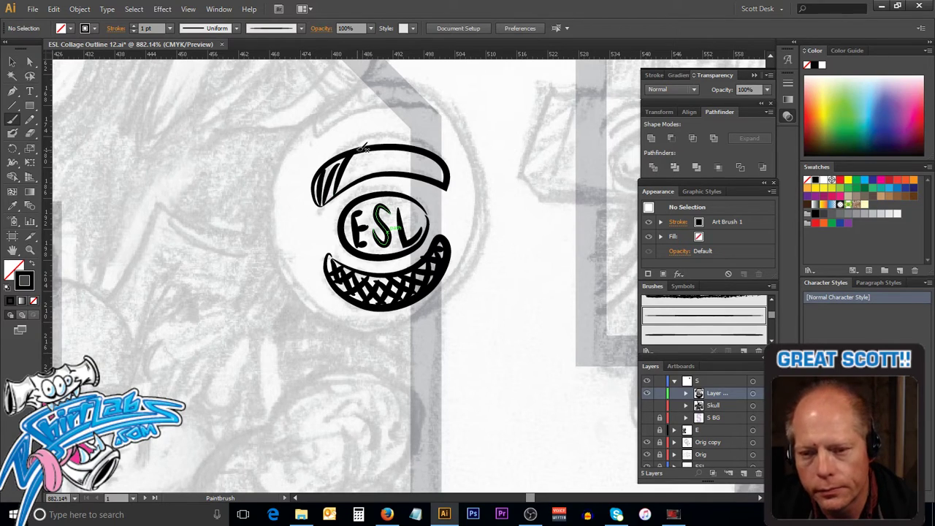
left_click_drag(361, 150, 345, 182)
mouse_move(374, 150)
left_mouse_down()
mouse_move(362, 177)
mouse_move(389, 150)
mouse_move(408, 151)
mouse_move(414, 175)
mouse_move(434, 183)
mouse_move(435, 156)
mouse_move(420, 150)
mouse_move(369, 174)
left_mouse_up()
mouse_move(326, 197)
left_mouse_down()
mouse_move(318, 176)
mouse_move(344, 192)
mouse_move(337, 166)
mouse_move(363, 176)
mouse_move(351, 155)
mouse_move(366, 172)
mouse_move(362, 148)
mouse_move(385, 170)
mouse_move(379, 150)
mouse_move(395, 170)
mouse_move(399, 145)
mouse_move(436, 167)
mouse_move(433, 154)
mouse_move(455, 180)
left_mouse_up()
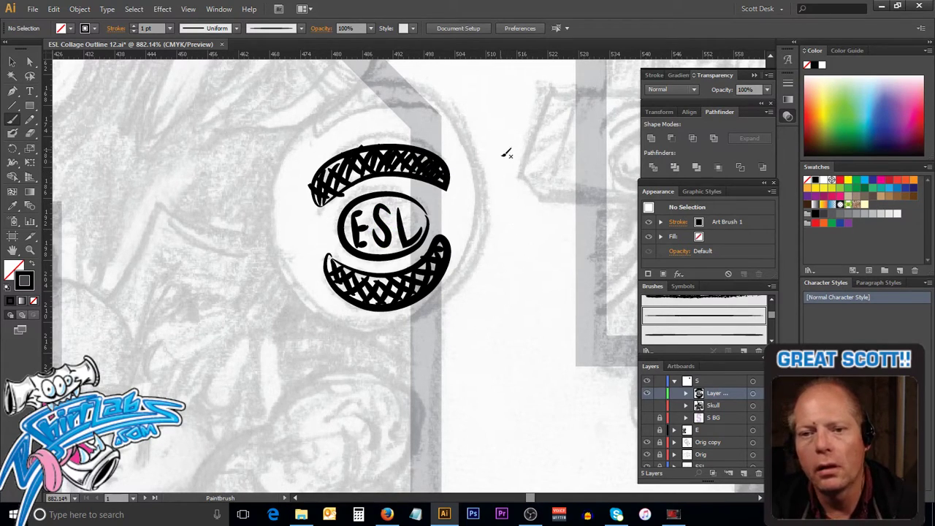
Step: Paint a large circle around the ESL oval and both crescents, following the sketched outline
key("v")
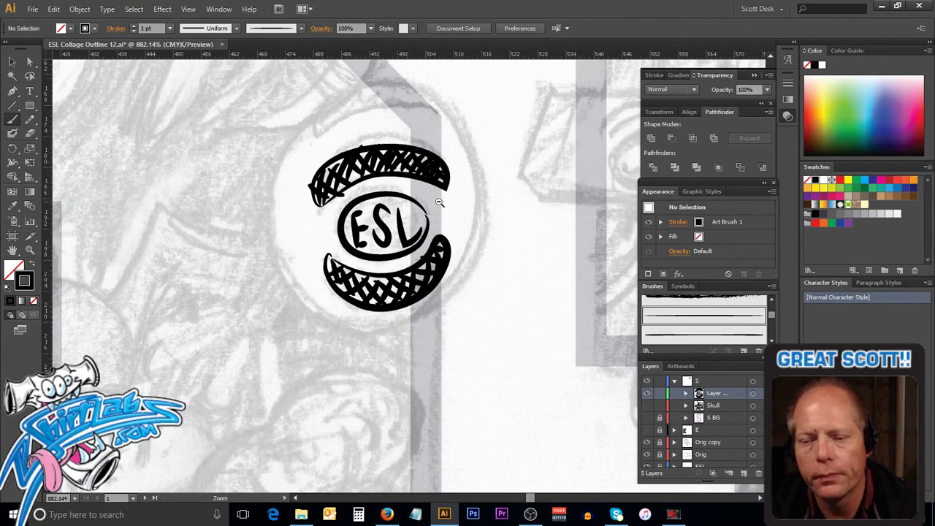
left_click(439, 203, "ctrl+alt")
left_click(431, 235, "ctrl+alt")
mouse_move(431, 236)
left_mouse_down()
mouse_move(485, 163)
mouse_move(495, 165)
left_mouse_up()
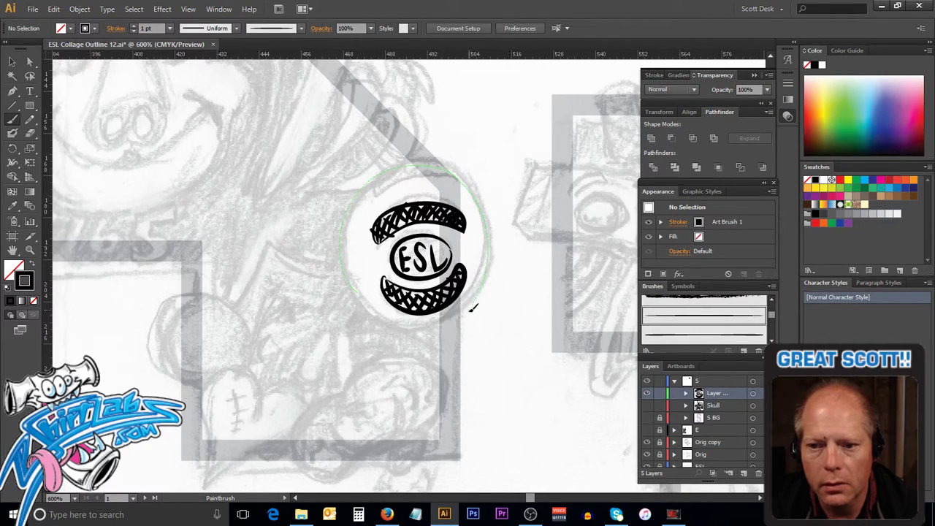
left_click_drag(361, 290, 363, 280)
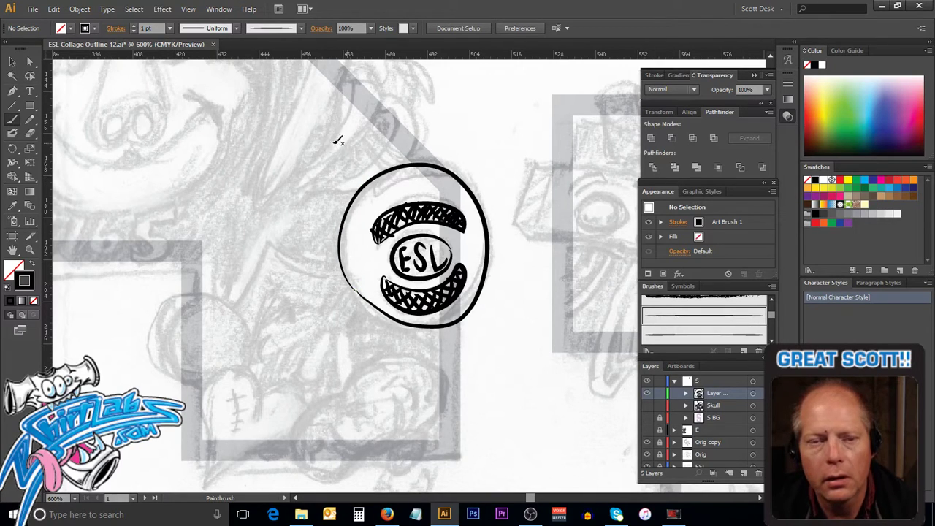
Step: Smooth the lower part of the large circle by adjusting its anchor points and curve directly
left_click(31, 62)
left_click(451, 330)
mouse_move(415, 331)
left_mouse_down()
mouse_move(418, 322)
mouse_move(388, 327)
mouse_move(363, 315)
mouse_move(361, 303)
left_mouse_up()
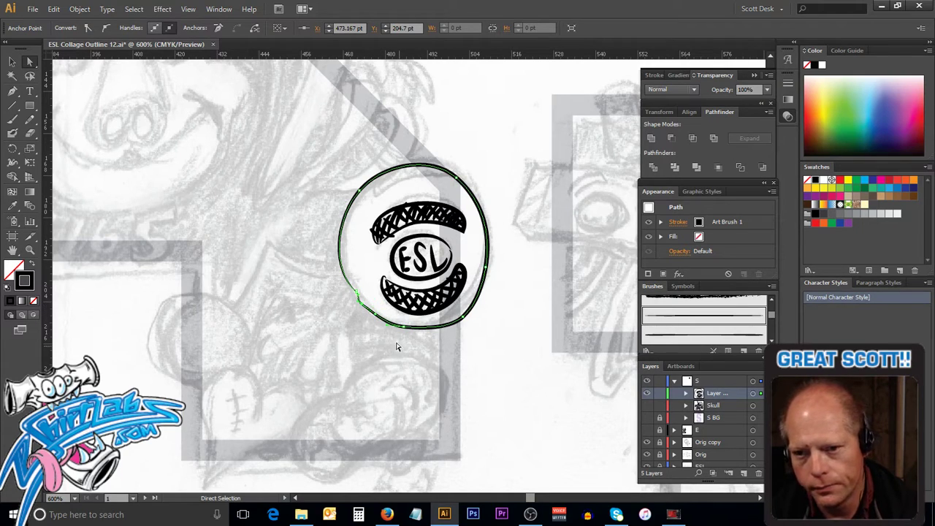
left_click_drag(465, 320, 463, 316)
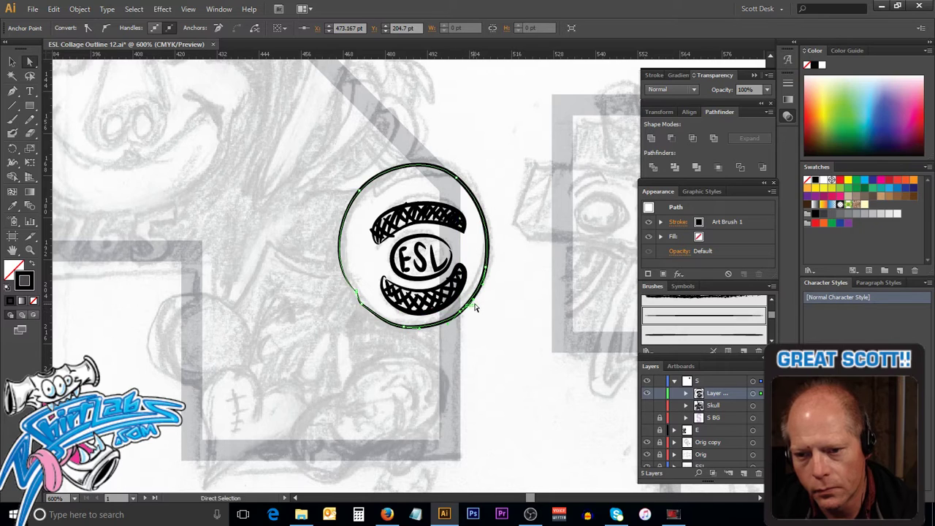
left_click(490, 310)
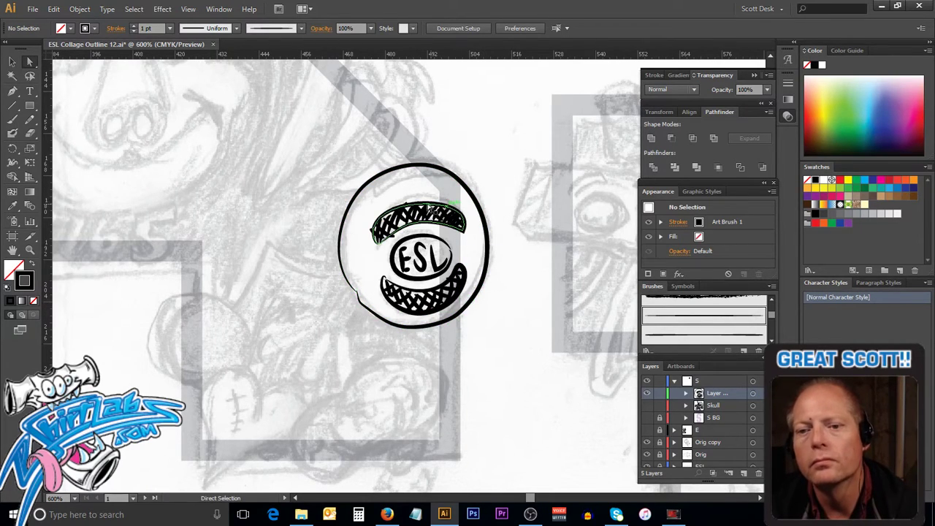
left_click_drag(322, 153, 499, 346)
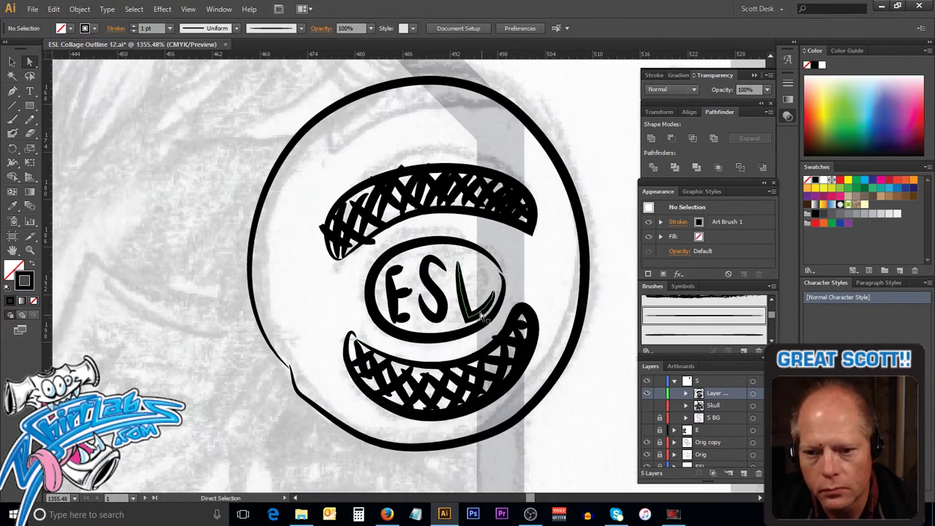
left_click(292, 370)
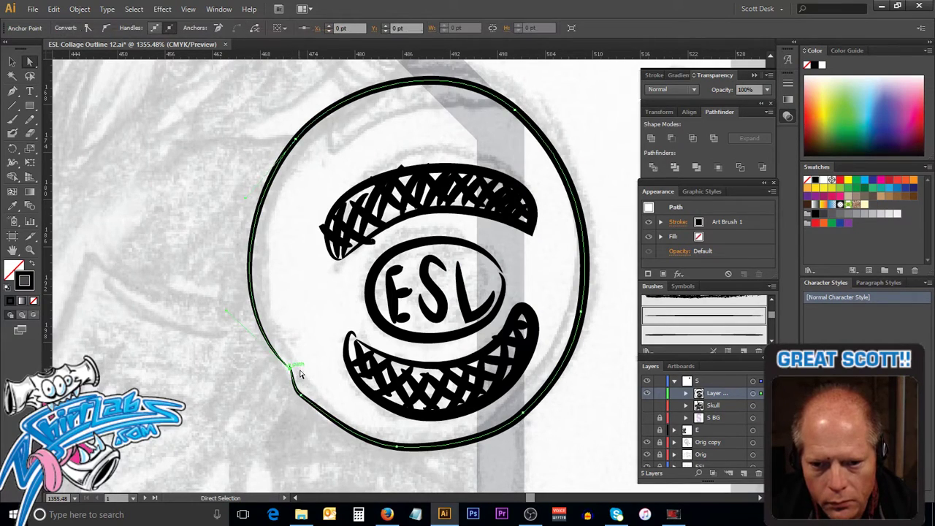
left_click(295, 377)
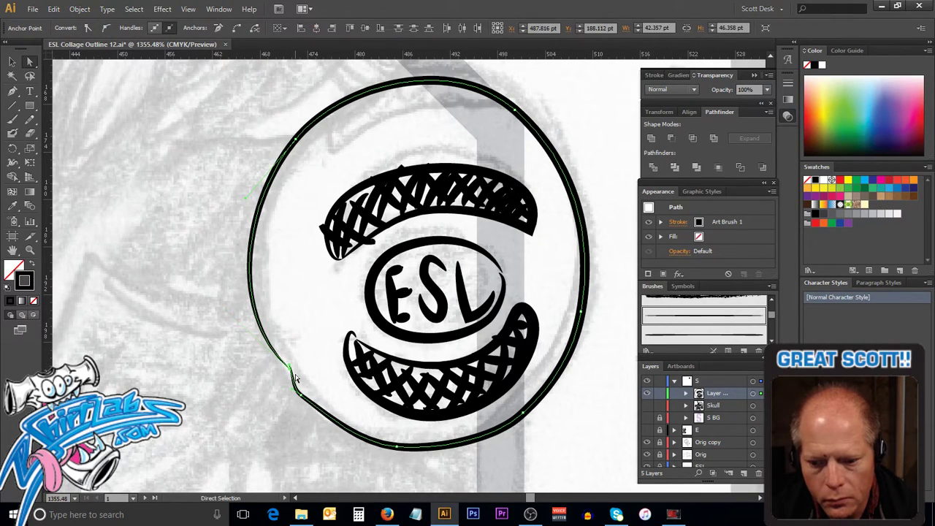
key("v")
key("a")
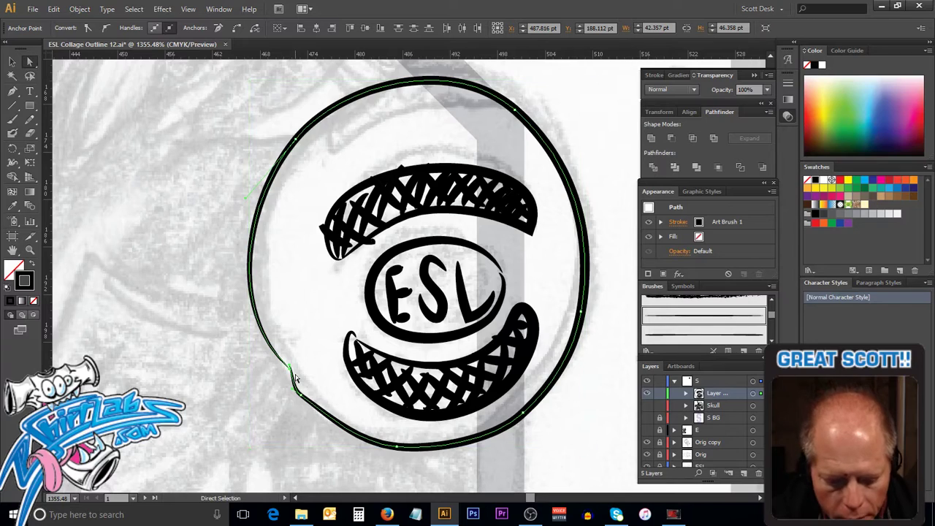
key("v")
key("ctrl+alt+j")
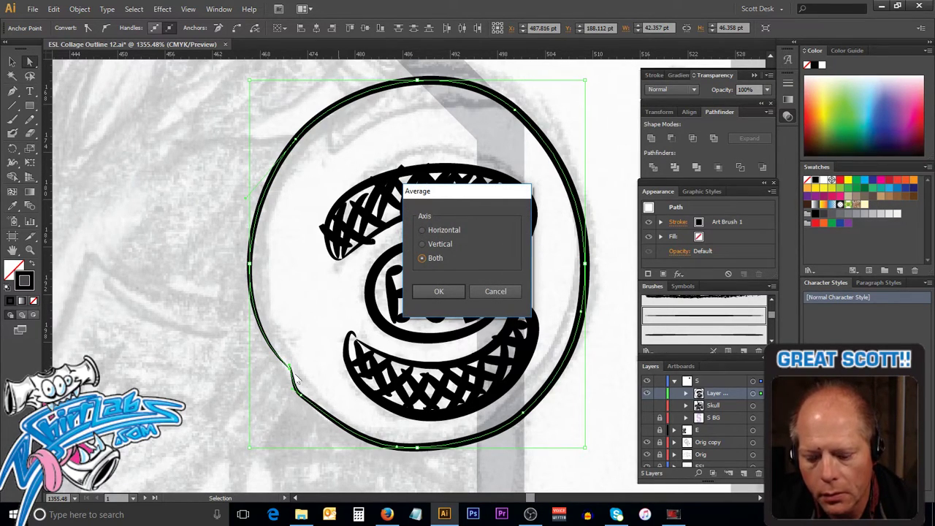
key("Escape")
key("a")
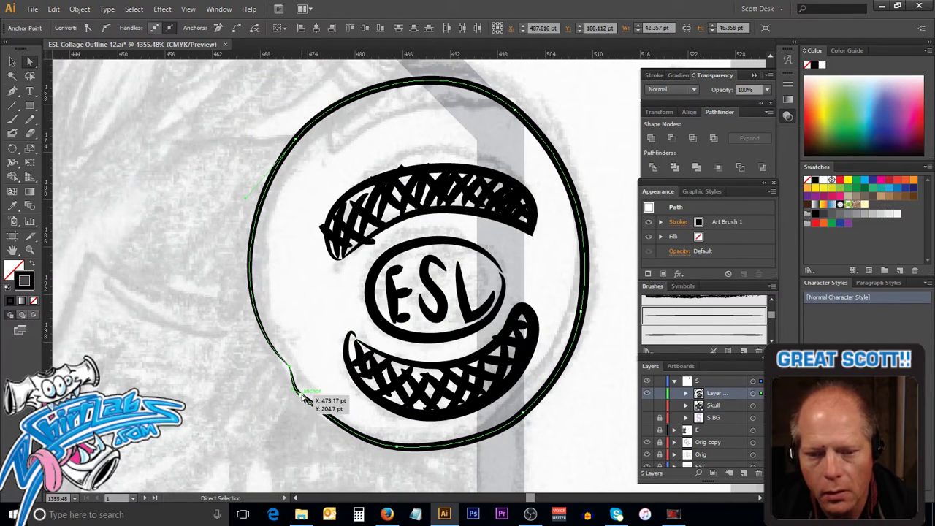
Step: Delete the anchor point just below the kink in the circle's lower left and pull the bottom anchor's handle outward to reshape the curve
left_click(12, 92)
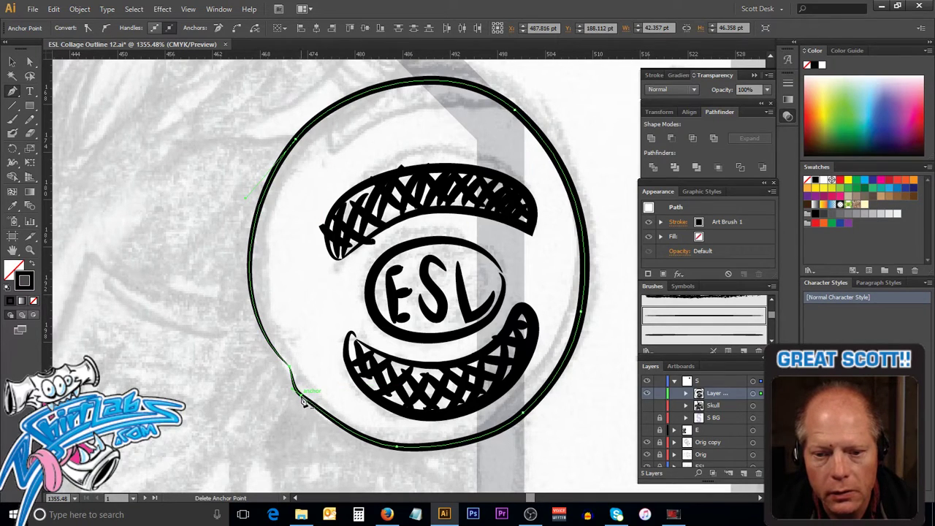
left_click(303, 401)
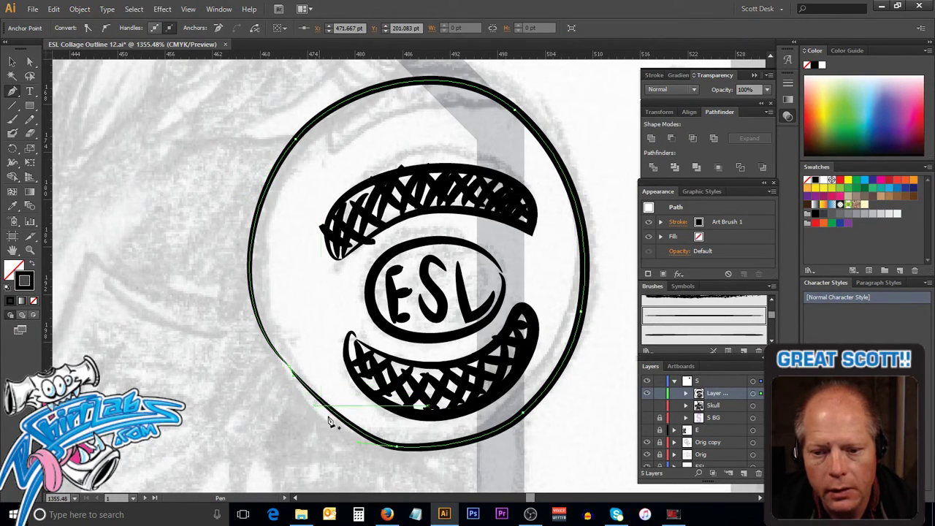
key("ctrl")
left_click_drag(359, 446, 296, 444)
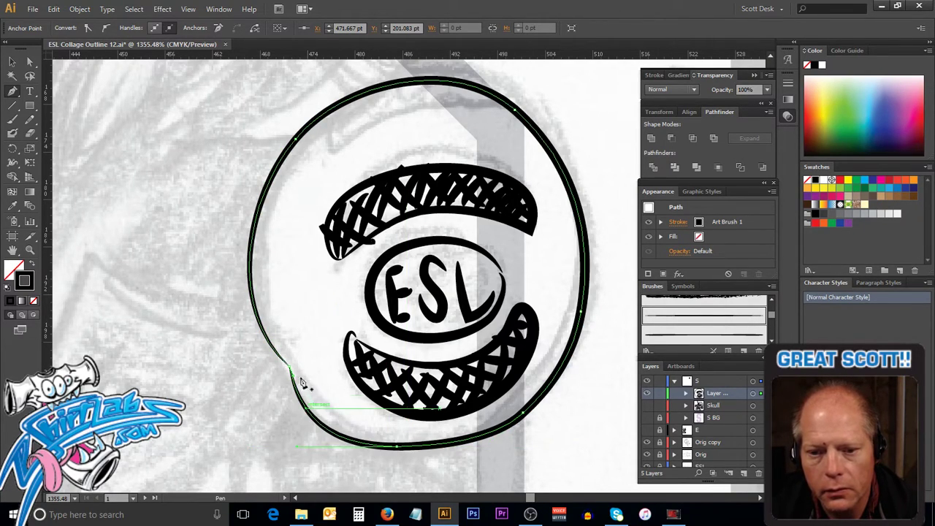
key("ctrl")
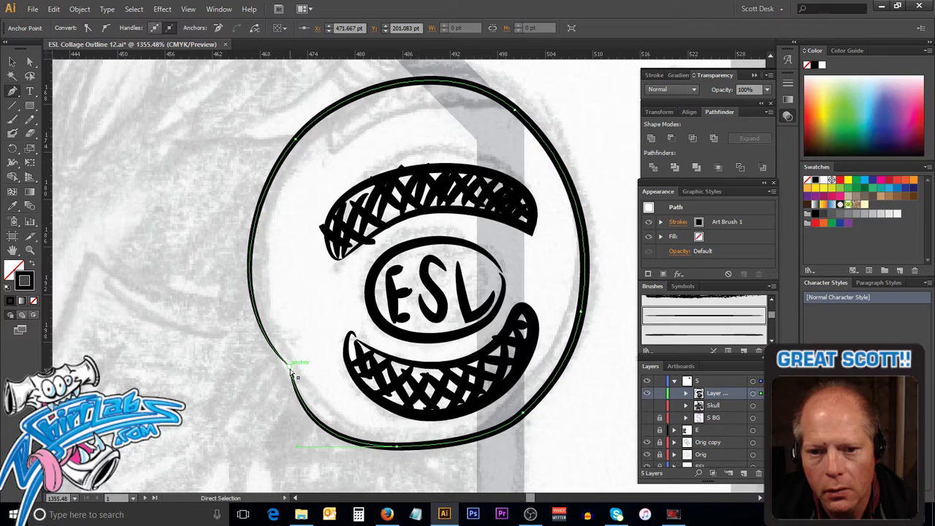
Step: Add an anchor point on the circle's left edge and delete the kinked lower-left section between it and the bottom anchor
left_click(250, 273)
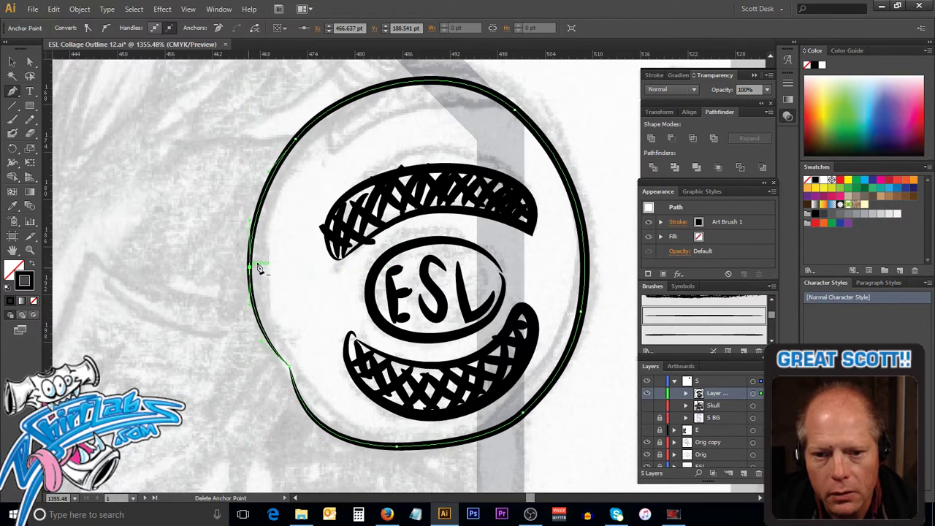
key("ctrl")
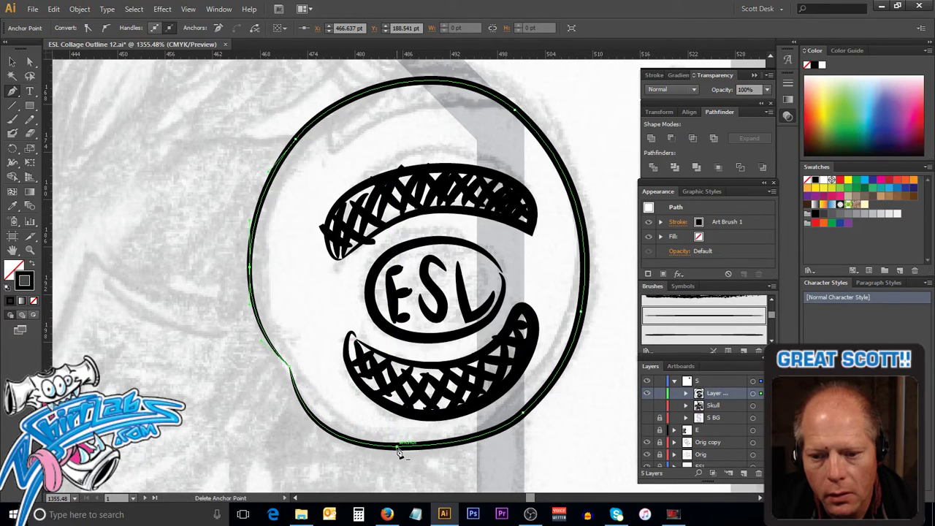
left_click(29, 65)
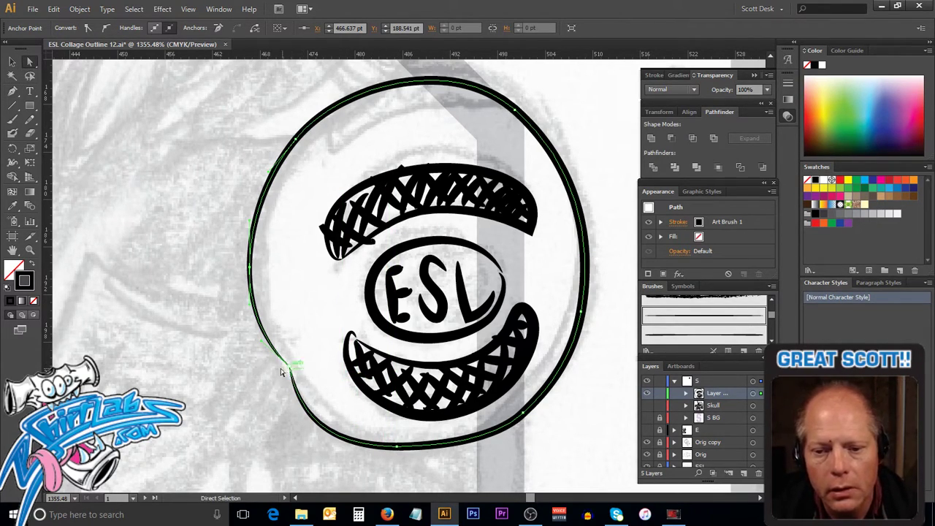
left_click(298, 392)
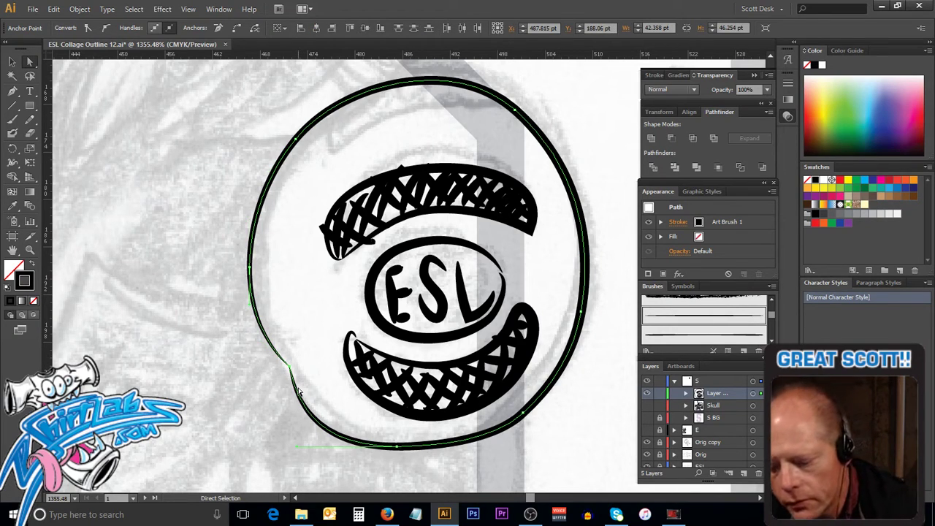
key("Delete")
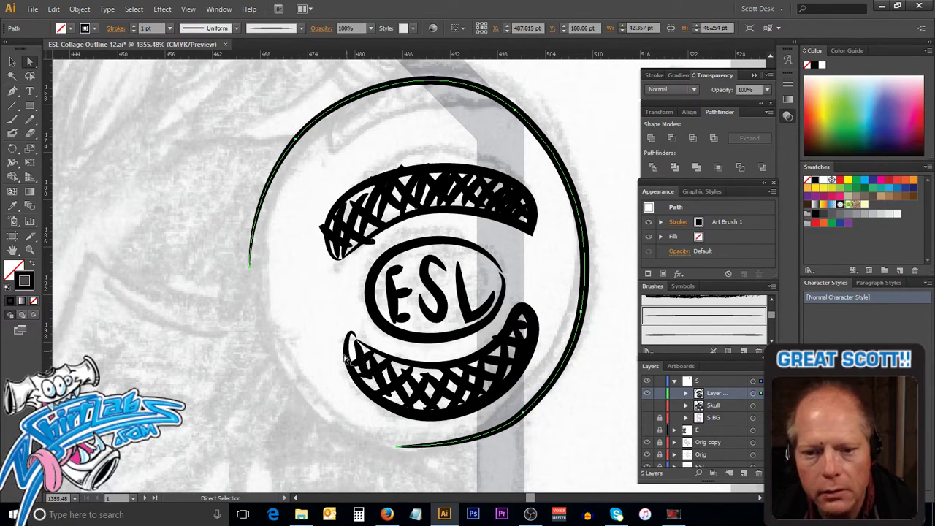
Step: Close the large circle's lower-left gap with a smooth Pen tool curve between its left and bottom endpoints
left_click(12, 92)
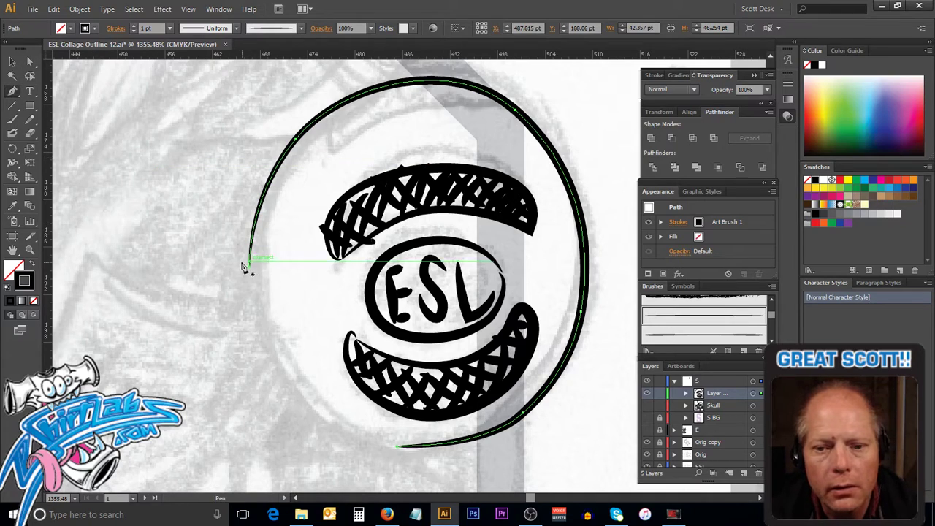
left_click(249, 266)
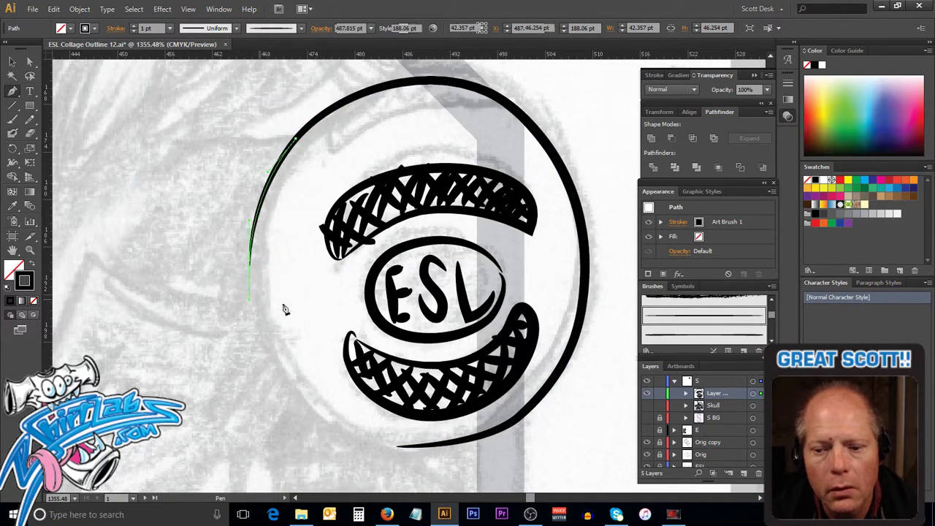
left_click_drag(400, 451, 512, 461)
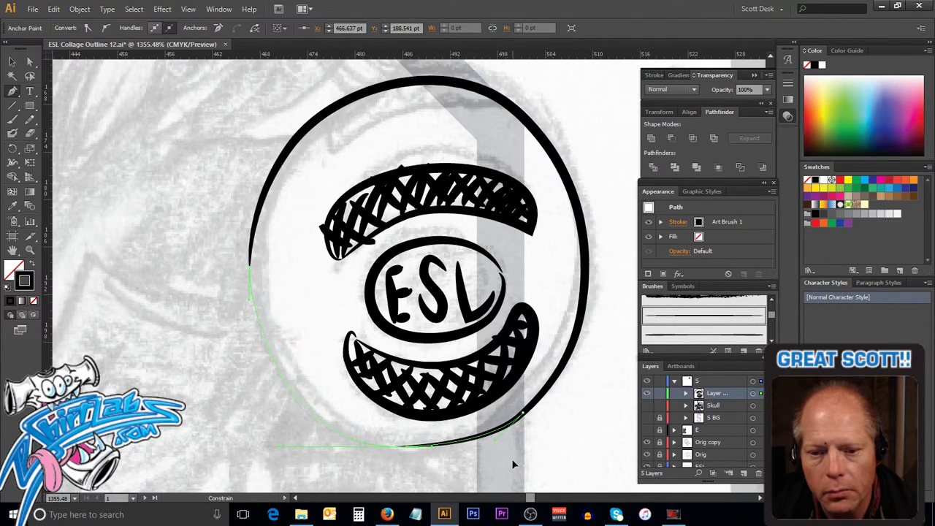
left_click_drag(509, 462, 519, 460)
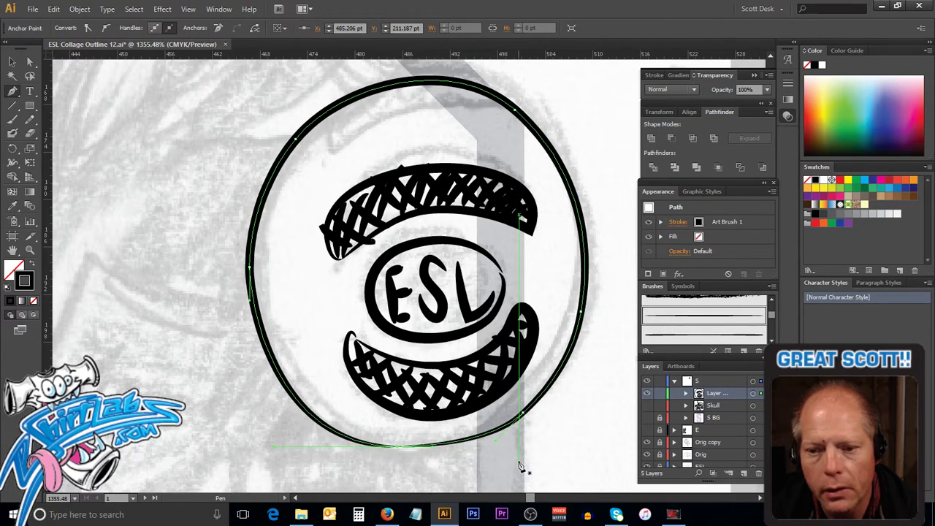
left_click(222, 195, "ctrl")
left_click(484, 277, "ctrl+alt")
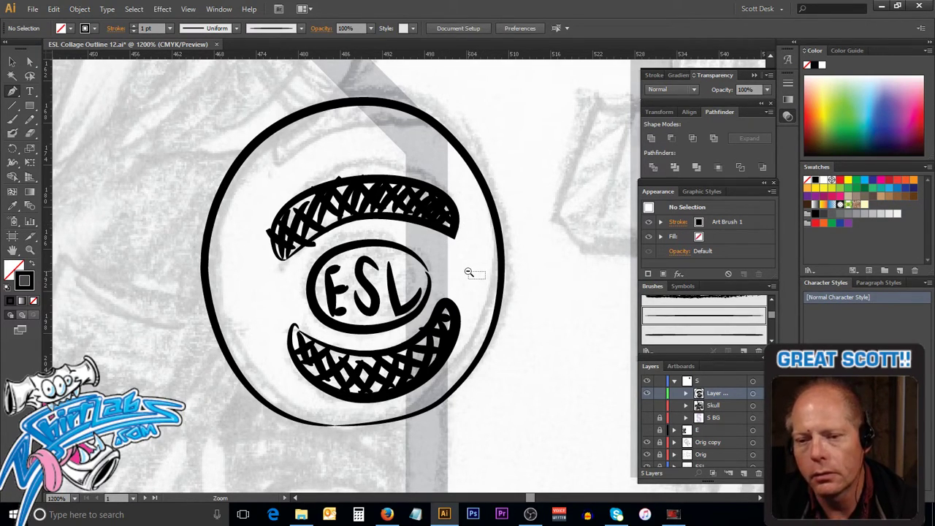
Step: Delete the stray path beside the ESL oval and check for leftover paths in Outline view
left_click_drag(469, 273, 365, 265)
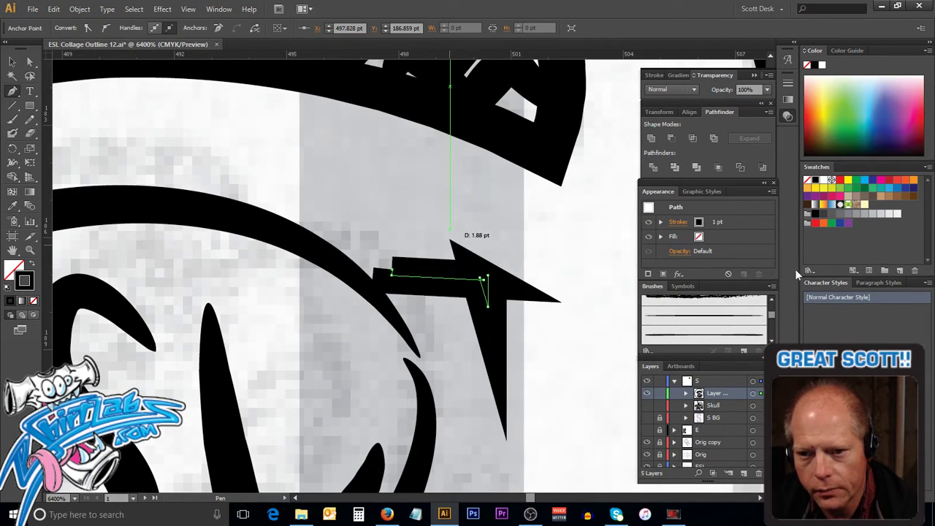
key("ctrl")
left_click_drag(475, 288, 443, 309)
key("Delete")
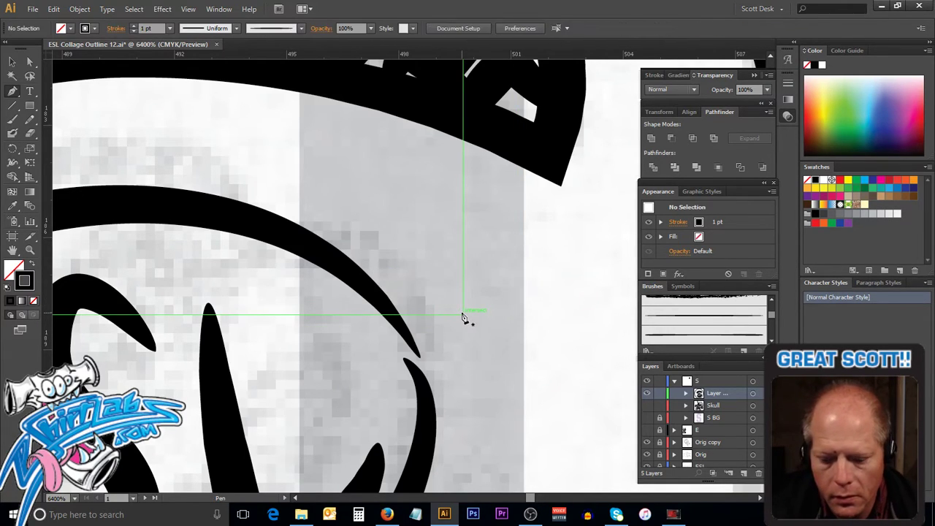
key("ctrl+y")
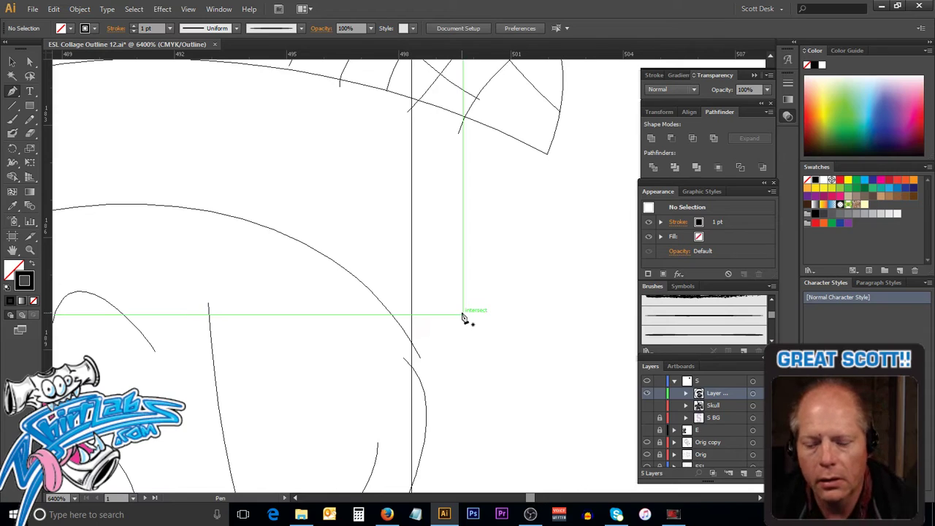
key("ctrl+y")
Step: Draw a curved path with the Pen tool from the middle of the ESL emblem down to the sketched hand
key("ctrl+0")
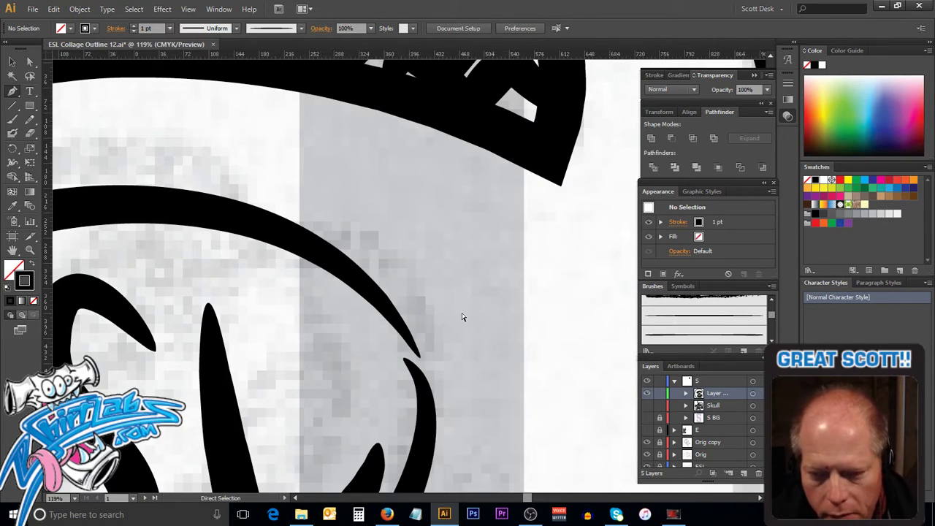
key("a")
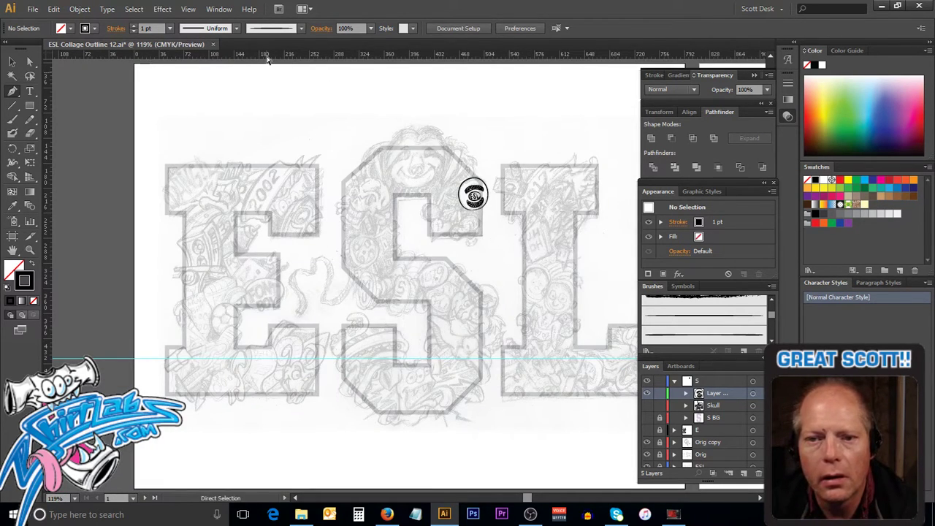
key("ctrl+space")
left_click_drag(286, 119, 528, 325)
key("p")
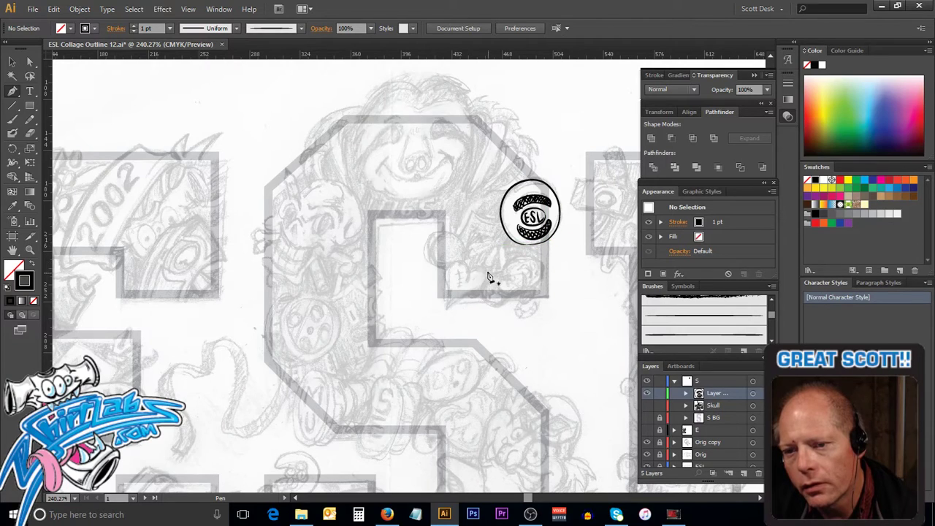
key("ctrl+space")
left_click_drag(395, 134, 601, 350)
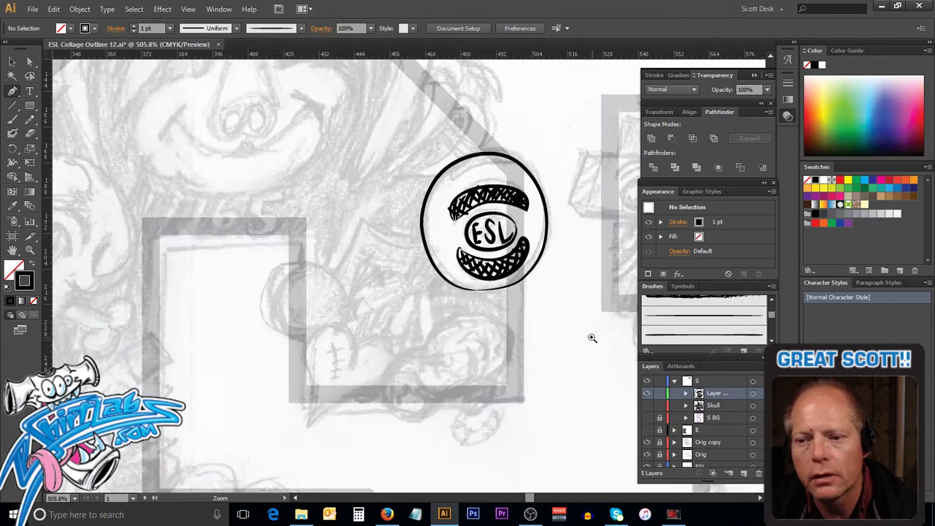
key("p")
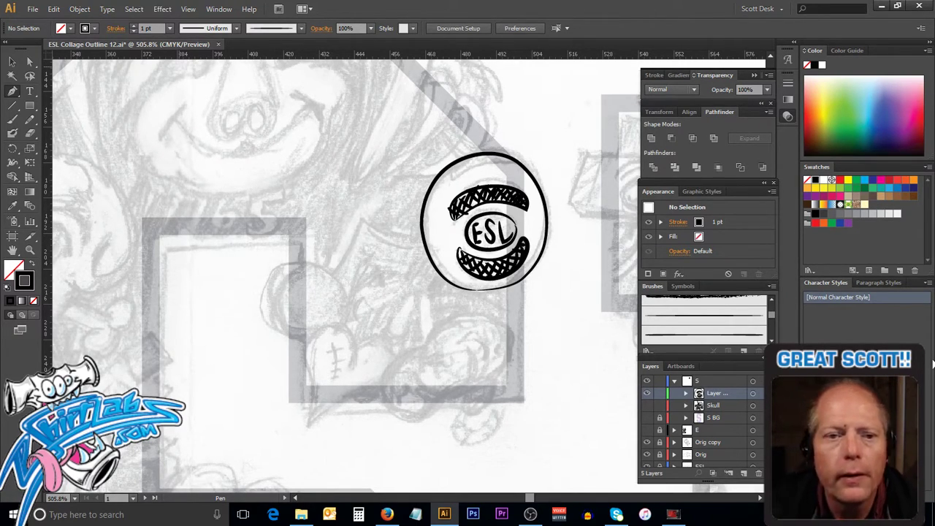
left_click(13, 93)
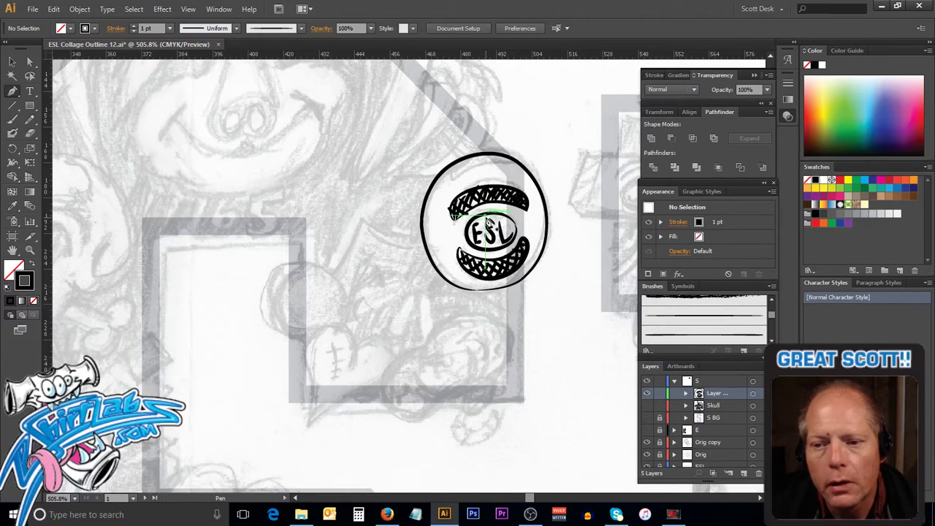
left_click(488, 219)
left_click_drag(338, 420, 334, 442)
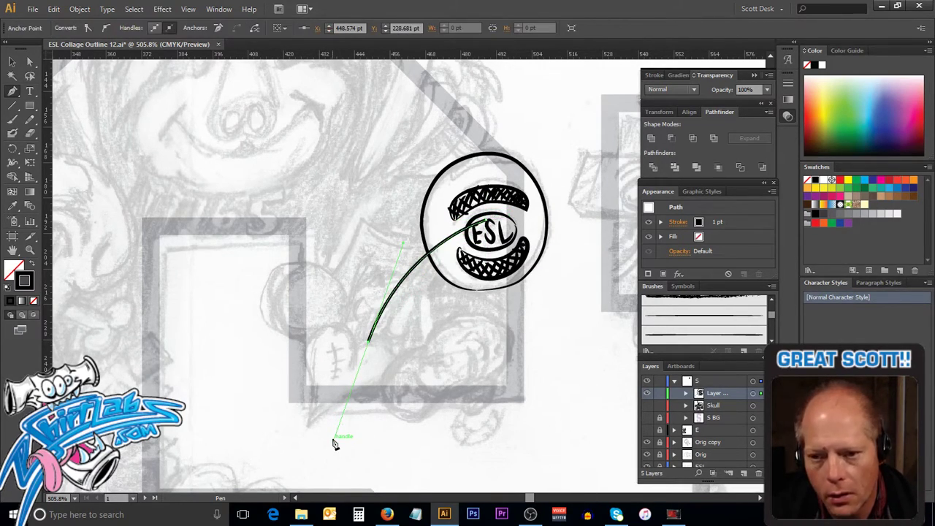
left_click(11, 64)
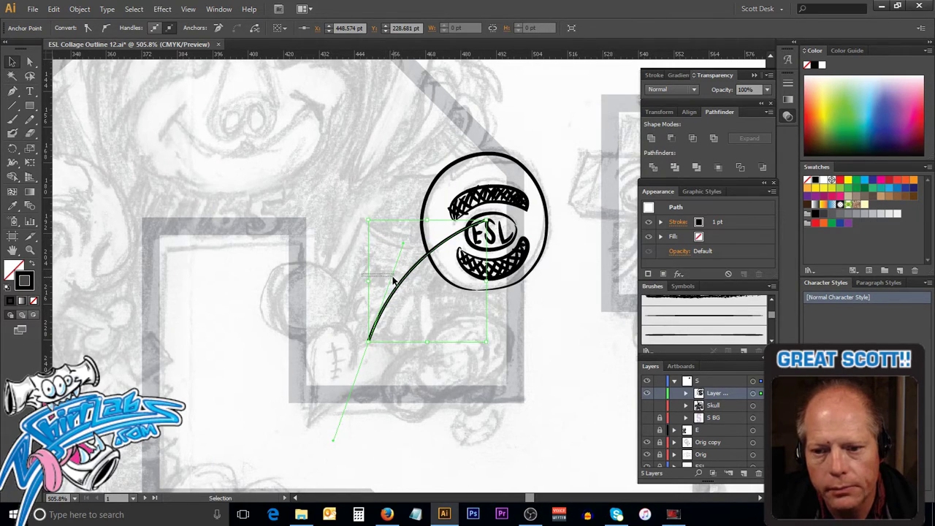
left_click(368, 289)
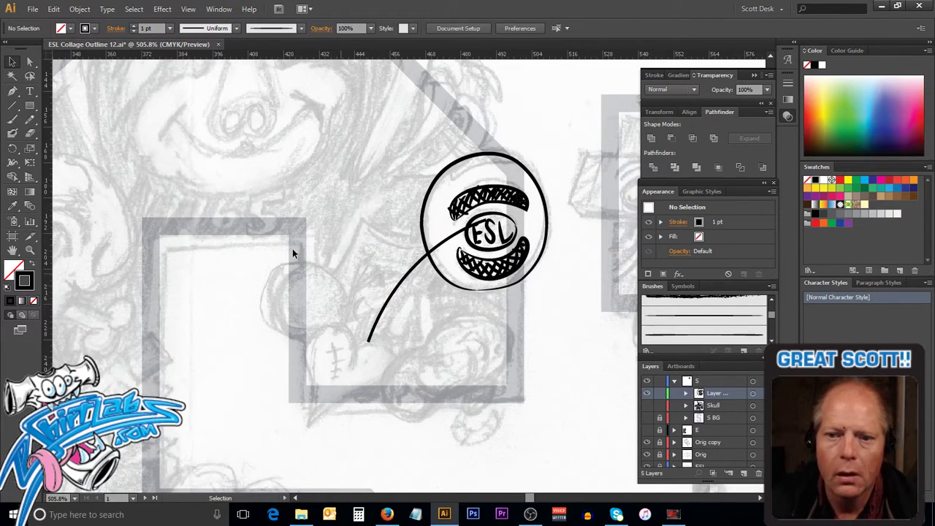
Step: Set the curved stem's black stroke weight to 10 pt
left_click(14, 62)
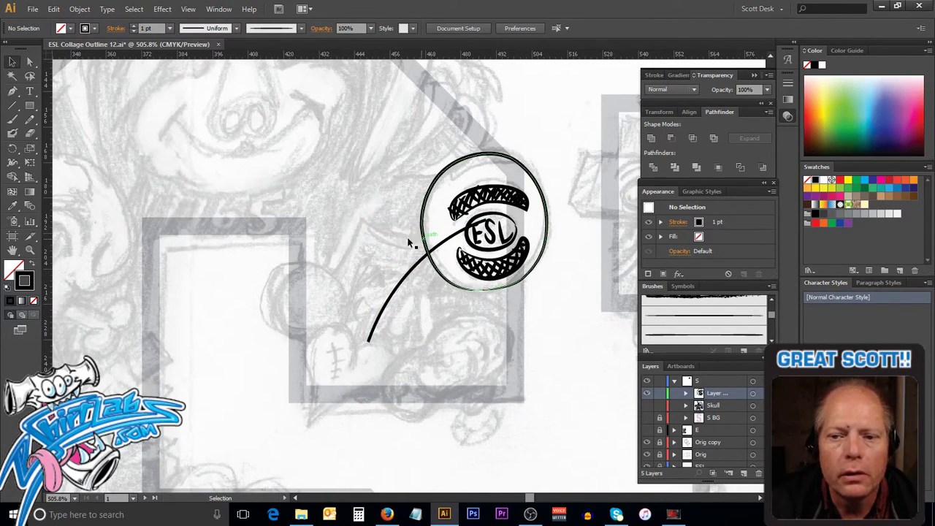
left_click(404, 282)
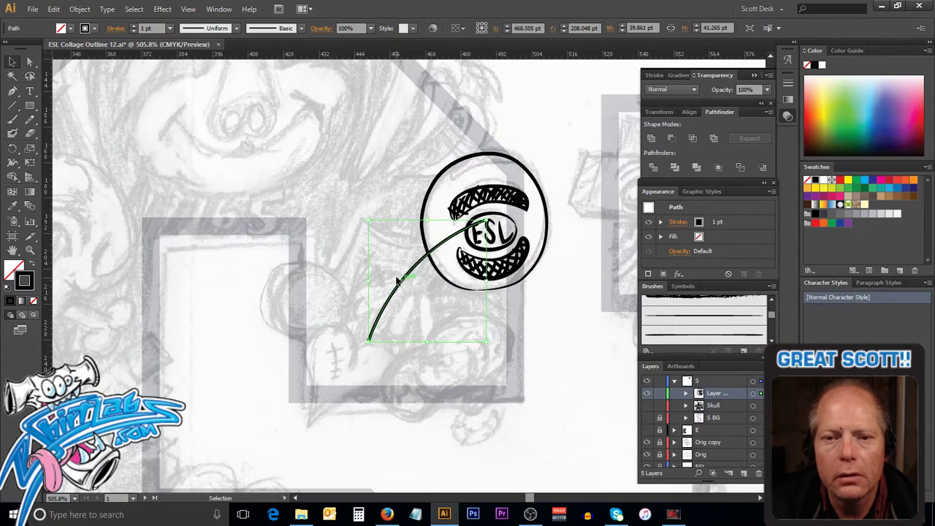
left_click(135, 27)
left_click(135, 27)
left_click(135, 27)
left_click(135, 27)
left_click(134, 27)
left_click(134, 27)
left_click(134, 27)
left_click(134, 27)
left_click(134, 27)
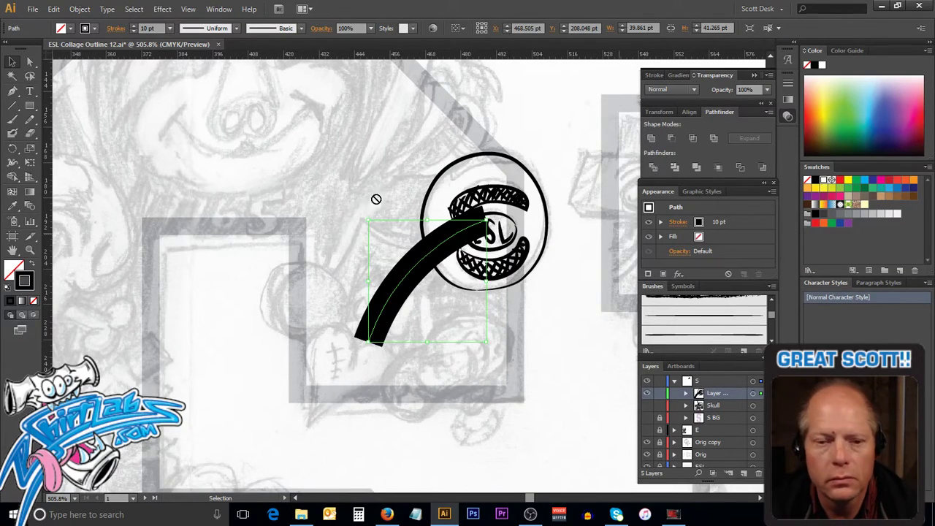
Step: Give the copy of the stem in front of the black one a white stroke with a weight of 7 pt
mouse_move(30, 312)
left_mouse_down()
mouse_move(16, 281)
mouse_move(24, 281)
left_mouse_up()
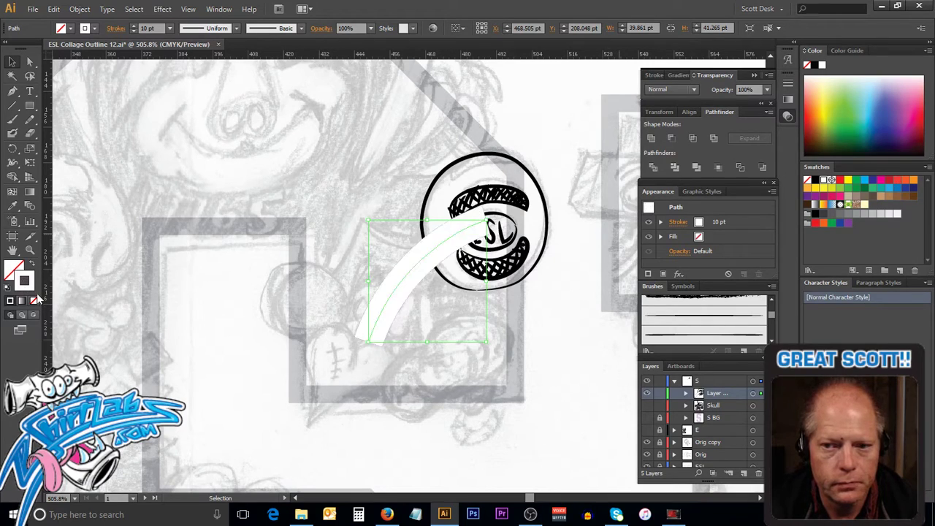
left_click(134, 30)
left_click(134, 30)
left_click(134, 30)
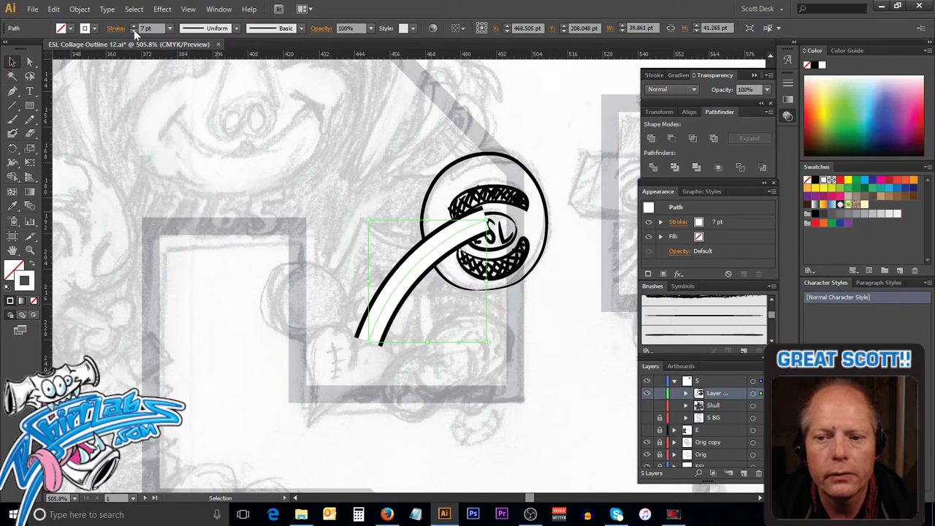
left_click(134, 30)
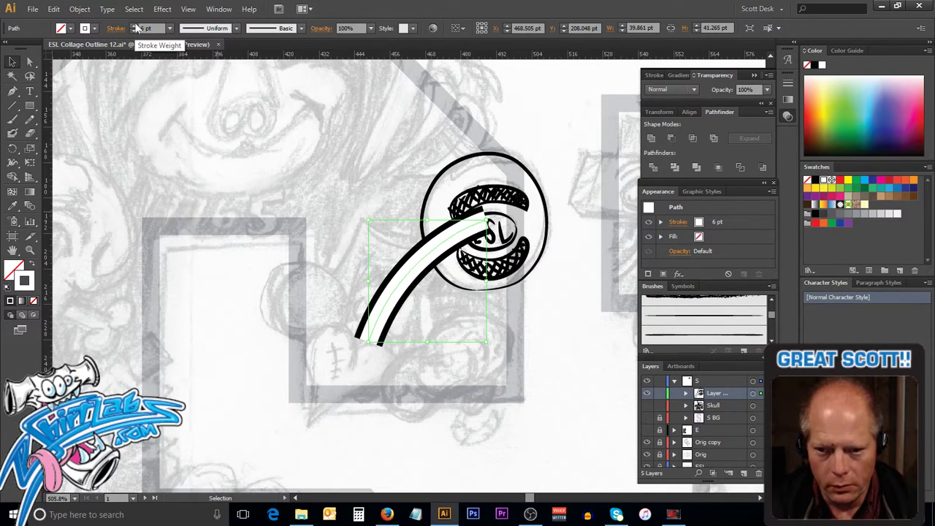
left_click(135, 27)
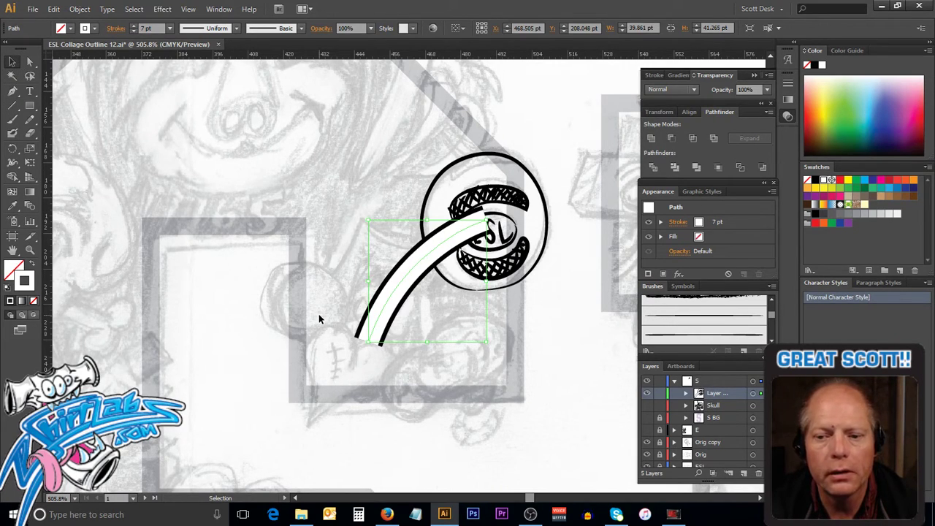
Step: Place the black and white stem strokes behind the ESL emblem artwork
key("a")
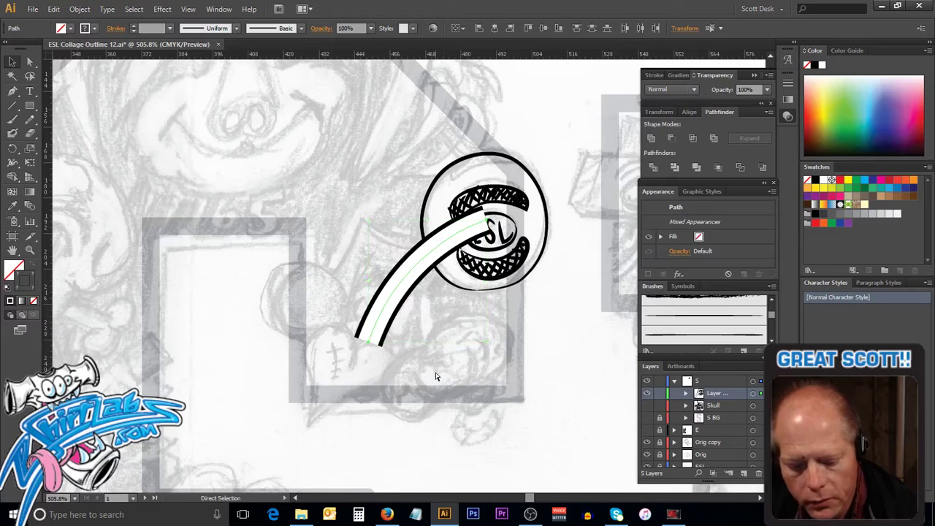
key("ctrl+x")
key("ctrl+b")
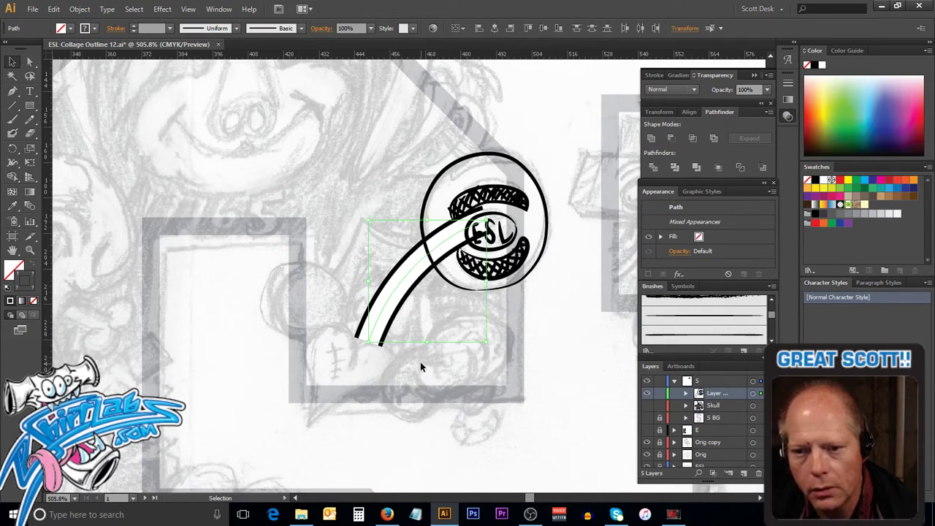
Step: Fill the large emblem circle with white
left_click(481, 157)
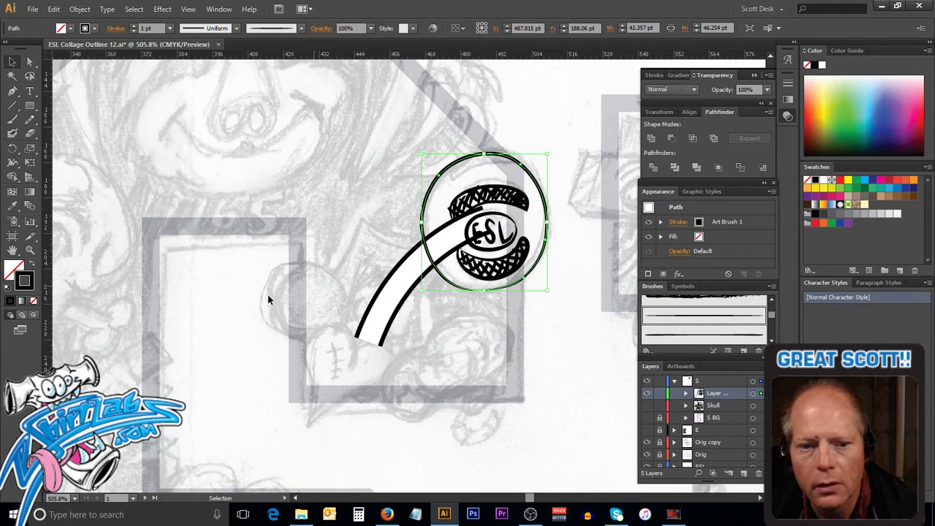
left_click(8, 270)
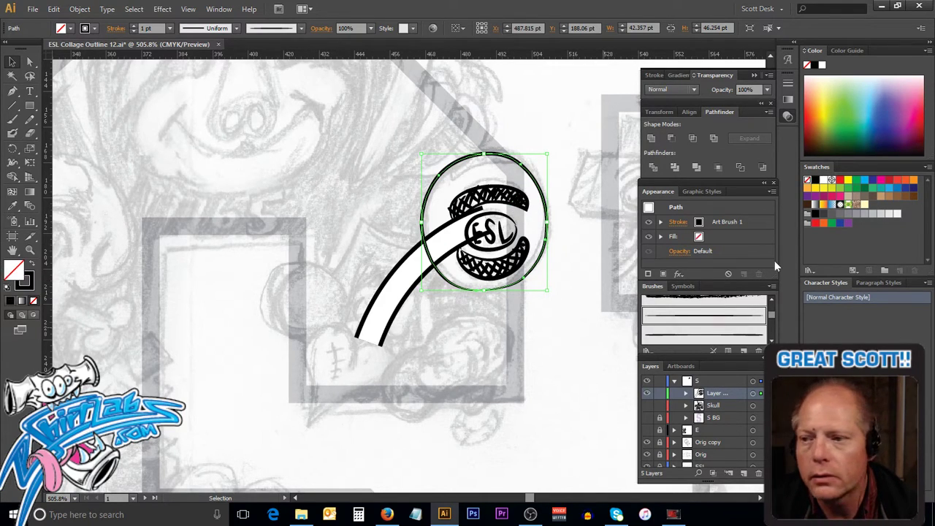
left_click(824, 180)
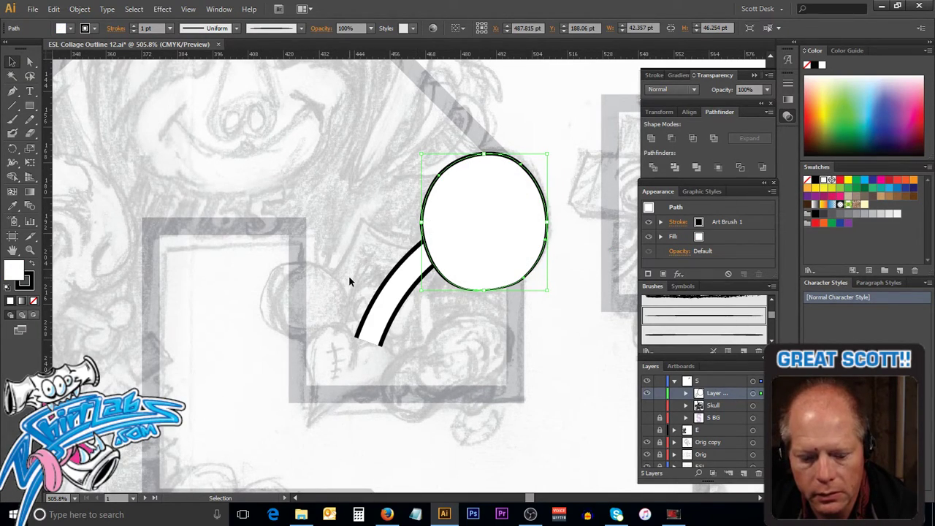
Step: Send the white-filled circle and both stem strokes behind the crescents and ESL oval
left_click(391, 330, "shift")
key("a")
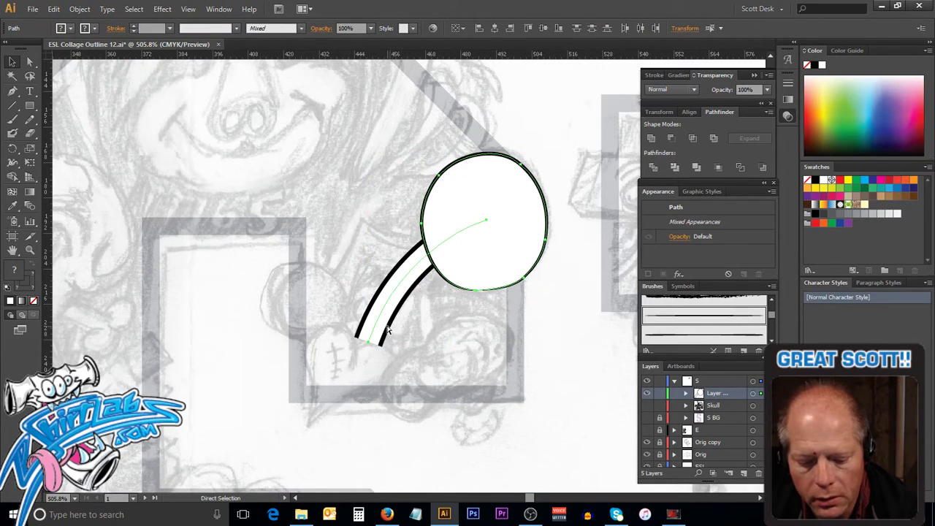
key("Delete")
key("ctrl+z")
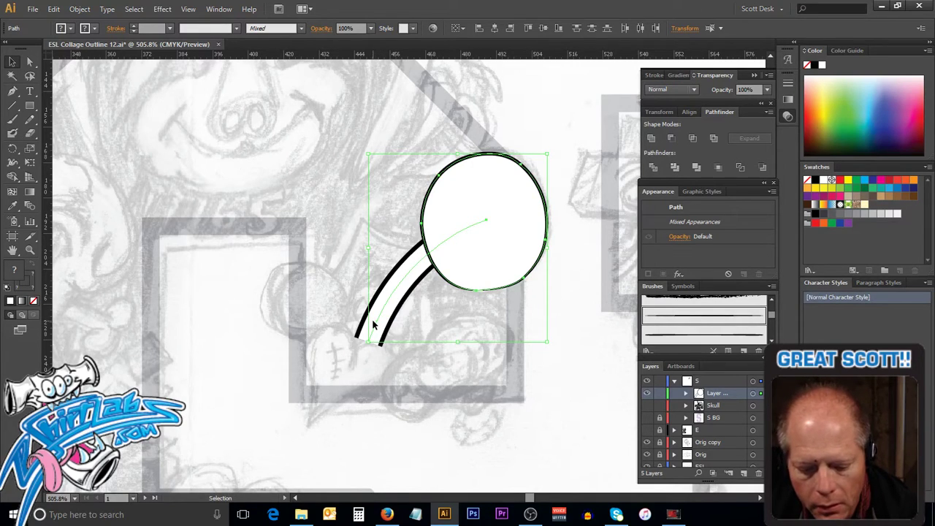
key("ctrl+x")
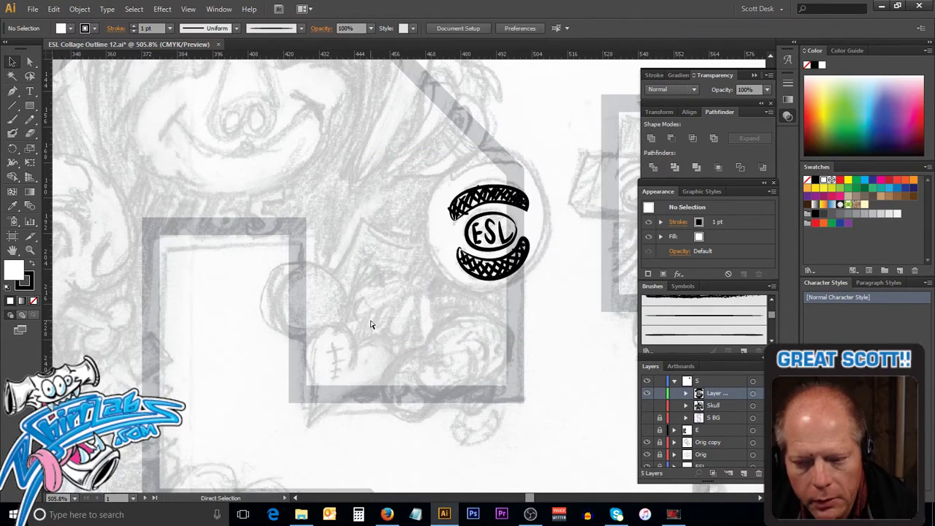
key("ctrl+b")
key("v")
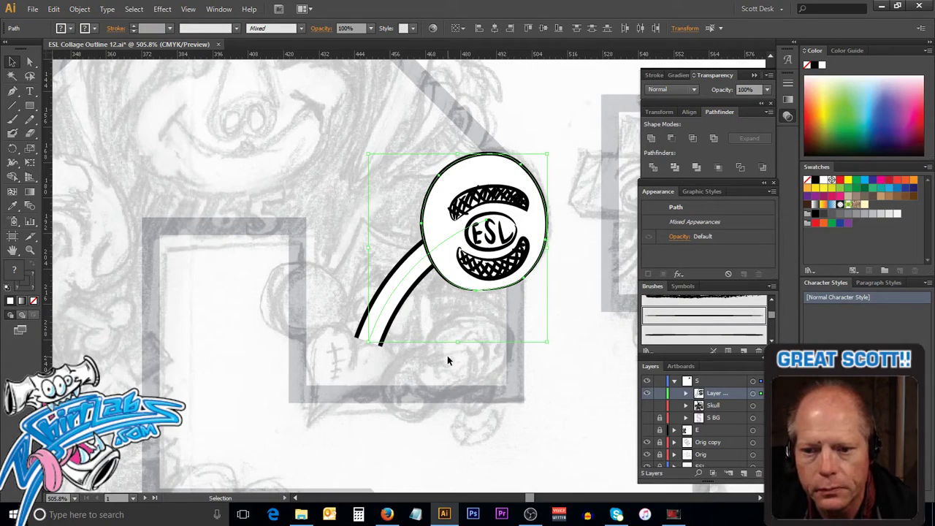
left_click(447, 359)
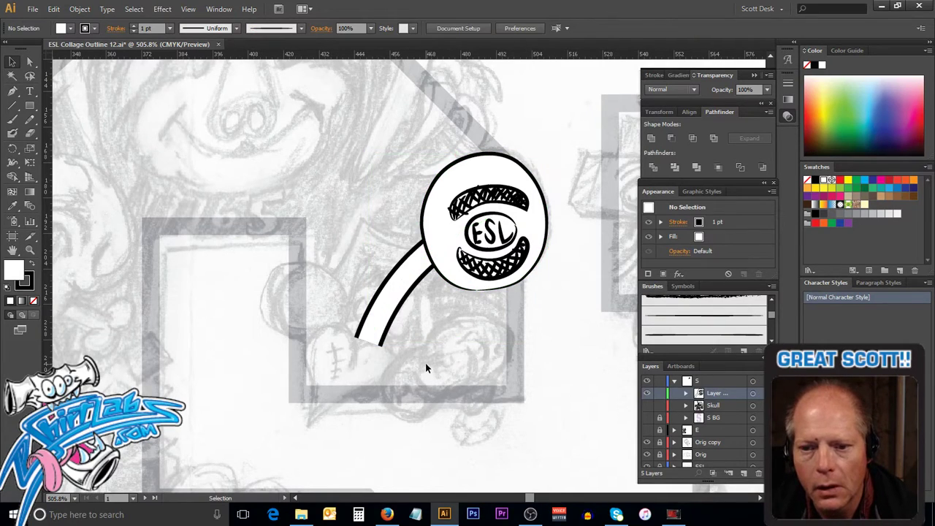
Step: Set the white stem stroke's weight to 5 pt
left_click(387, 300)
left_click_drag(338, 297, 399, 376)
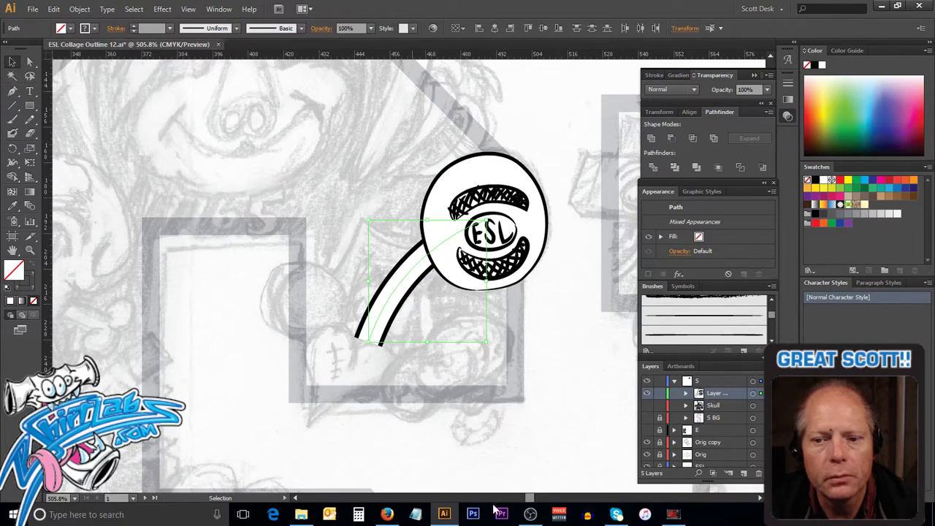
left_click(380, 281)
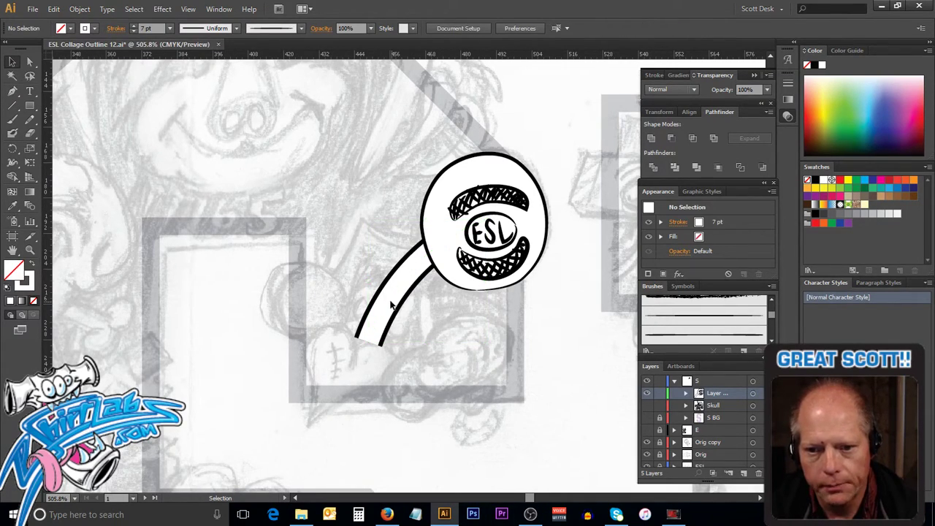
left_click(391, 303)
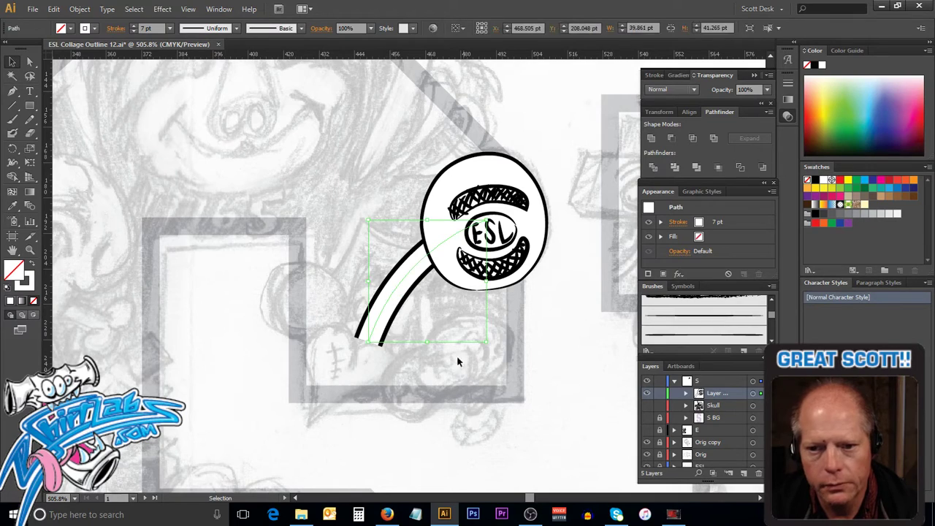
left_click(133, 31)
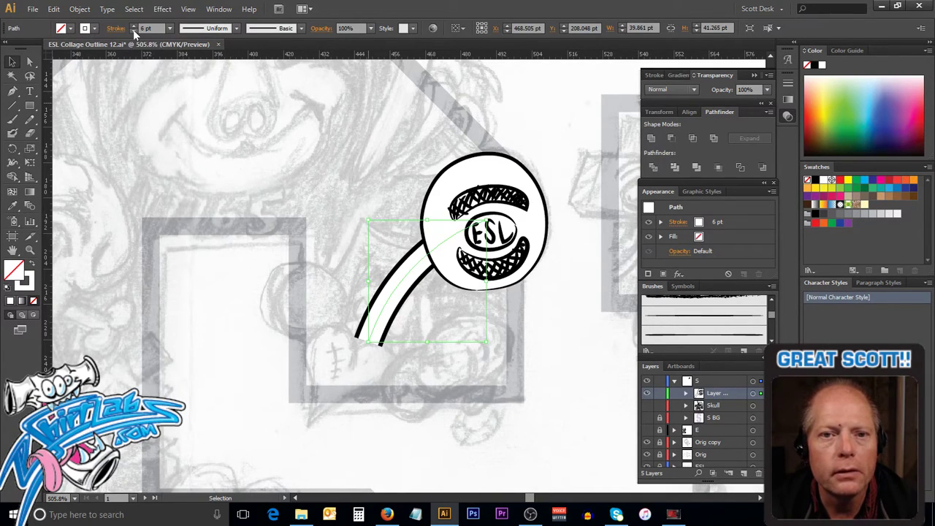
left_click(133, 30)
left_click(469, 296)
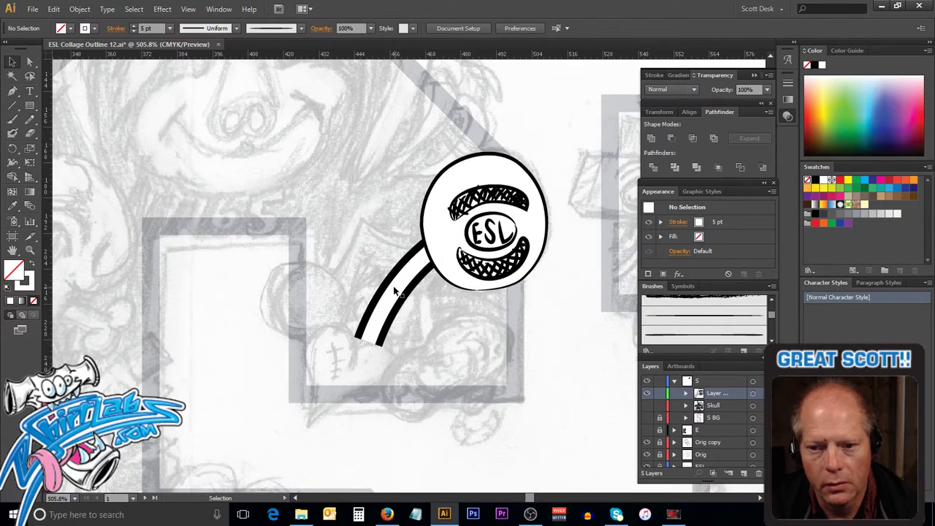
Step: Cut the white stem stroke so that only the black stem beneath it is left
left_click(392, 284)
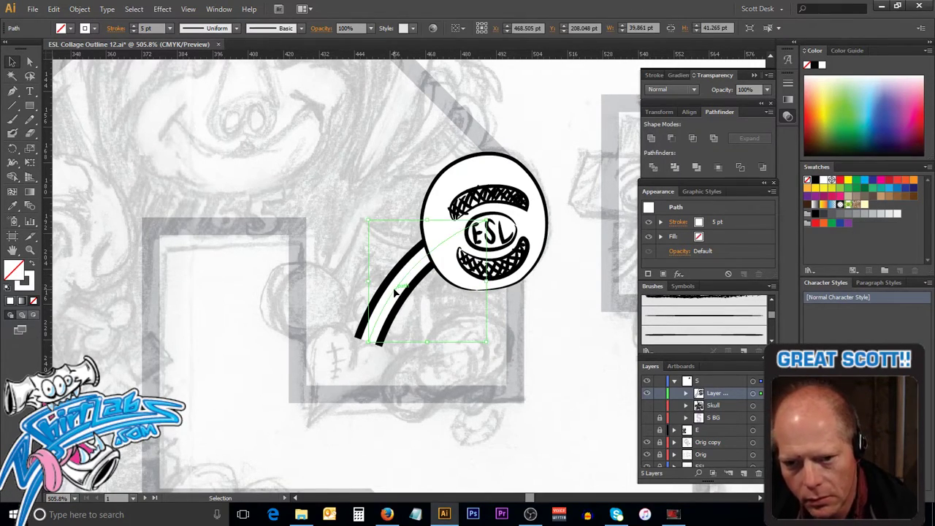
key("a")
key("Delete")
key("v")
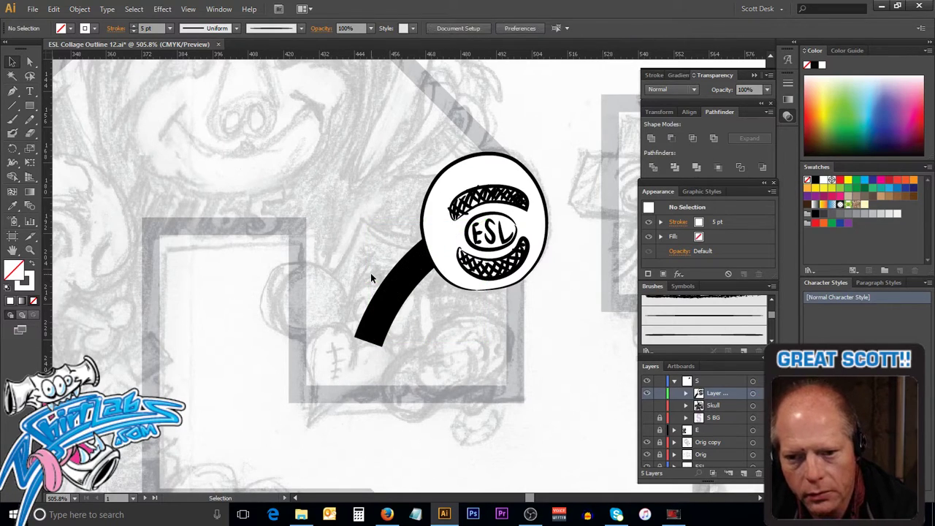
Step: Set the black stem's stroke weight to 8 pt and paste the white stem stroke back in front of it
left_click(393, 293)
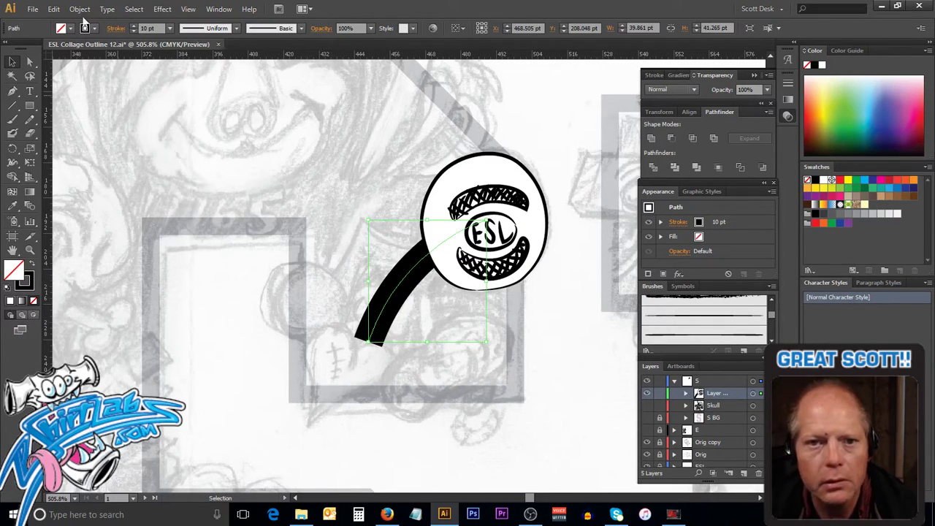
left_click(135, 31)
left_click(134, 31)
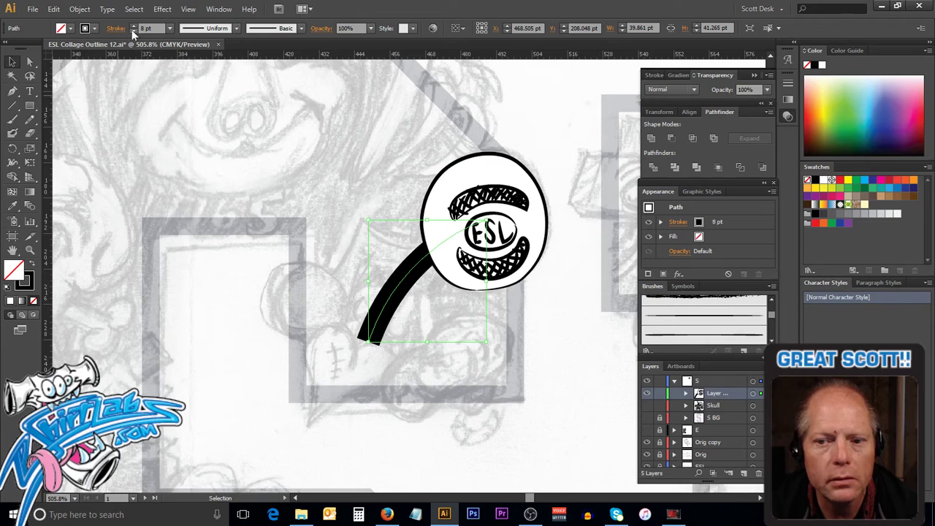
key("Down")
key("Down")
key("Down")
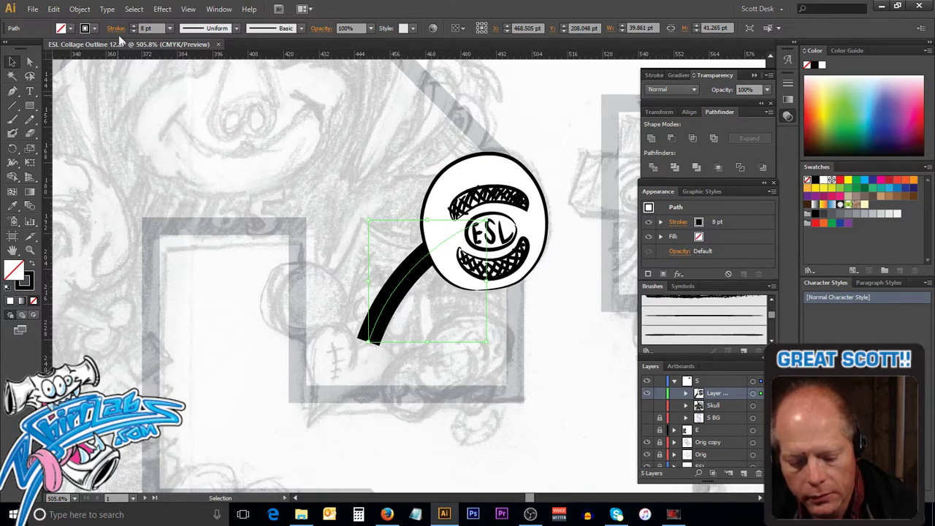
key("ctrl+f")
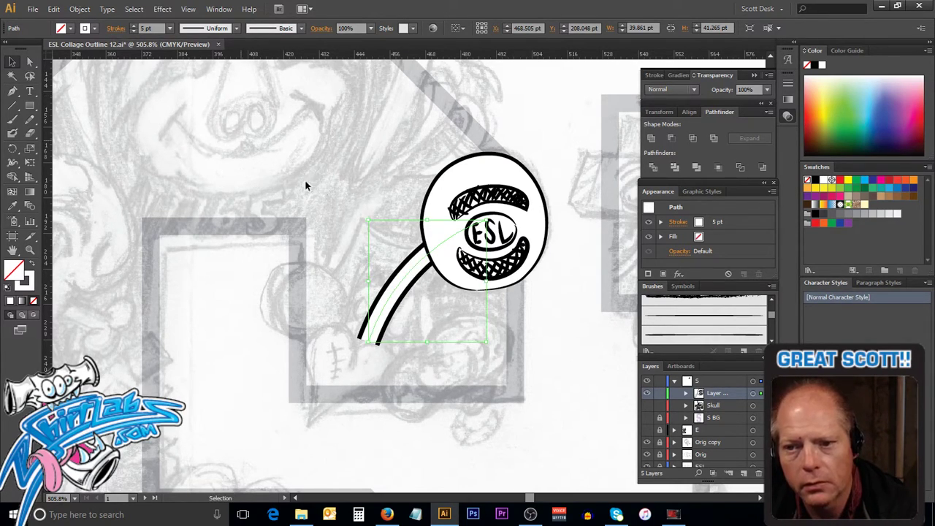
left_click(464, 354)
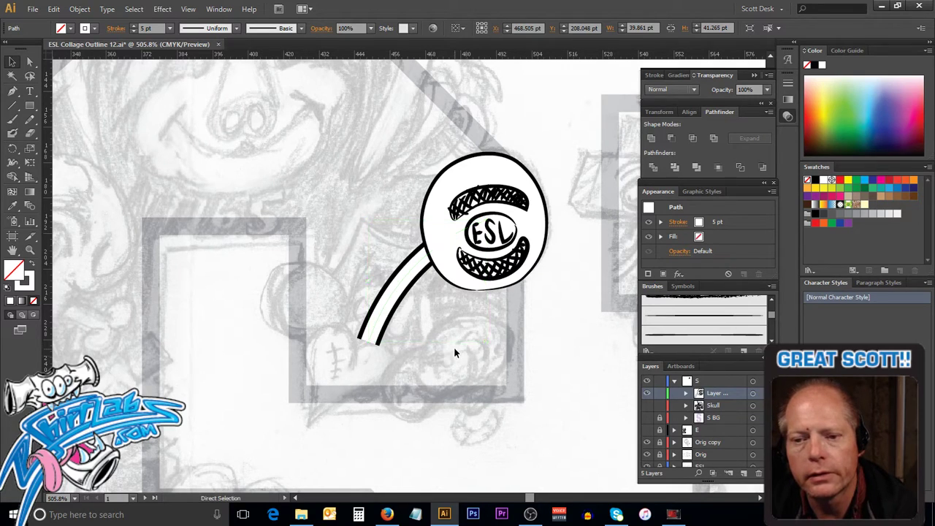
Step: Select the whole emblem with its stem and nudge it slightly to the left and down over the sketch
left_click(406, 323, "ctrl+alt")
left_click(427, 136, "ctrl+alt")
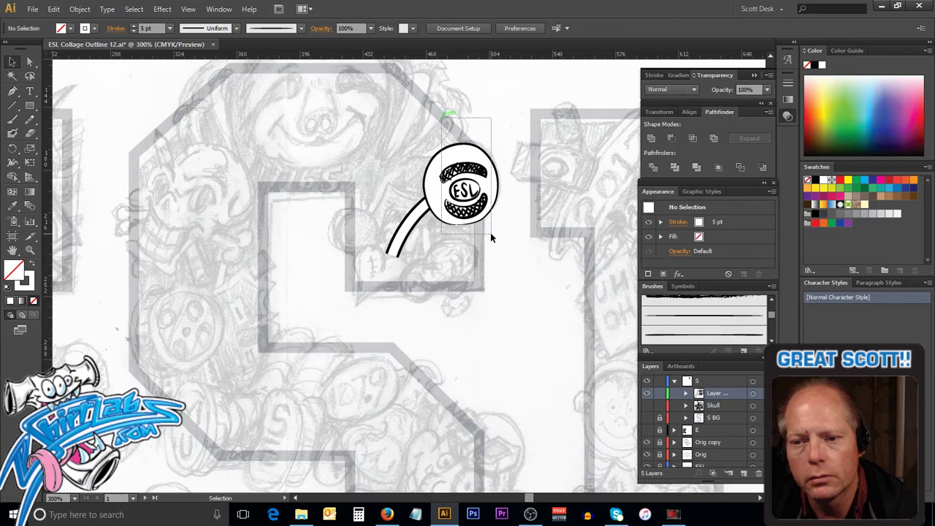
key("ctrl+a")
key("Left")
key("Left")
key("Left")
key("Left")
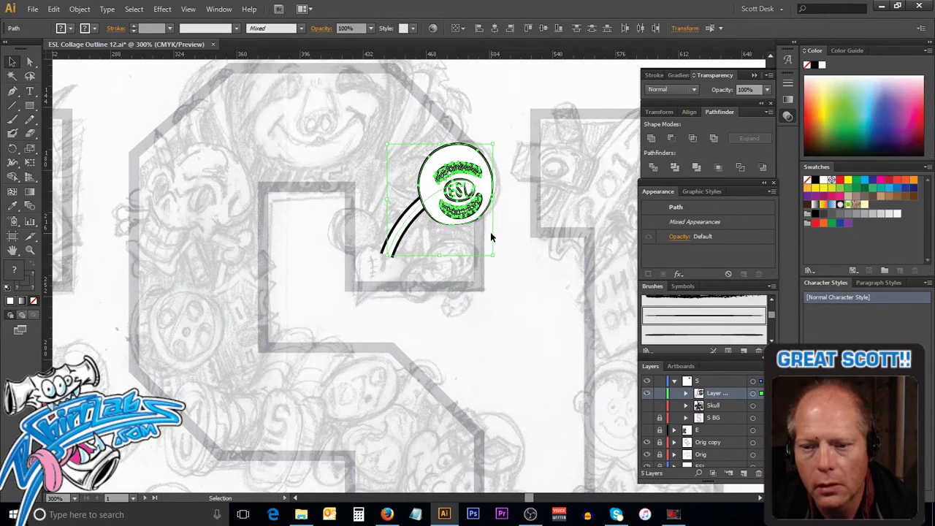
key("Down")
key("Down")
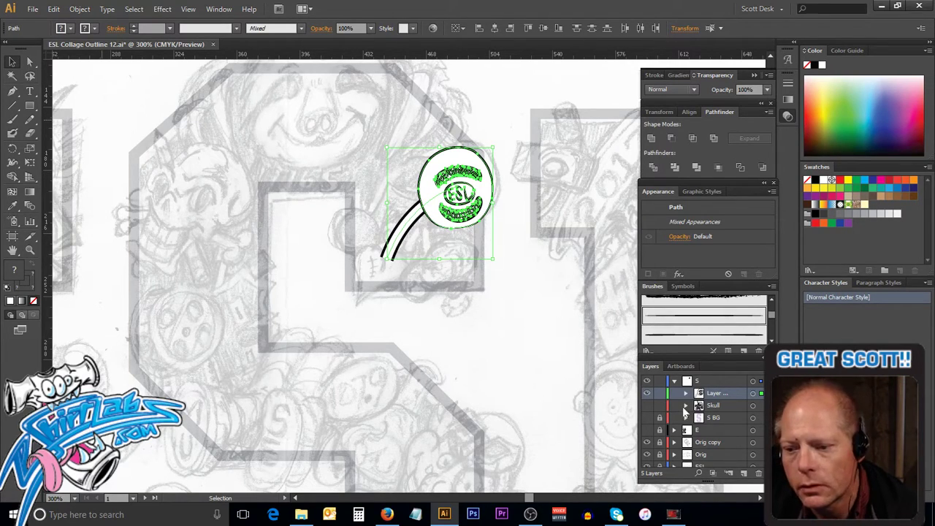
Step: Rename the emblem's layer with a name starting with "SnowB" and show the Skull layer
double_click(712, 394)
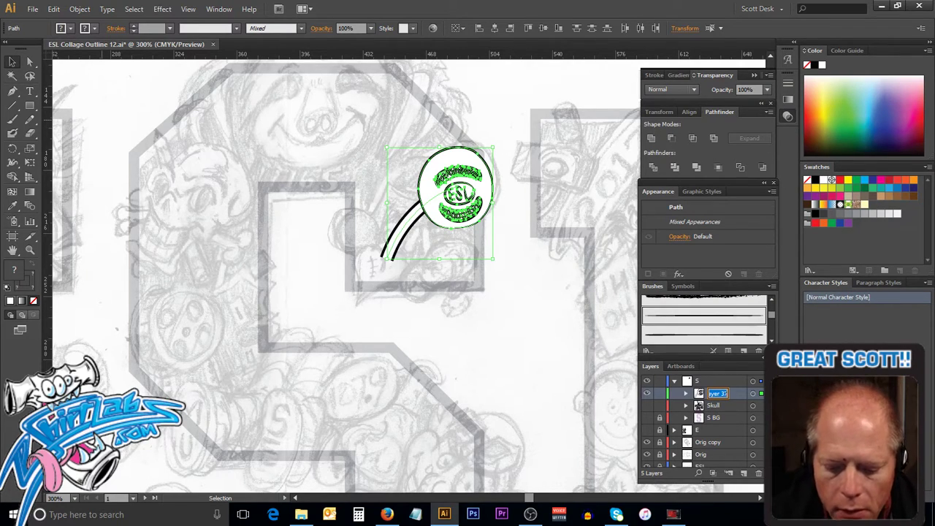
type("Di")
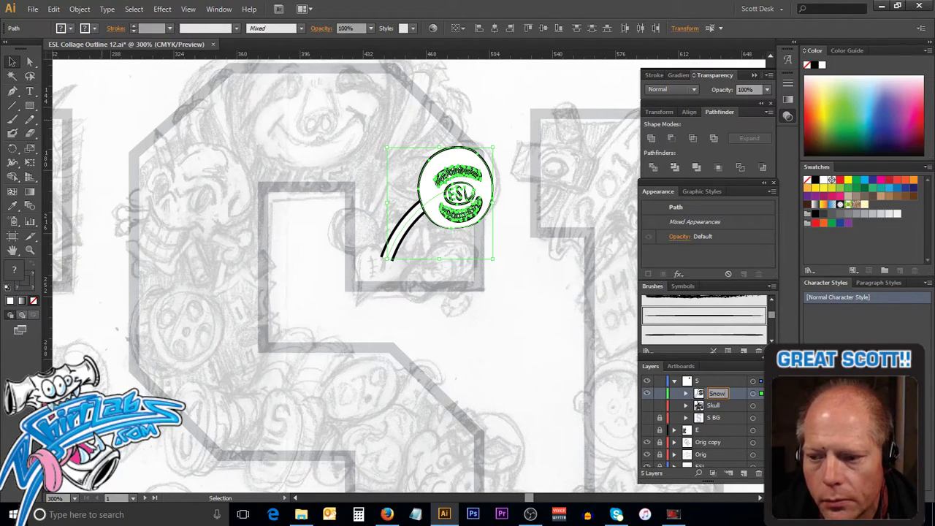
key("Return")
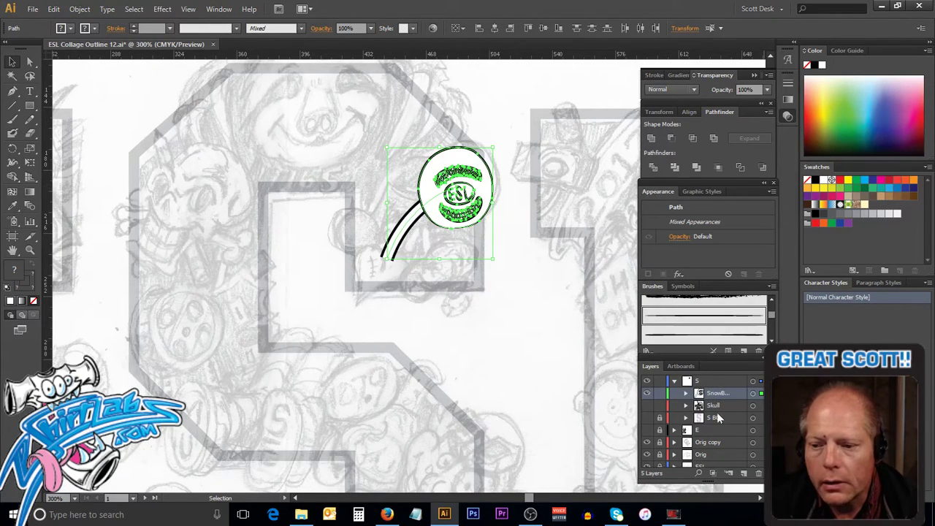
left_click(659, 406)
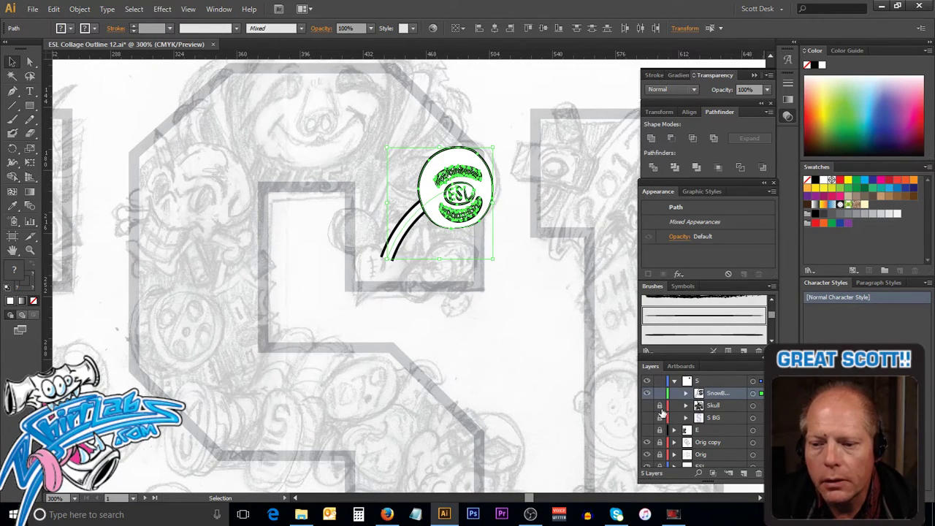
left_click(646, 406)
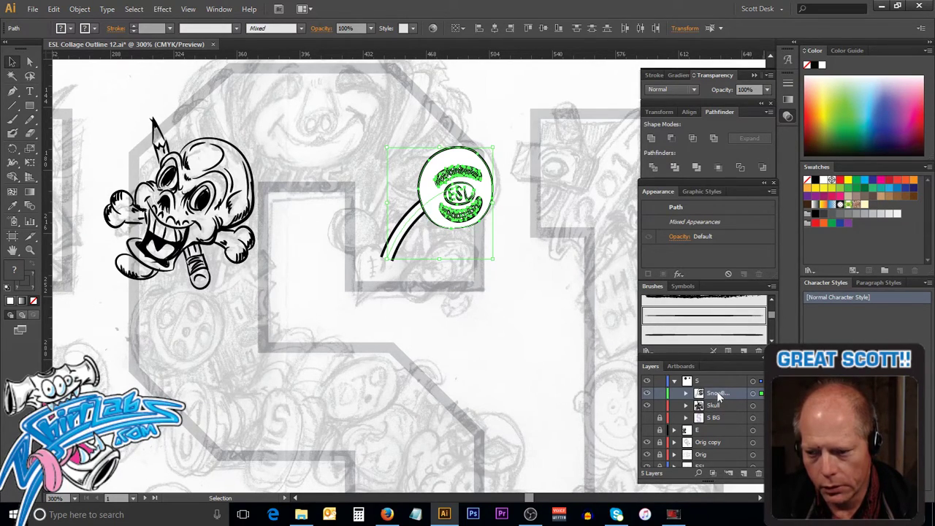
Step: Add a new layer above the emblem's layer and paint a short black brush stroke at the lower-left edge of the rounded sketch shape below the emblem
left_click(744, 473)
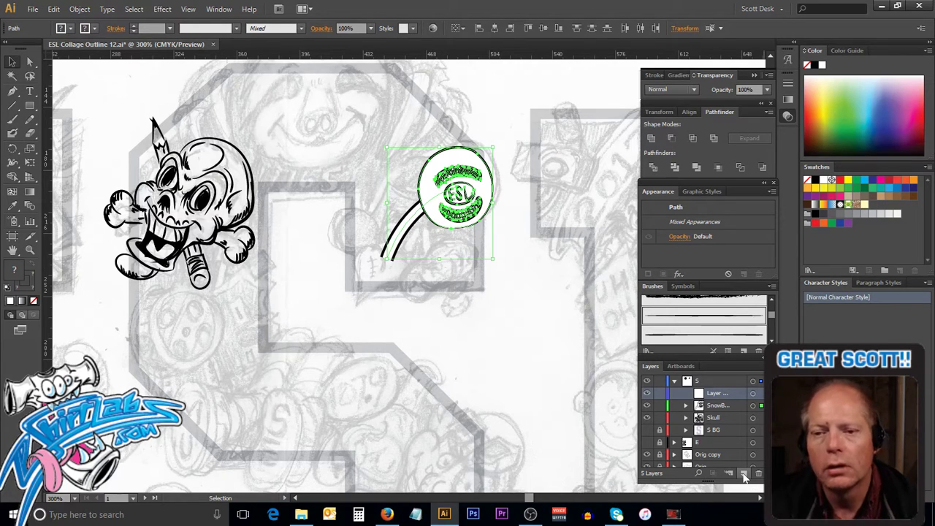
key("z")
left_click_drag(356, 235, 533, 356)
left_click_drag(455, 224, 448, 370)
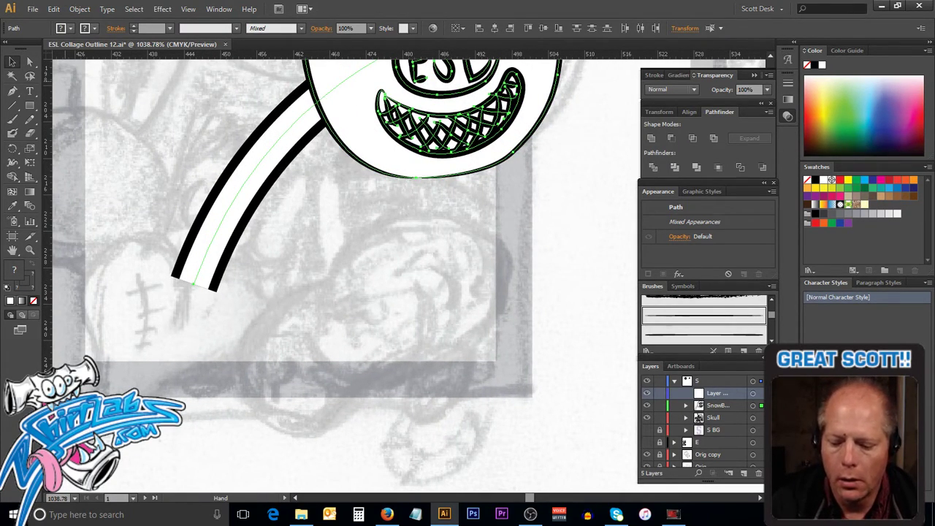
key("v")
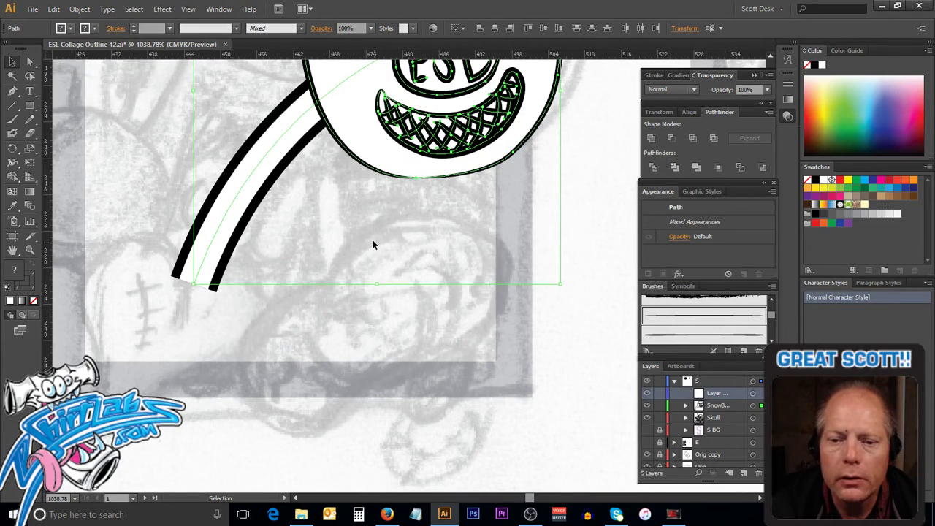
left_click(12, 119)
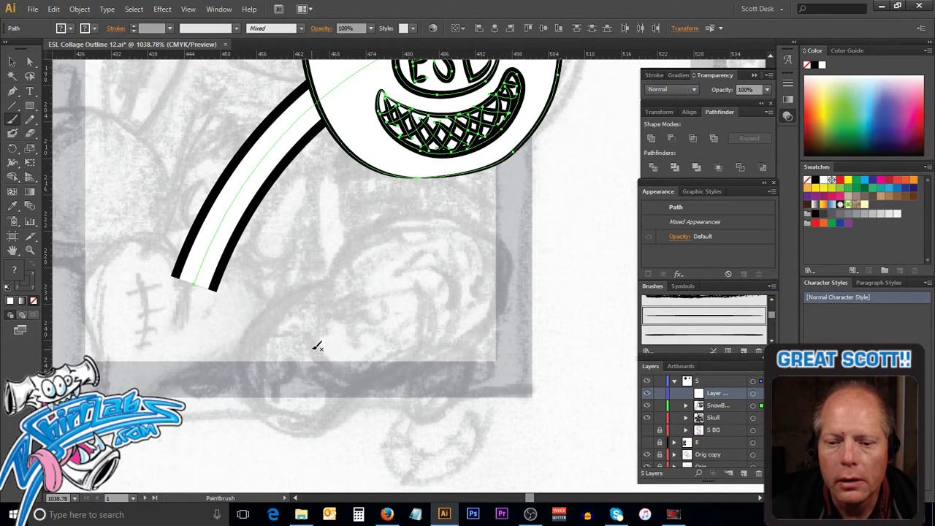
mouse_move(315, 351)
left_mouse_down()
mouse_move(313, 361)
mouse_move(328, 365)
left_mouse_up()
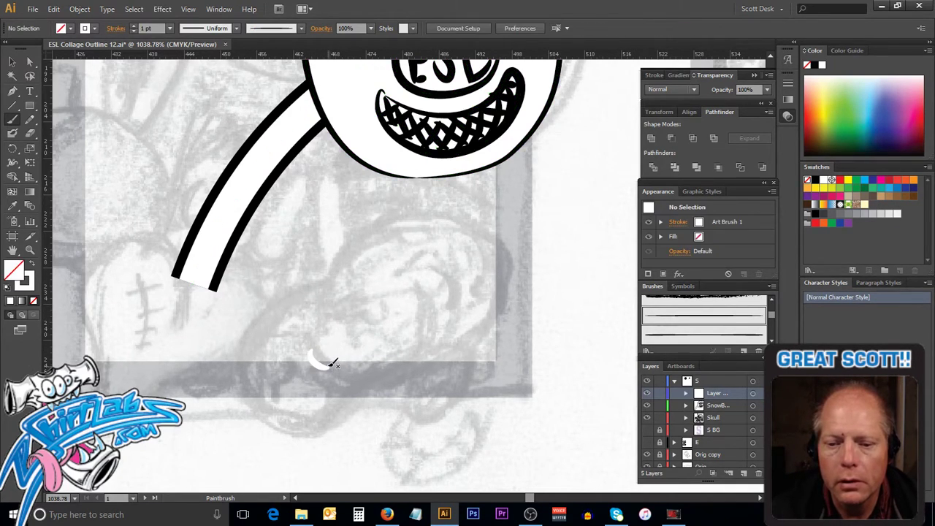
left_click(319, 363, "ctrl")
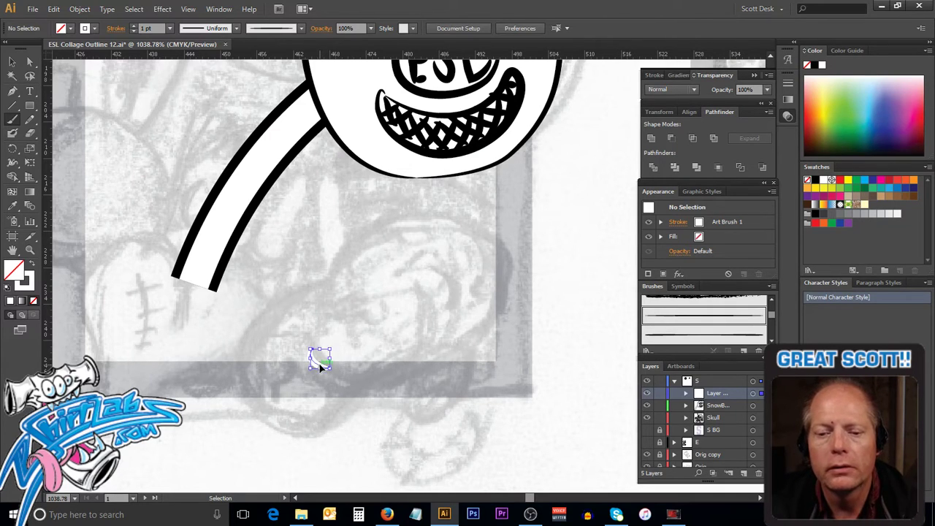
left_click(815, 181)
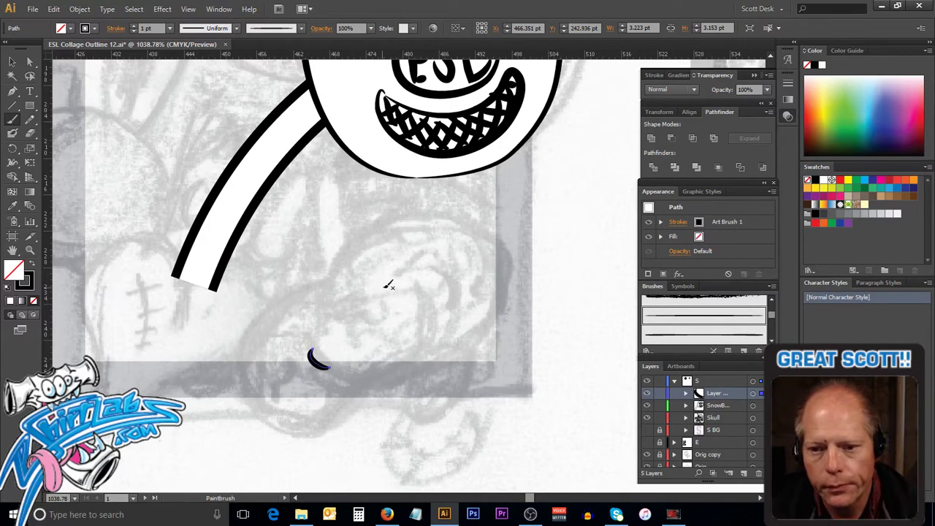
left_click(367, 314, "ctrl")
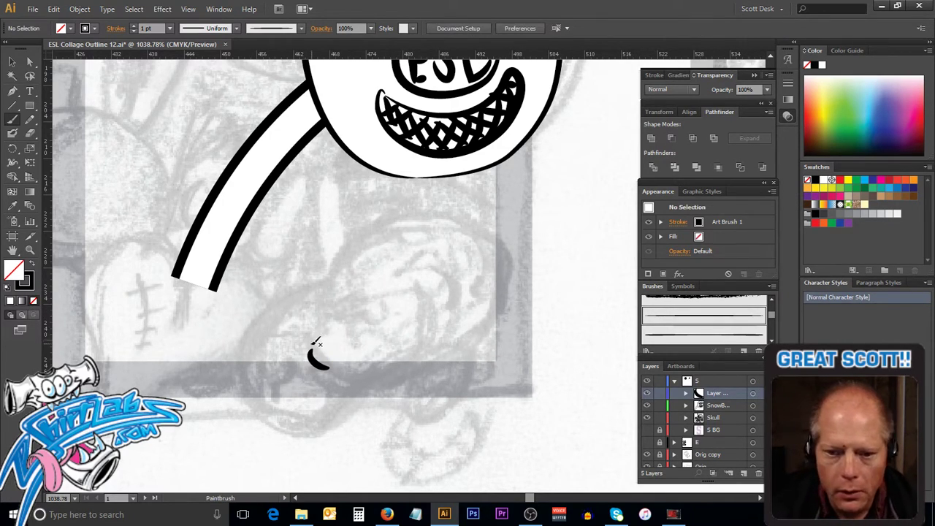
Step: Ink the bumpy outline around the rounded sketch shape below the emblem with short, overlapping curved black brush strokes
left_click_drag(312, 349, 313, 314)
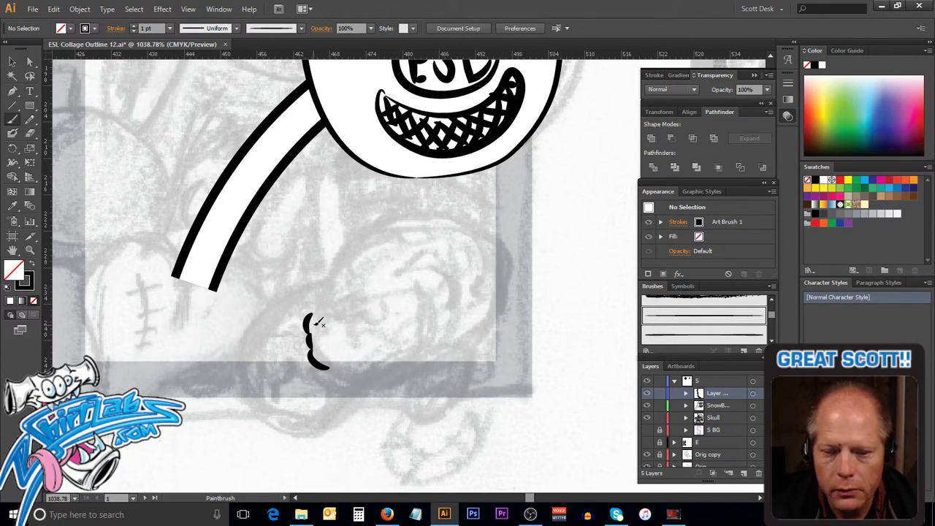
mouse_move(309, 313)
left_mouse_down()
mouse_move(319, 277)
mouse_move(374, 217)
mouse_move(430, 200)
mouse_move(473, 209)
mouse_move(512, 254)
mouse_move(516, 295)
mouse_move(498, 322)
left_mouse_up()
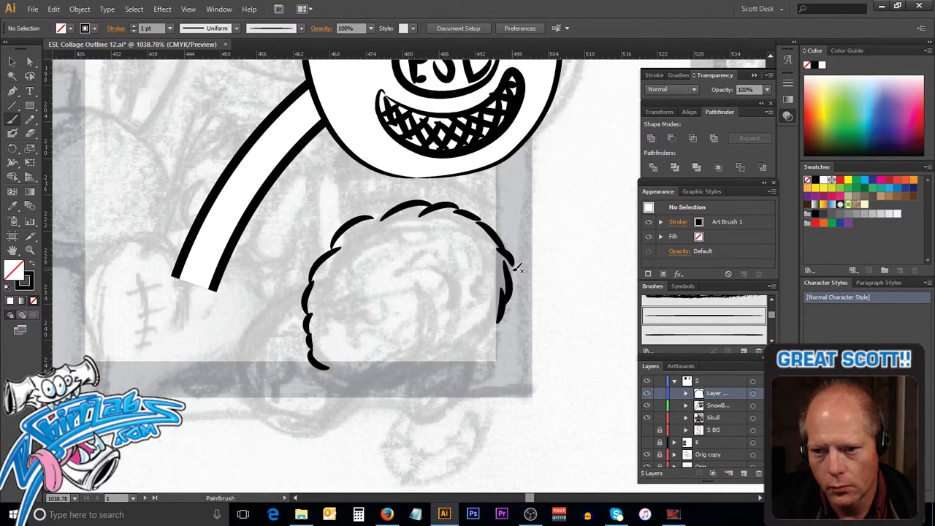
left_click_drag(519, 261, 514, 276)
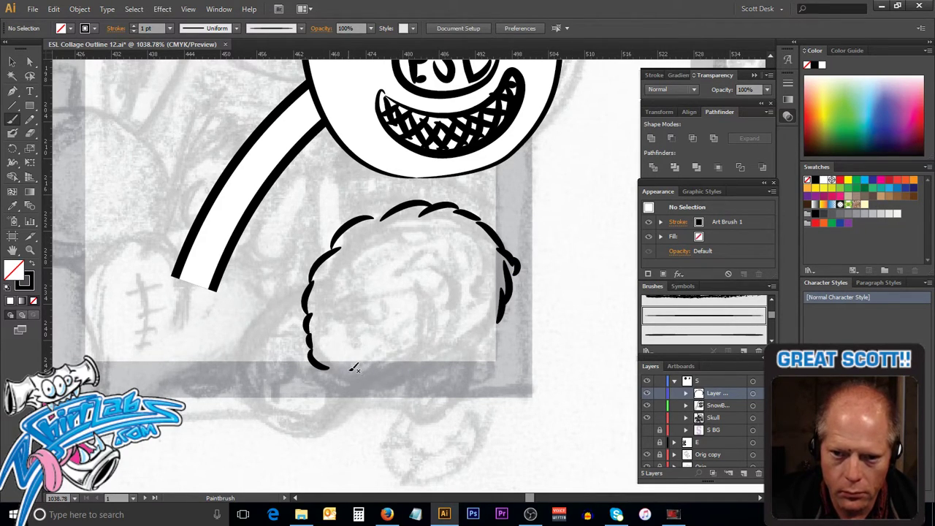
mouse_move(329, 373)
left_mouse_down()
mouse_move(366, 392)
mouse_move(387, 374)
left_mouse_up()
mouse_move(428, 322)
left_mouse_down()
mouse_move(428, 333)
mouse_move(461, 349)
mouse_move(496, 328)
left_mouse_up()
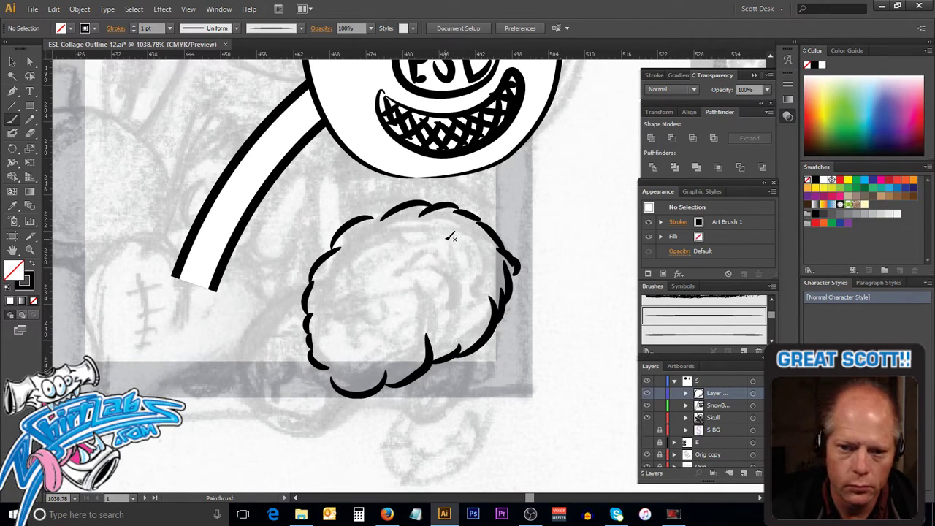
mouse_move(408, 277)
left_mouse_down()
mouse_move(447, 295)
mouse_move(444, 349)
left_mouse_up()
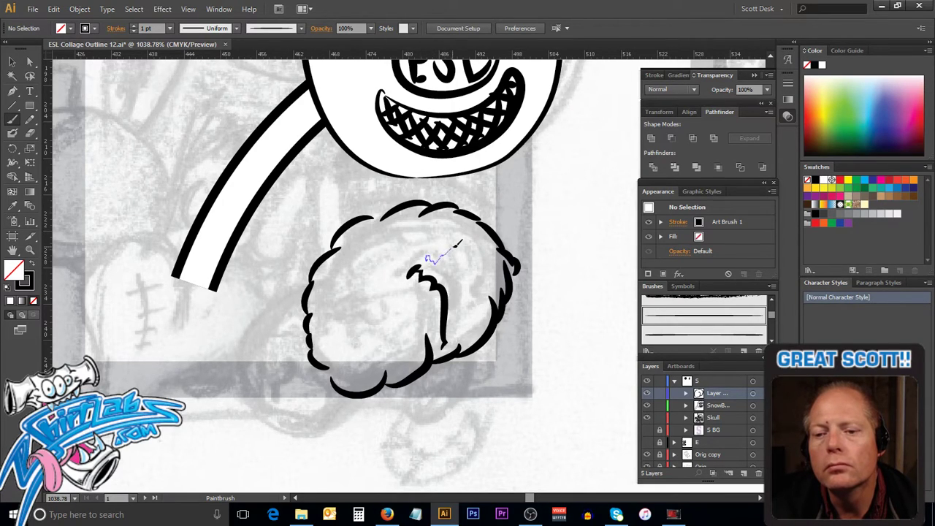
mouse_move(462, 270)
left_mouse_down()
mouse_move(475, 305)
mouse_move(458, 319)
mouse_move(467, 311)
mouse_move(458, 318)
mouse_move(480, 316)
mouse_move(481, 325)
mouse_move(490, 292)
left_mouse_up()
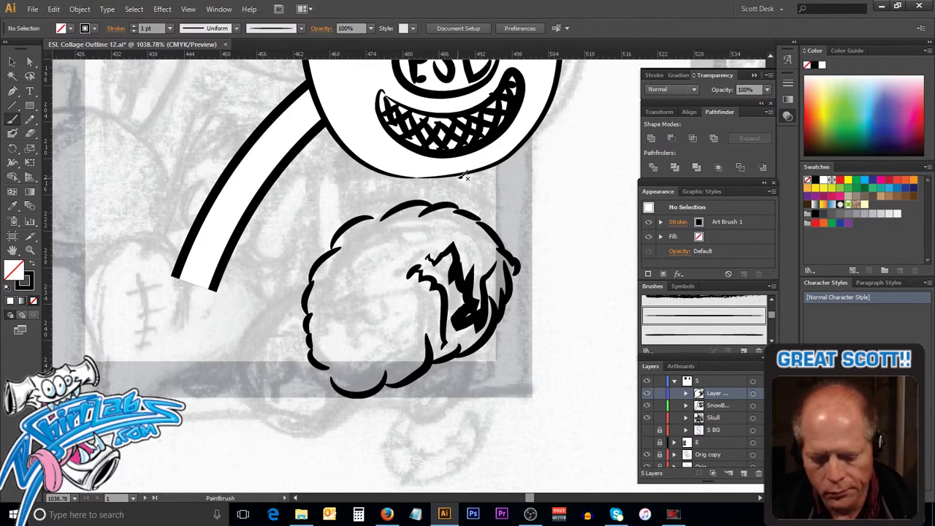
key("ctrl+z")
key("ctrl+z")
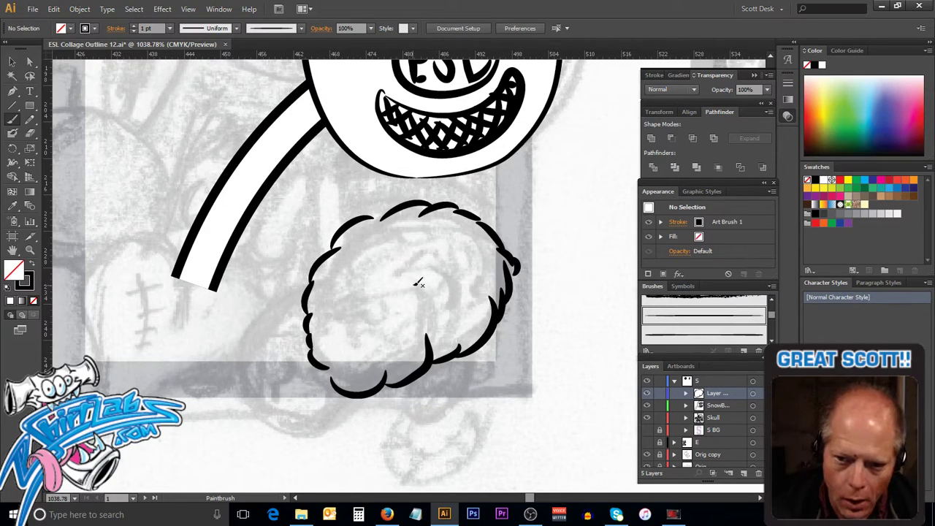
Step: Ink short curved fold strokes in the middle and along the left inner edge of the bumpy rounded shape
mouse_move(395, 273)
left_mouse_down()
mouse_move(421, 301)
mouse_move(385, 266)
mouse_move(389, 255)
mouse_move(364, 276)
left_mouse_up()
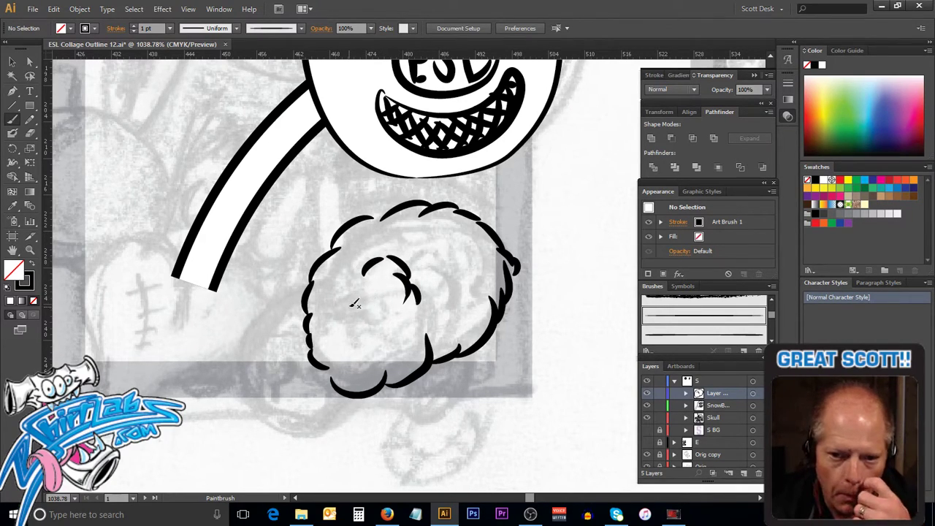
mouse_move(360, 300)
left_mouse_down()
mouse_move(368, 319)
mouse_move(381, 319)
mouse_move(377, 295)
mouse_move(404, 310)
left_mouse_up()
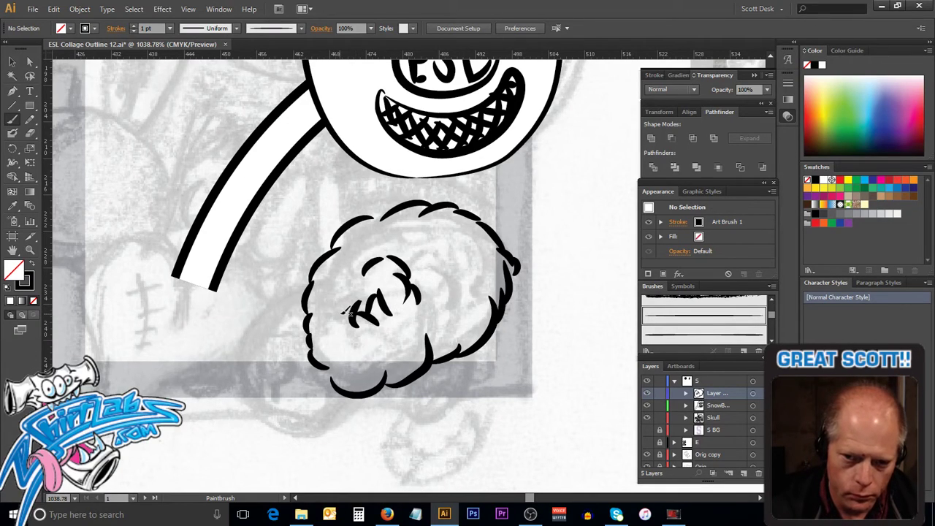
left_click_drag(336, 313, 318, 322)
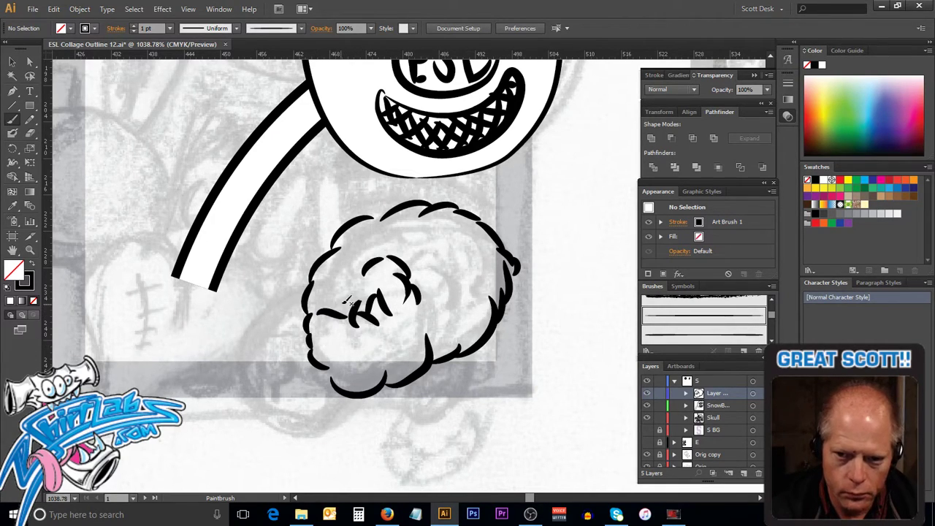
left_click_drag(313, 306, 328, 266)
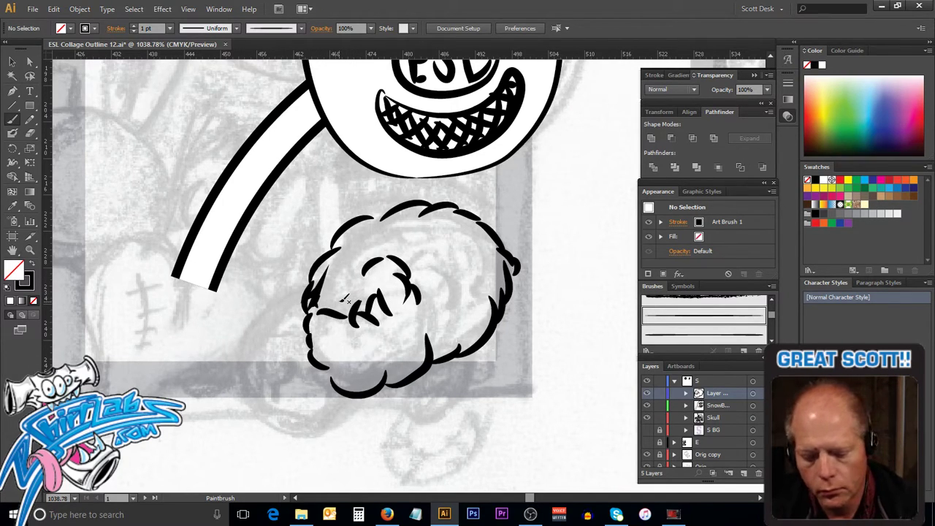
key("ctrl+z")
left_click_drag(313, 305, 318, 288)
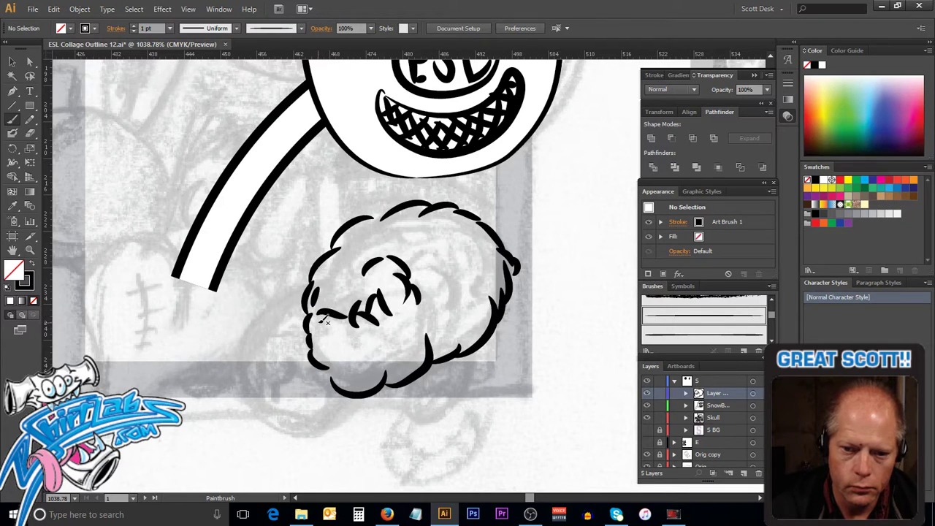
left_click_drag(318, 327, 335, 364)
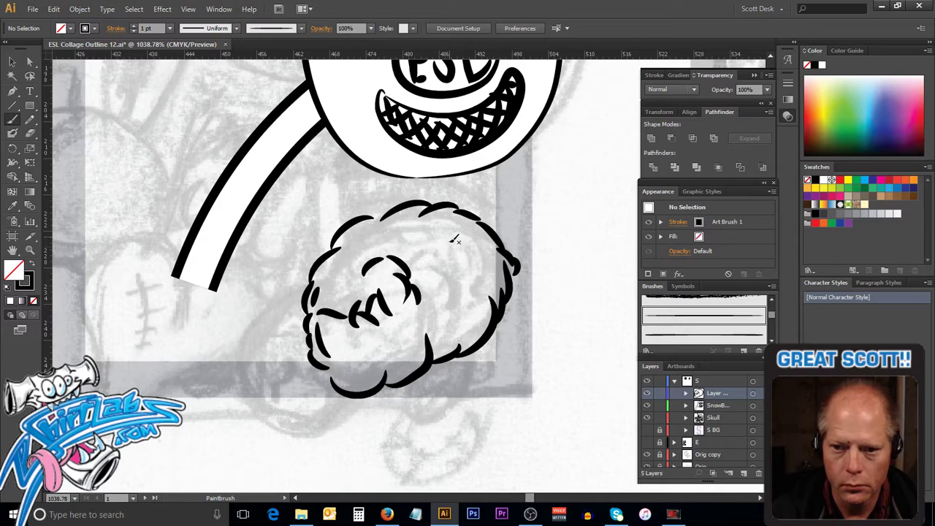
Step: Continue the black fold strokes through the right half of the bumpy shape, adding thick curls near its right edge
mouse_move(419, 291)
left_mouse_down()
mouse_move(437, 310)
mouse_move(443, 292)
mouse_move(454, 301)
mouse_move(452, 328)
mouse_move(439, 335)
left_mouse_up()
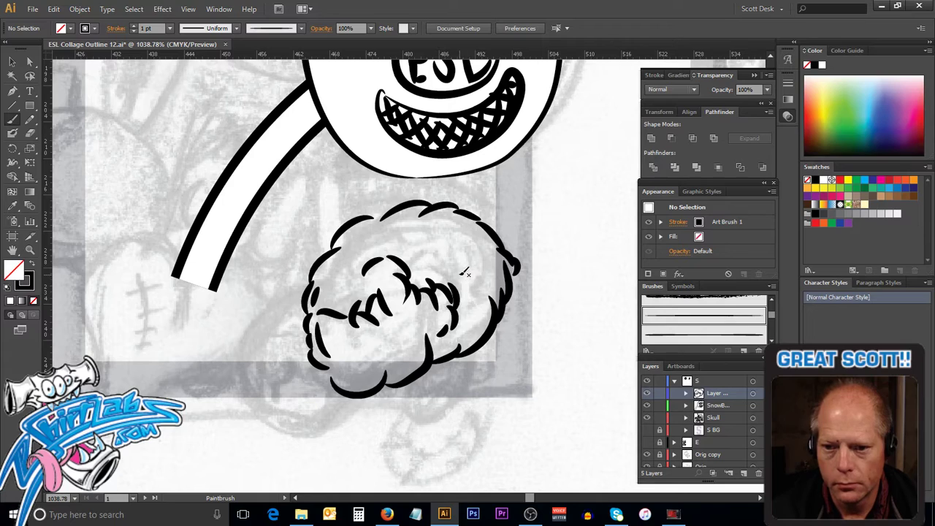
mouse_move(450, 256)
left_mouse_down()
mouse_move(457, 270)
mouse_move(449, 246)
left_mouse_up()
right_click(459, 247)
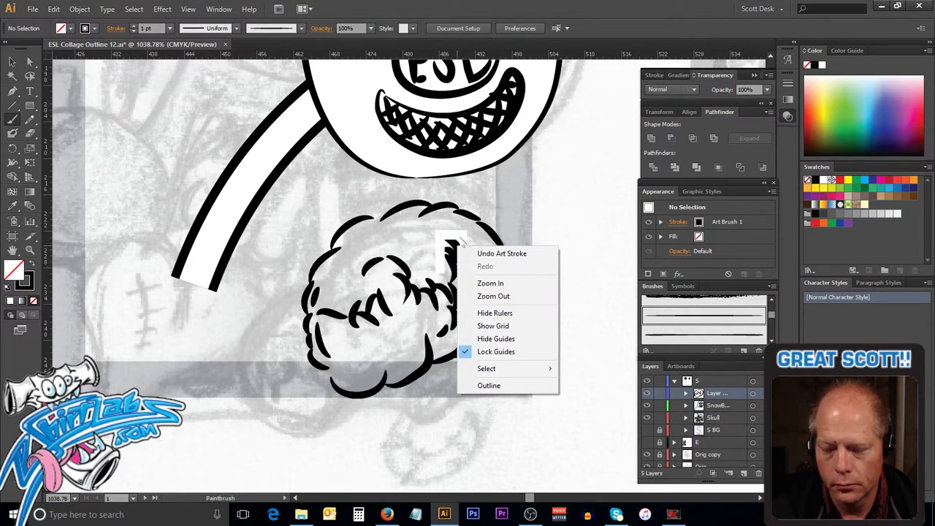
left_click(509, 234)
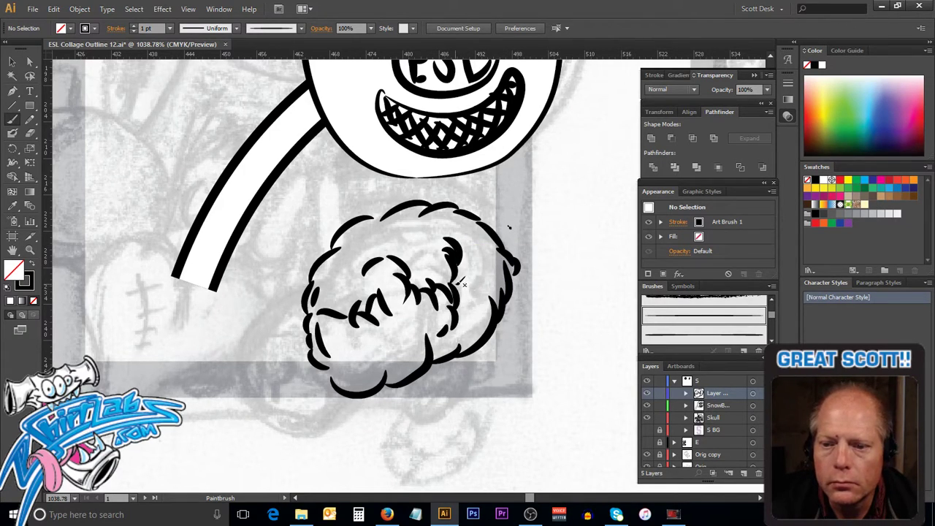
mouse_move(481, 283)
left_mouse_down()
mouse_move(478, 249)
mouse_move(502, 268)
left_mouse_up()
Step: Thicken the bumpy shape's lower and right edges with shading strokes, and add more fold strokes inside its upper and lower-left edges
left_click_drag(336, 359, 356, 380)
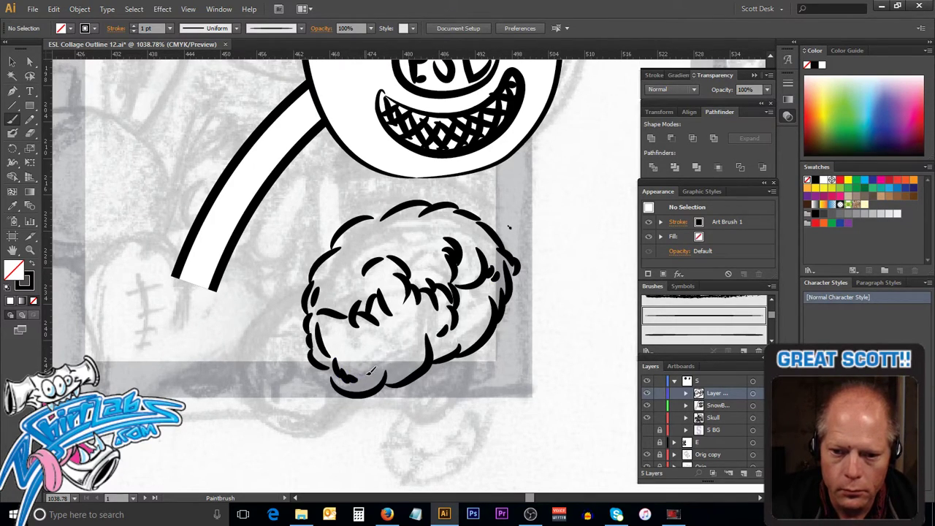
mouse_move(407, 354)
left_mouse_down()
mouse_move(416, 361)
mouse_move(494, 321)
left_mouse_up()
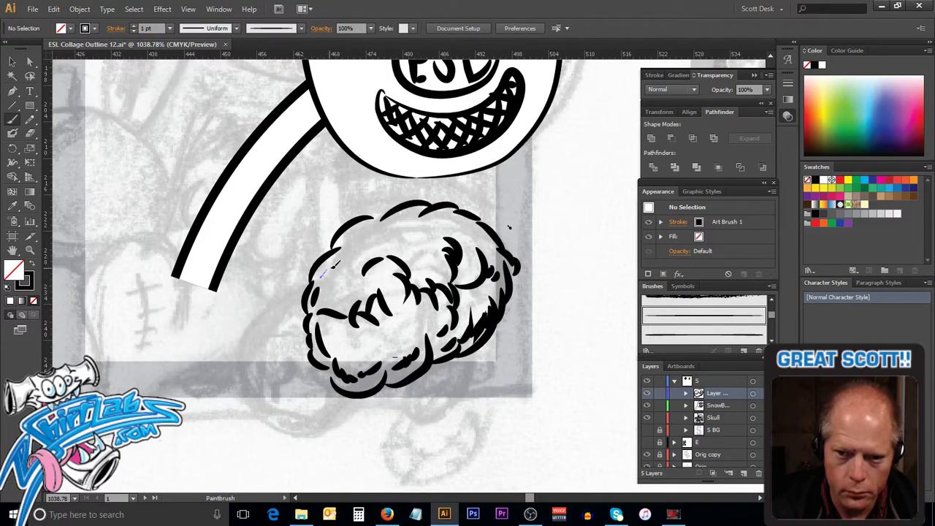
mouse_move(352, 258)
left_mouse_down()
mouse_move(373, 225)
mouse_move(379, 246)
mouse_move(405, 212)
mouse_move(407, 230)
mouse_move(436, 213)
left_mouse_up()
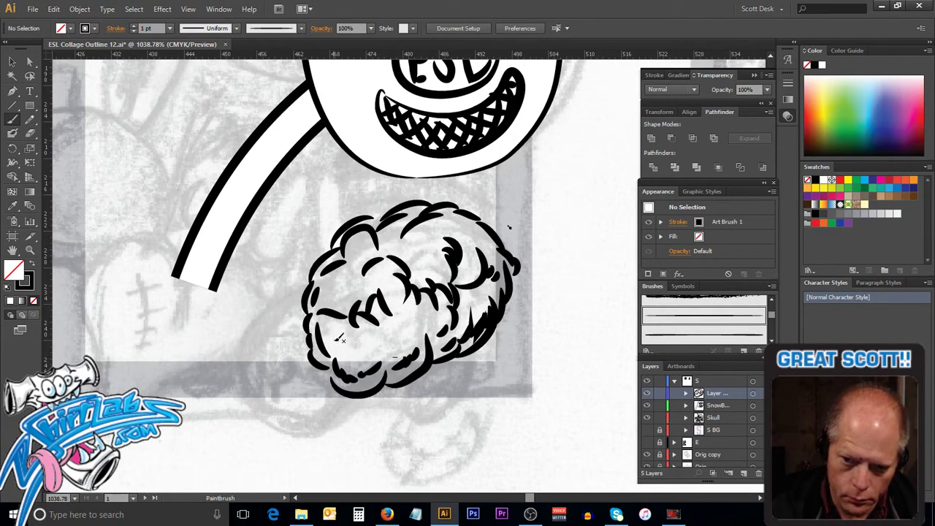
mouse_move(340, 345)
left_mouse_down()
mouse_move(365, 349)
mouse_move(367, 360)
left_mouse_up()
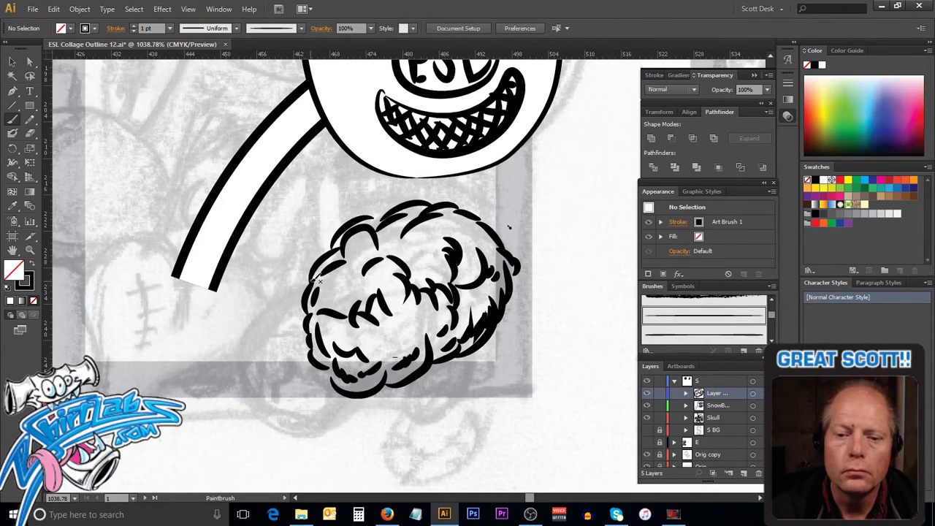
Step: Ink the bumpy outline of the smaller lobe attached to the lower left of the large rounded shape
left_click_drag(277, 296, 241, 344)
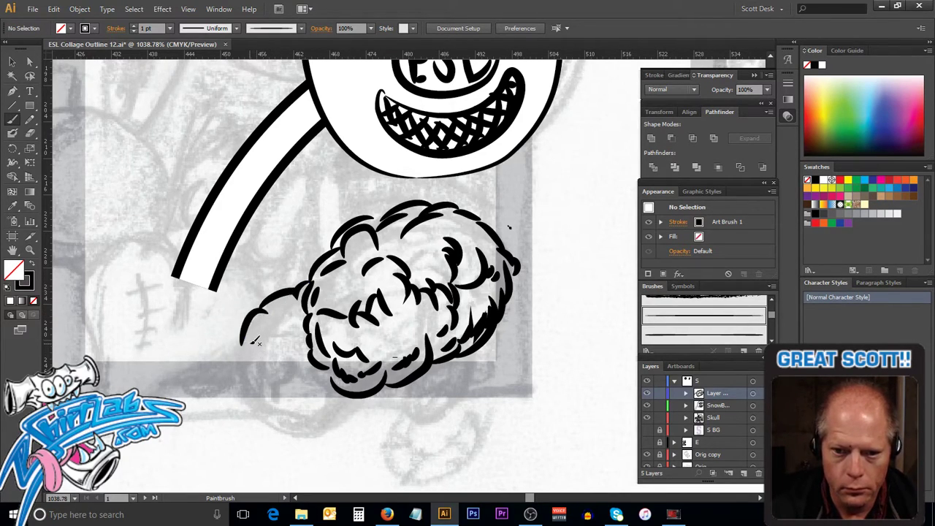
mouse_move(247, 381)
left_mouse_down()
mouse_move(267, 407)
mouse_move(286, 404)
mouse_move(294, 429)
mouse_move(307, 406)
left_mouse_up()
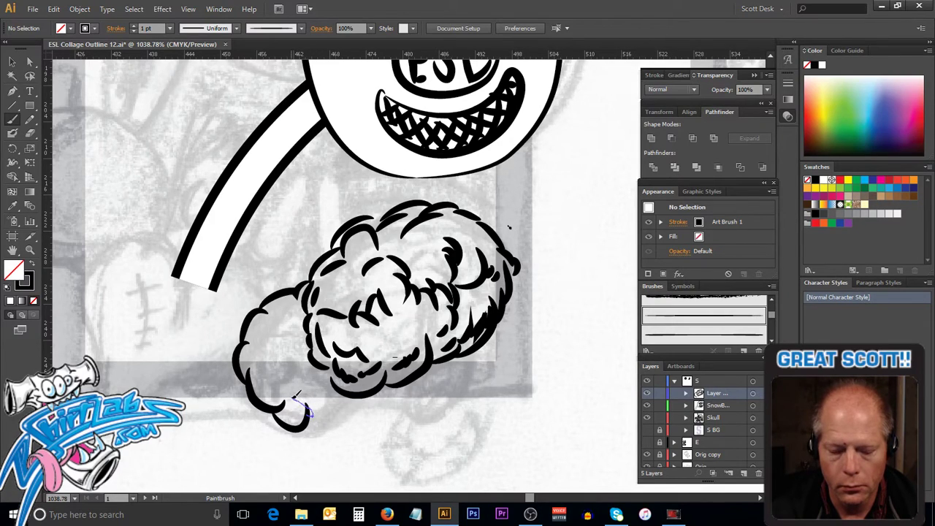
left_click_drag(292, 392, 293, 394)
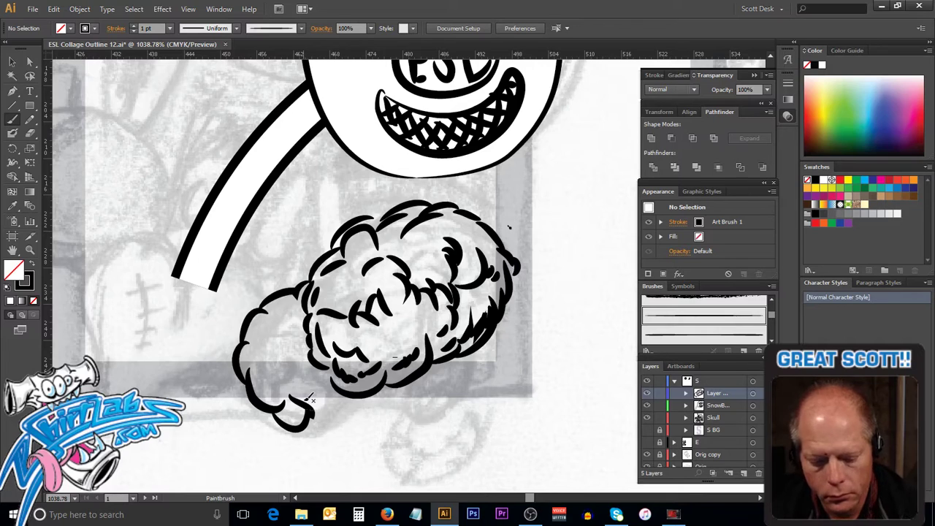
key("ctrl+z")
mouse_move(310, 420)
left_mouse_down()
mouse_move(324, 402)
mouse_move(311, 421)
left_mouse_up()
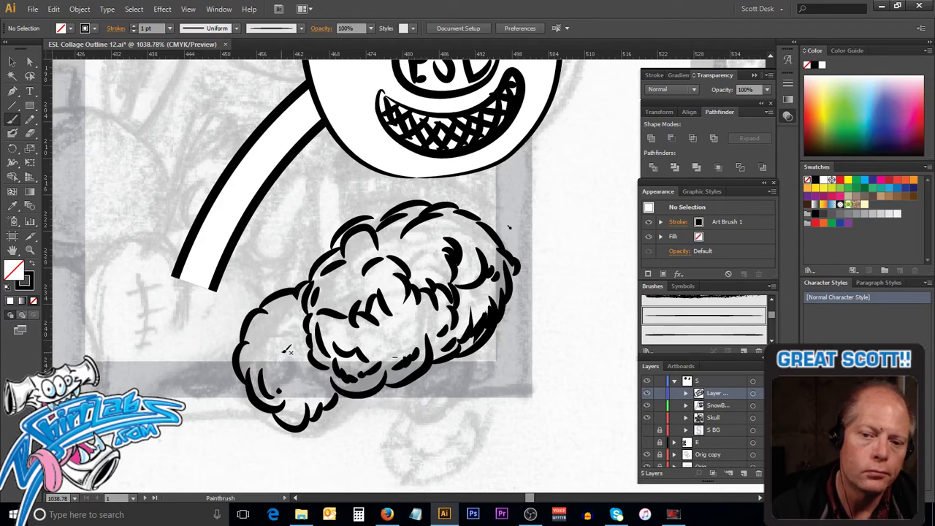
Step: Add short fold and shading strokes inside the smaller lower-left lobe
left_click_drag(299, 397, 296, 414)
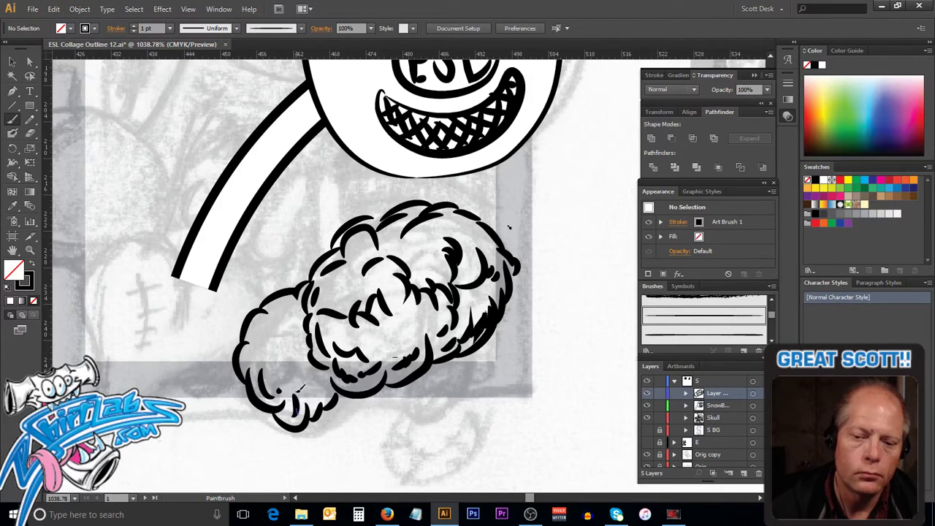
left_click_drag(326, 393, 315, 375)
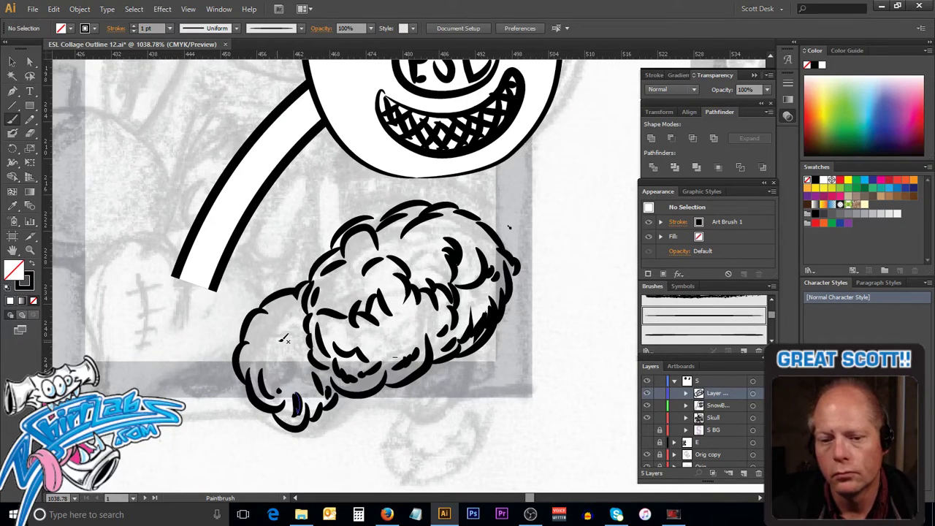
left_click_drag(280, 347, 256, 343)
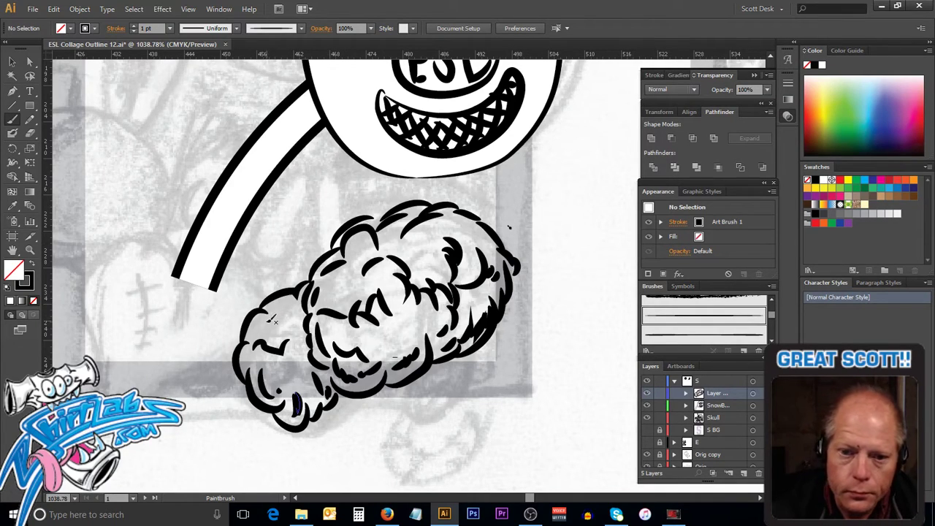
mouse_move(265, 324)
left_mouse_down()
mouse_move(282, 308)
mouse_move(295, 319)
left_mouse_up()
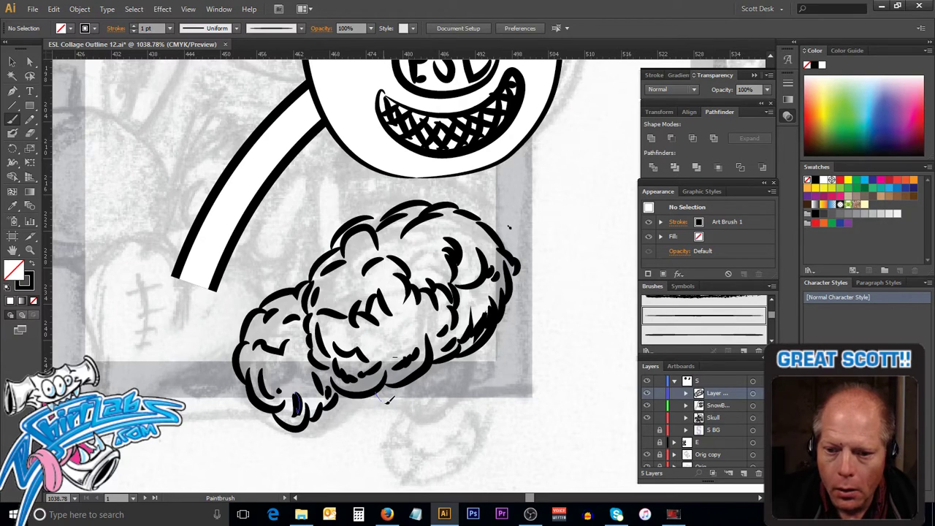
Step: Ink the rounded, vertically striped lobe beneath the brain shape, with the short curling stem hanging below it
mouse_move(406, 401)
left_mouse_down()
mouse_move(430, 423)
mouse_move(464, 405)
left_mouse_up()
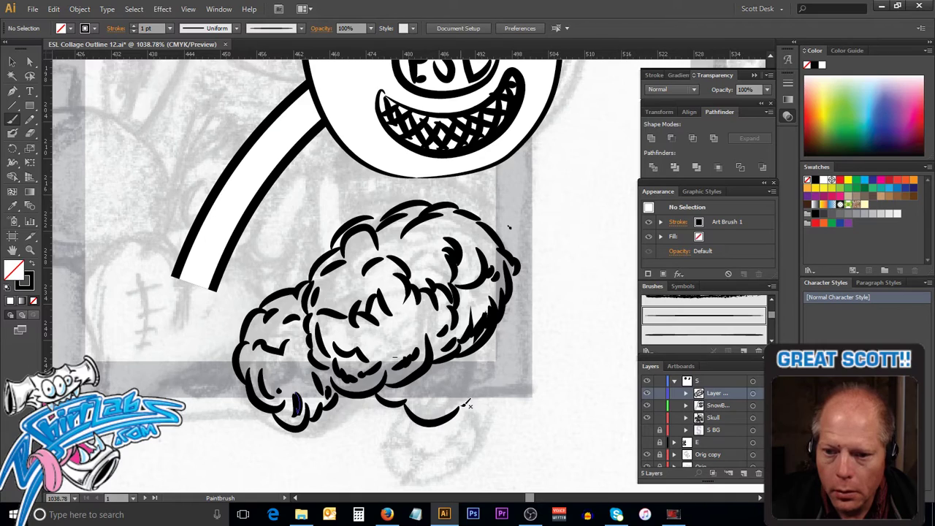
left_click_drag(475, 358, 464, 403)
left_click_drag(415, 386, 421, 418)
left_click_drag(426, 372, 434, 414)
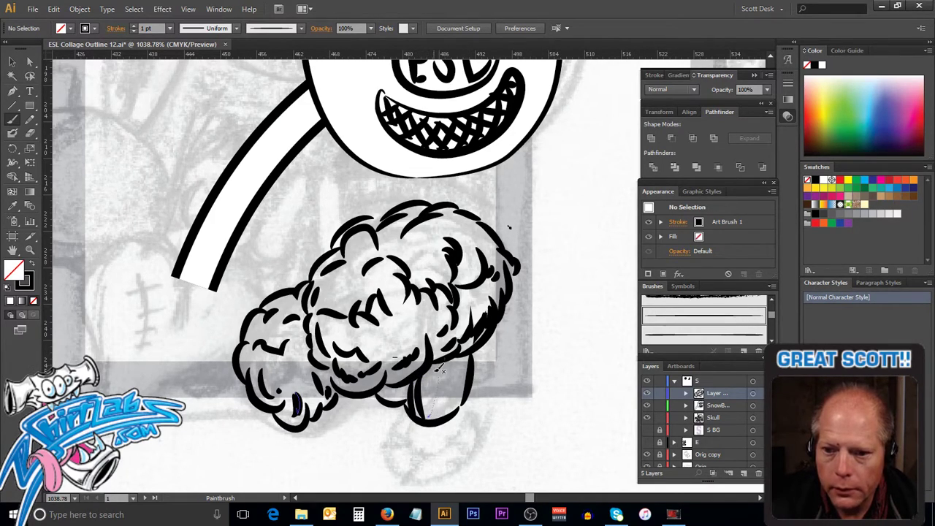
left_click_drag(453, 361, 443, 418)
left_click_drag(468, 353, 461, 408)
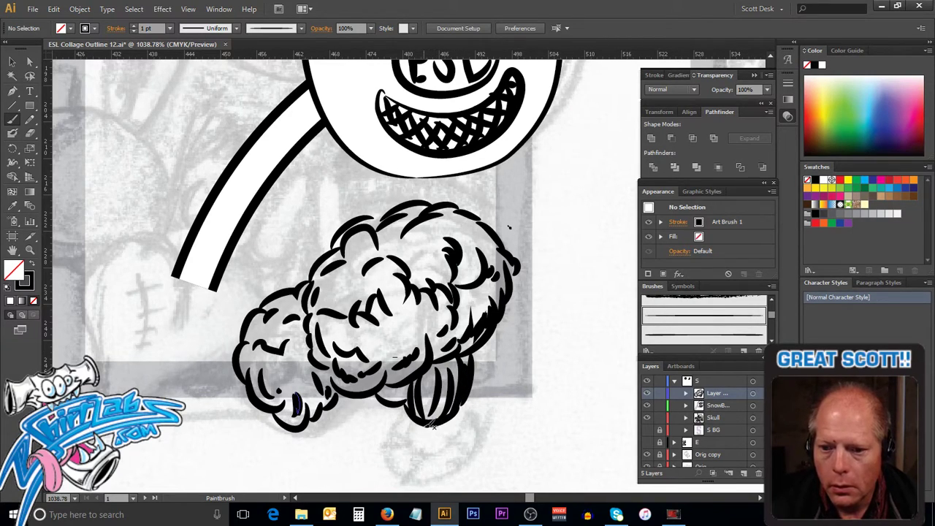
mouse_move(424, 434)
left_mouse_down()
mouse_move(374, 440)
mouse_move(374, 454)
mouse_move(398, 450)
left_mouse_up()
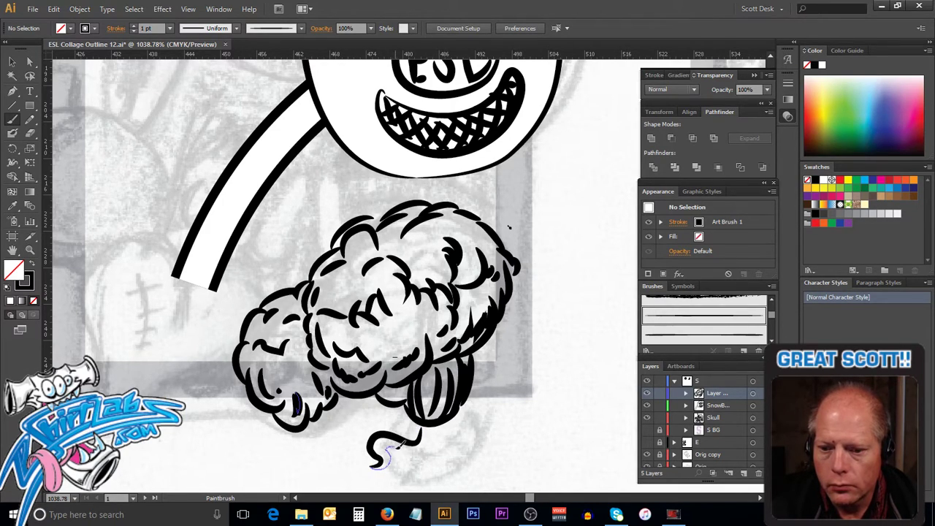
left_click_drag(438, 449, 449, 417)
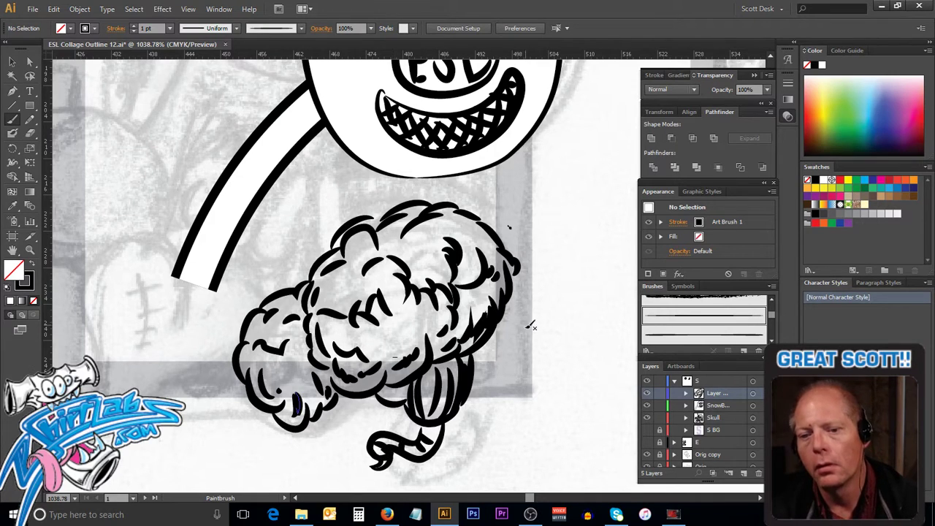
Step: Examine the inked brain shape within the whole ESL collage and again up close
left_click(442, 323, "ctrl+alt")
left_click(442, 322, "ctrl+alt")
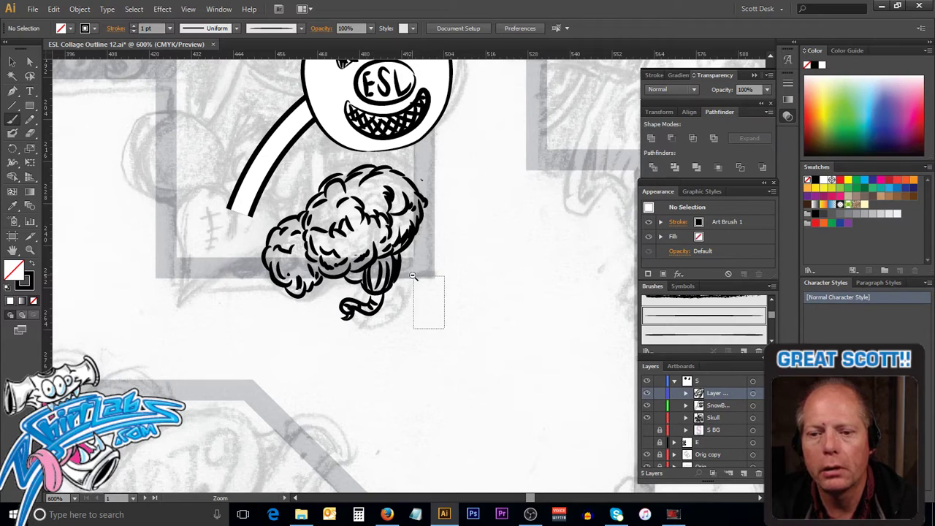
mouse_move(434, 280)
left_mouse_down()
mouse_move(428, 271)
mouse_move(459, 295)
mouse_move(472, 285)
left_mouse_up()
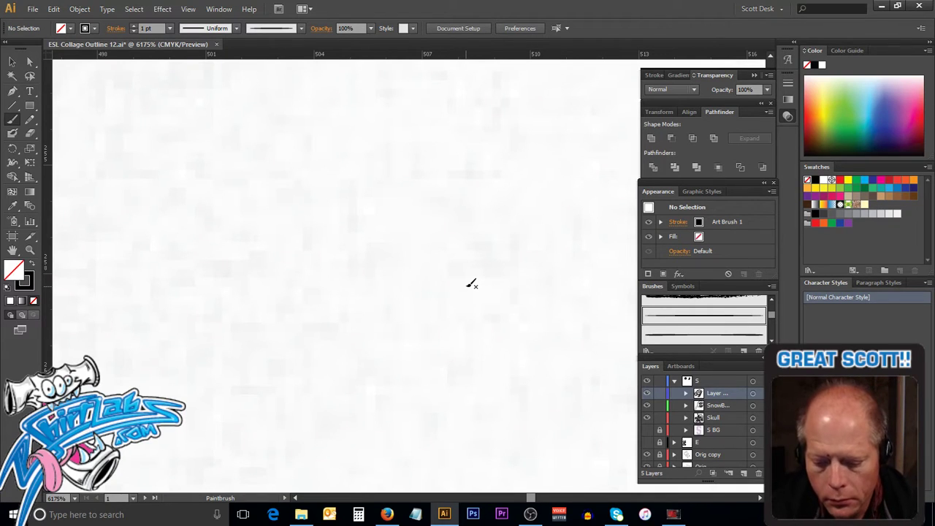
key("ctrl+0")
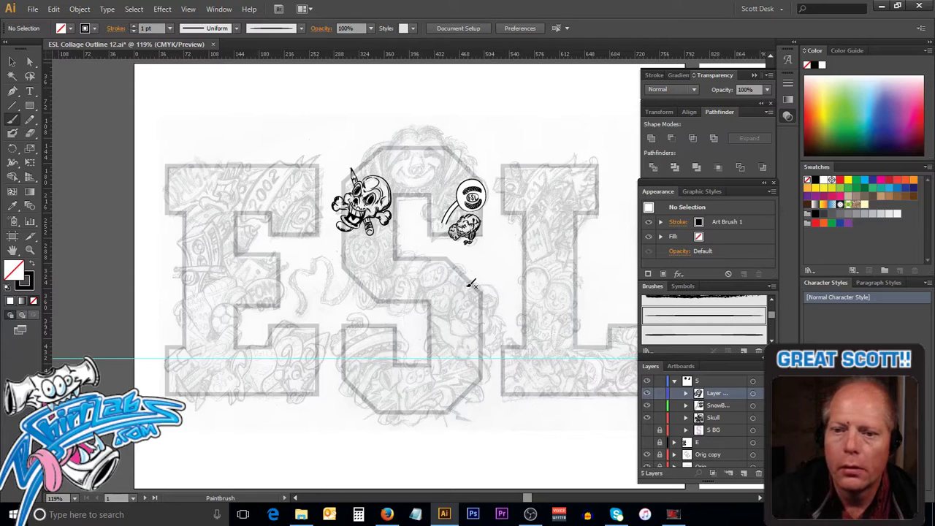
mouse_move(314, 146)
left_mouse_down()
mouse_move(518, 293)
mouse_move(515, 280)
mouse_move(467, 299)
left_mouse_up()
left_click_drag(447, 295, 534, 370)
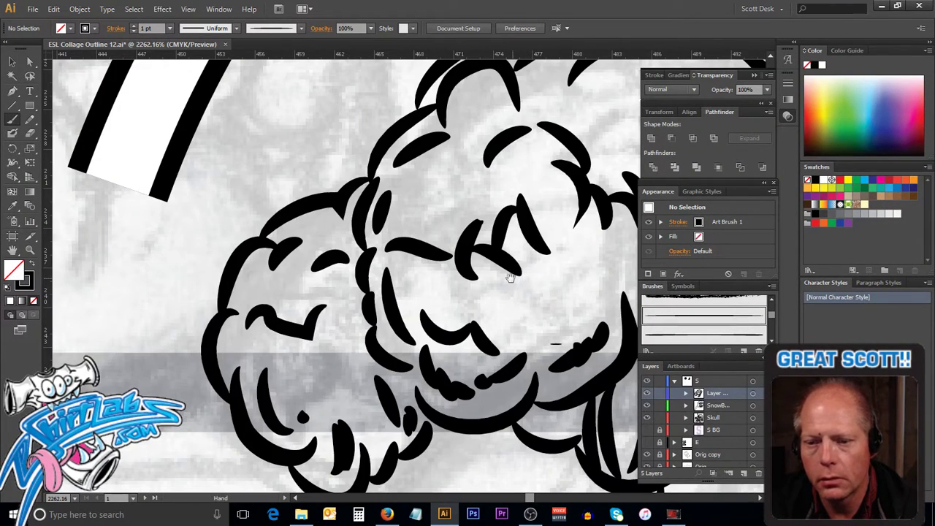
left_click_drag(513, 276, 367, 303)
left_click(377, 299, "ctrl+alt")
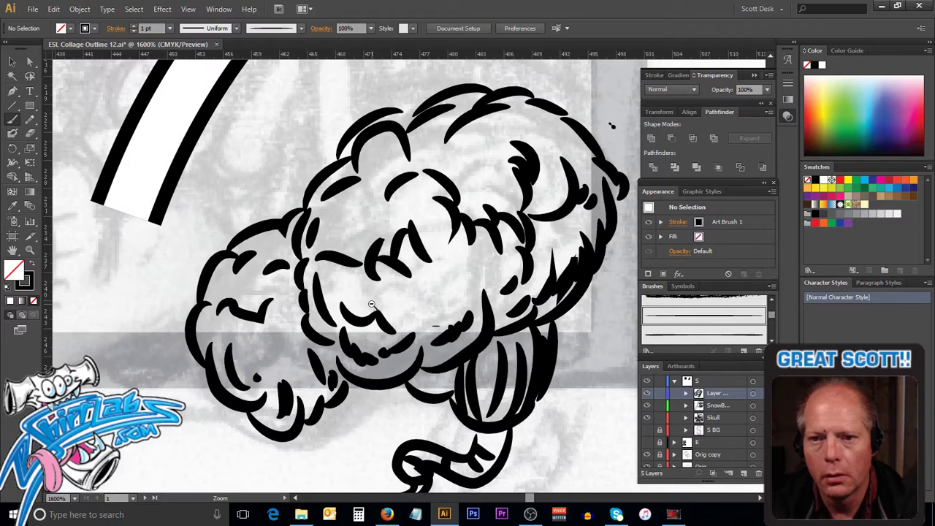
left_click(372, 304, "alt")
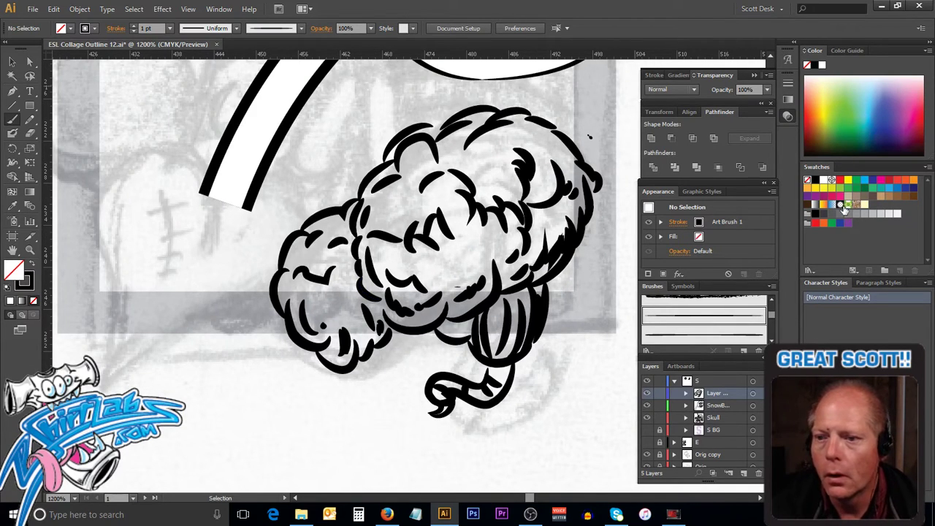
Step: Switch to the Blob Brush and set both the fill and the stroke to black
left_click(13, 133)
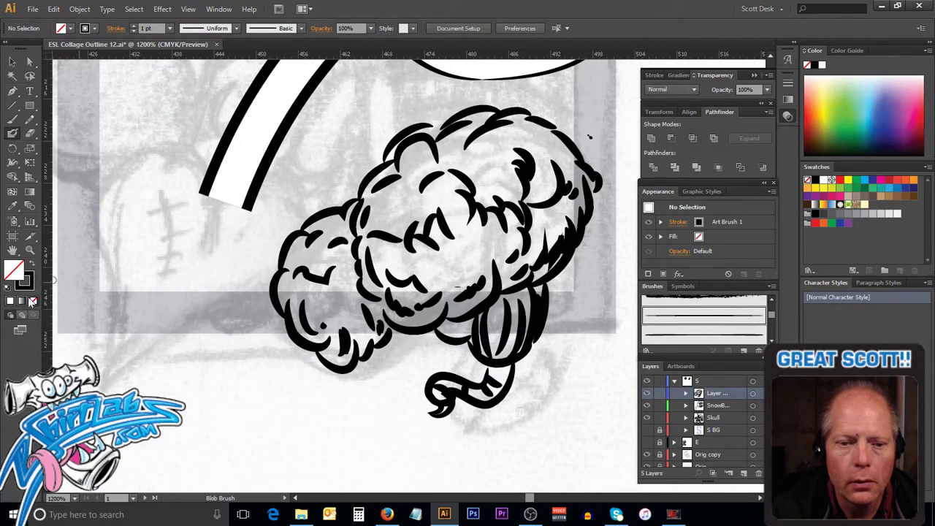
left_click(30, 264)
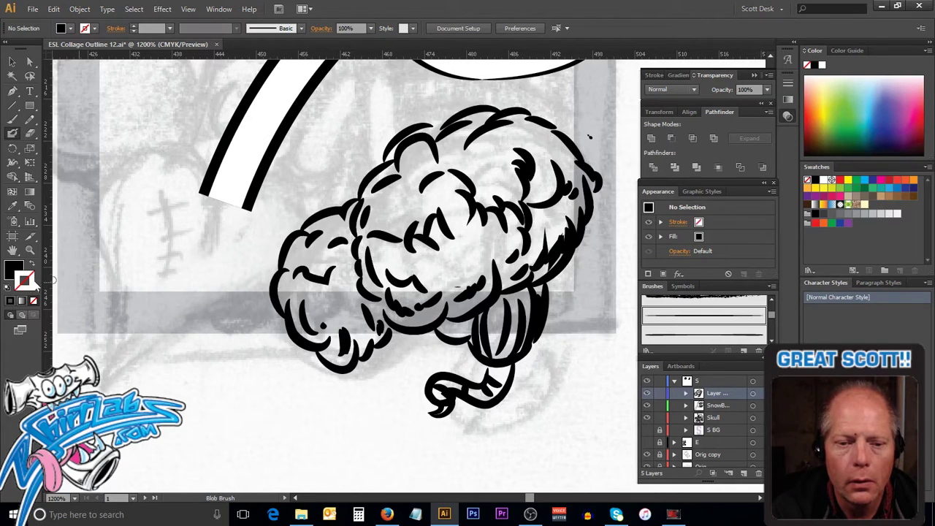
left_click(11, 302)
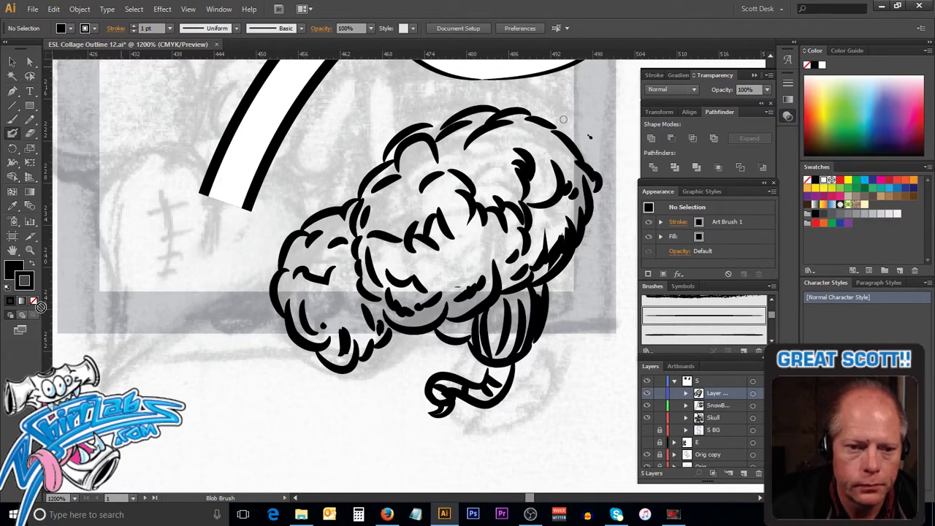
Step: Set the stroke to white and paint a white line with the Blob Brush along the inner edge of the brain's outline and stem
left_click_drag(41, 307, 27, 289)
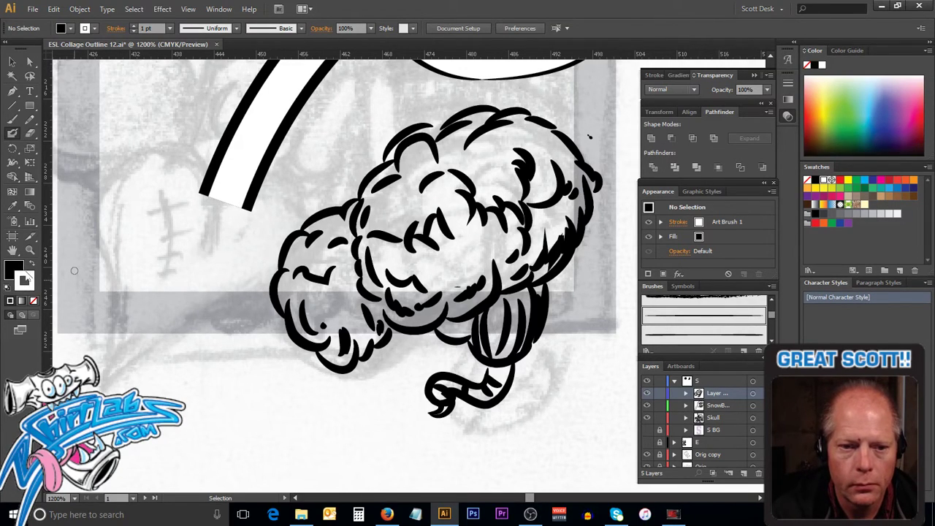
left_click(31, 263)
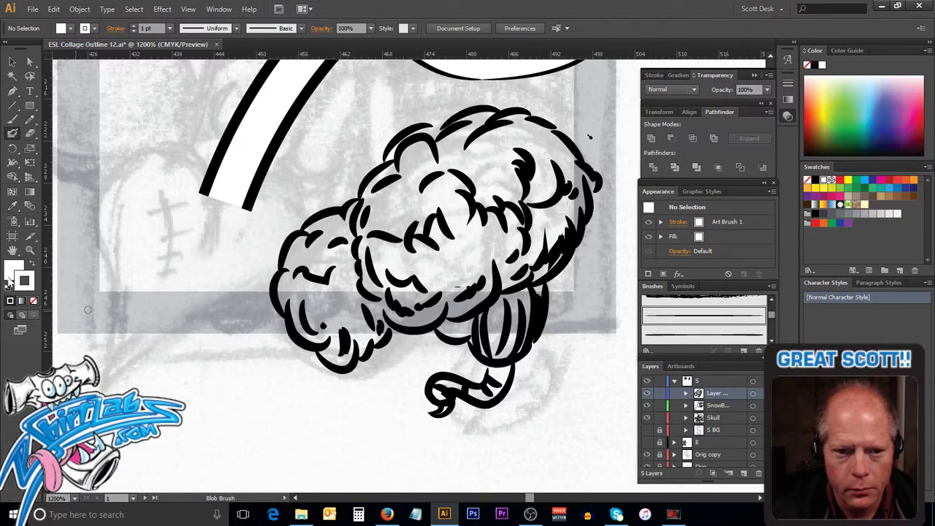
left_click(16, 270)
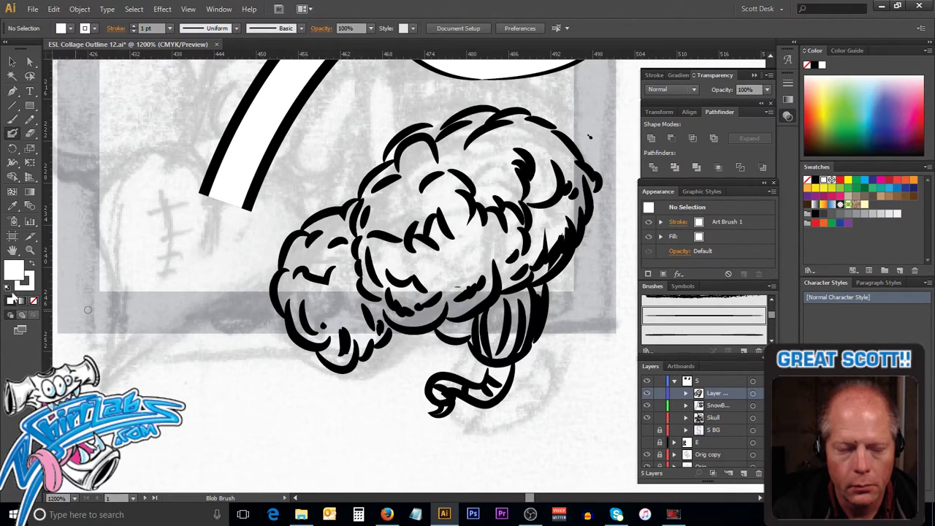
left_click(22, 301)
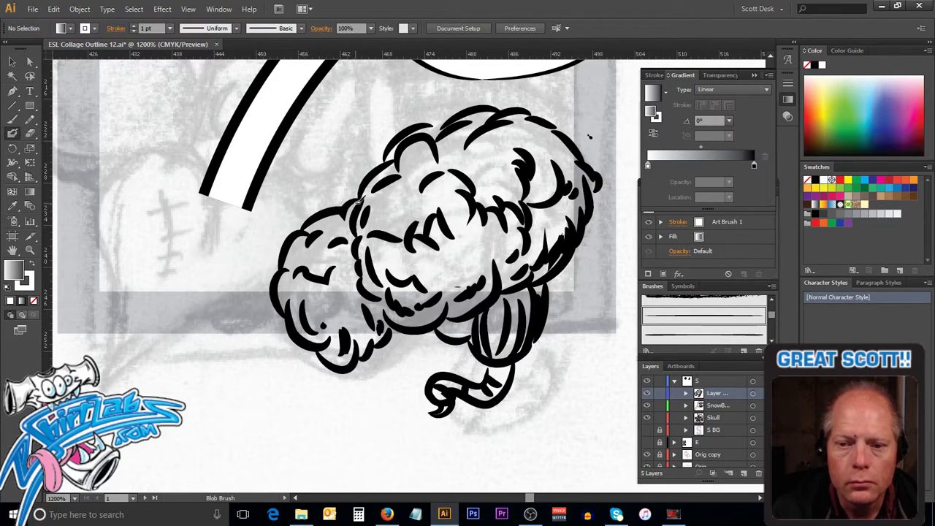
mouse_move(345, 213)
left_mouse_down()
mouse_move(298, 236)
mouse_move(286, 265)
mouse_move(280, 297)
mouse_move(300, 328)
mouse_move(328, 341)
mouse_move(345, 366)
mouse_move(398, 314)
mouse_move(443, 314)
mouse_move(444, 324)
mouse_move(479, 335)
mouse_move(498, 363)
mouse_move(471, 392)
mouse_move(442, 380)
mouse_move(452, 400)
mouse_move(439, 410)
mouse_move(448, 388)
mouse_move(475, 398)
mouse_move(500, 386)
mouse_move(512, 355)
mouse_move(544, 321)
mouse_move(543, 288)
mouse_move(586, 218)
mouse_move(592, 183)
mouse_move(595, 192)
mouse_move(594, 177)
mouse_move(526, 114)
mouse_move(486, 133)
left_mouse_up()
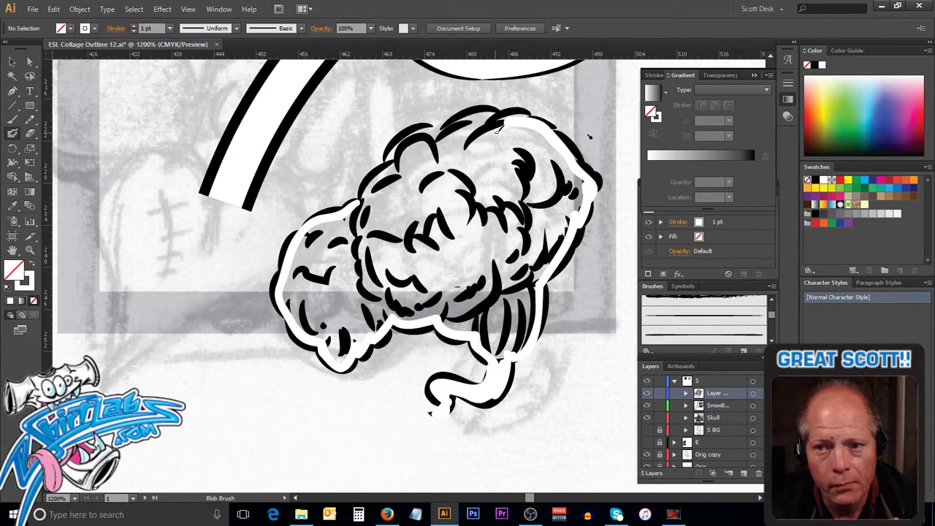
mouse_move(480, 143)
left_mouse_down()
mouse_move(498, 105)
mouse_move(447, 130)
mouse_move(418, 130)
mouse_move(359, 198)
left_mouse_up()
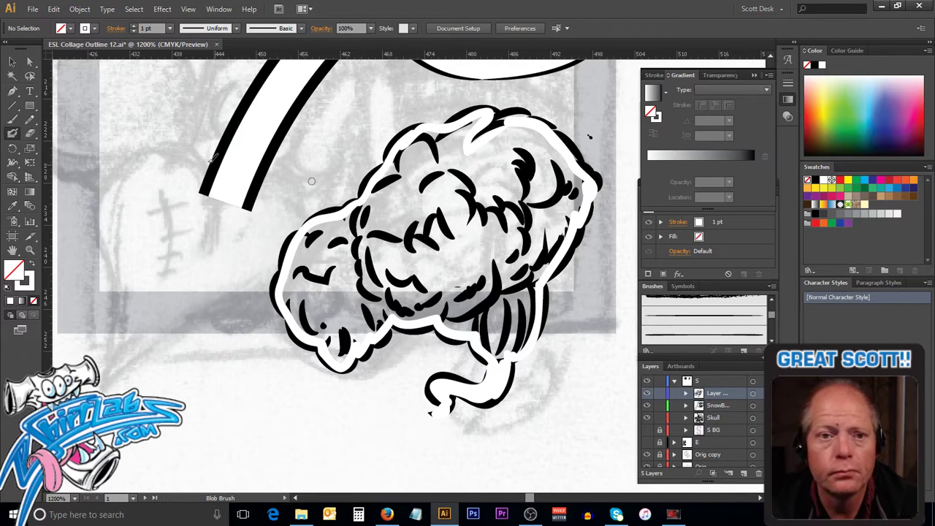
Step: Delete the inner contour of the white brain outline so that it becomes one solid white shape
left_click(12, 62)
left_click(342, 224)
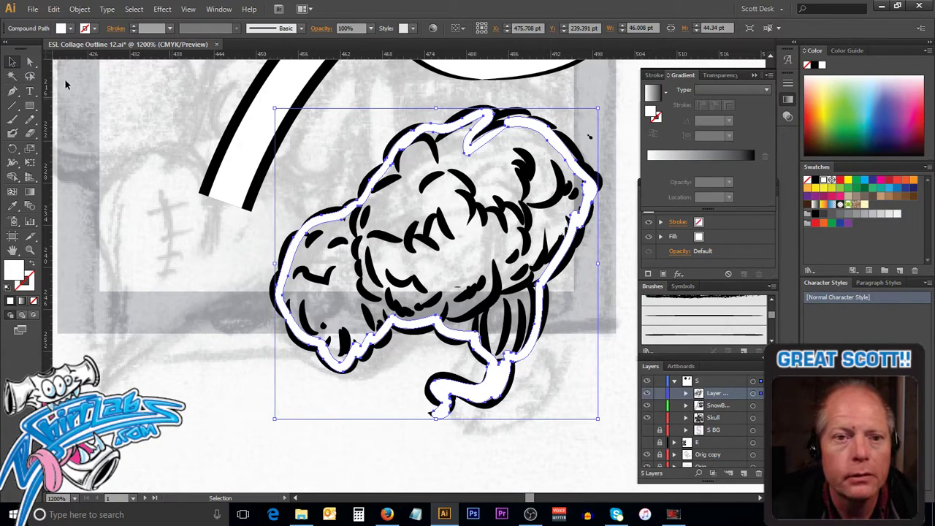
left_click(30, 62)
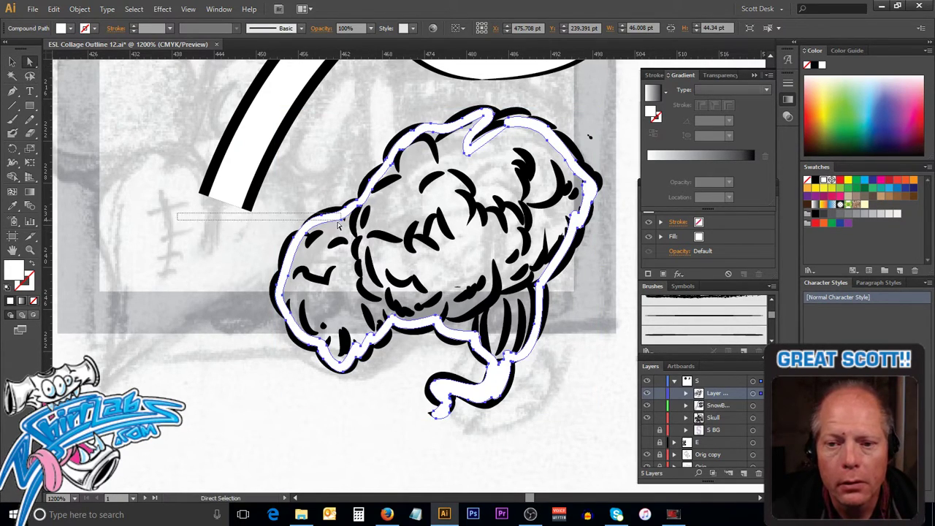
left_click(268, 238)
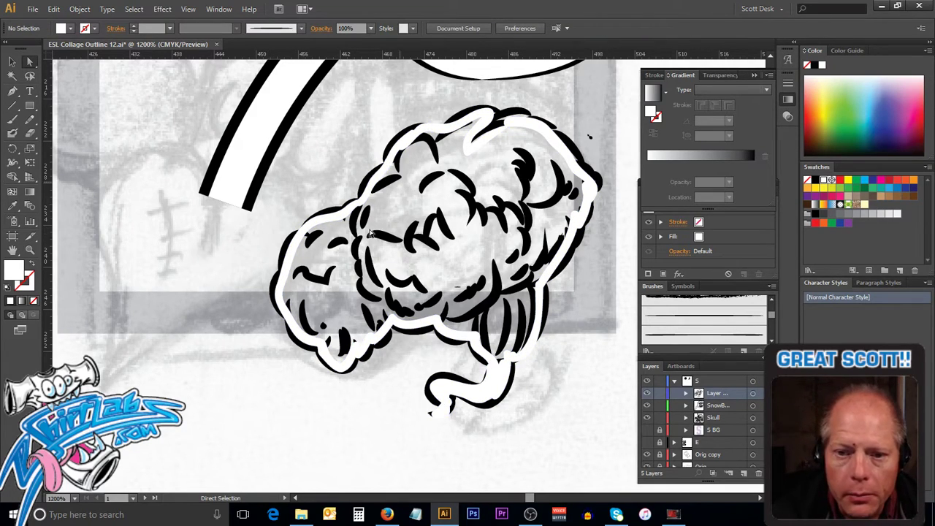
left_click(342, 231)
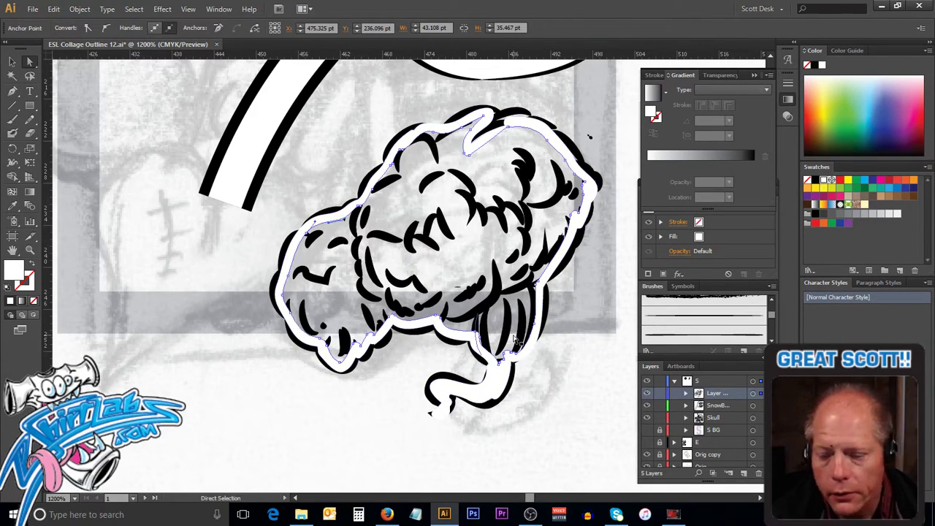
key("Delete")
key("Delete")
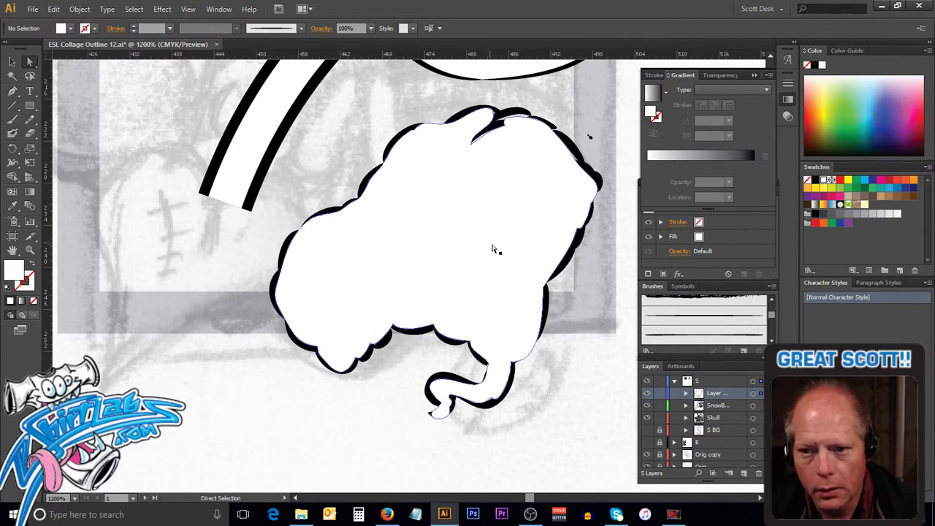
Step: Send the solid white brain shape behind the black ink lines
key("v")
left_click(484, 266)
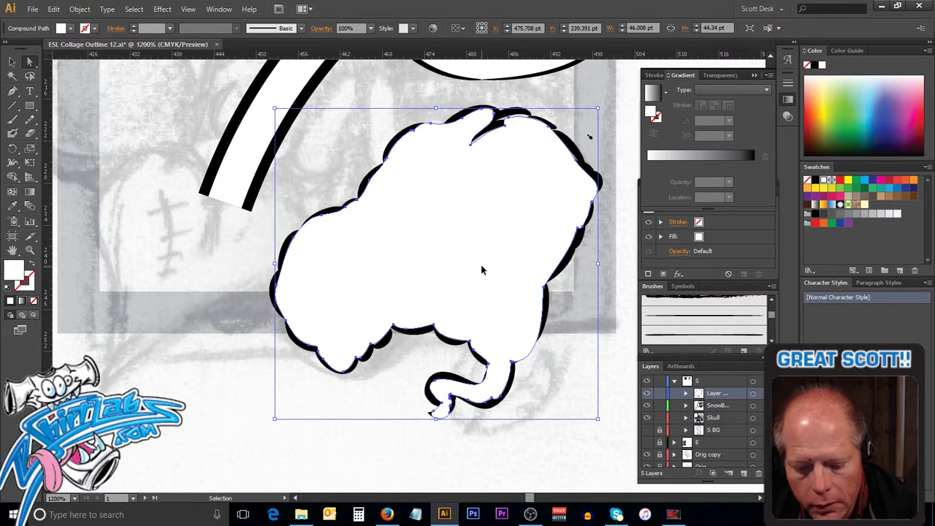
key("ctrl+shift+bracketleft")
left_click(488, 257, "ctrl+alt")
left_click(488, 257, "ctrl+alt")
left_click_drag(478, 255, 558, 300)
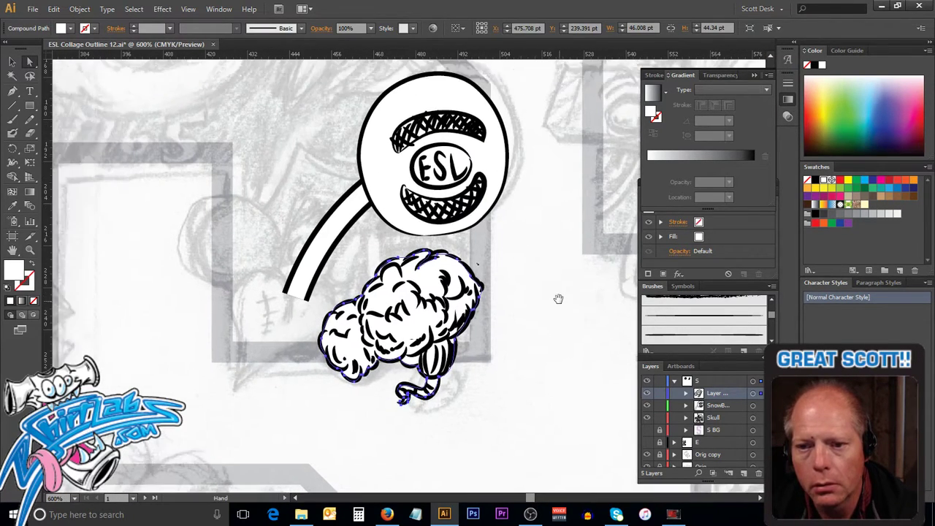
Step: Rename the layer holding the brain artwork as Brain
left_click(29, 63)
key("v")
double_click(719, 395)
type("Brain")
key("Return")
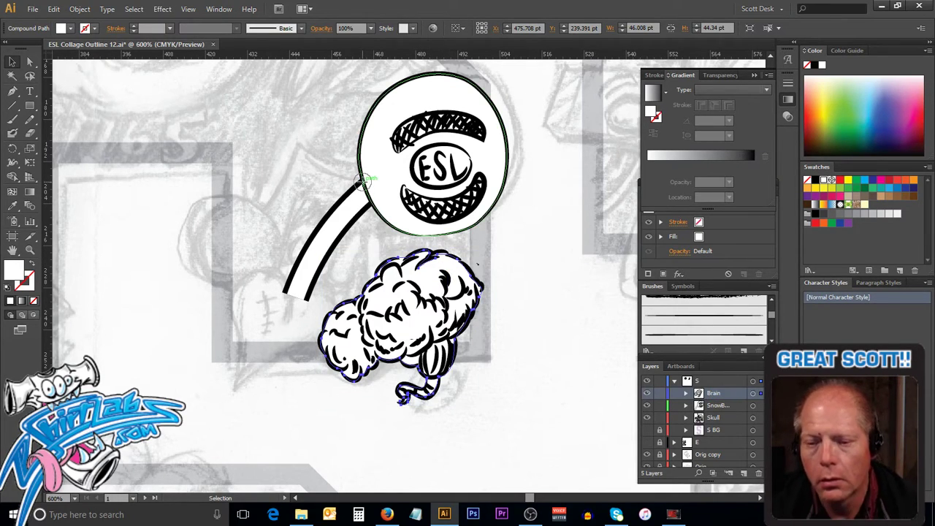
Step: Draw an ellipse about 27 by 22 pt between the skull and the ESL emblem and fill it with black
left_click(454, 374)
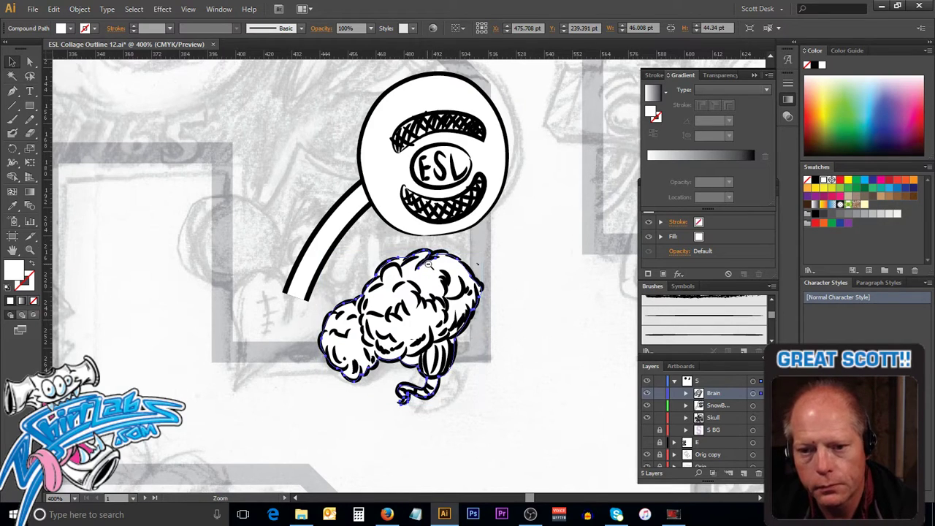
left_click(424, 266, "ctrl+alt")
left_click(426, 270, "ctrl+alt")
left_click_drag(423, 270, 544, 269)
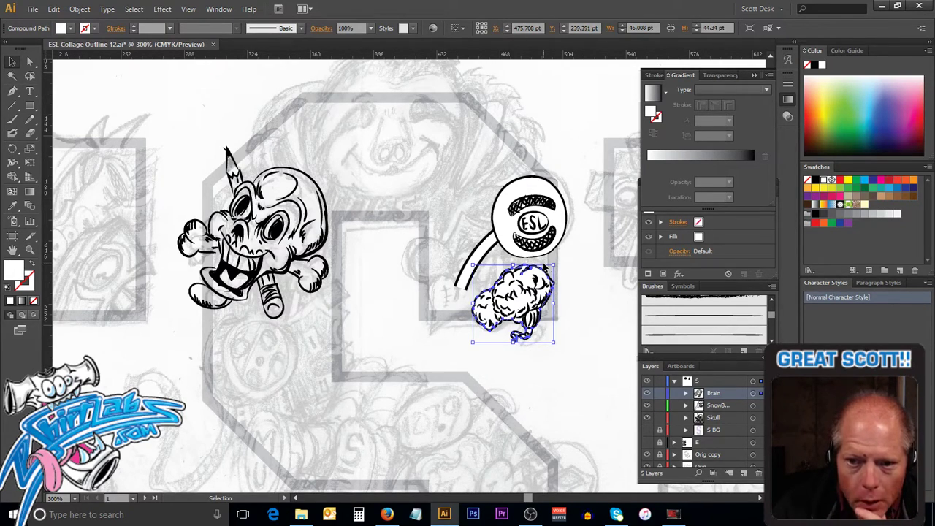
key("ctrl+shift+b")
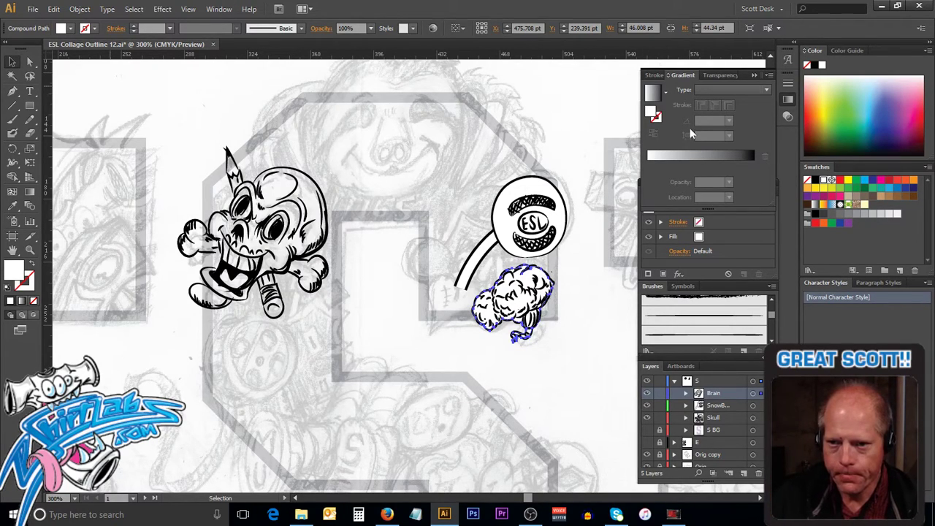
key("ctrl+shift+b")
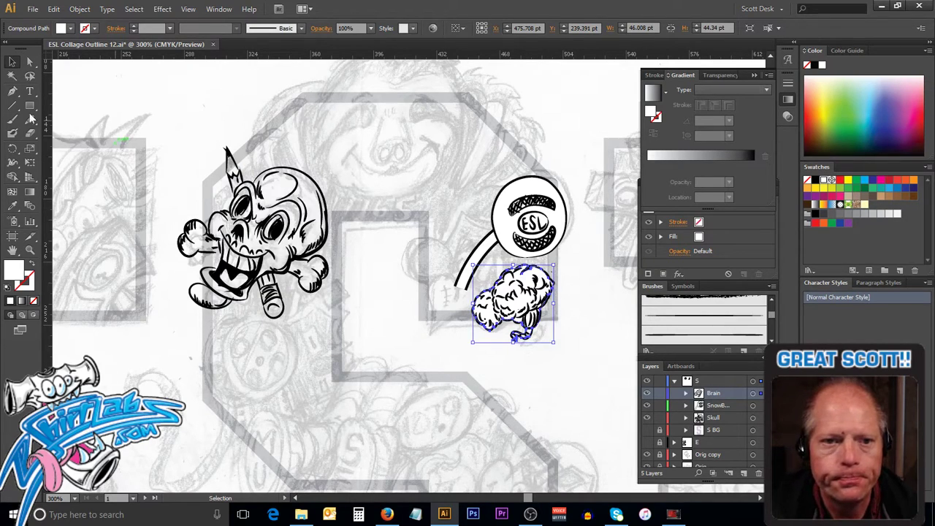
left_click_drag(30, 105, 97, 134)
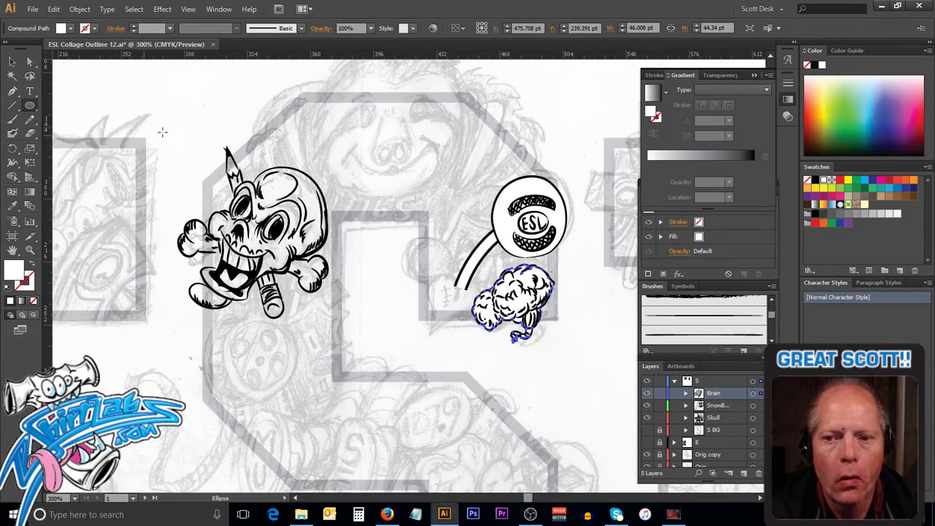
left_click_drag(388, 245, 432, 280)
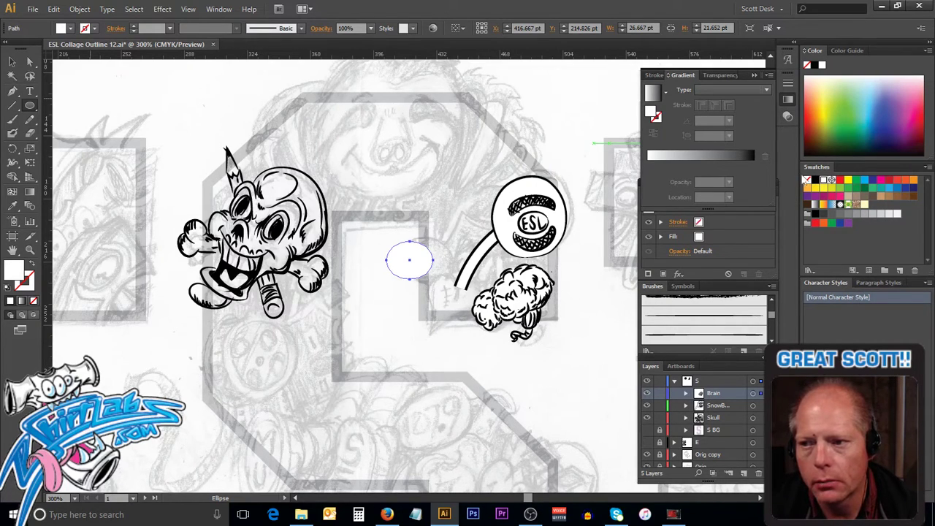
left_click_drag(815, 180, 16, 273)
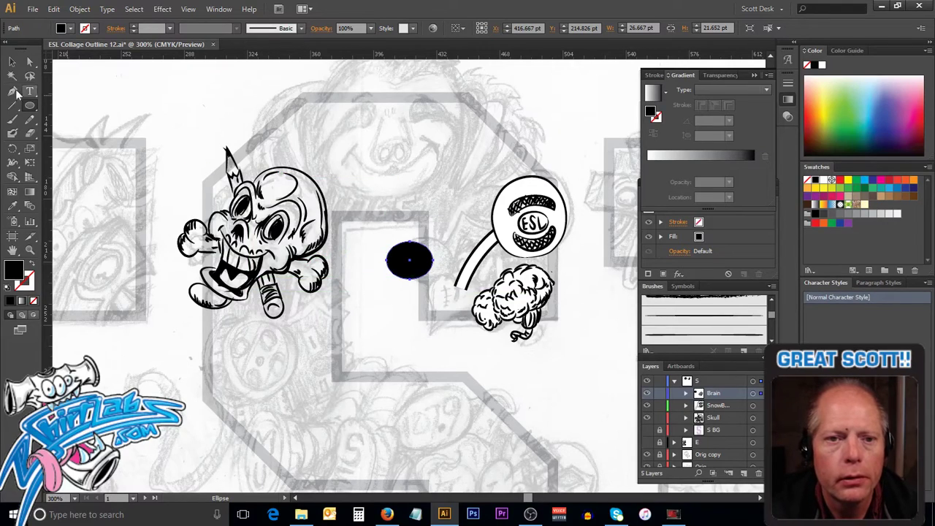
Step: Draw a straight vertical stem line with the Pen tool, from above the black ellipse down to its right edge
left_click(11, 93)
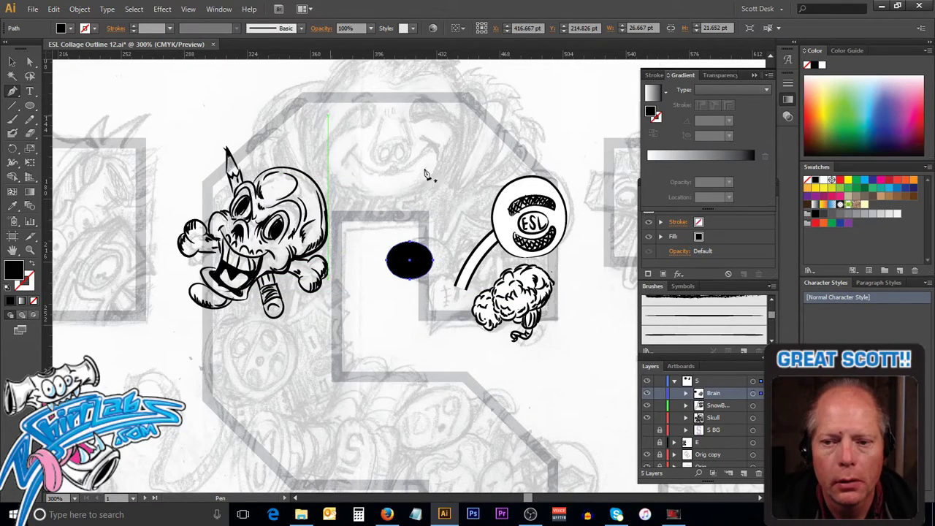
left_click(433, 264)
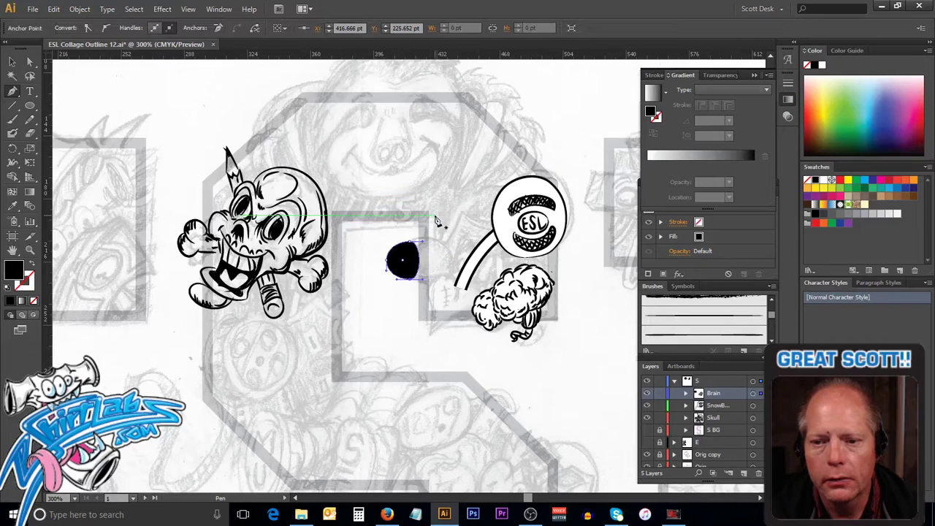
key("ctrl+z")
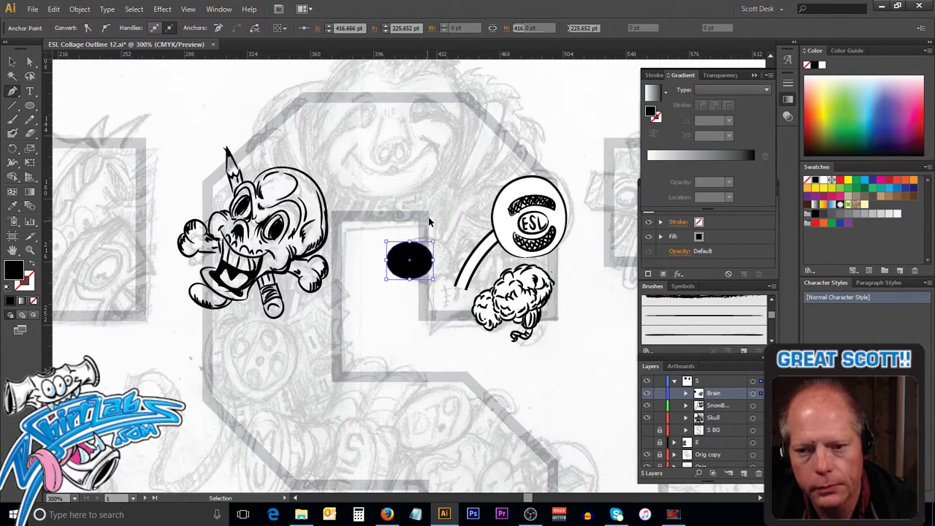
key("ctrl+shift+a")
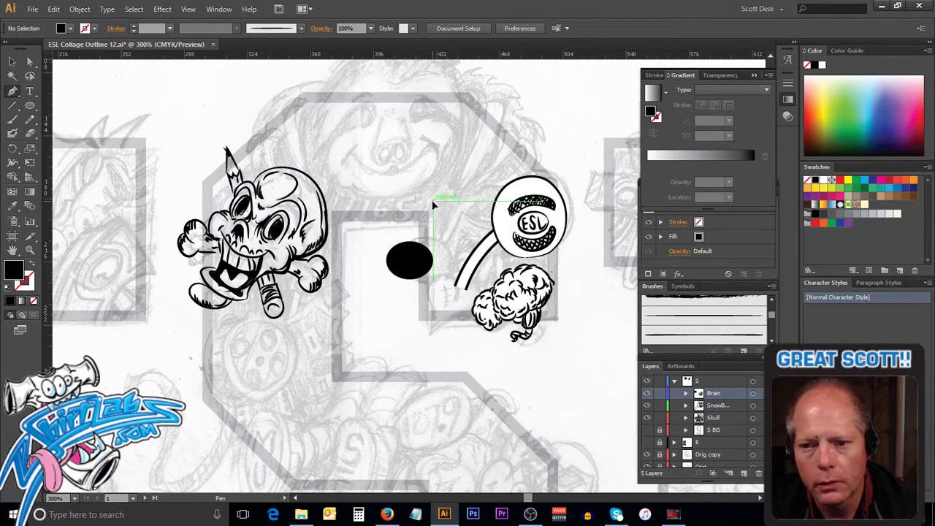
left_click(433, 200)
left_click(433, 266)
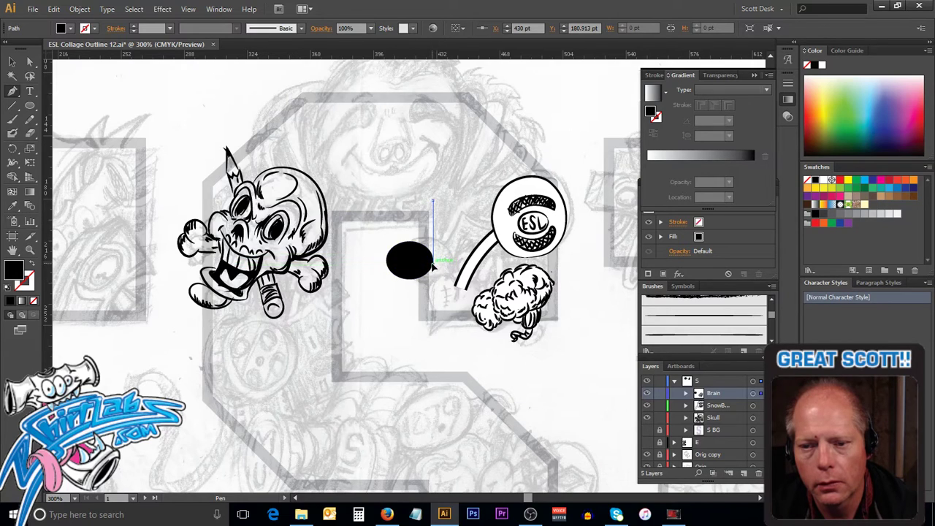
left_click(444, 214, "ctrl")
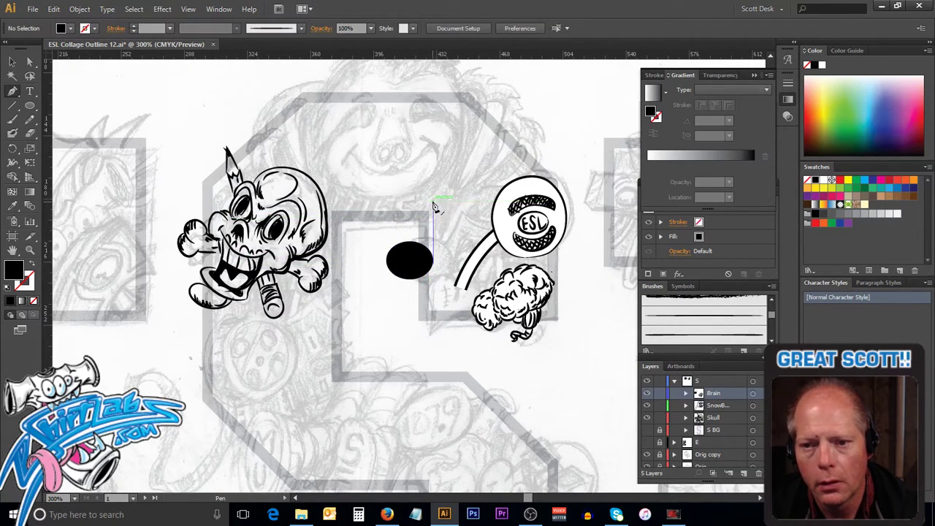
Step: Continue the stem path into two pointed flags to the right and bring it back down into a narrow, filled music-note stem
left_click(434, 204)
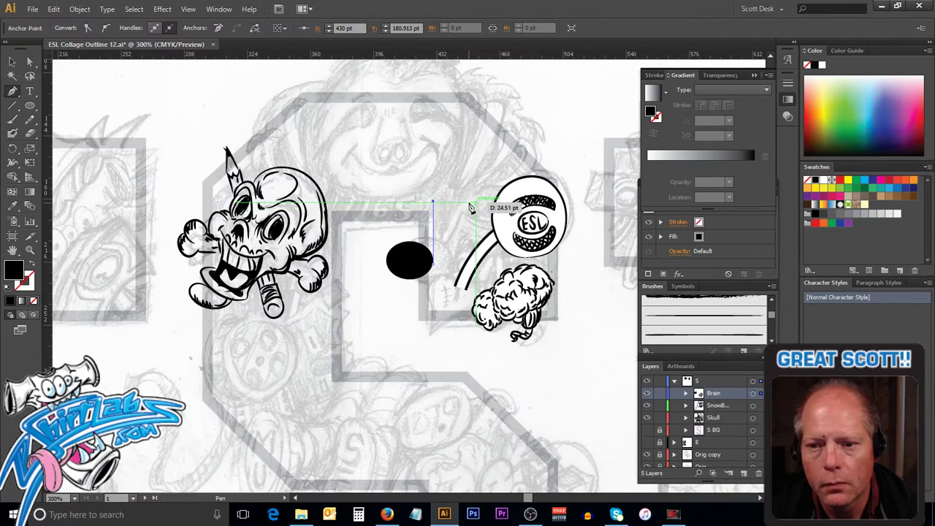
left_click_drag(469, 206, 487, 206)
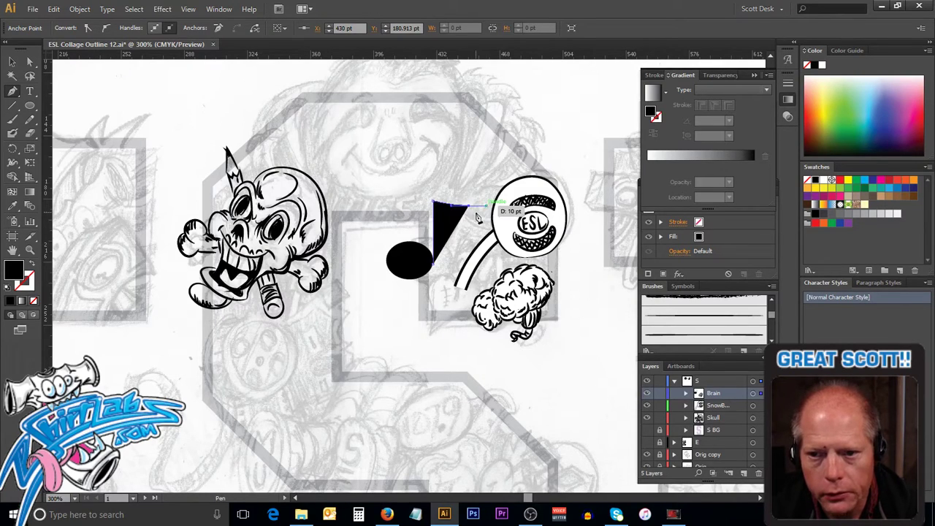
left_click(469, 205)
left_click(442, 213)
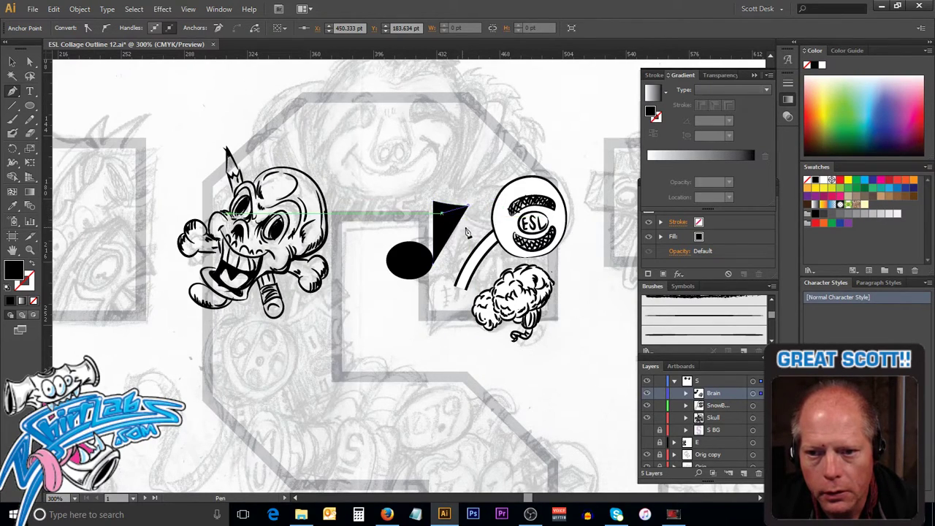
left_click_drag(475, 229, 446, 233)
left_click(469, 220)
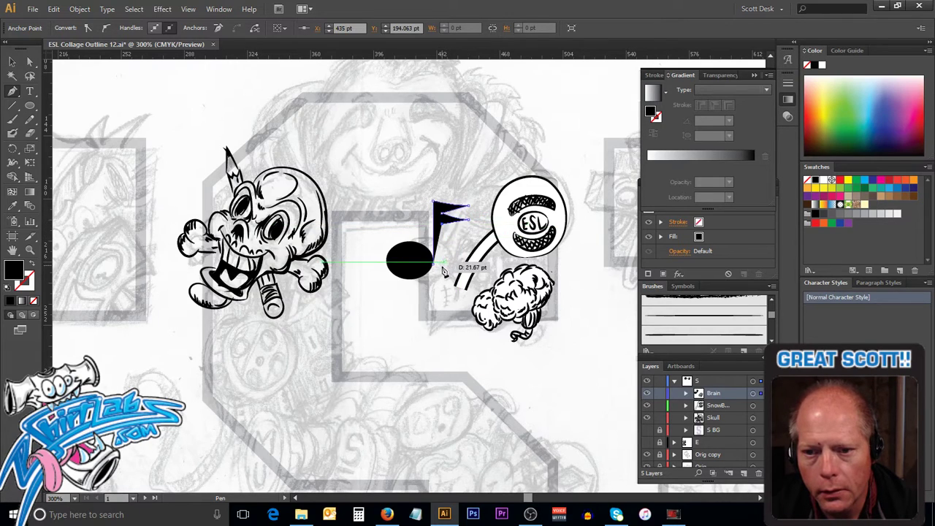
left_click(439, 267)
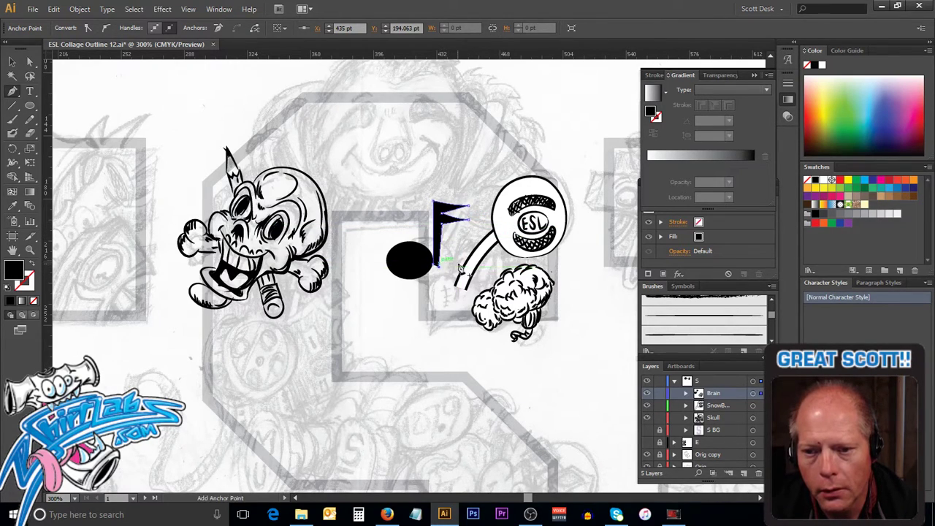
Step: Move the flagged stem left so that it overlaps the black ellipse as a music note
key("v")
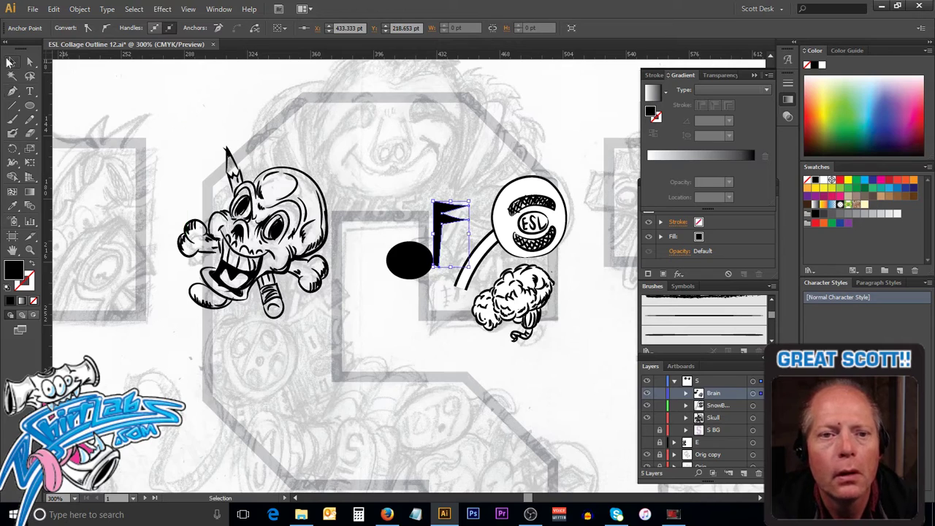
left_click(427, 181)
left_click_drag(441, 206, 428, 206)
left_click(429, 261, "shift")
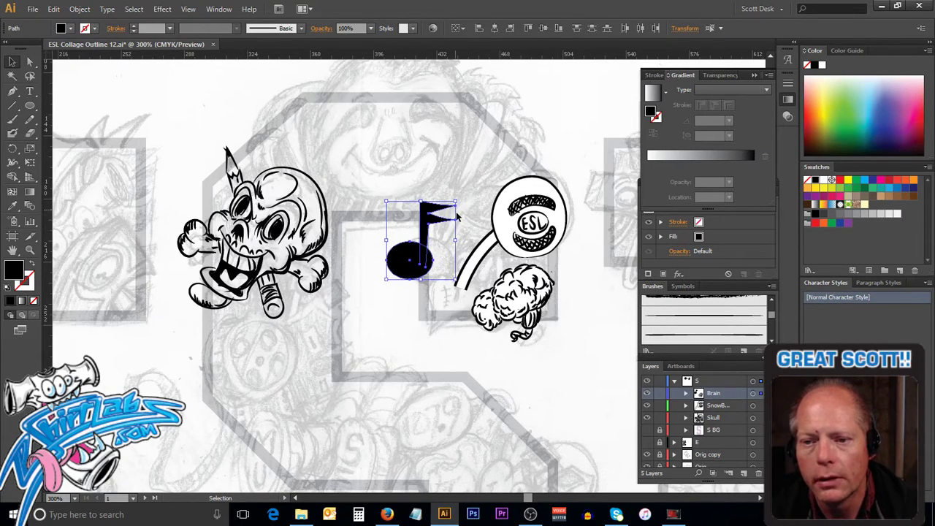
left_click(478, 207)
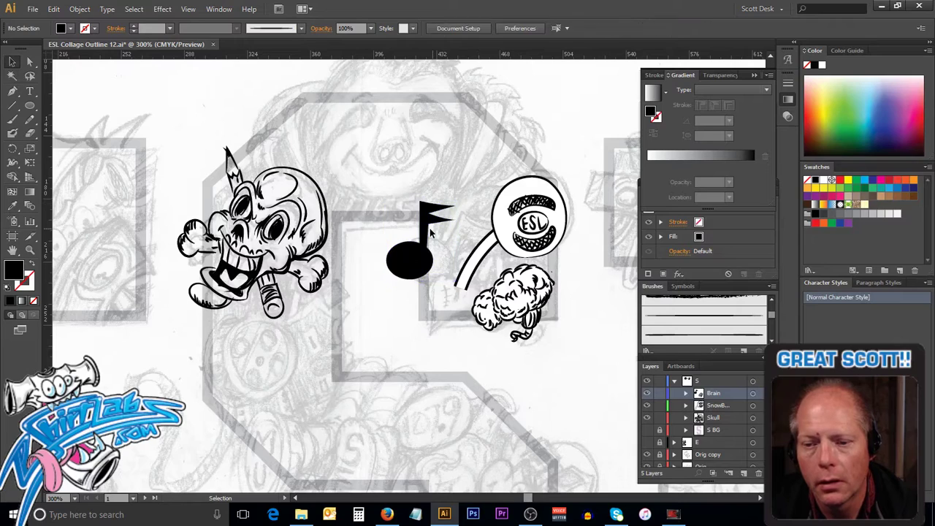
Step: Shift the flagged stem right to the black ellipse's edge and adjust its lower end so its right side meets the ellipse
key("ctrl+space")
left_click_drag(373, 193, 479, 283)
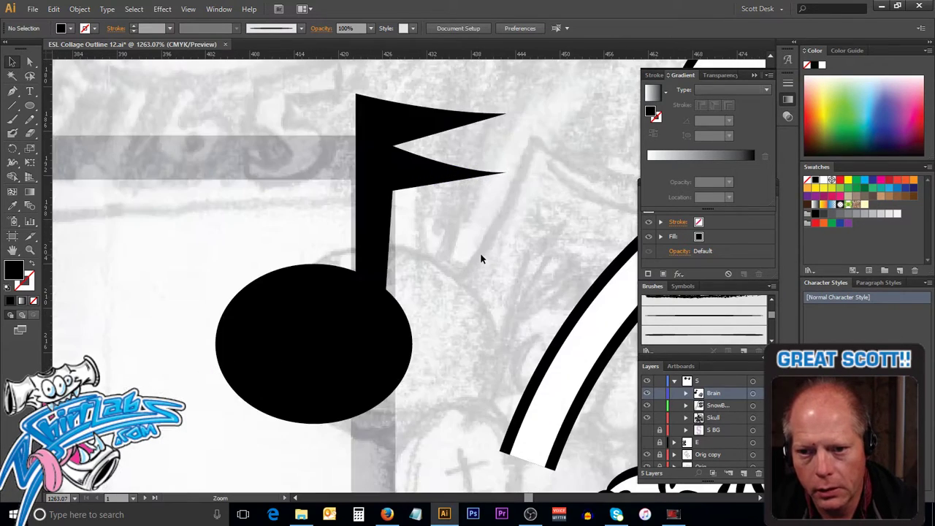
left_click_drag(372, 237, 401, 241)
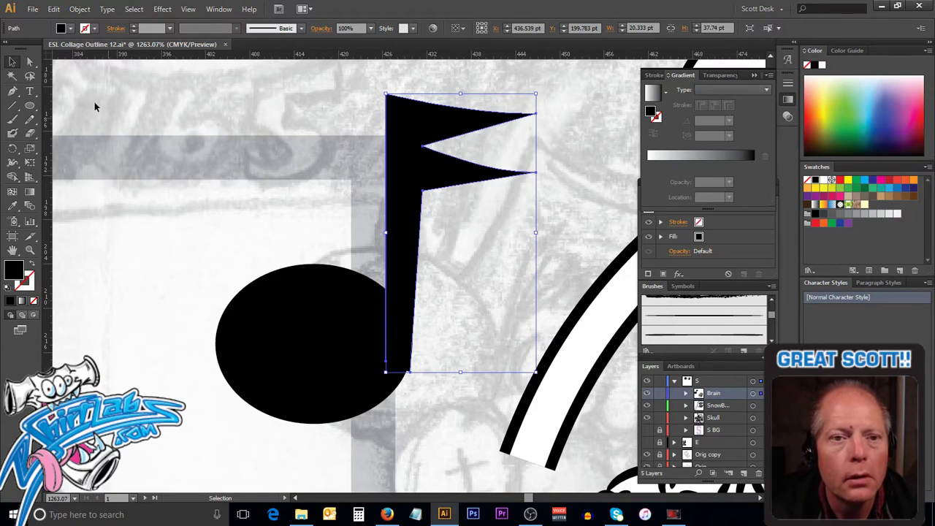
left_click(29, 62)
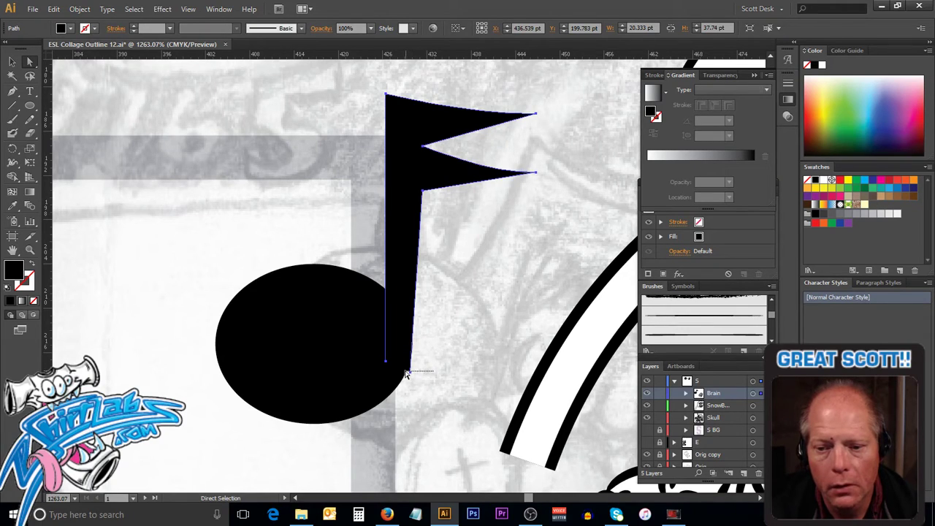
left_click_drag(407, 374, 413, 347)
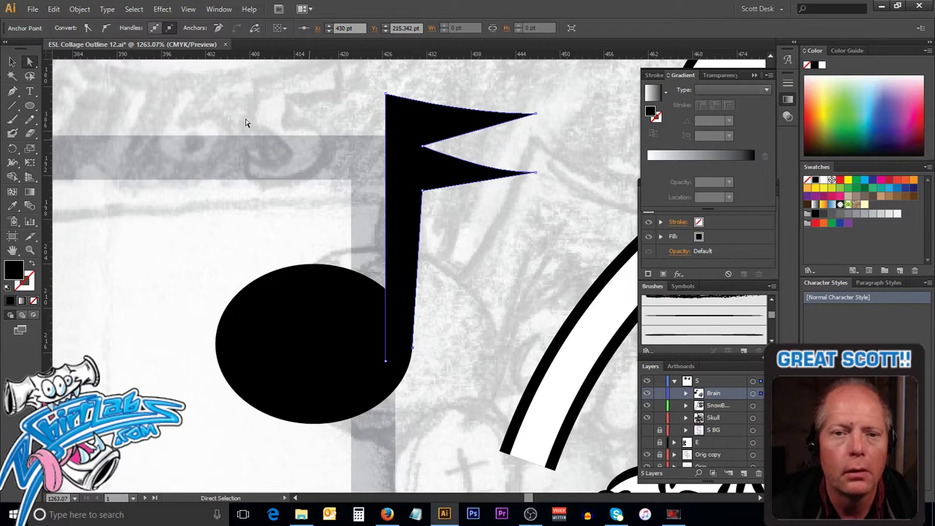
left_click(12, 62)
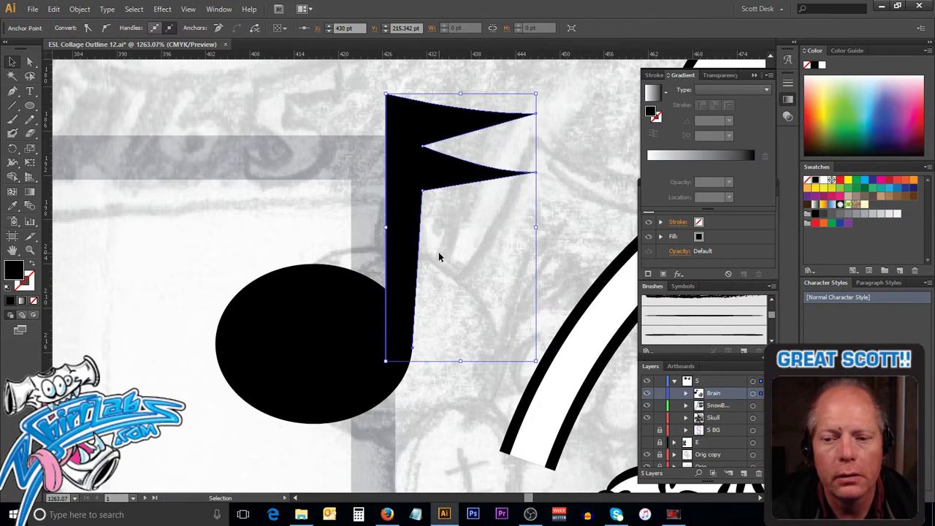
left_click_drag(328, 231, 326, 323)
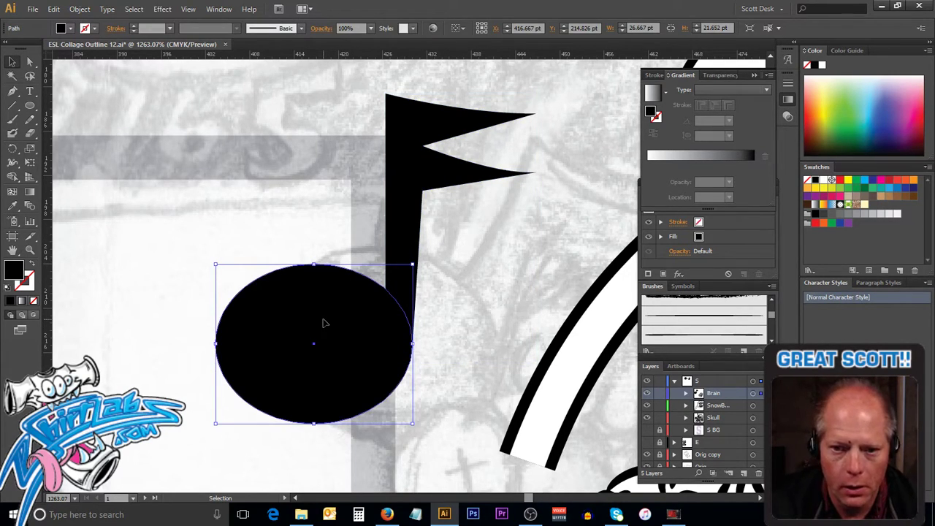
double_click(325, 323)
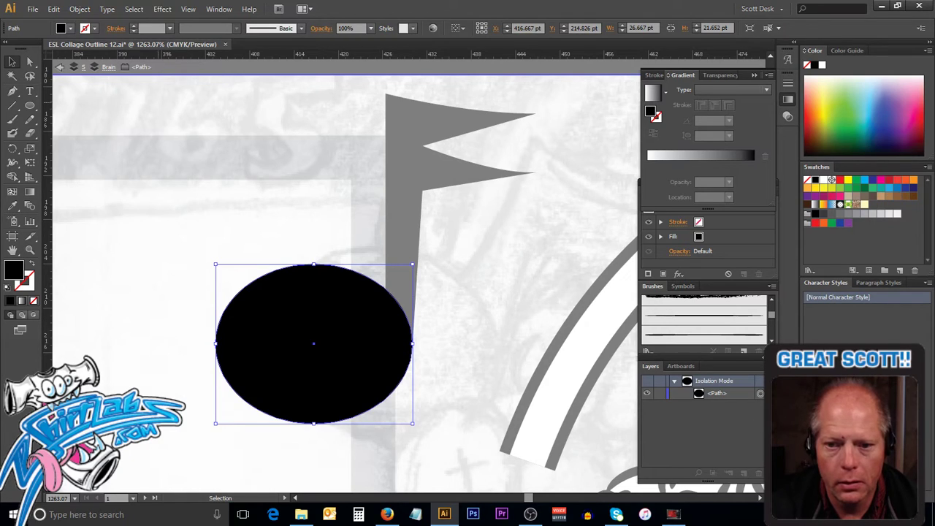
left_click(474, 231)
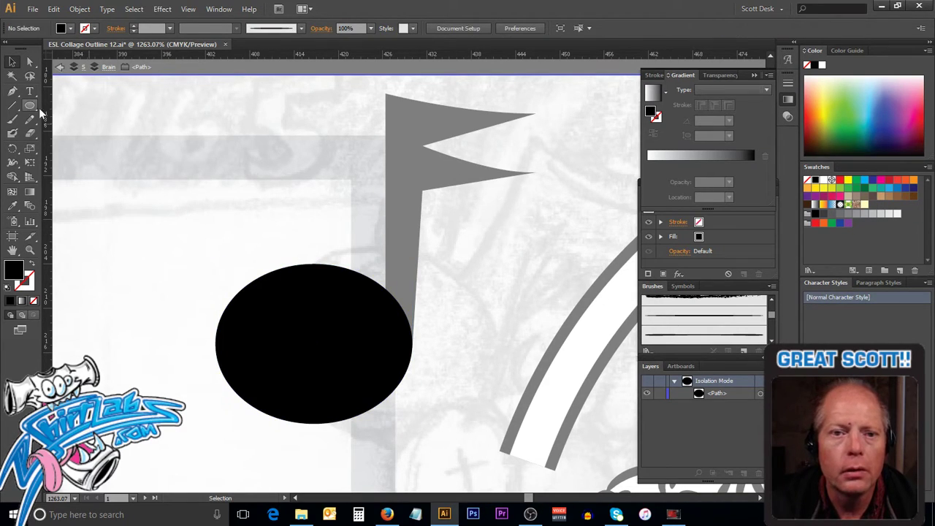
left_click(61, 67)
left_click(61, 66)
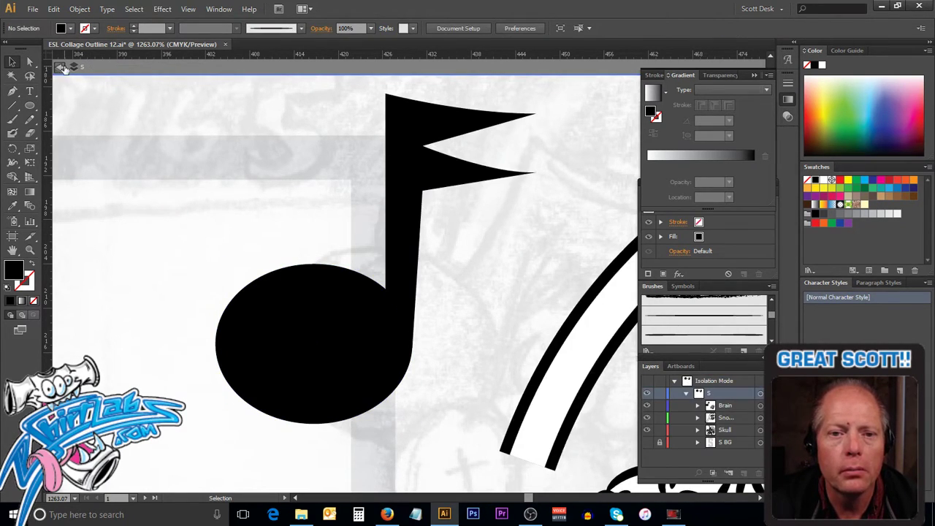
left_click(62, 66)
Step: Group the flagged stem and the black ellipse as one music note
left_click(345, 299)
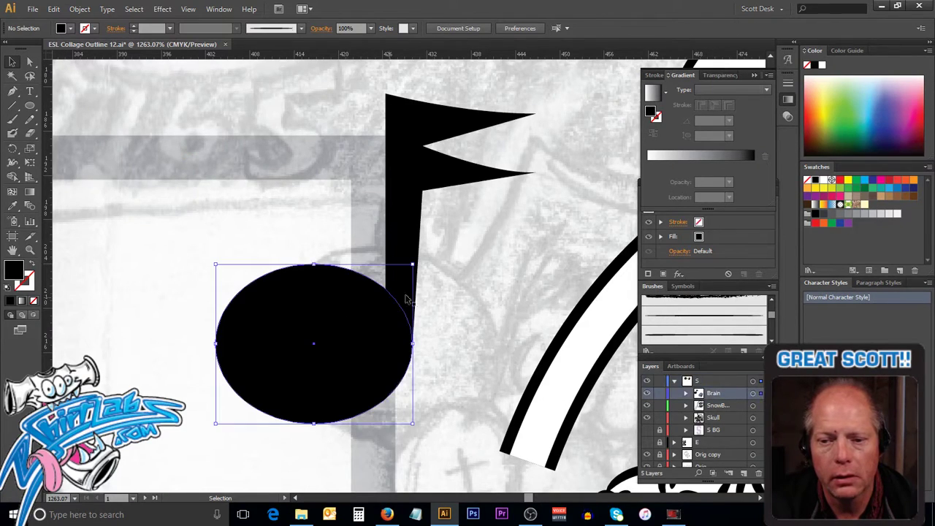
left_click(423, 234)
left_click(391, 255)
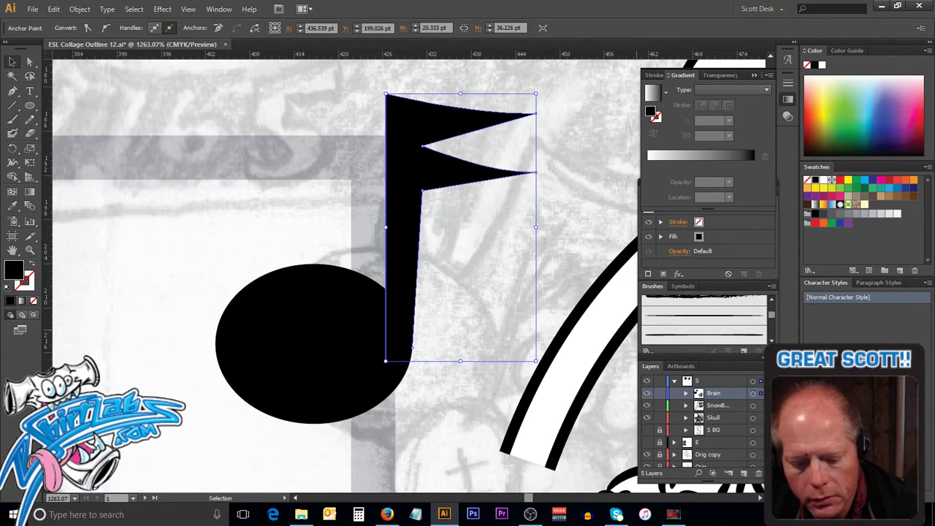
key("v")
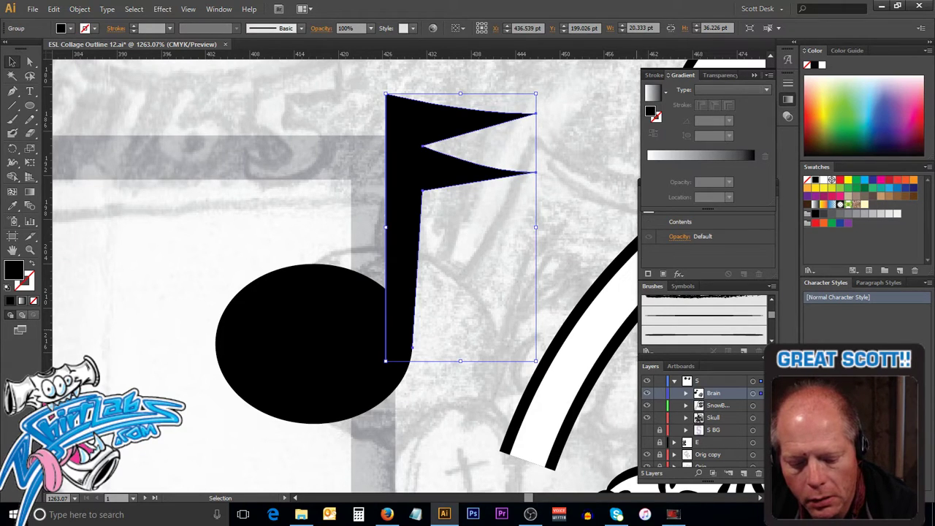
left_click(616, 256, "ctrl+alt")
left_click(587, 260, "ctrl+alt")
left_click(246, 237, "ctrl+alt")
key("v")
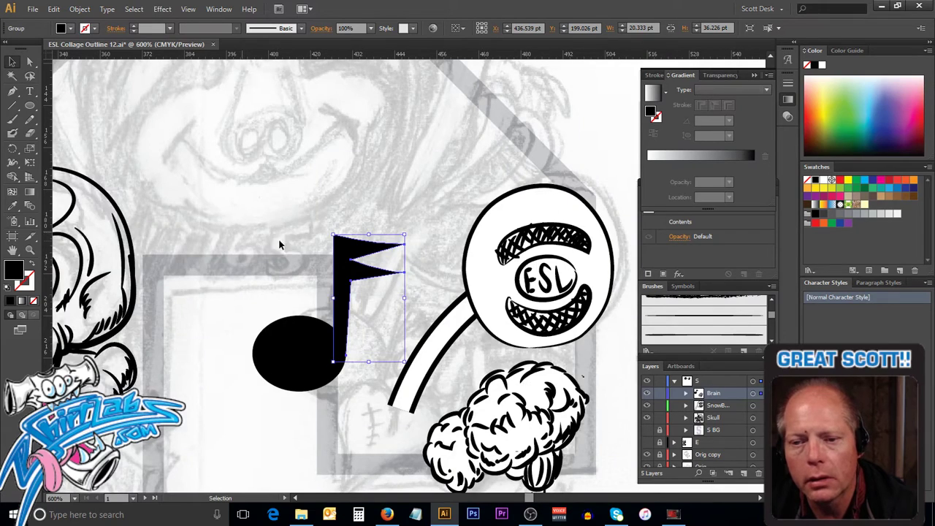
left_click(304, 344, "shift")
key("a")
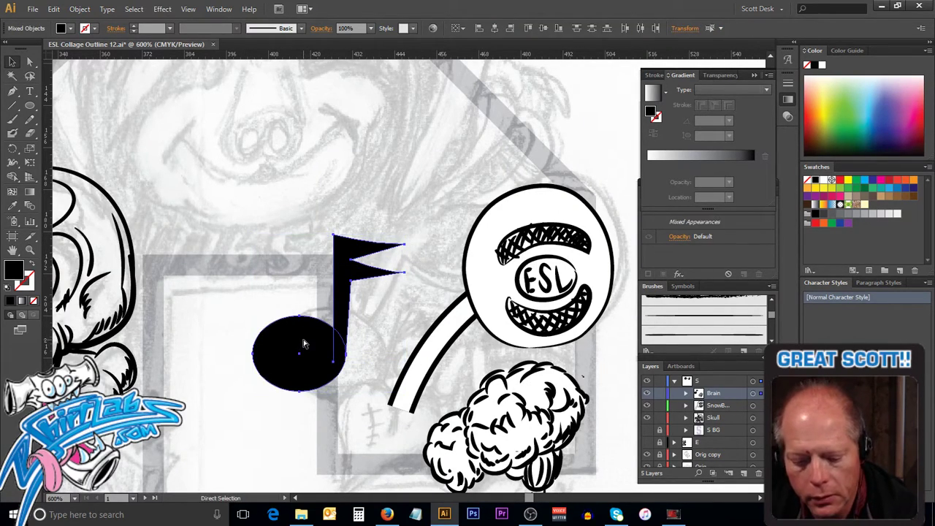
key("ctrl+g")
key("v")
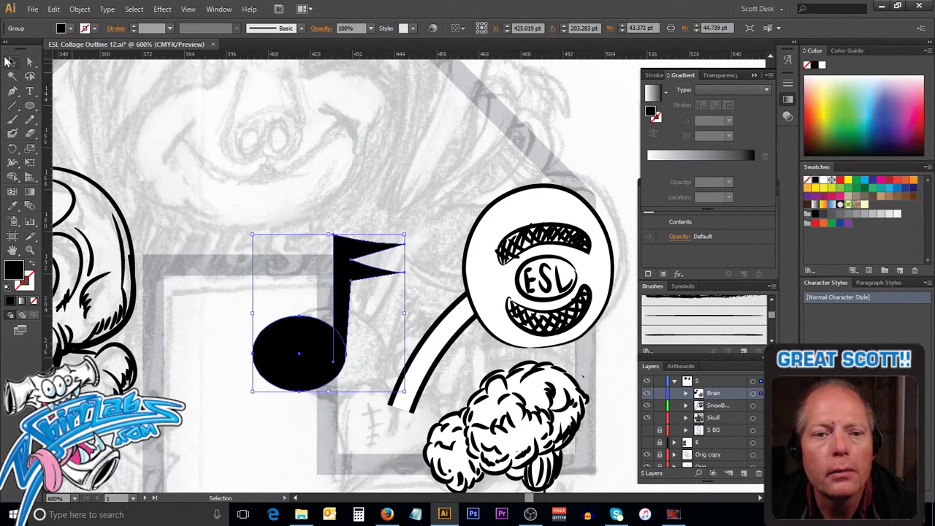
Step: Enlarge the music note to about 49 by 51 pt and reposition it beside the handle of the ESL emblem
left_click_drag(316, 342, 362, 352)
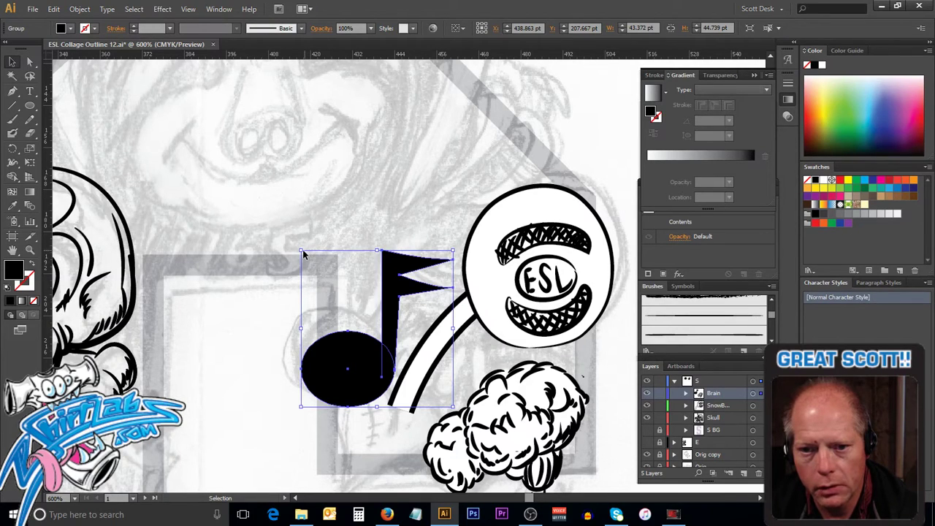
left_click_drag(300, 251, 280, 229)
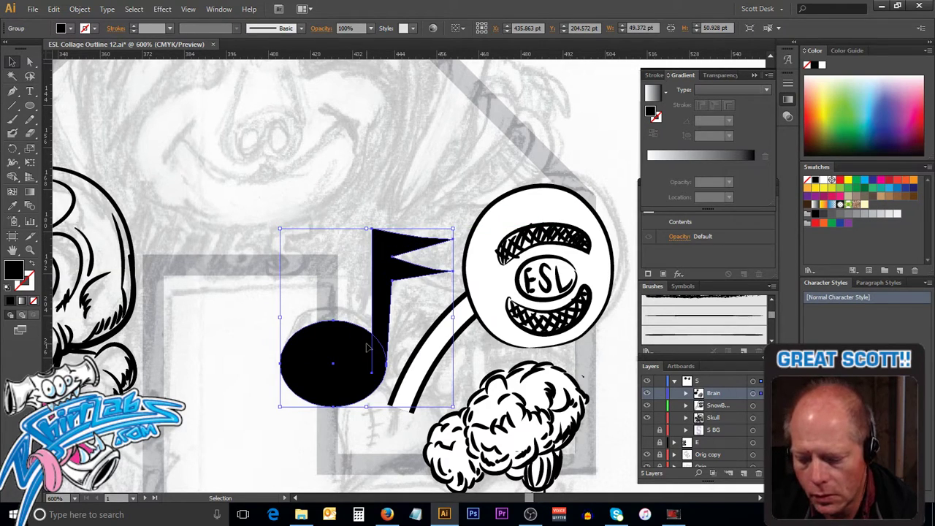
key("Up")
key("Up")
key("Up")
key("Up")
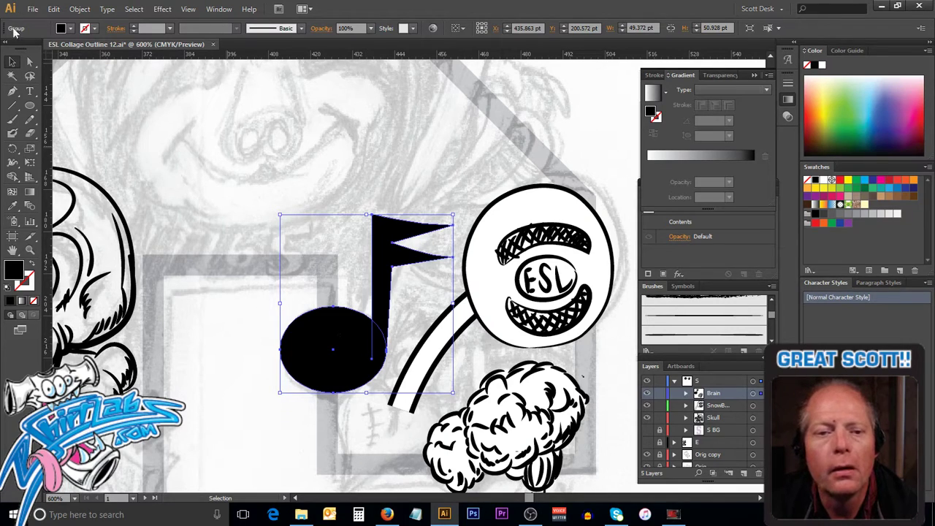
Step: Try scaling the music note wider and flatter about the centre of its head with the Scale tool, undoing each attempt
left_click(29, 151)
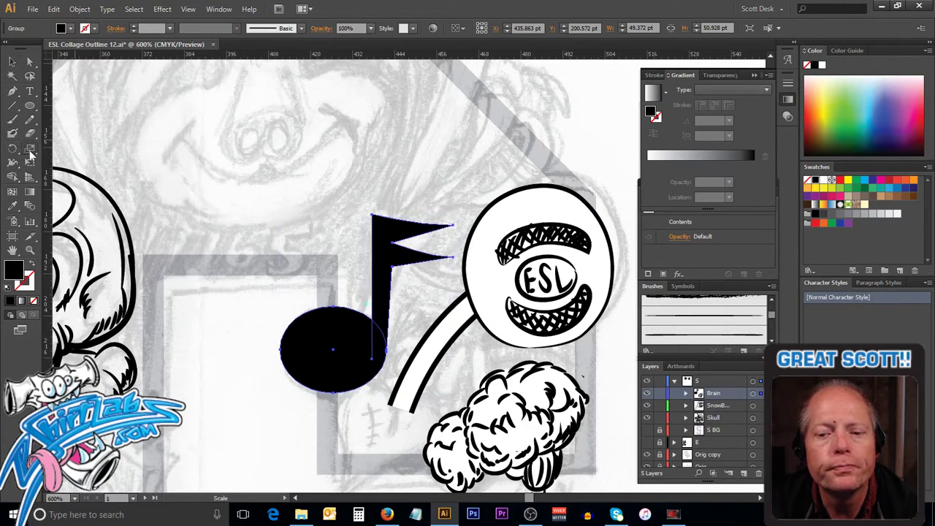
left_click(335, 351)
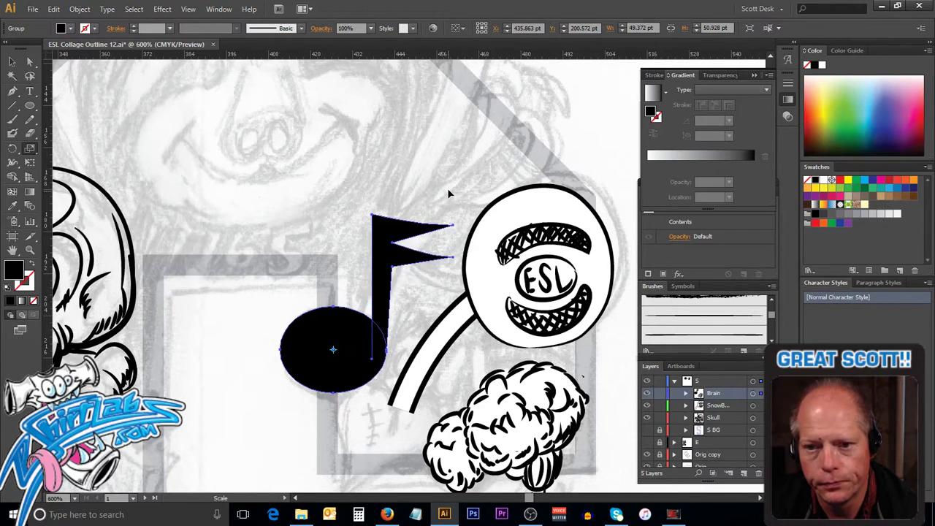
left_click_drag(452, 192, 516, 210)
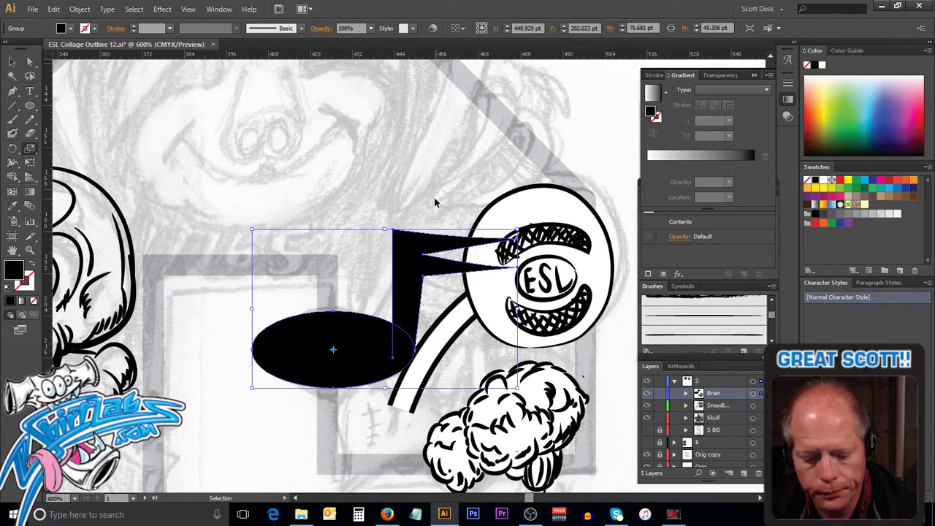
key("ctrl+z")
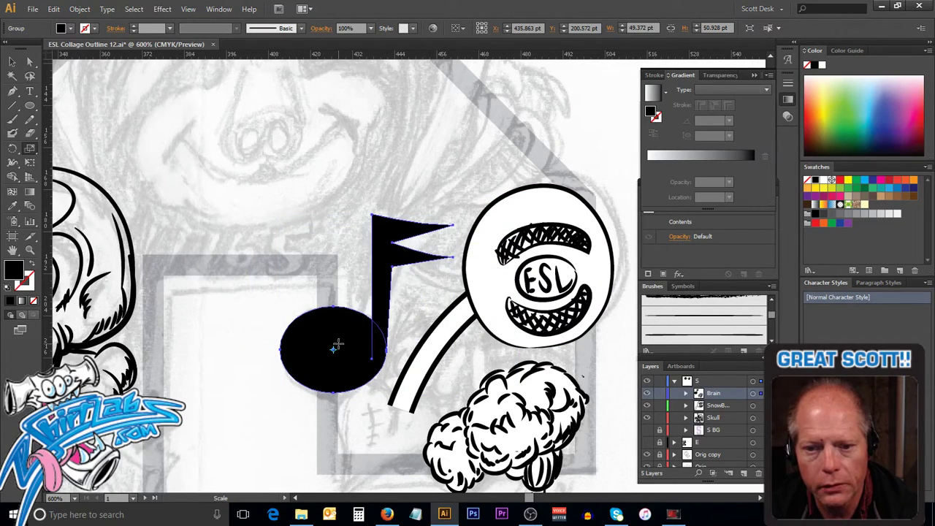
left_click_drag(447, 157, 449, 178)
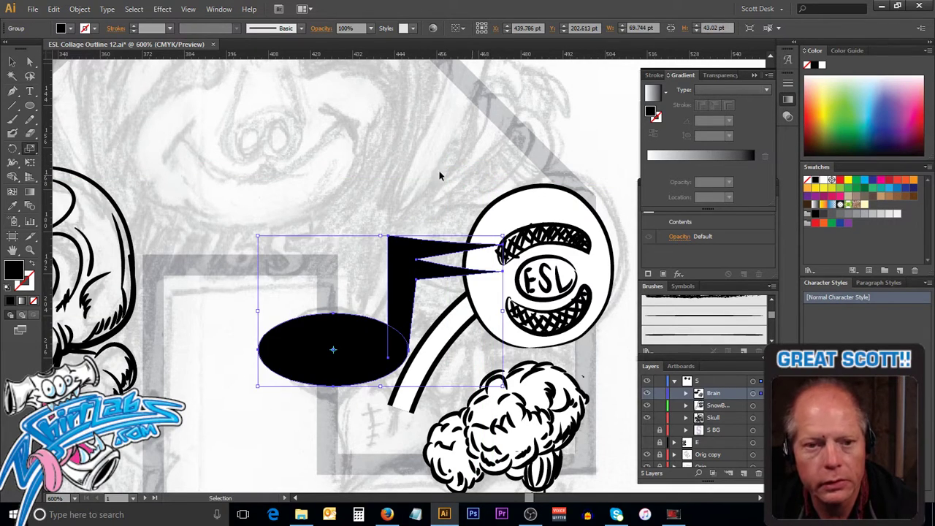
key("ctrl+z")
Step: Rotate the music note clockwise about its stem base to match the sketch and nudge it down 4 pt
left_click(12, 151)
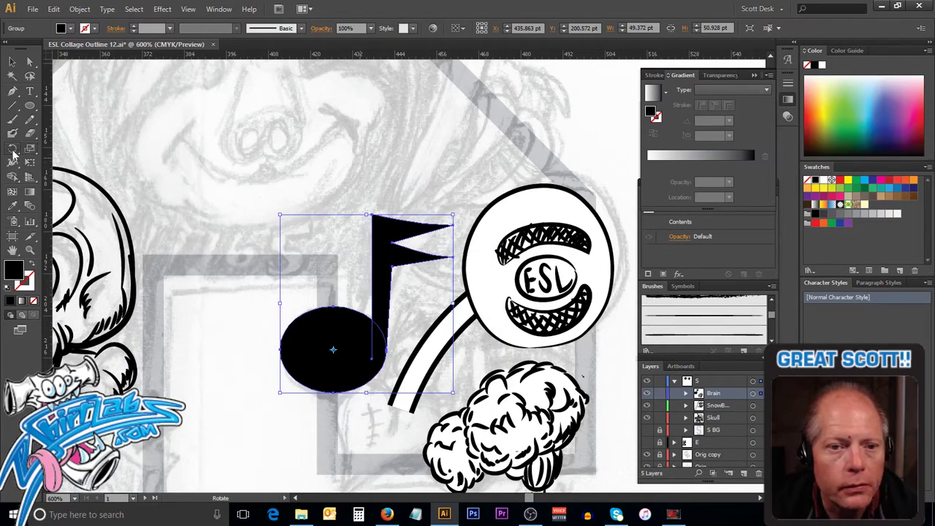
left_click(379, 352)
left_click_drag(420, 145, 474, 168)
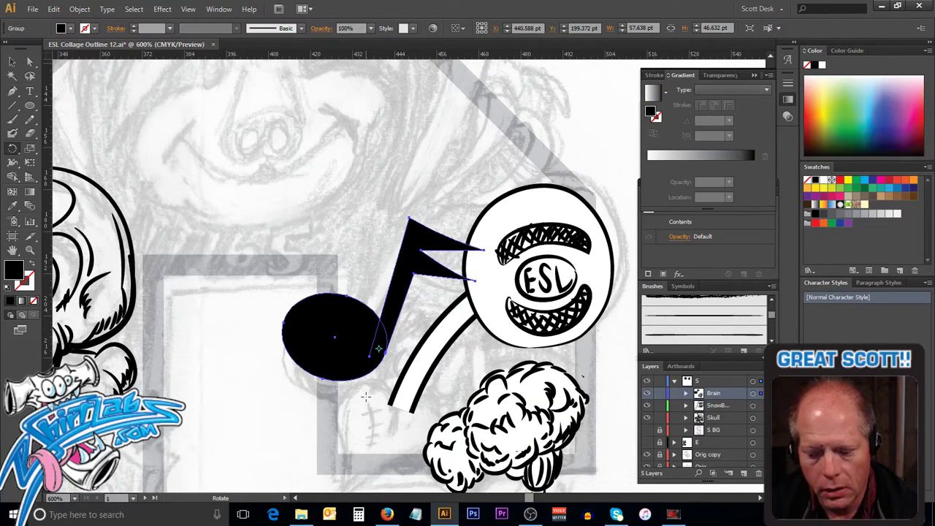
key("Down")
key("Down")
key("Down")
key("Down")
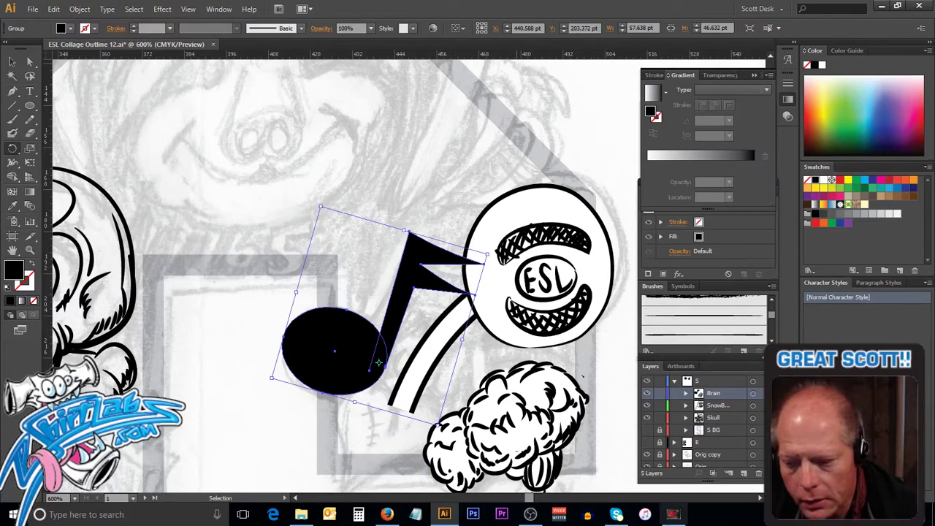
Step: Move the music note in place onto a new sublayer above the Brain layer and name that layer Note
key("Delete")
left_click(728, 472)
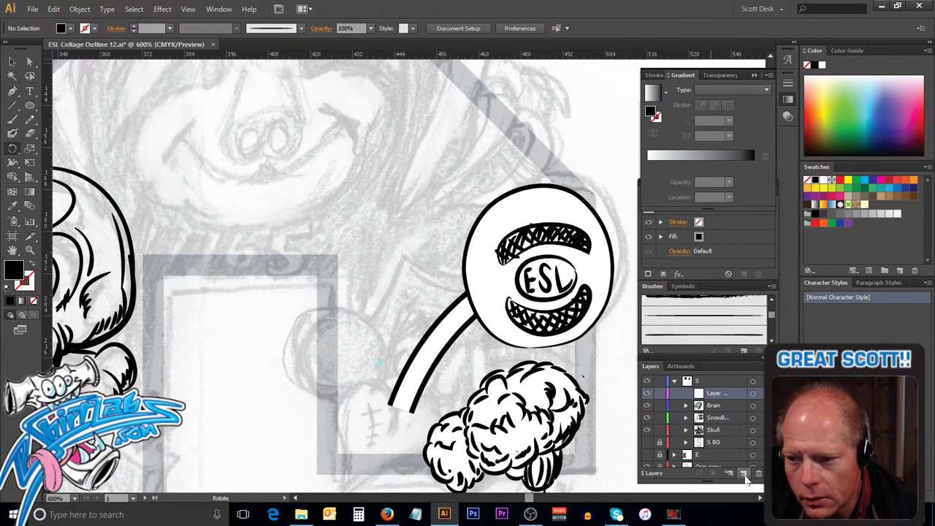
key("ctrl+f")
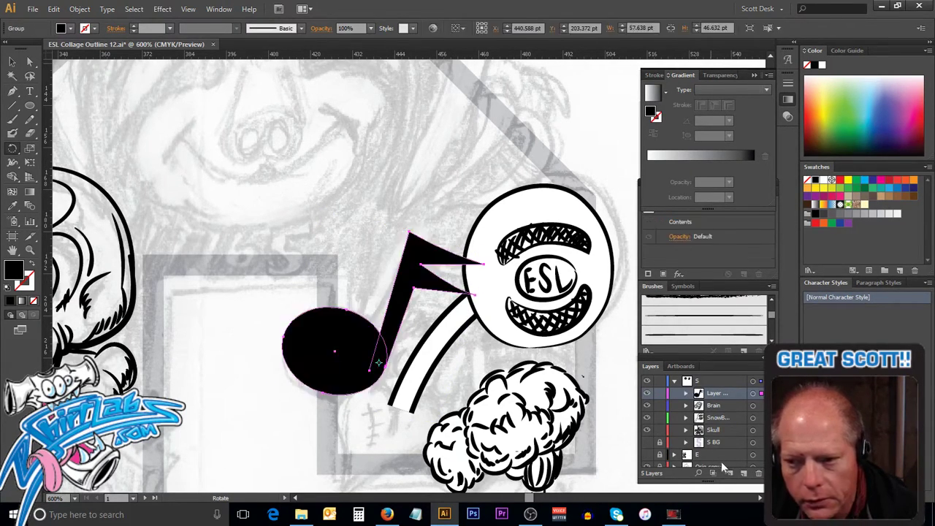
double_click(716, 394)
type("Note")
key("Return")
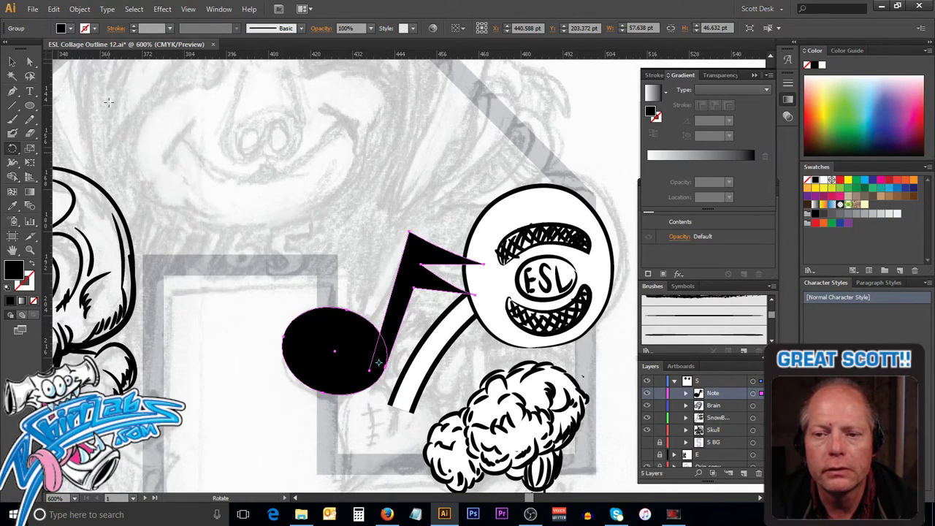
left_click(307, 183, "ctrl")
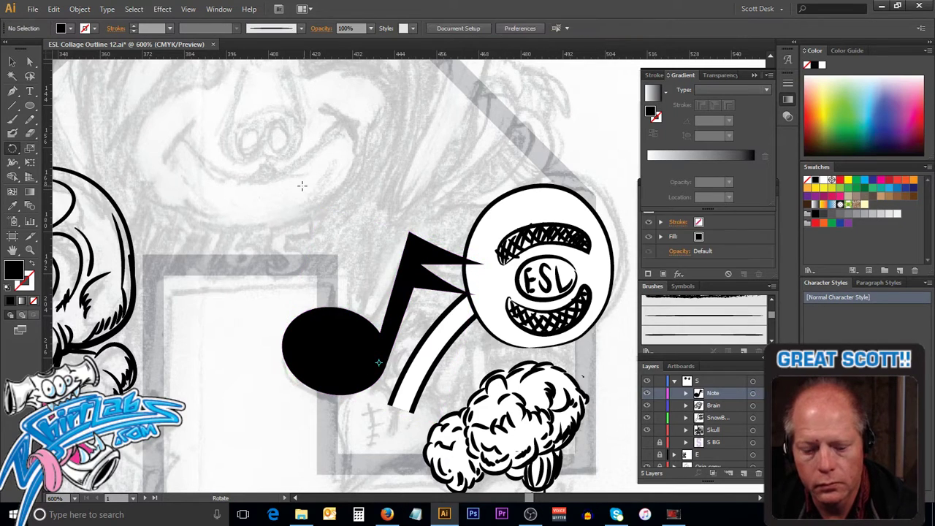
Step: Draw a solid black circle about 27 pt in diameter with the Ellipse tool in the blank area above the camera sketch
left_click(276, 179, "ctrl+alt")
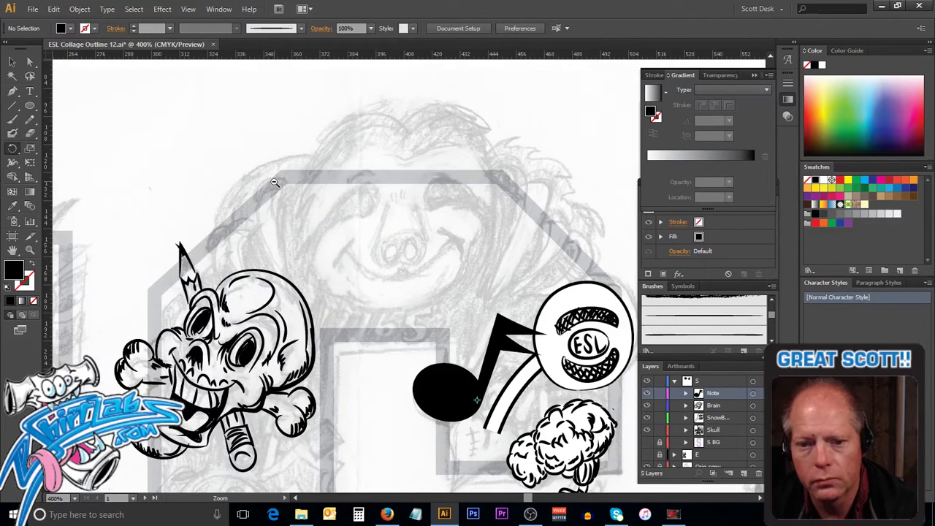
left_click(275, 182, "ctrl+alt")
left_click_drag(344, 330, 120, 142)
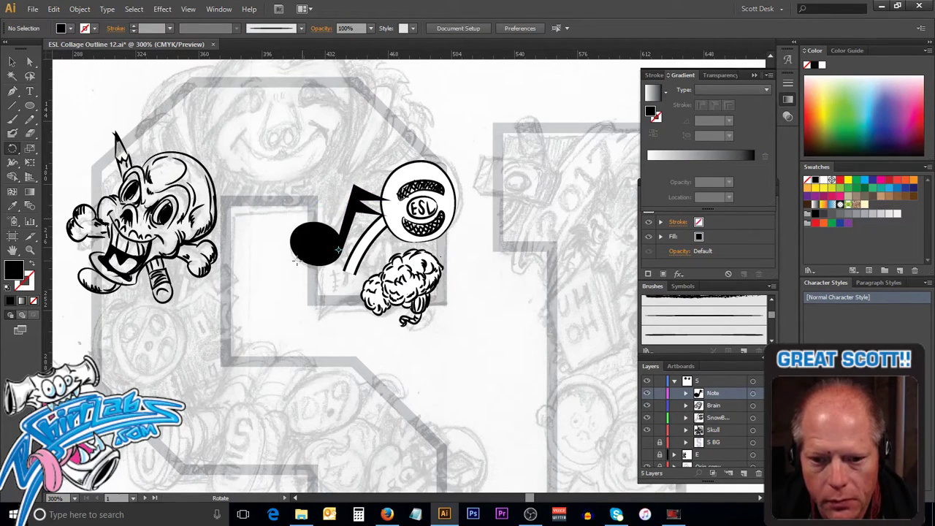
scroll(284, 317, "down", 1)
scroll(284, 319, "down", 1)
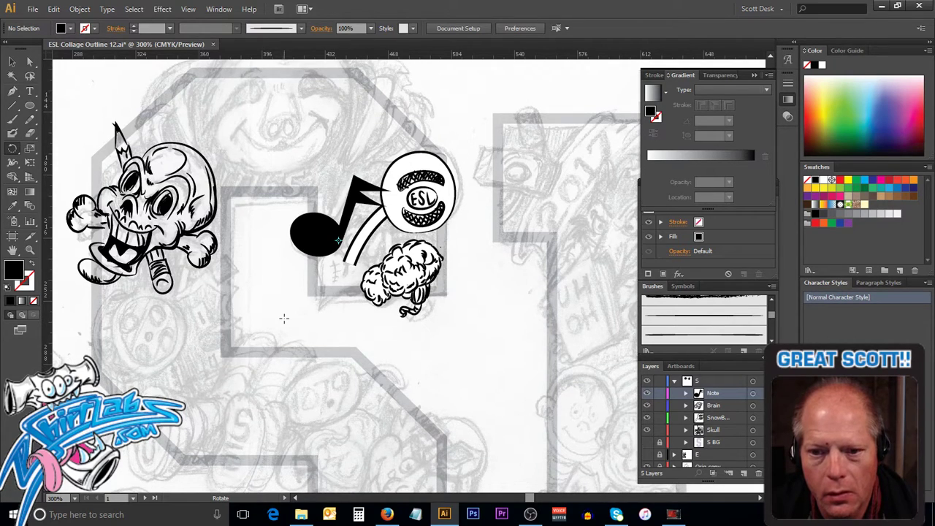
scroll(278, 311, "up", 5)
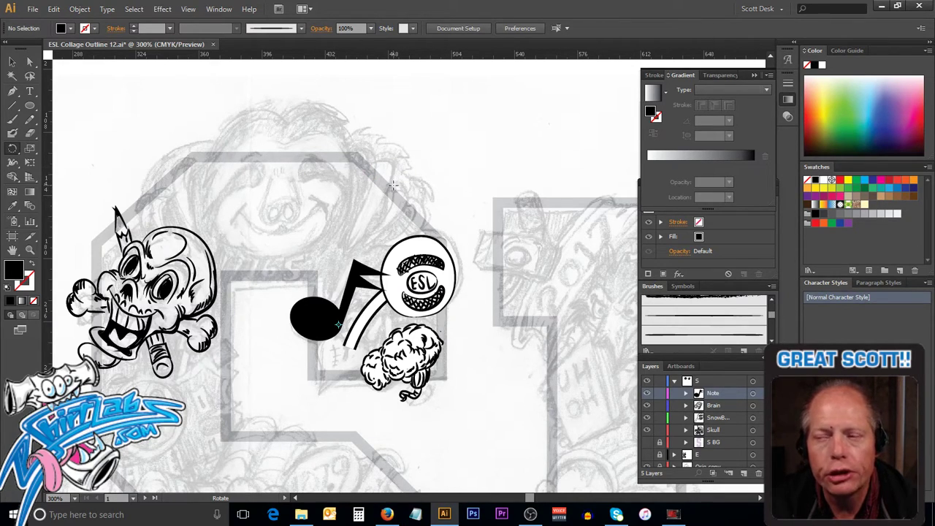
left_click(32, 107)
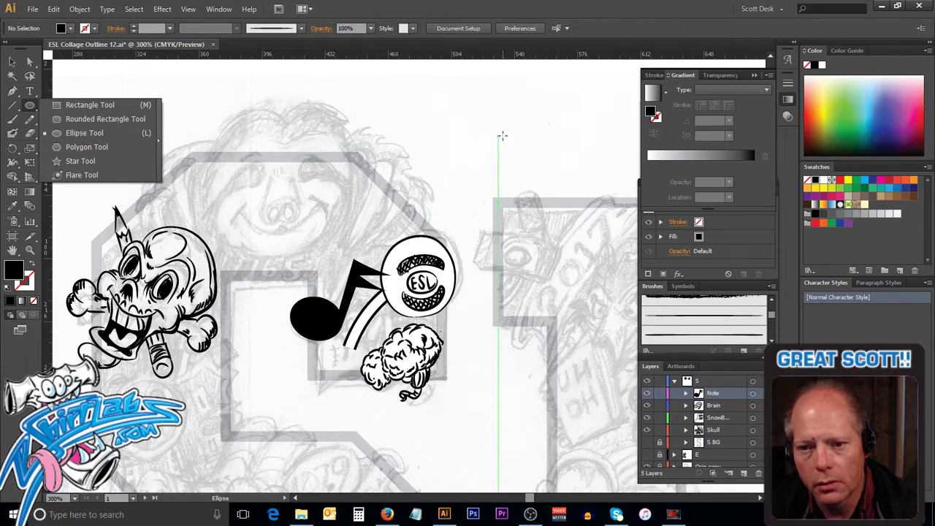
left_click(543, 137)
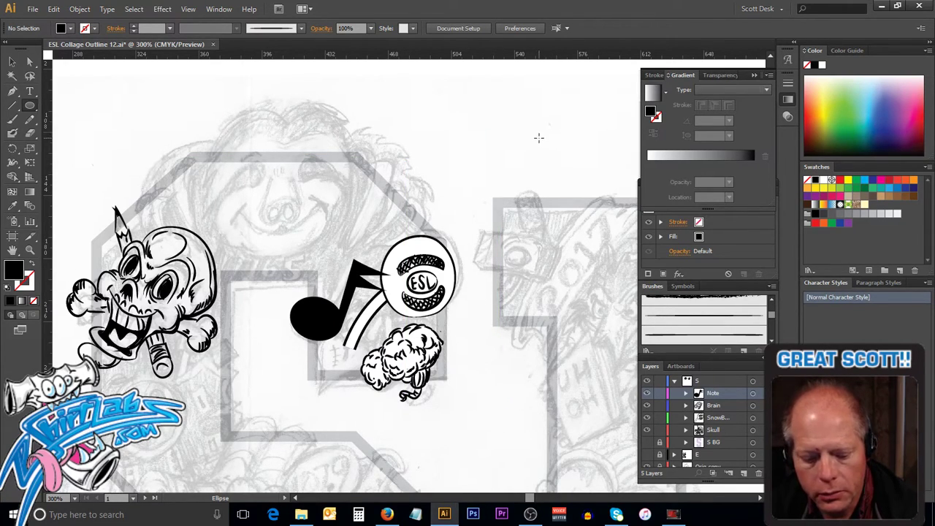
left_click_drag(518, 158, 542, 177)
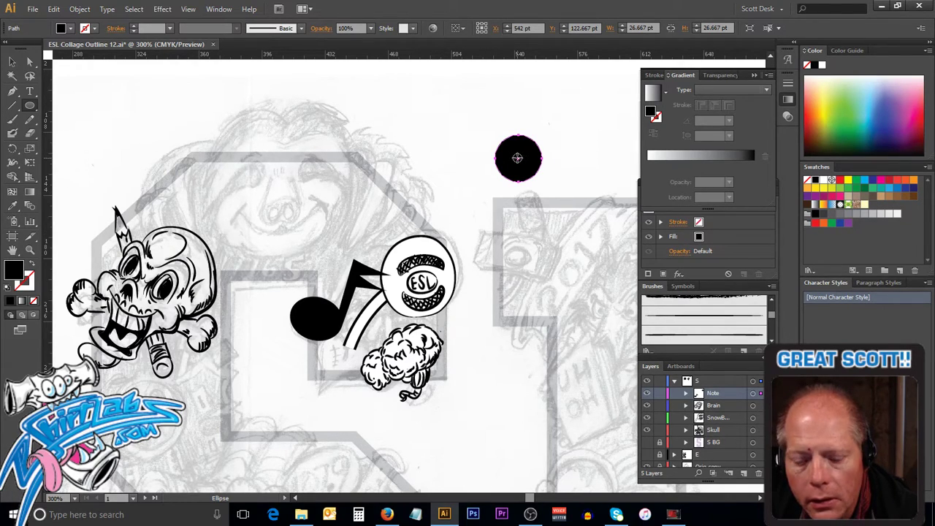
Step: Try drawing from the black circle's centre with the Ellipse tool and the Pen tool, undoing each attempt
left_click_drag(518, 157, 500, 128)
key("ctrl+z")
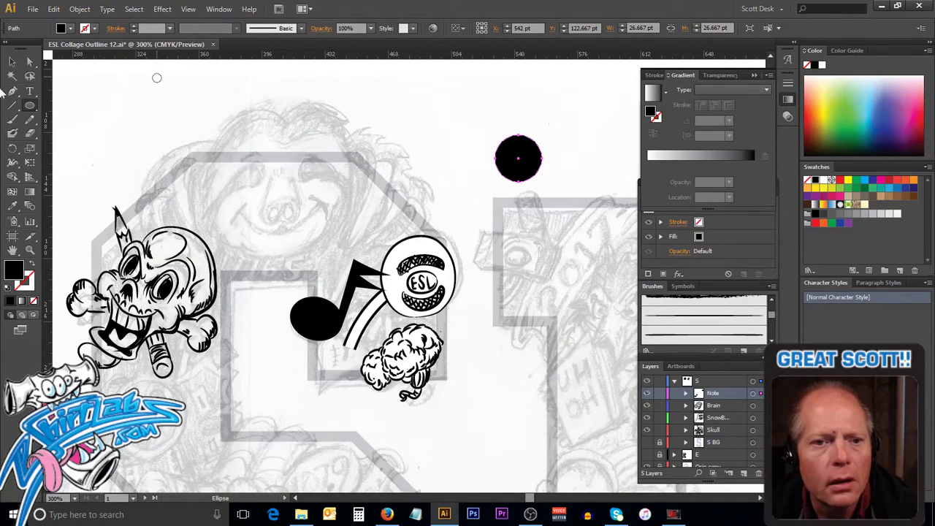
left_click(13, 93)
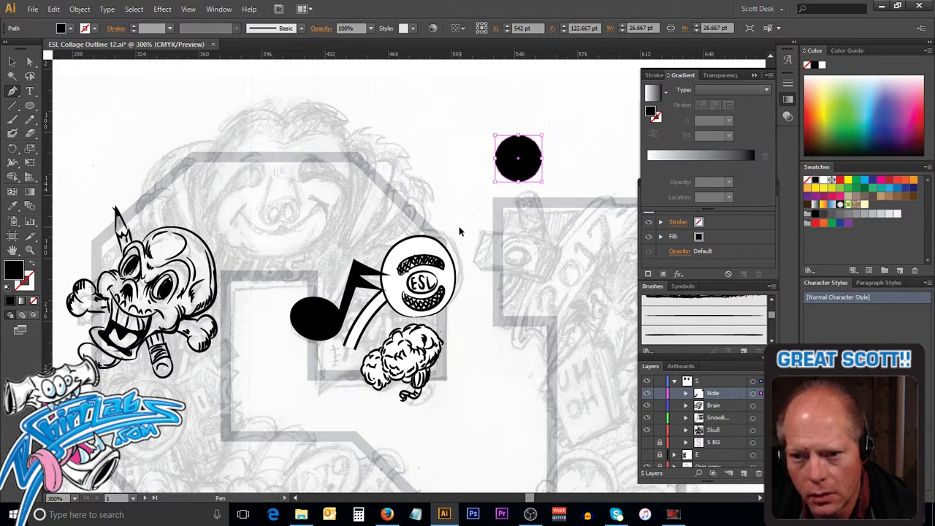
key("ctrl+shift+a")
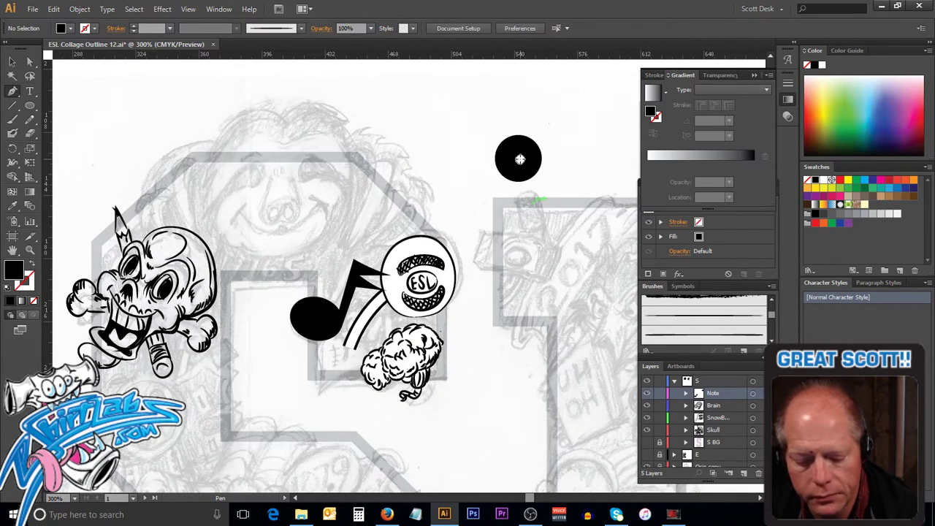
left_click_drag(520, 159, 501, 136)
key("ctrl+z")
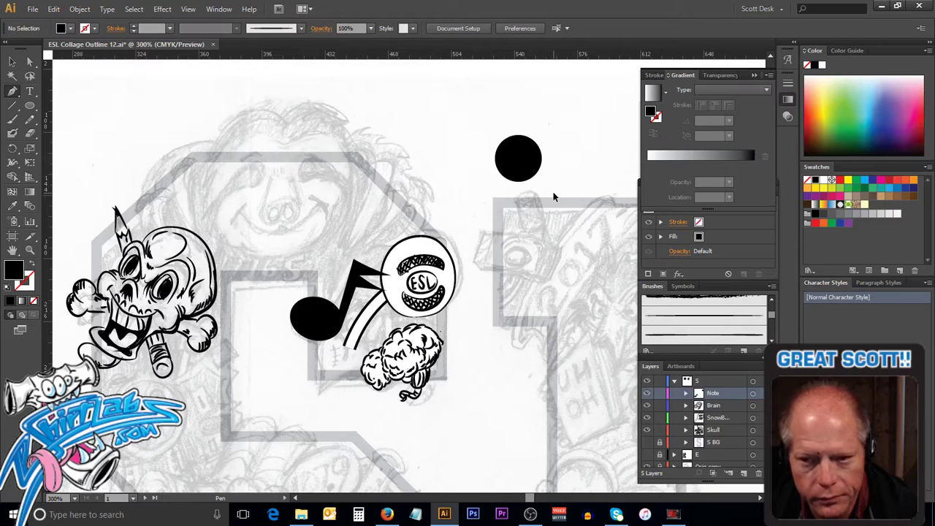
Step: Select the black circle above the camera sketch
left_click(521, 165, "ctrl")
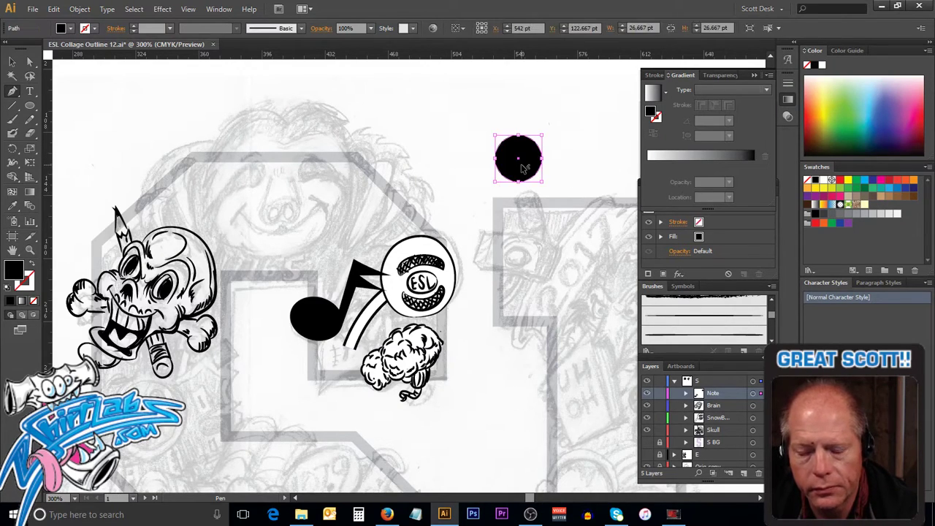